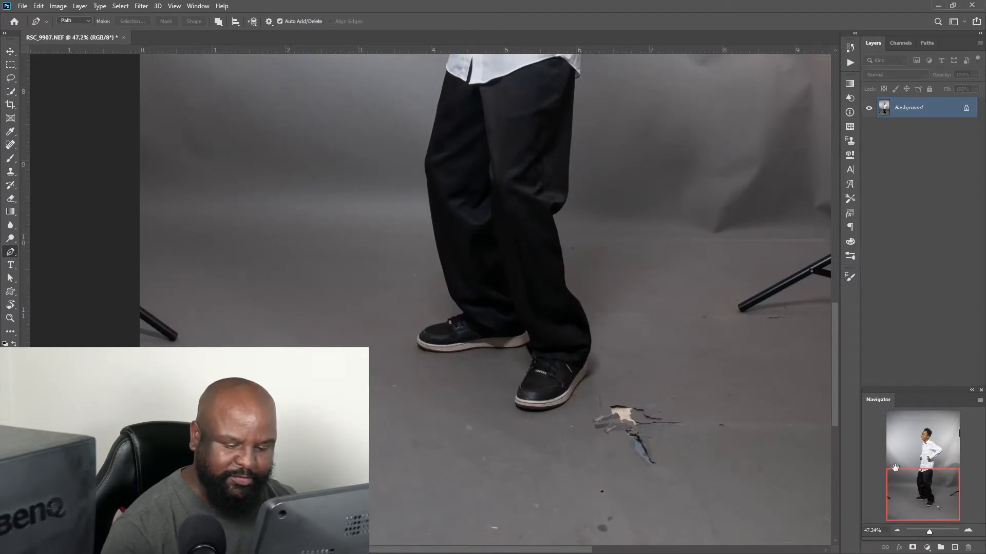
# Inspect the boy's shirt, neckline, face and hair edges up close, and return to the full photo.
pyautogui.moveTo(933, 498); pyautogui.dragTo(942, 446)
pyautogui.scroll(4, 935, 451)
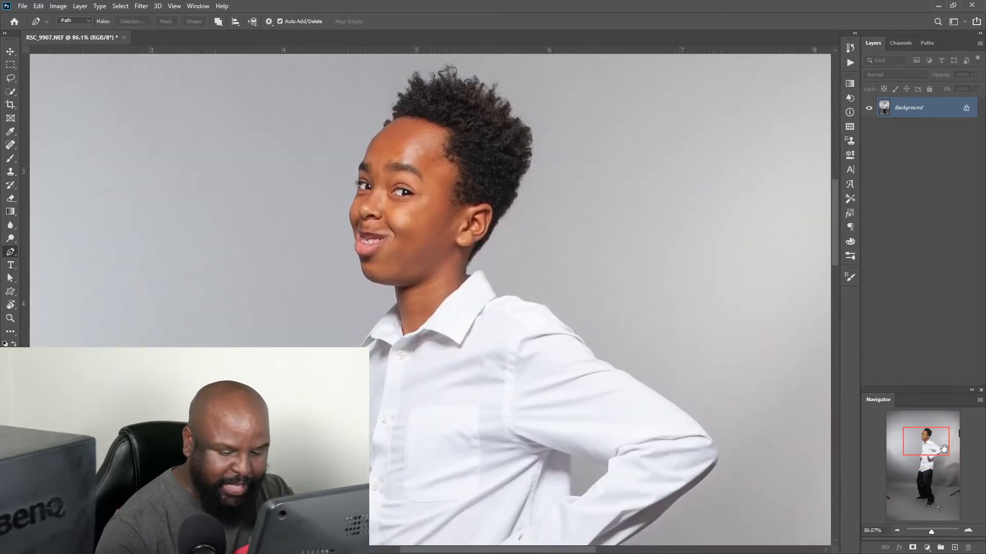
pyautogui.moveTo(927, 448); pyautogui.dragTo(926, 453)
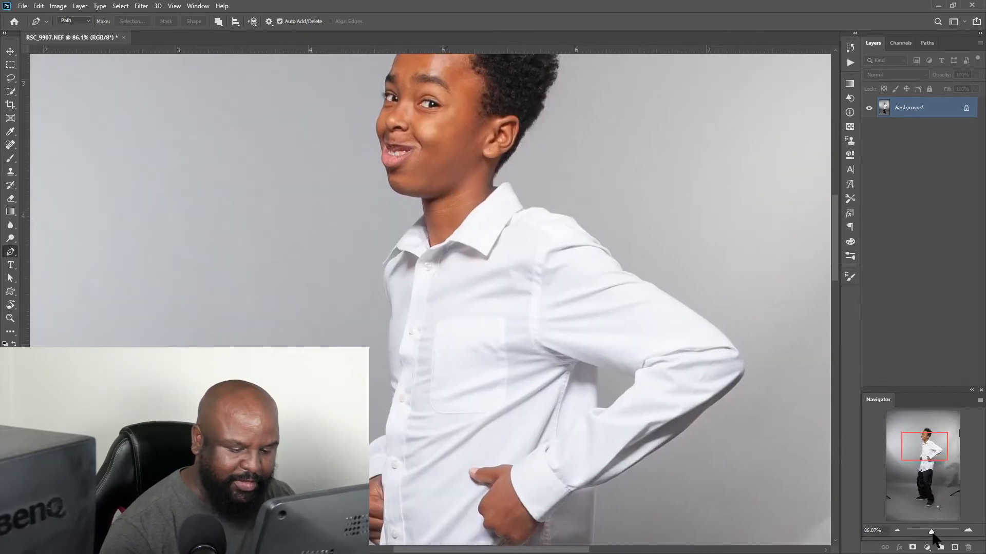
pyautogui.moveTo(932, 537); pyautogui.dragTo(931, 537)
pyautogui.moveTo(927, 452); pyautogui.dragTo(925, 454)
pyautogui.moveTo(931, 534); pyautogui.dragTo(935, 534)
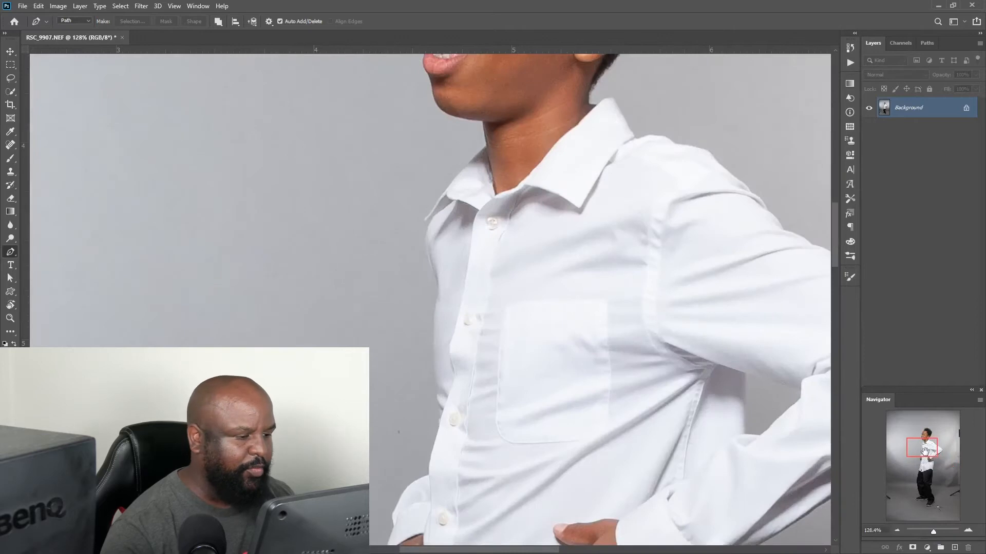
pyautogui.moveTo(928, 454); pyautogui.dragTo(927, 438)
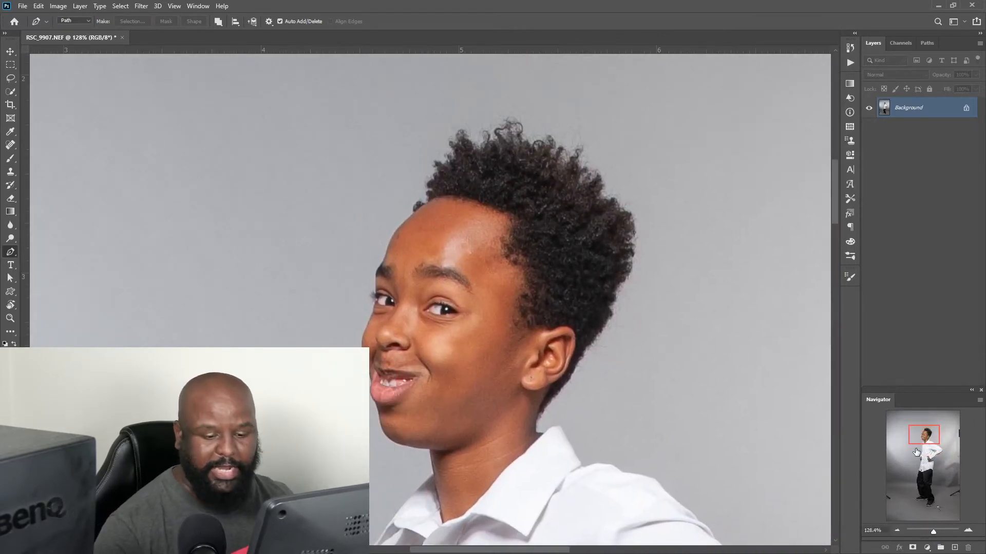
pyautogui.moveTo(916, 453); pyautogui.dragTo(915, 465)
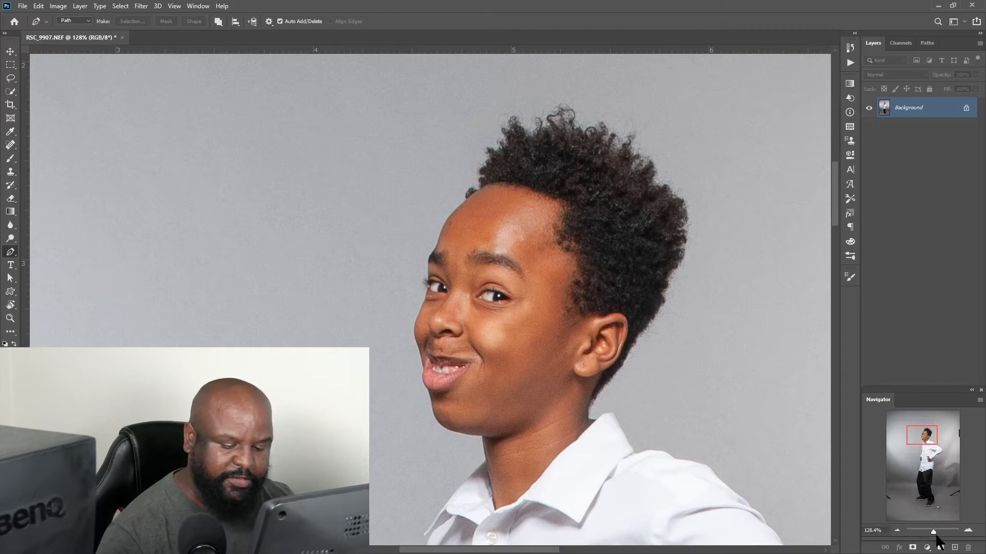
pyautogui.moveTo(933, 537); pyautogui.dragTo(923, 526)
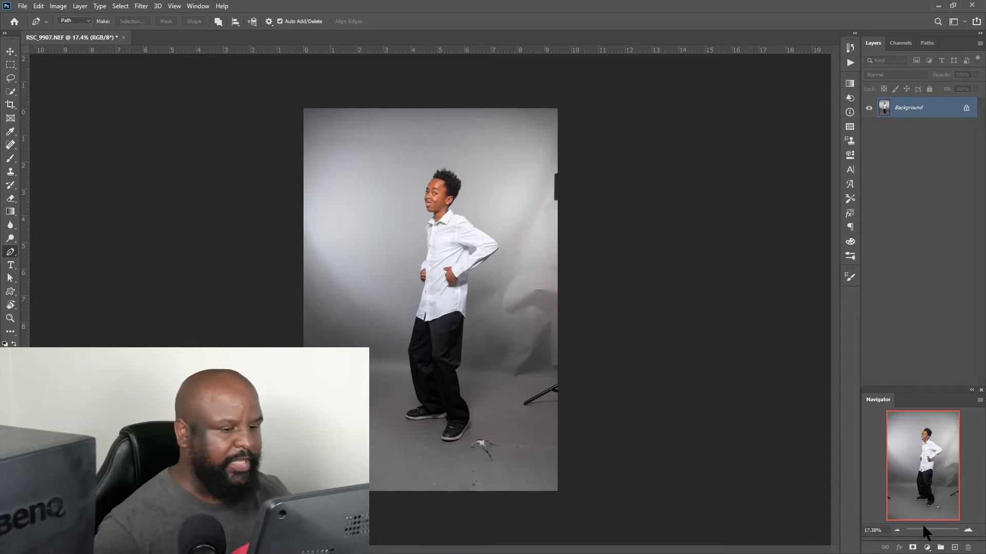
# Open the photo in the Liquify filter with Face #1 selected and show the face at 100%.
pyautogui.hotkey('ctrl', 'shift', 'x')
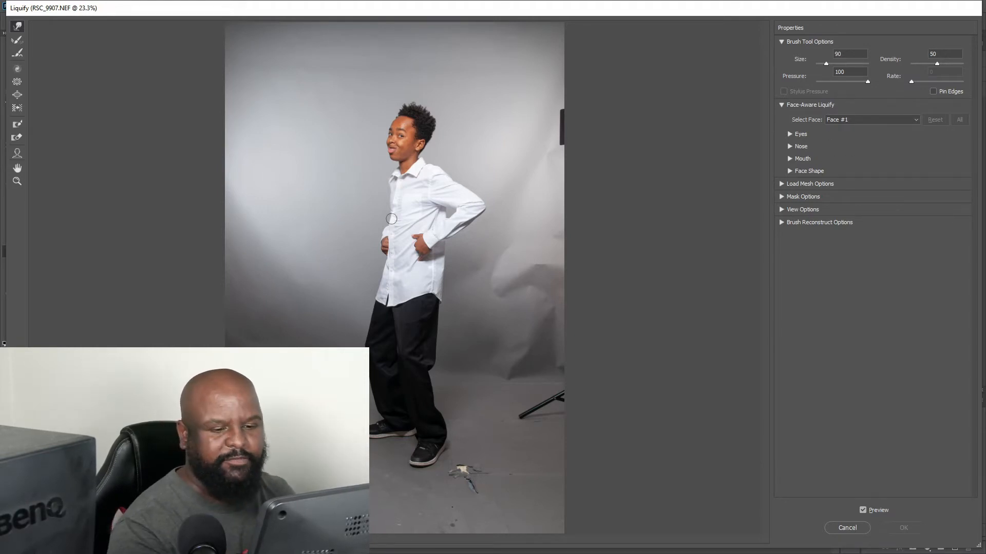
pyautogui.click(915, 122)
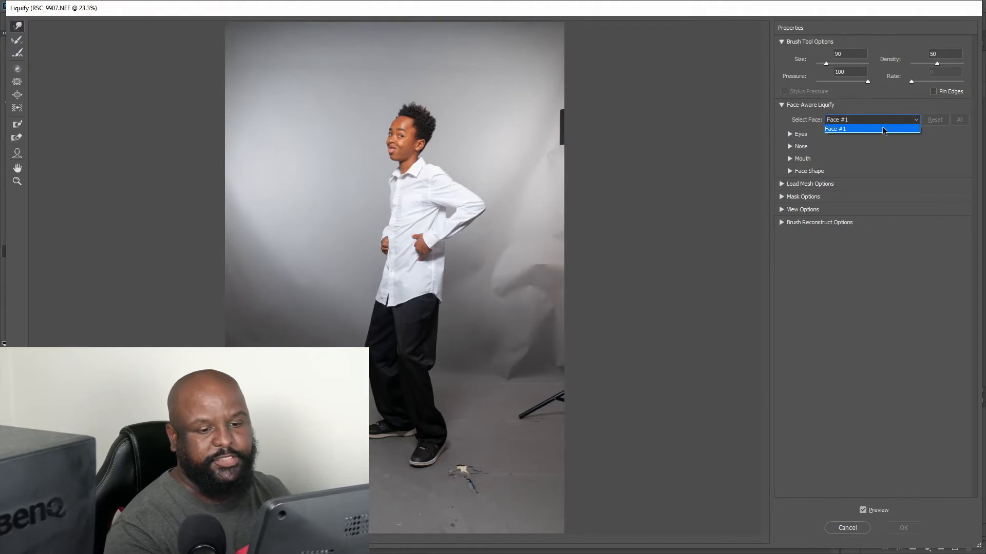
pyautogui.click(917, 129)
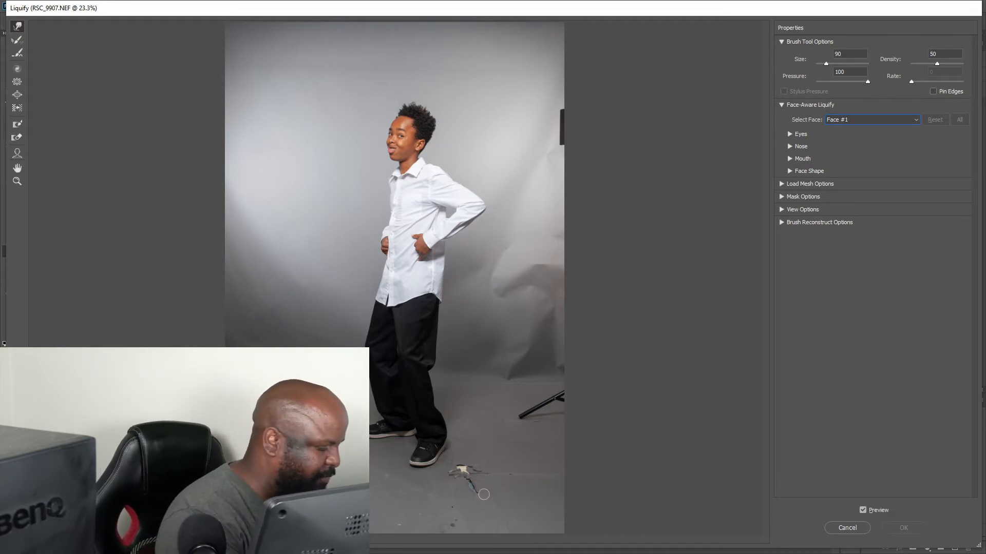
pyautogui.click(89, 538)
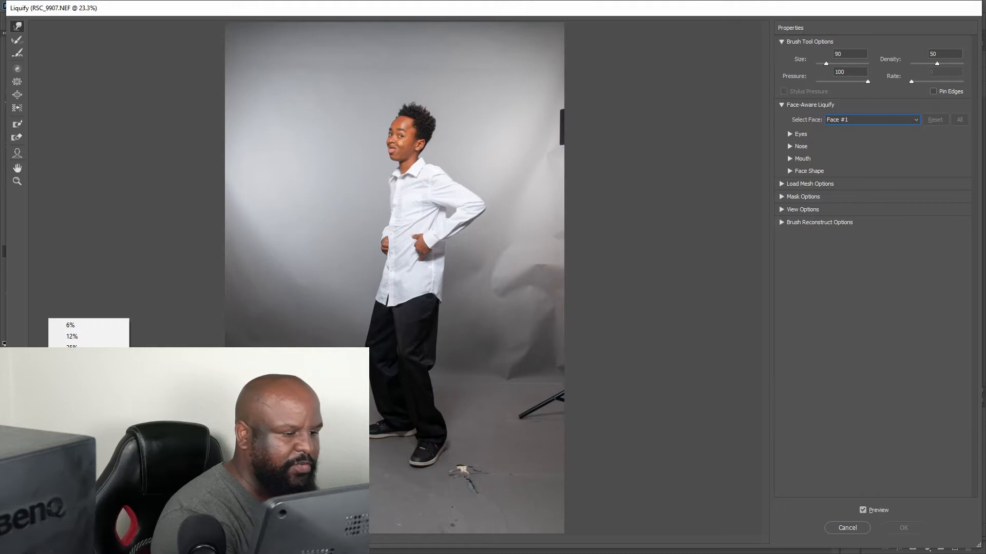
pyautogui.click(88, 419)
pyautogui.moveTo(765, 246); pyautogui.dragTo(760, 166)
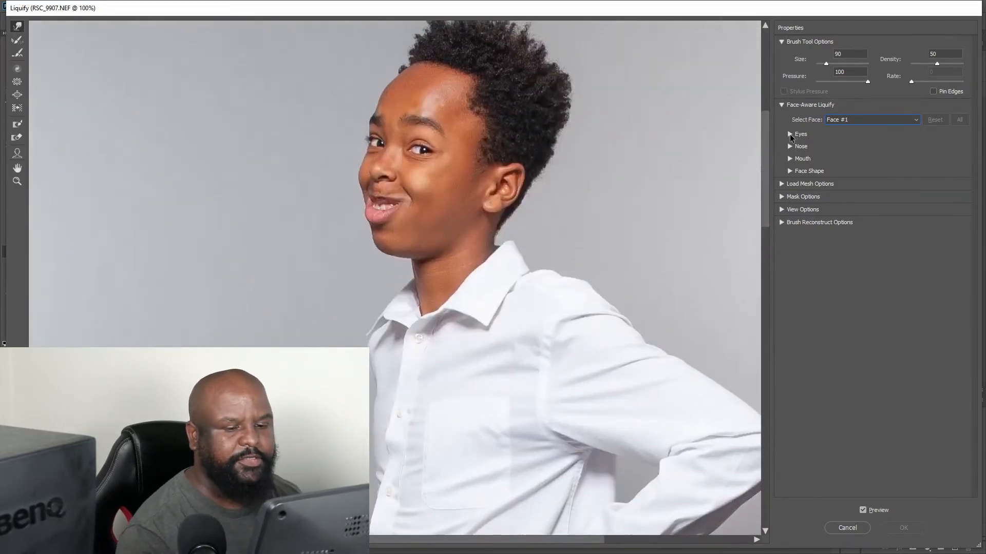
# Try linked eye adjustments of size -40, height 63, width 15 and tilt -72, and reset the face.
pyautogui.click(789, 134)
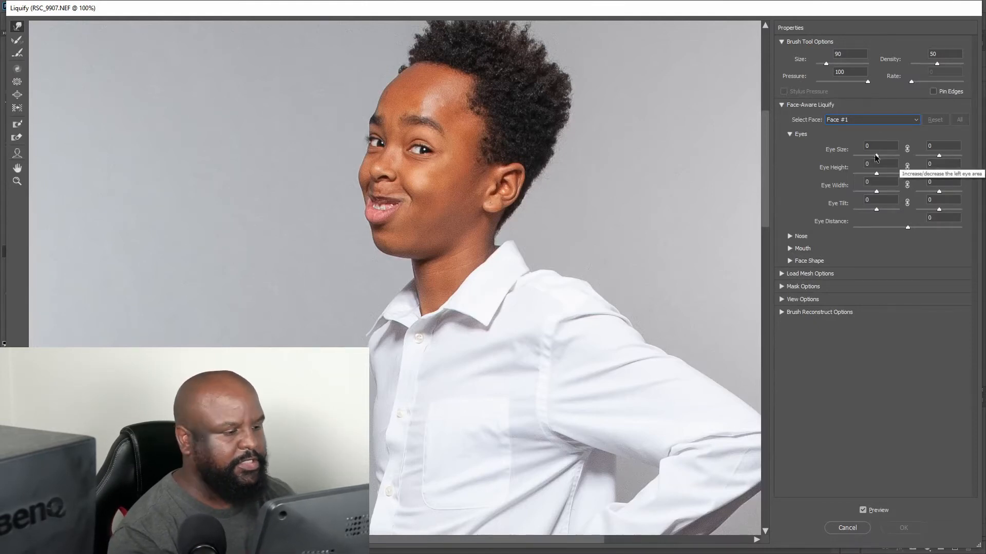
pyautogui.moveTo(877, 157); pyautogui.dragTo(864, 157)
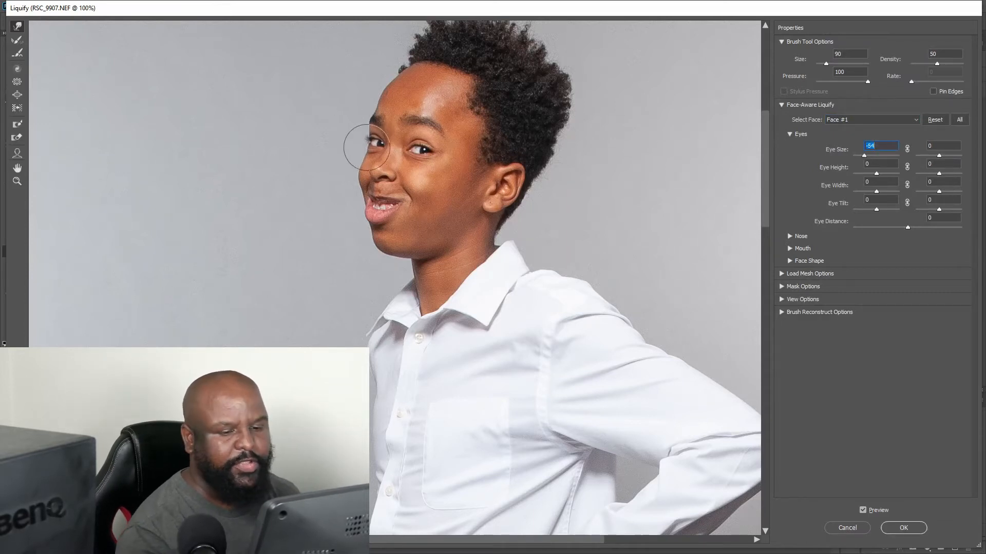
pyautogui.moveTo(864, 156); pyautogui.dragTo(874, 182)
pyautogui.click(908, 149)
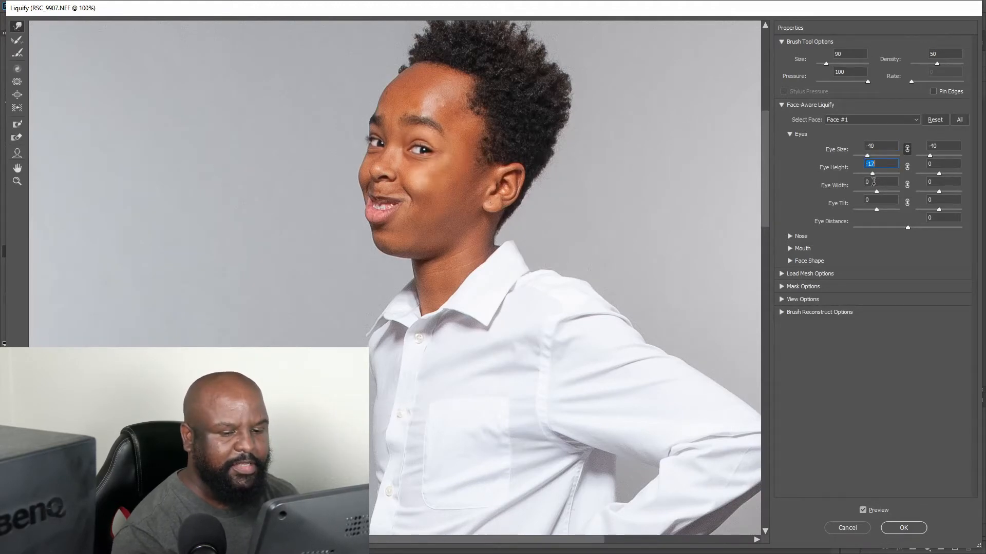
pyautogui.click(907, 167)
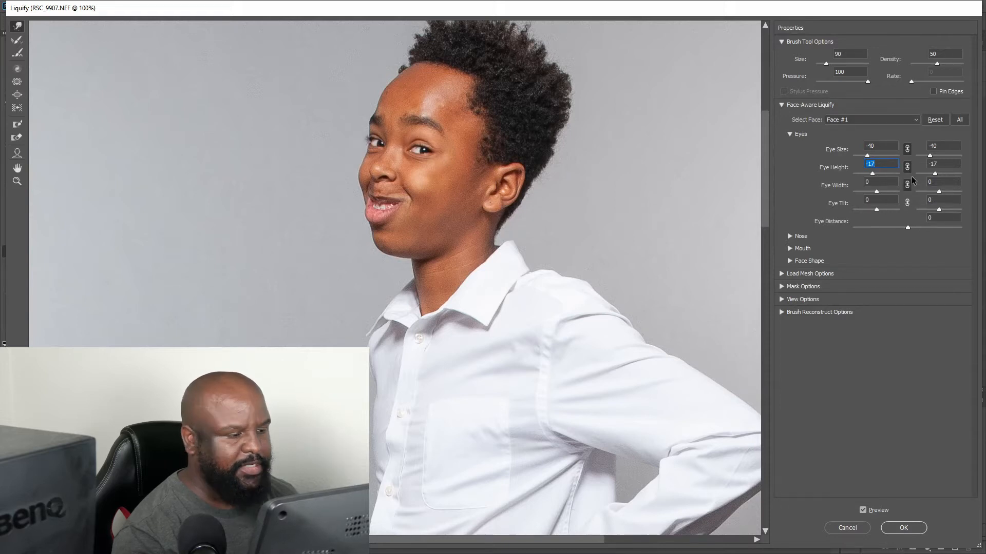
pyautogui.moveTo(872, 176); pyautogui.dragTo(860, 210)
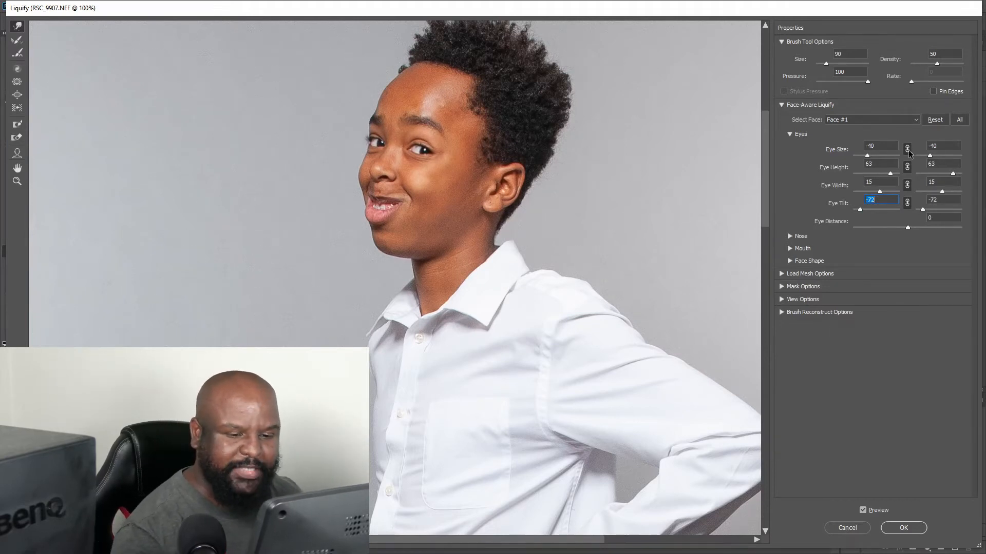
pyautogui.click(935, 120)
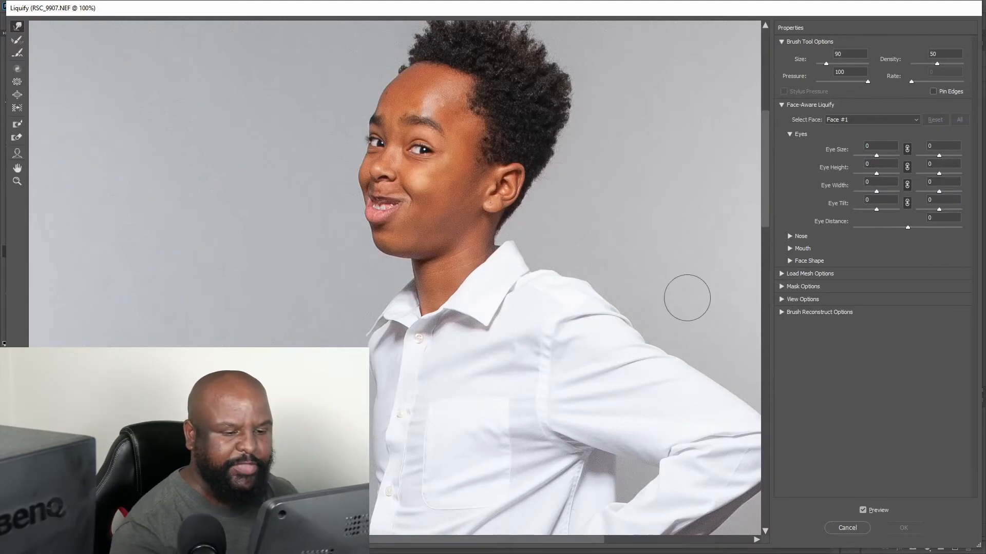
# Try reshaping the nose with a height of 19 and a width of 29.
pyautogui.click(791, 134)
pyautogui.click(789, 147)
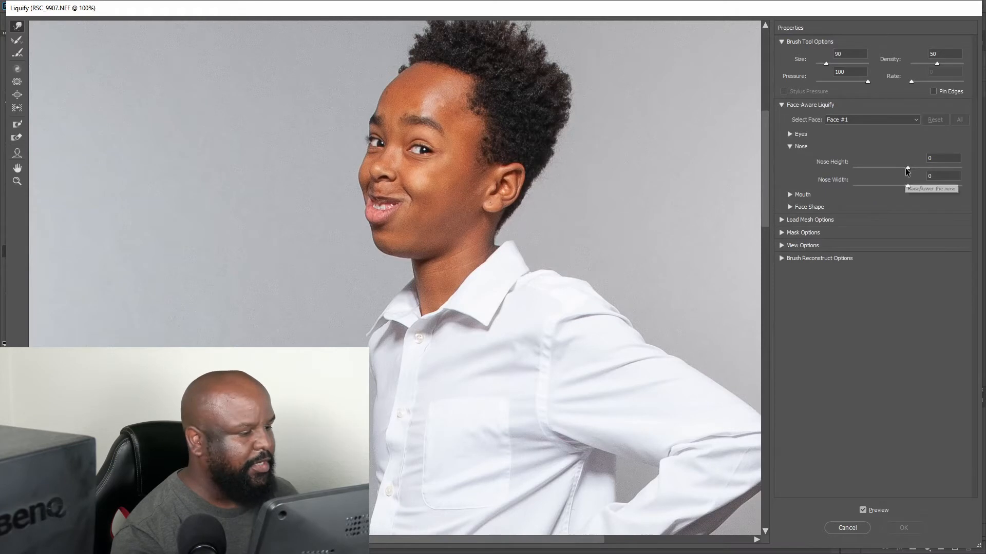
pyautogui.moveTo(908, 168)
pyautogui.mouseDown()
pyautogui.moveTo(945, 166)
pyautogui.moveTo(933, 159)
pyautogui.moveTo(865, 172)
pyautogui.moveTo(949, 168)
pyautogui.moveTo(917, 187)
pyautogui.moveTo(950, 180)
pyautogui.moveTo(923, 184)
pyautogui.moveTo(917, 167)
pyautogui.mouseUp()
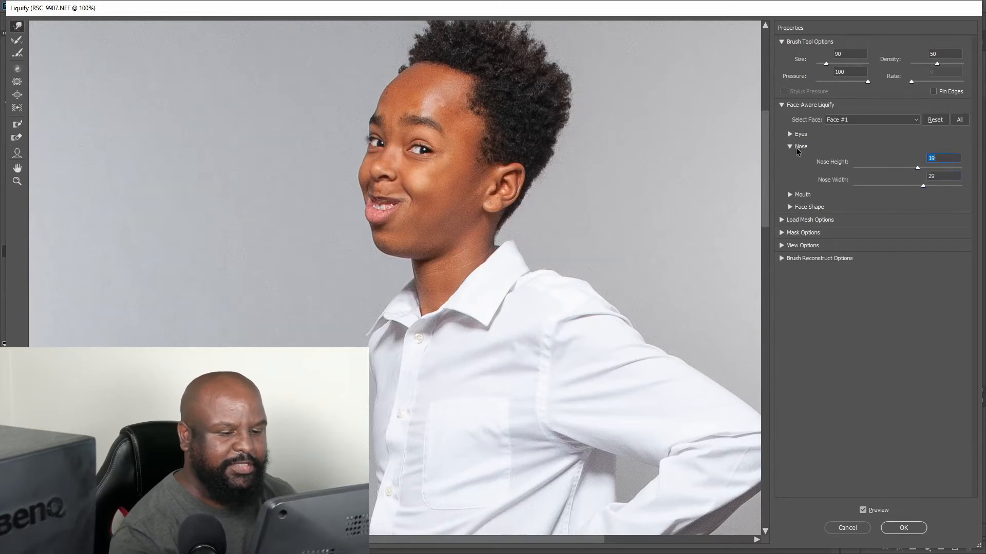
# Try face-aware adjustments of the mouth, including its smile, width and height.
pyautogui.click(790, 147)
pyautogui.click(790, 159)
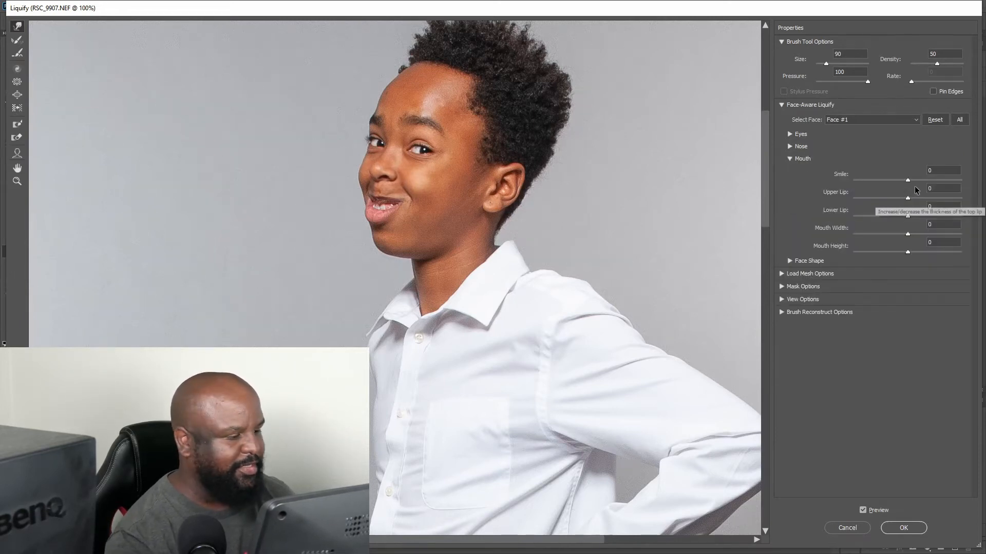
pyautogui.moveTo(908, 181); pyautogui.dragTo(956, 233)
pyautogui.moveTo(908, 251); pyautogui.dragTo(899, 252)
pyautogui.click(790, 158)
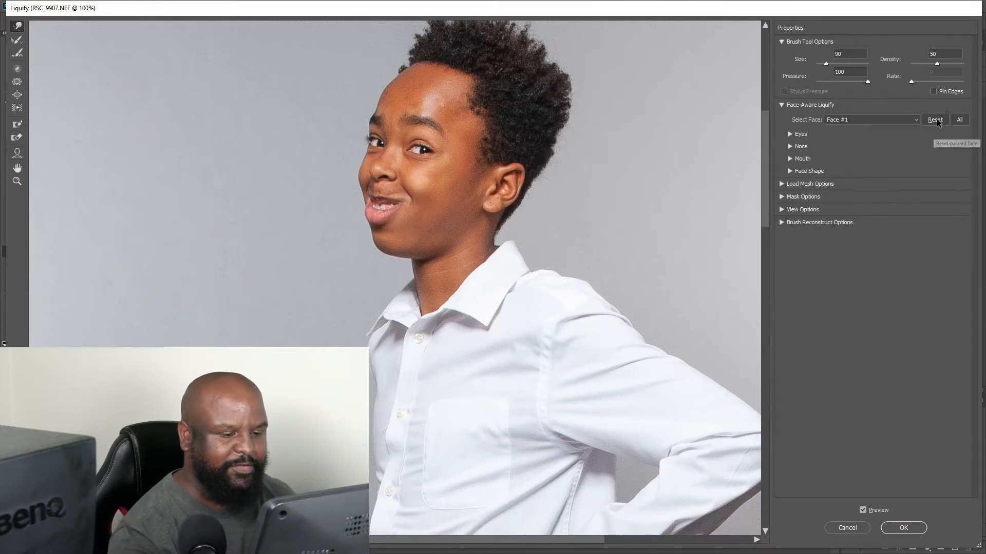
# Try adjusting the forehead, chin height, jawline and face width, and reset the face.
pyautogui.click(790, 171)
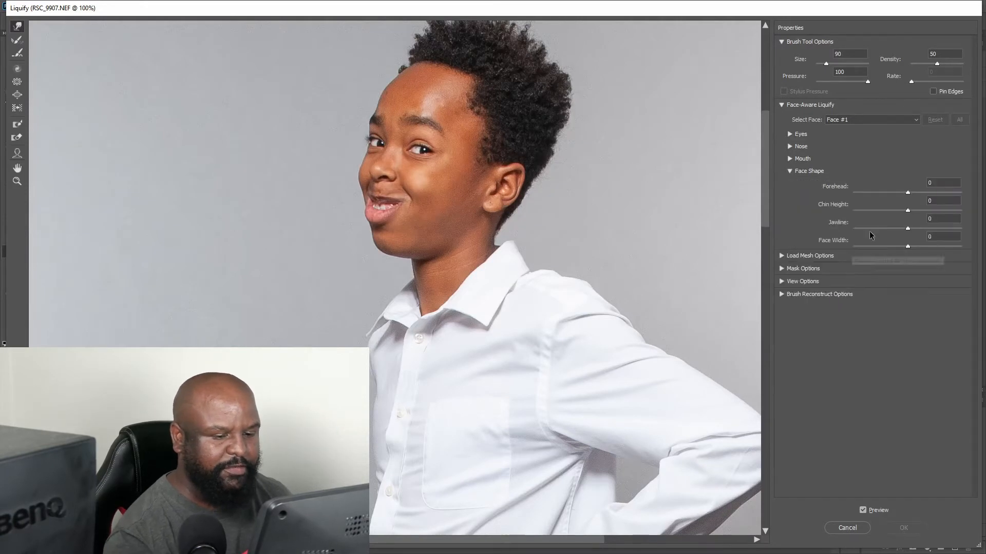
pyautogui.moveTo(908, 193); pyautogui.dragTo(896, 244)
pyautogui.click(910, 228)
pyautogui.click(791, 171)
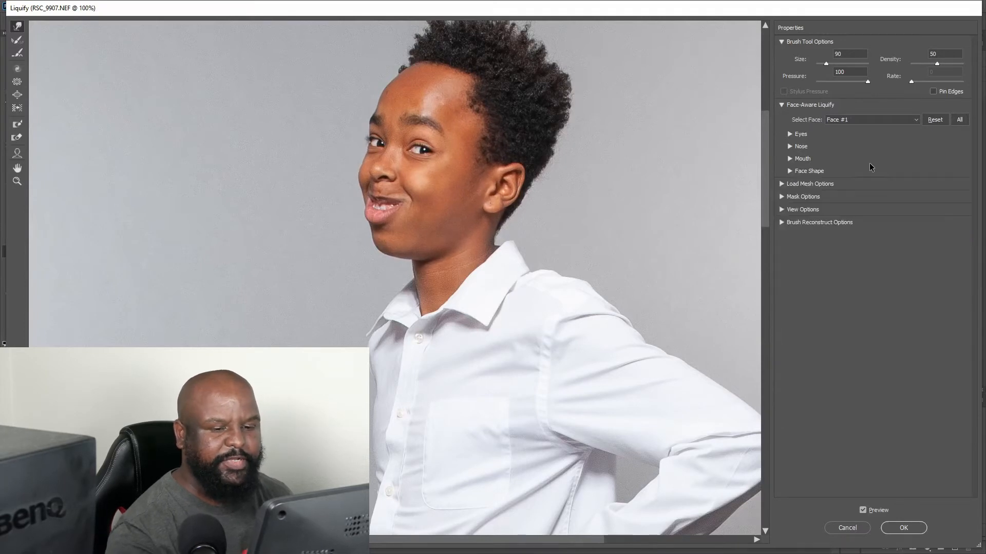
pyautogui.click(935, 120)
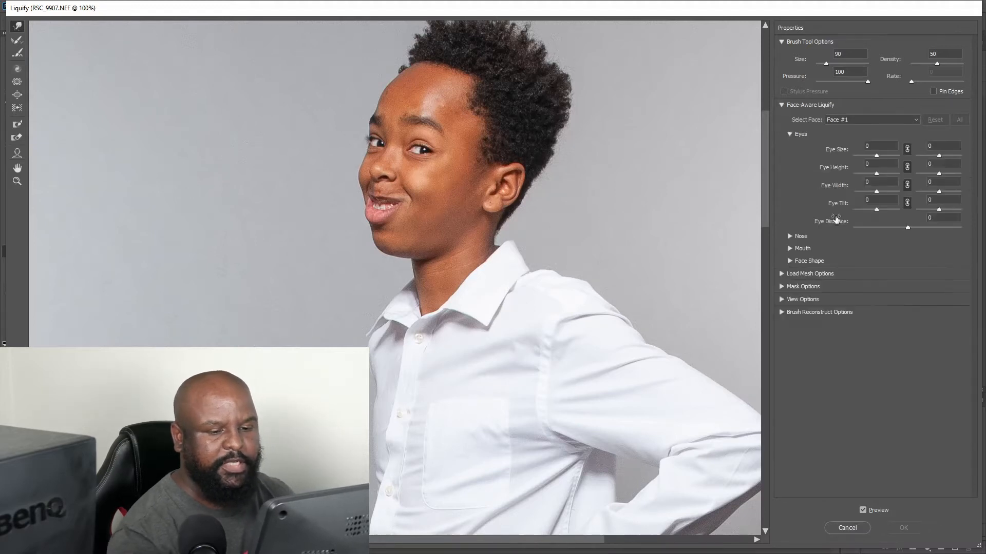
# Try the left eye's size separately from the right, along with the other eye adjustments.
pyautogui.click(790, 134)
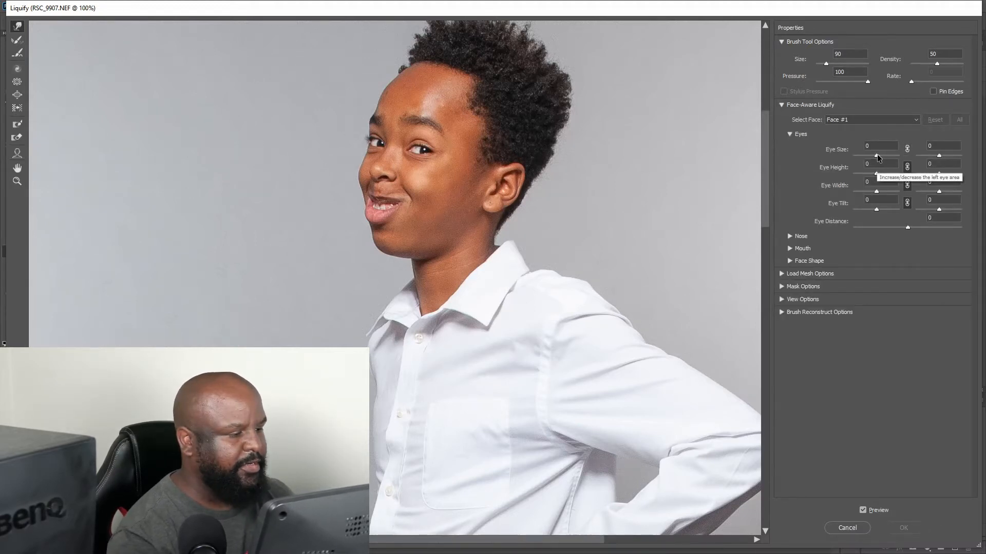
pyautogui.moveTo(877, 157); pyautogui.dragTo(873, 210)
pyautogui.click(789, 134)
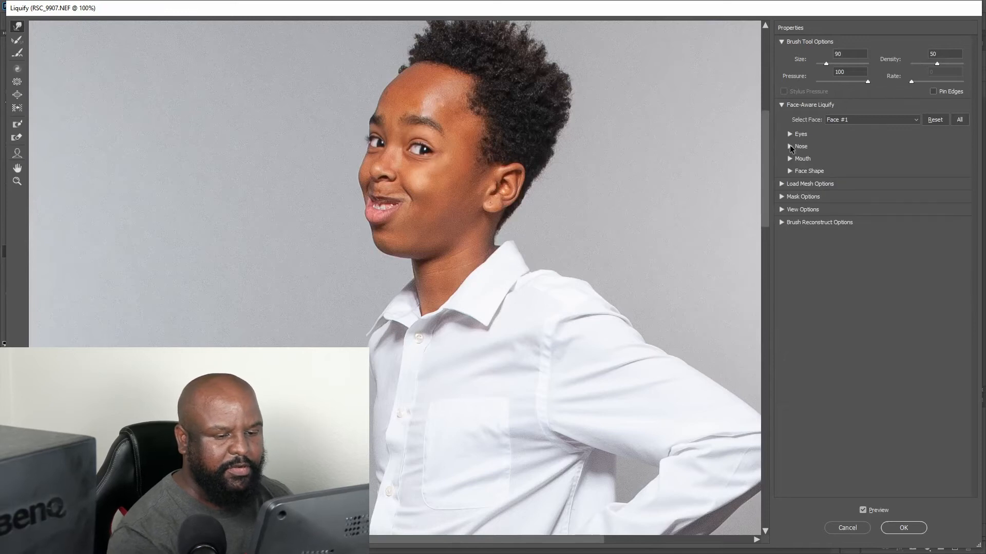
# Try a nose height of -37, view the mouth settings, and cancel Liquify without applying the changes.
pyautogui.click(790, 146)
pyautogui.moveTo(908, 168); pyautogui.dragTo(888, 168)
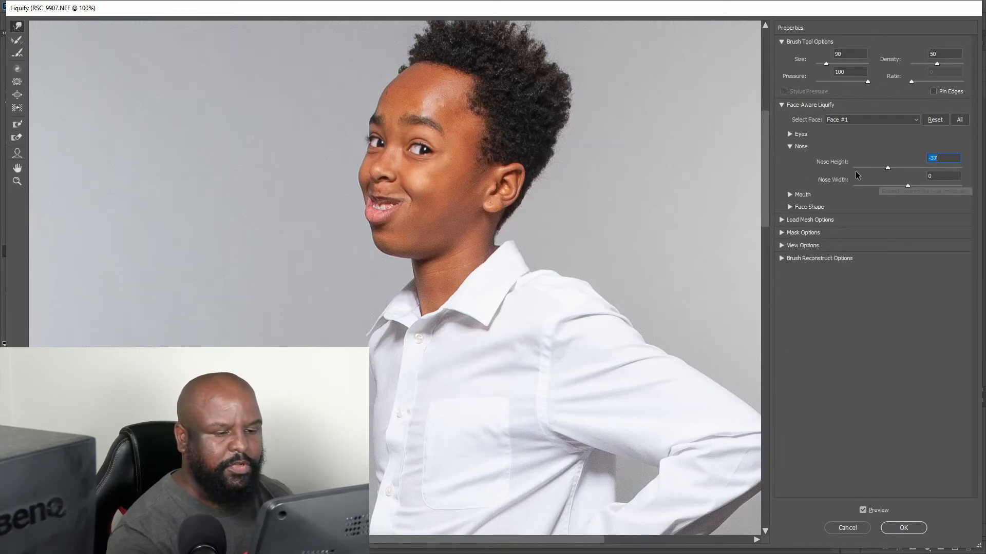
pyautogui.click(790, 146)
pyautogui.click(790, 159)
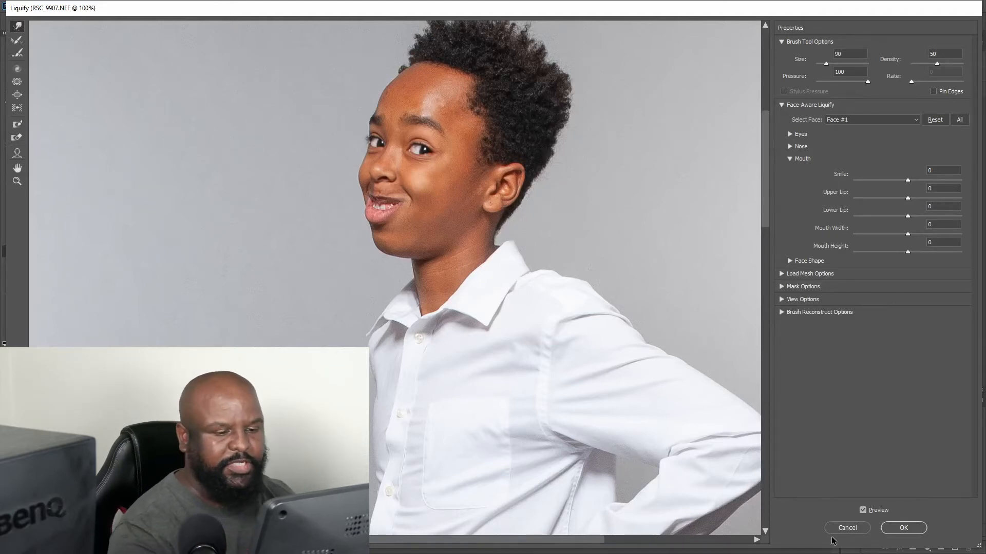
pyautogui.click(790, 159)
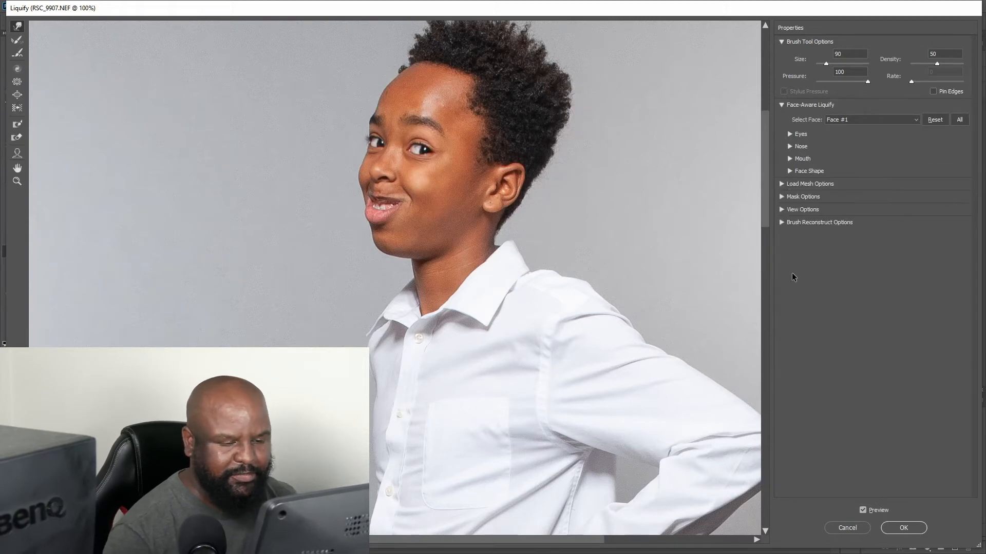
pyautogui.click(852, 528)
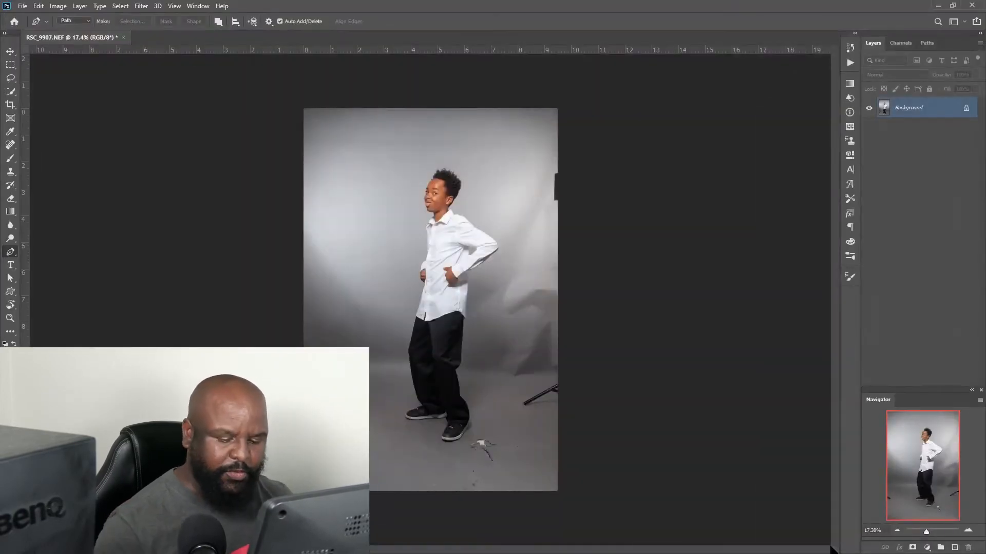
# Start a Pen tool path at the front hairline and trace it down the forehead to the eyebrow.
pyautogui.moveTo(930, 534); pyautogui.dragTo(932, 443)
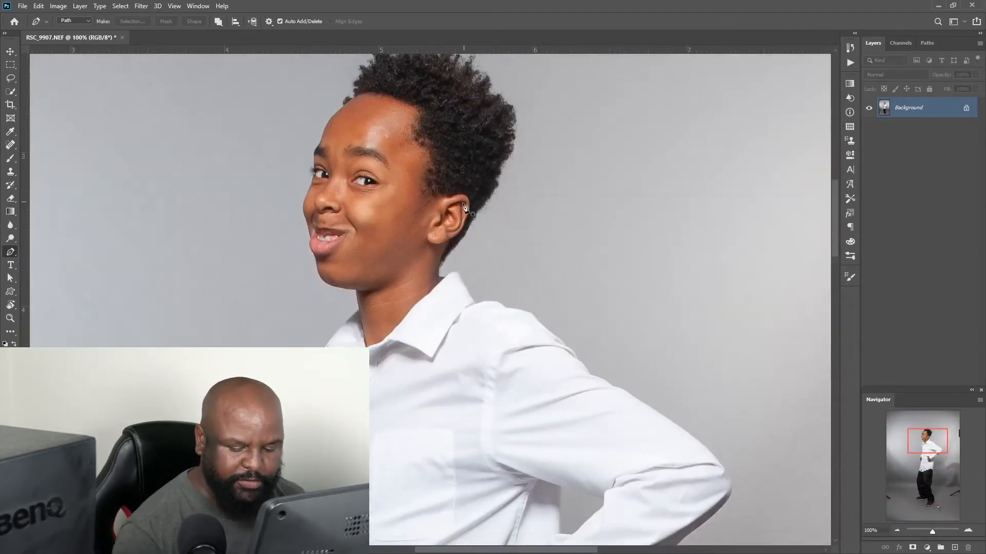
pyautogui.moveTo(932, 532); pyautogui.dragTo(936, 529)
pyautogui.moveTo(928, 445); pyautogui.dragTo(927, 438)
pyautogui.moveTo(938, 536); pyautogui.dragTo(935, 531)
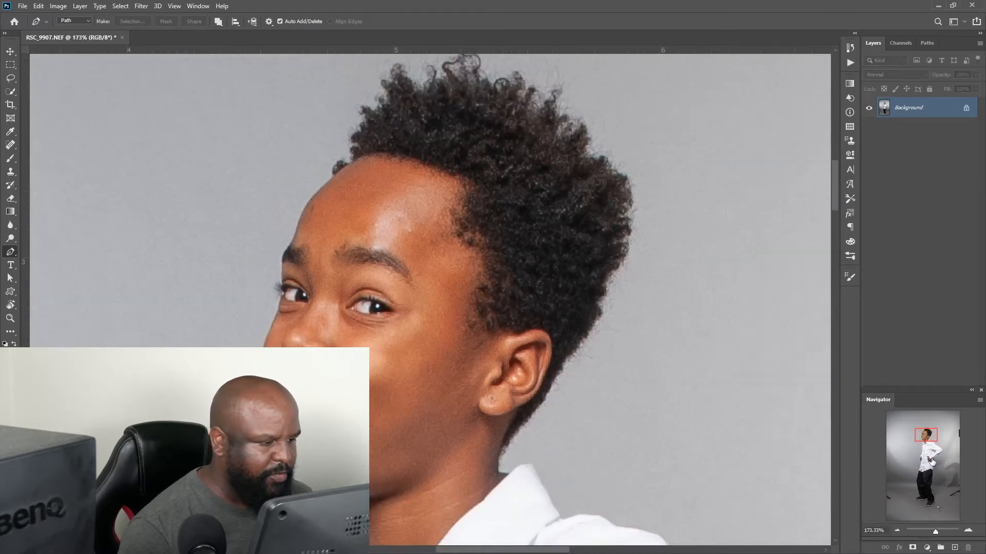
pyautogui.moveTo(928, 436); pyautogui.dragTo(926, 436)
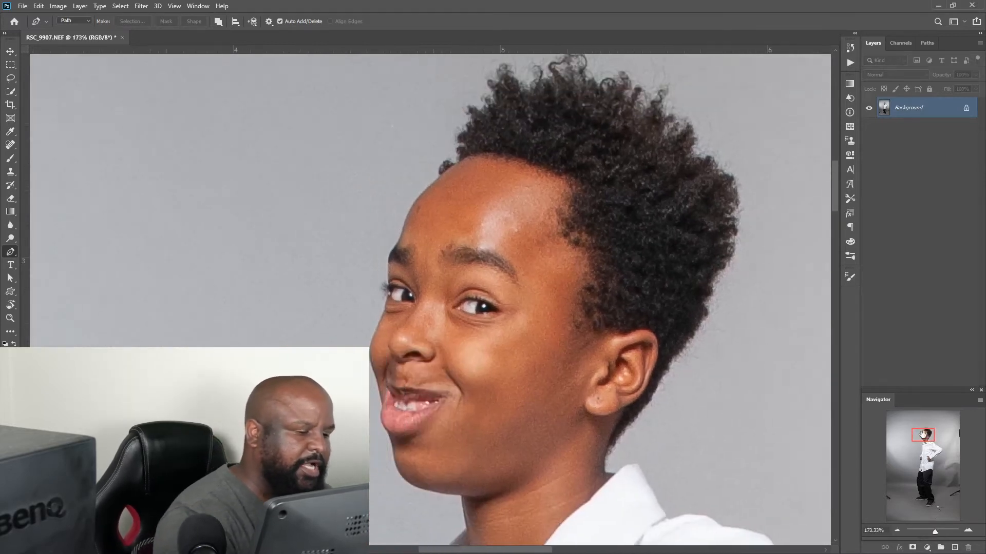
pyautogui.click(442, 175)
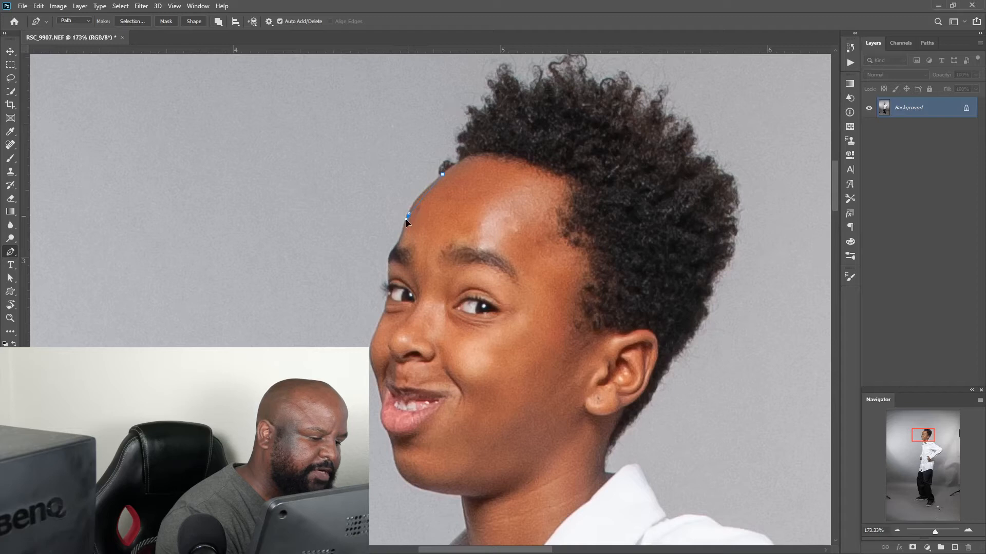
pyautogui.moveTo(402, 231); pyautogui.dragTo(400, 235)
pyautogui.click(391, 252)
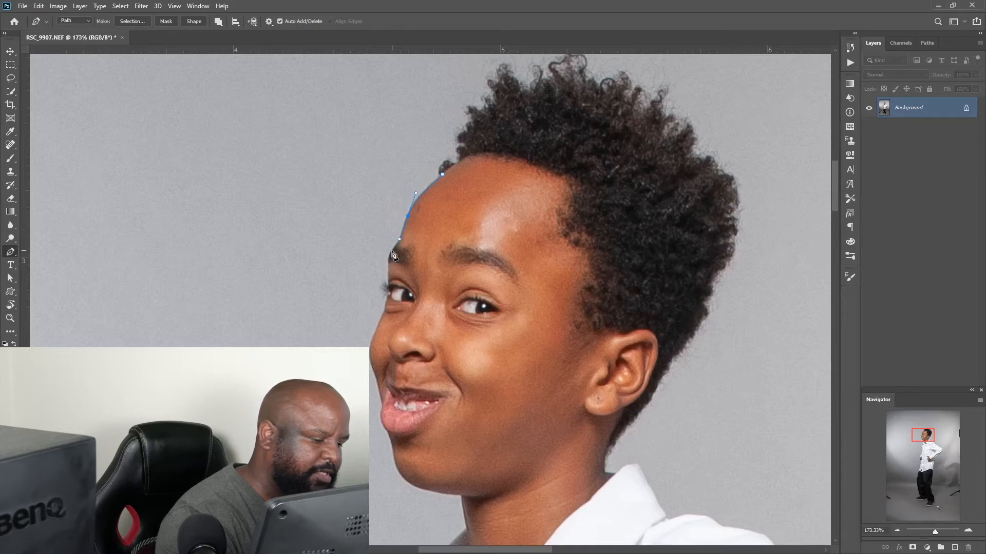
pyautogui.click(388, 260)
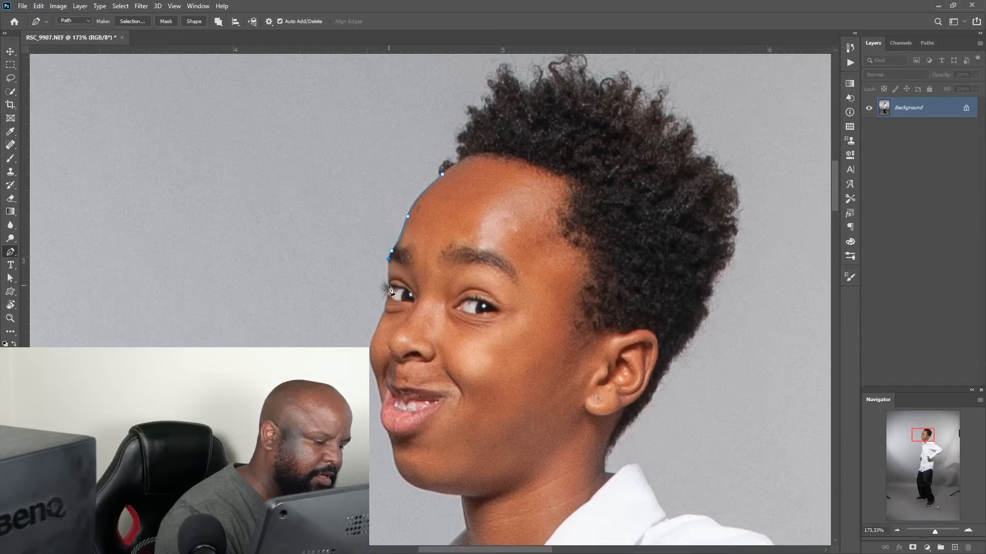
# Continue the path around the eyelashes protruding past the edge of the face, using closely spaced anchor points.
pyautogui.click(389, 286)
pyautogui.click(384, 283)
pyautogui.click(381, 285)
pyautogui.click(380, 289)
pyautogui.click(382, 293)
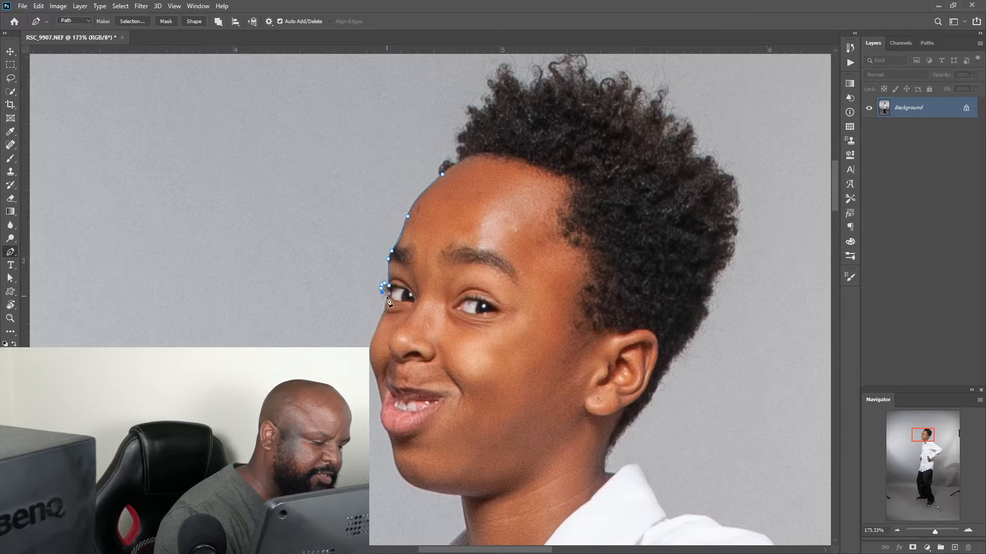
# Extend the path from below the eye along the cheek and nose edge of the face.
pyautogui.click(385, 303)
pyautogui.click(383, 315)
pyautogui.click(379, 323)
pyautogui.click(377, 330)
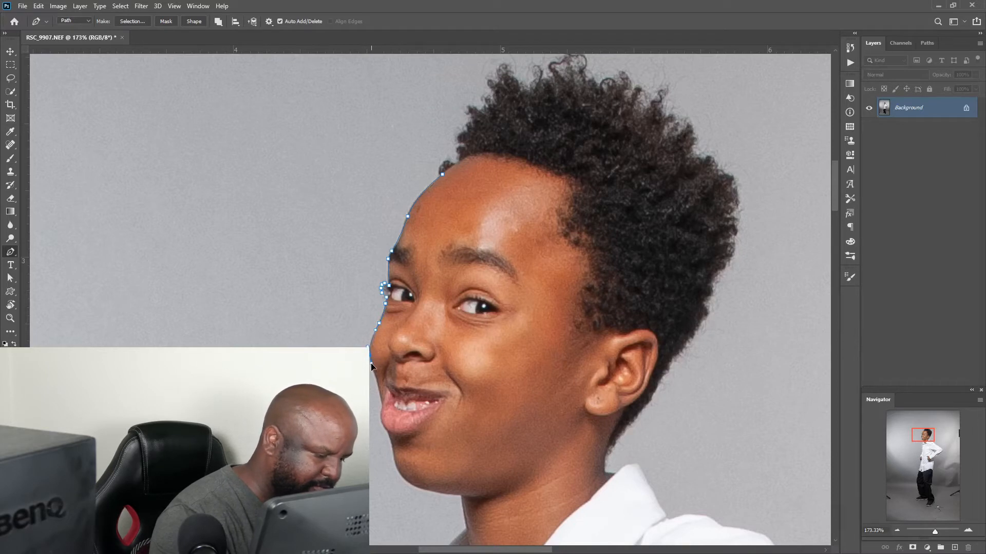
pyautogui.click(371, 364)
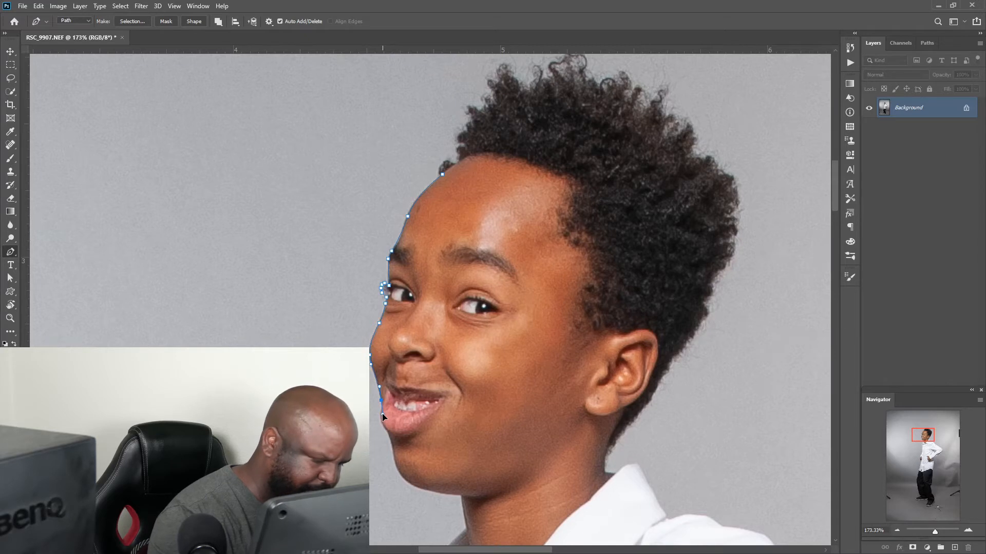
# Trace the path around the outer edge of the lips to just below the lower lip.
pyautogui.keyDown('alt'); pyautogui.click(382, 401); pyautogui.keyUp('alt')
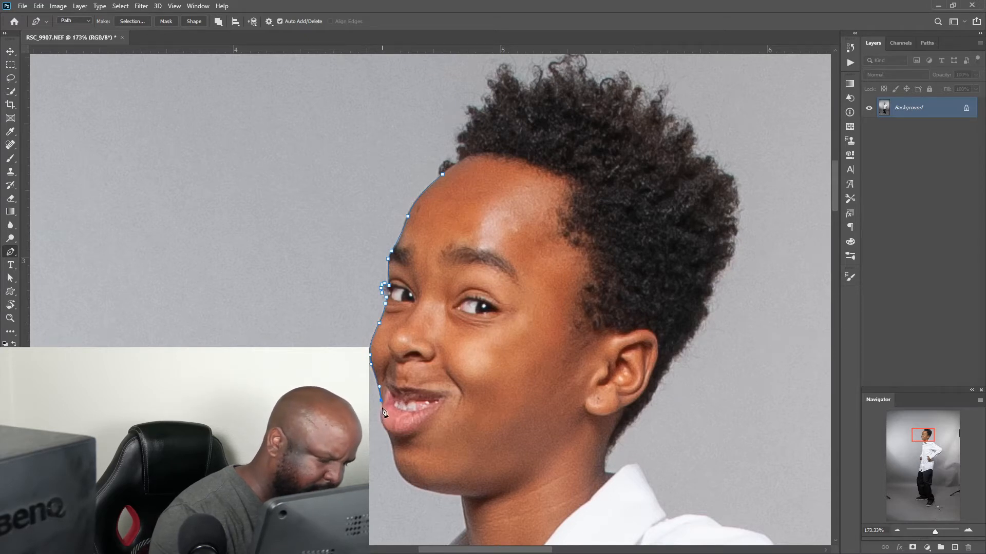
pyautogui.click(381, 405)
pyautogui.click(382, 410)
pyautogui.click(381, 414)
pyautogui.moveTo(383, 425); pyautogui.dragTo(385, 429)
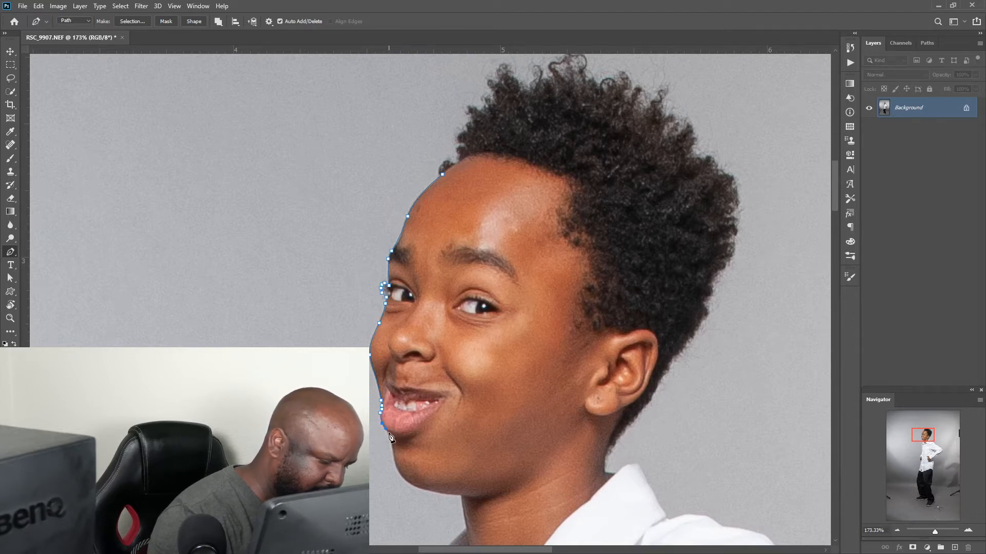
pyautogui.click(396, 480)
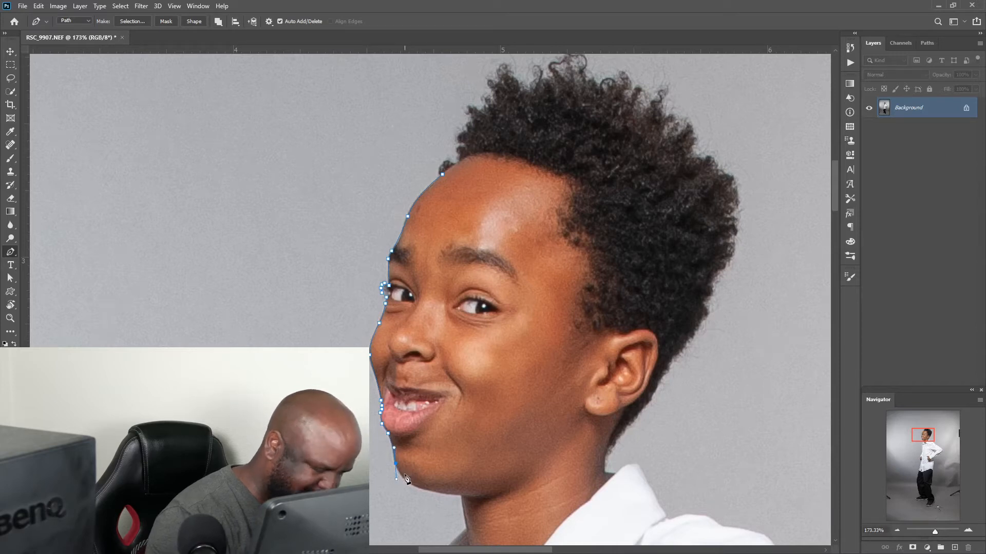
pyautogui.hotkey('ctrl', 'z')
pyautogui.hotkey('ctrl', 'z')
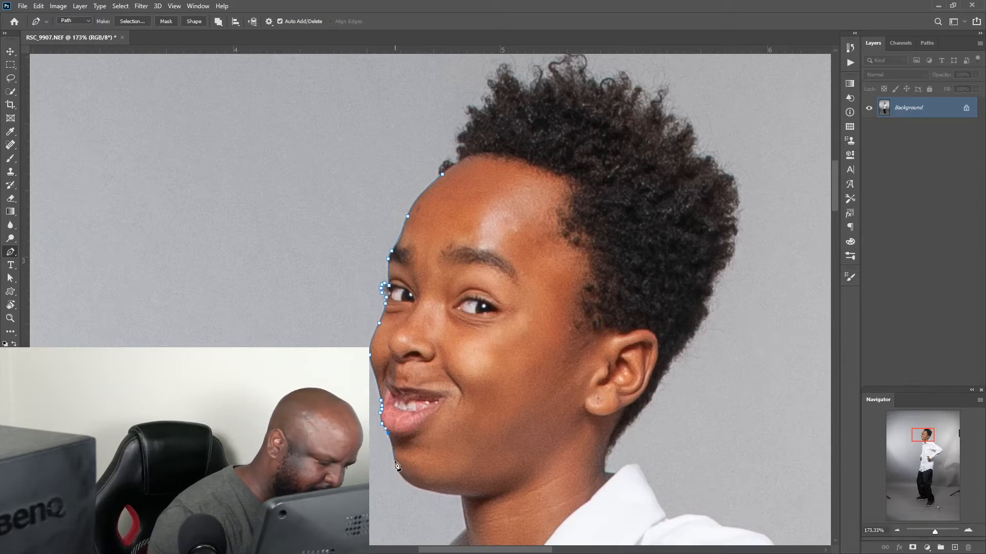
# Trace the path around the chin, under the jaw and down the front of the neck.
pyautogui.click(395, 465)
pyautogui.moveTo(416, 486); pyautogui.dragTo(424, 493)
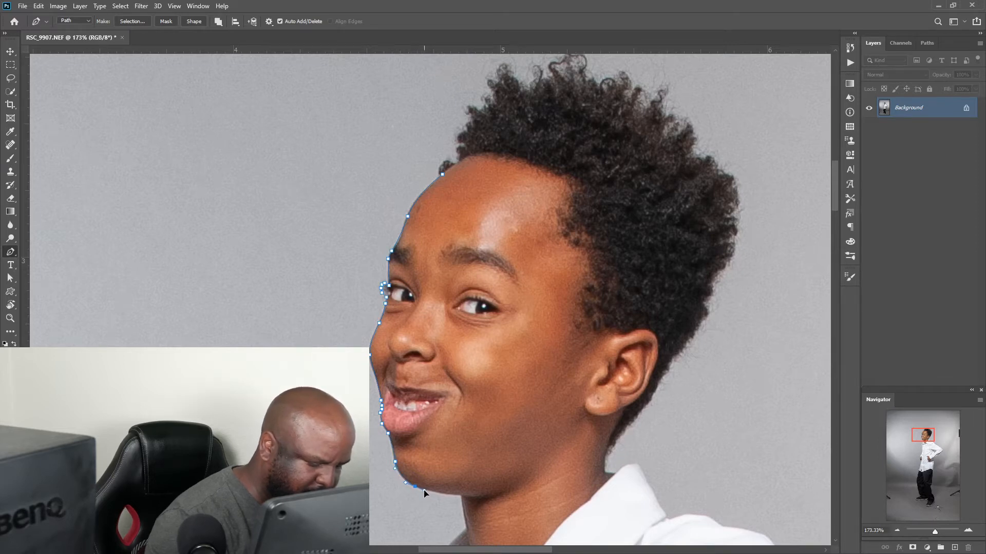
pyautogui.click(461, 496)
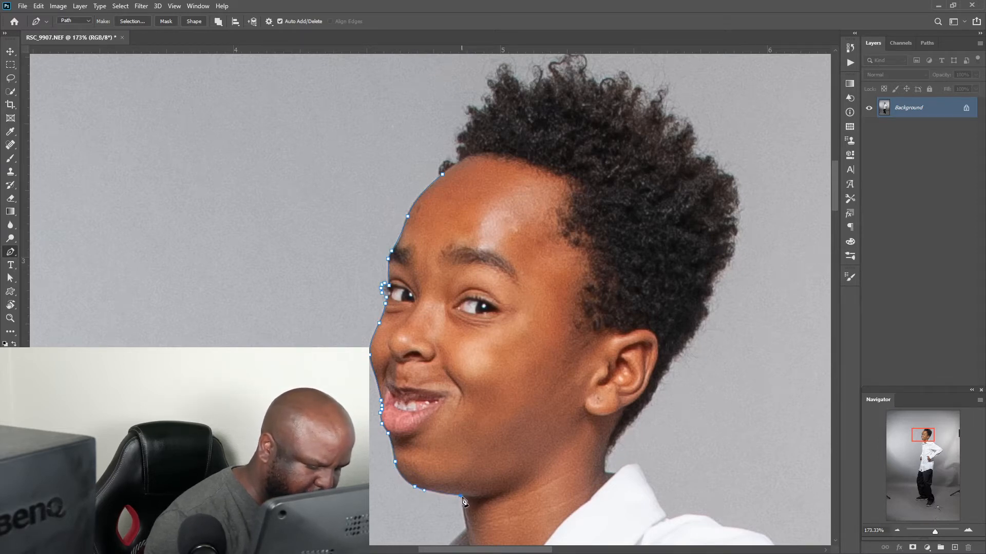
pyautogui.click(468, 531)
pyautogui.moveTo(557, 471); pyautogui.dragTo(558, 288)
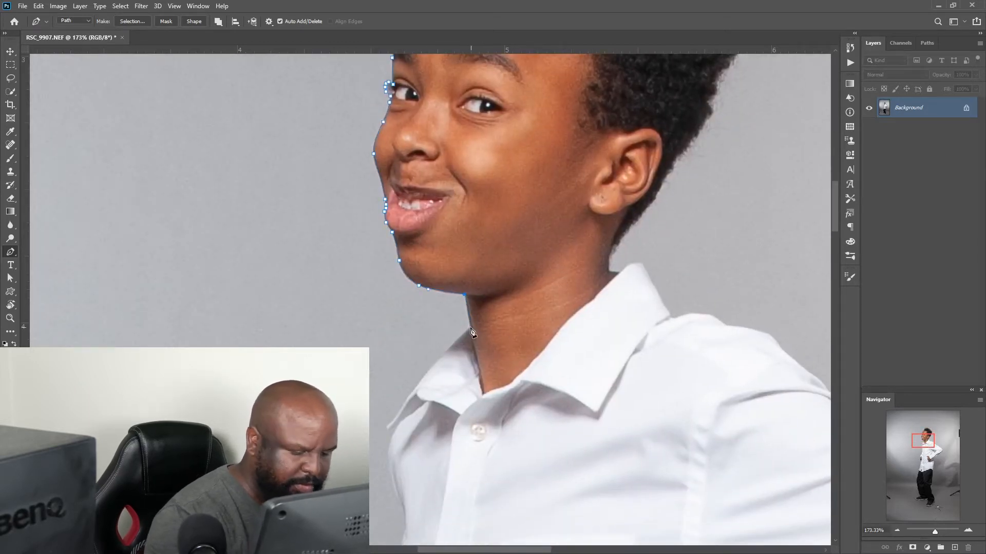
pyautogui.click(471, 327)
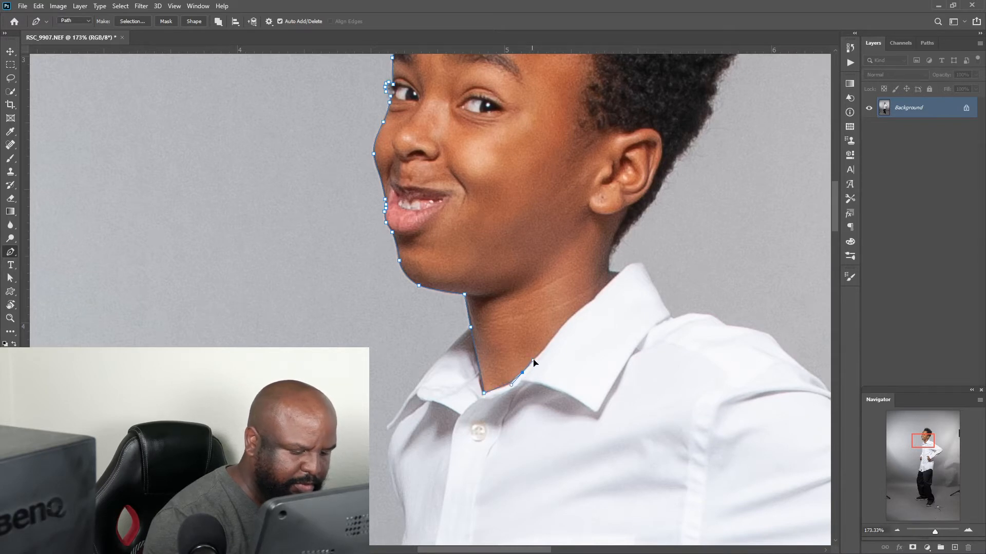
# Trace the path along the shirt collar where it meets the neck, up to the nape.
pyautogui.click(575, 316)
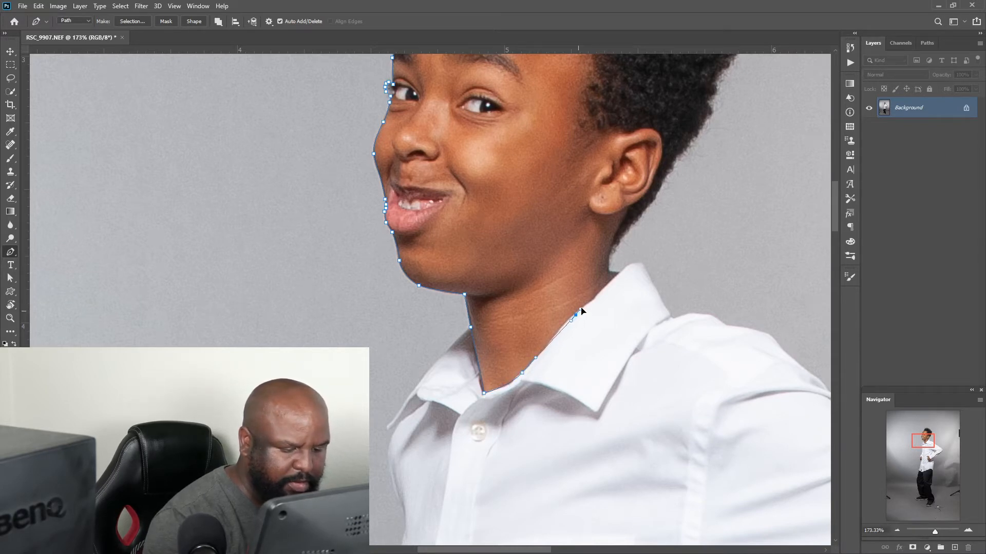
pyautogui.hotkey('ctrl', 'z')
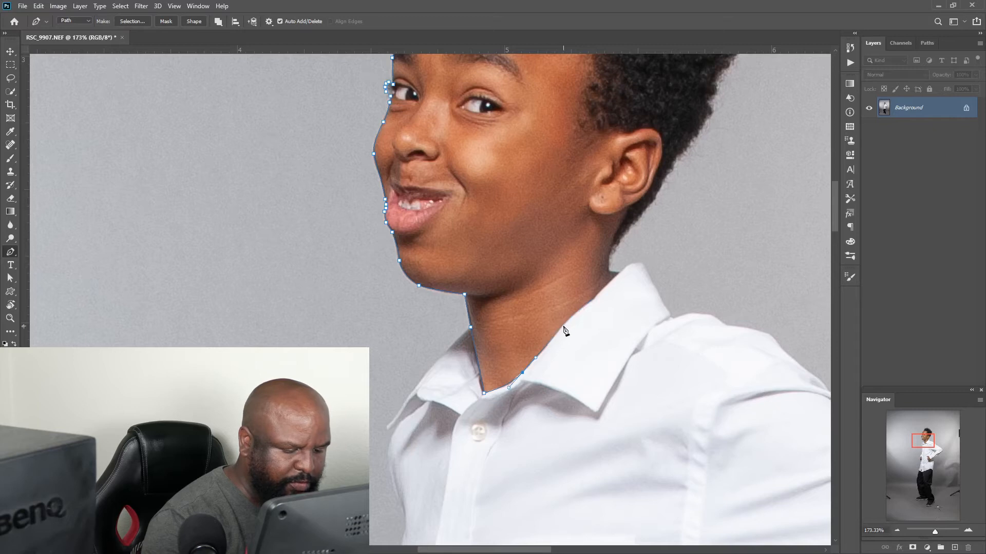
pyautogui.moveTo(563, 326); pyautogui.dragTo(569, 319)
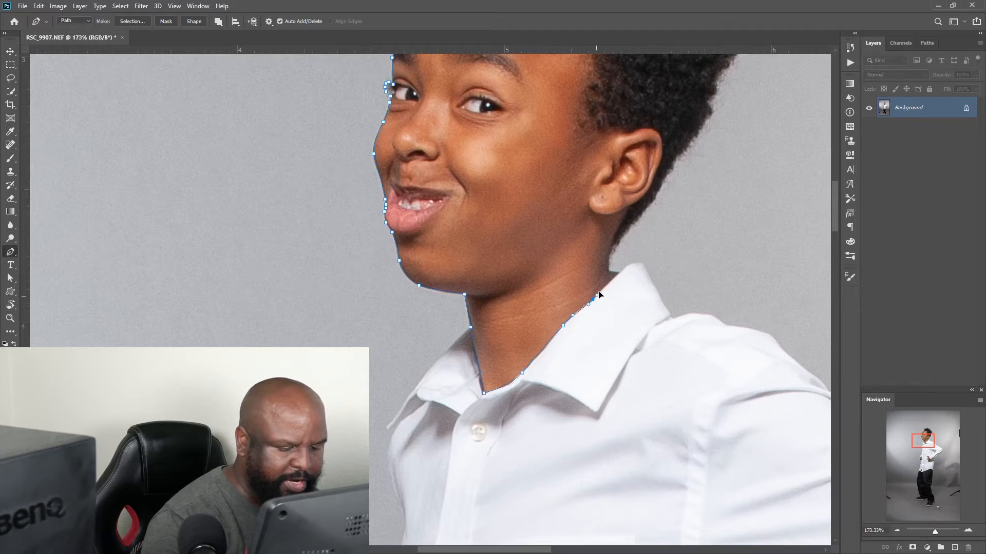
pyautogui.click(609, 274)
pyautogui.click(611, 259)
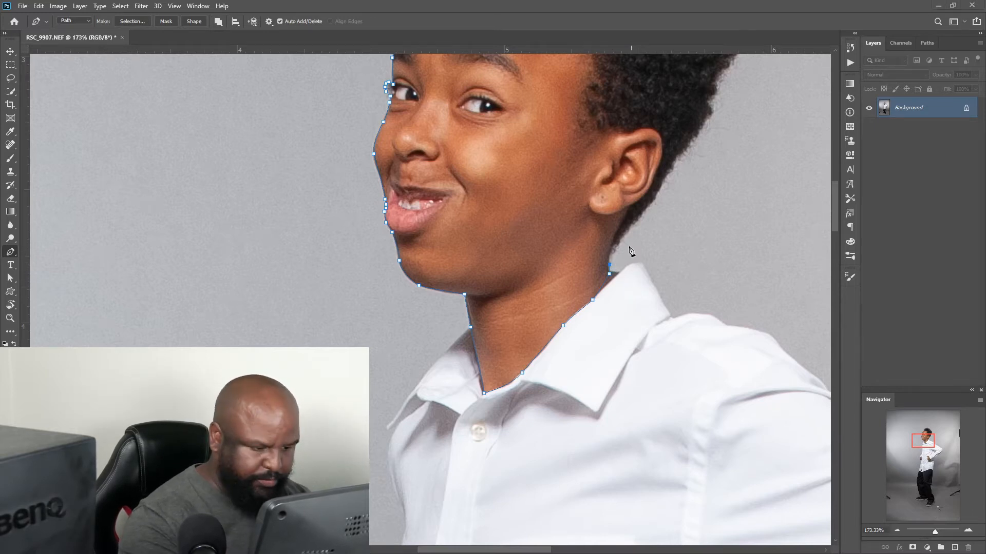
# Trace the path from the nape up the back of the hair toward the crown, just outside the curls.
pyautogui.moveTo(632, 247); pyautogui.dragTo(605, 325)
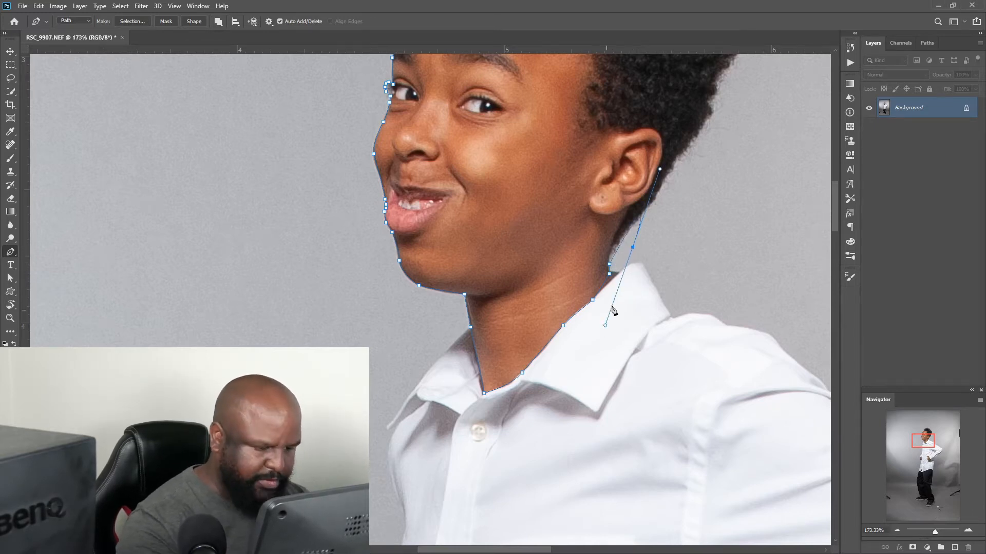
pyautogui.hotkey('ctrl', 'z')
pyautogui.moveTo(640, 259); pyautogui.dragTo(589, 449)
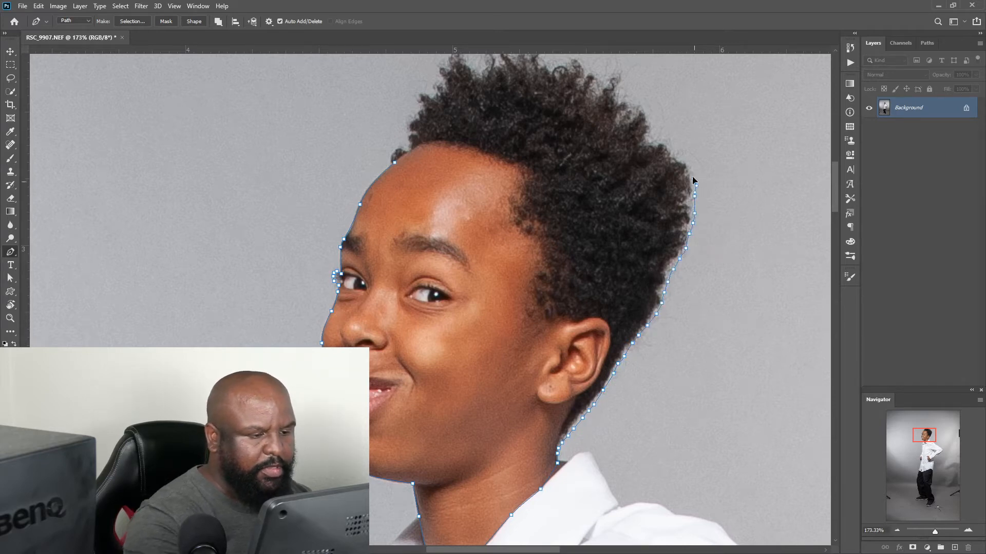
pyautogui.moveTo(691, 168); pyautogui.dragTo(688, 160)
pyautogui.moveTo(680, 148); pyautogui.dragTo(664, 130)
pyautogui.moveTo(659, 122); pyautogui.dragTo(655, 116)
pyautogui.moveTo(648, 105); pyautogui.dragTo(633, 86)
pyautogui.click(630, 84)
# Continue the path across the top of the hair with short segments following the loose curls.
pyautogui.moveTo(627, 182); pyautogui.dragTo(684, 360)
pyautogui.click(645, 242)
pyautogui.click(637, 234)
pyautogui.click(629, 234)
pyautogui.moveTo(618, 236); pyautogui.dragTo(609, 235)
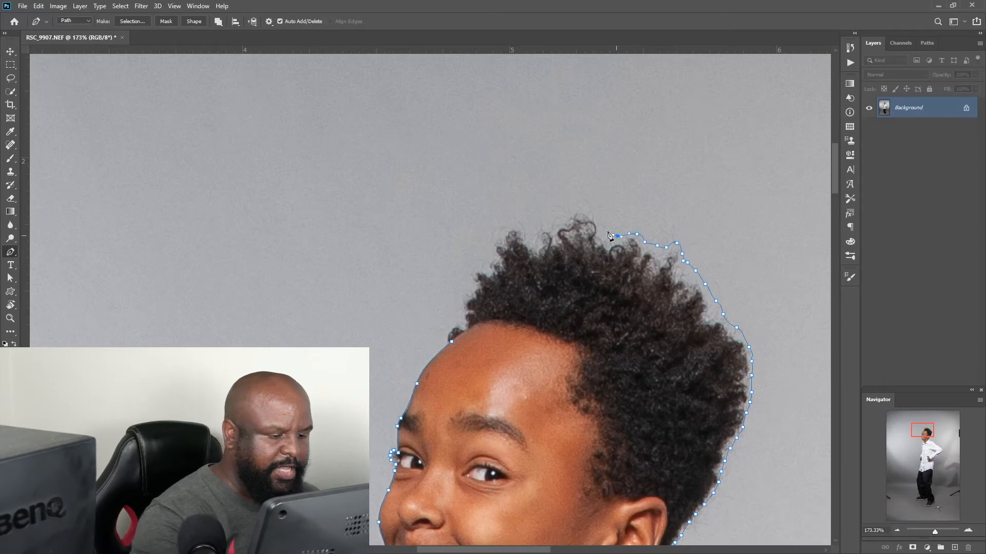
pyautogui.click(569, 213)
pyautogui.click(560, 224)
pyautogui.click(549, 224)
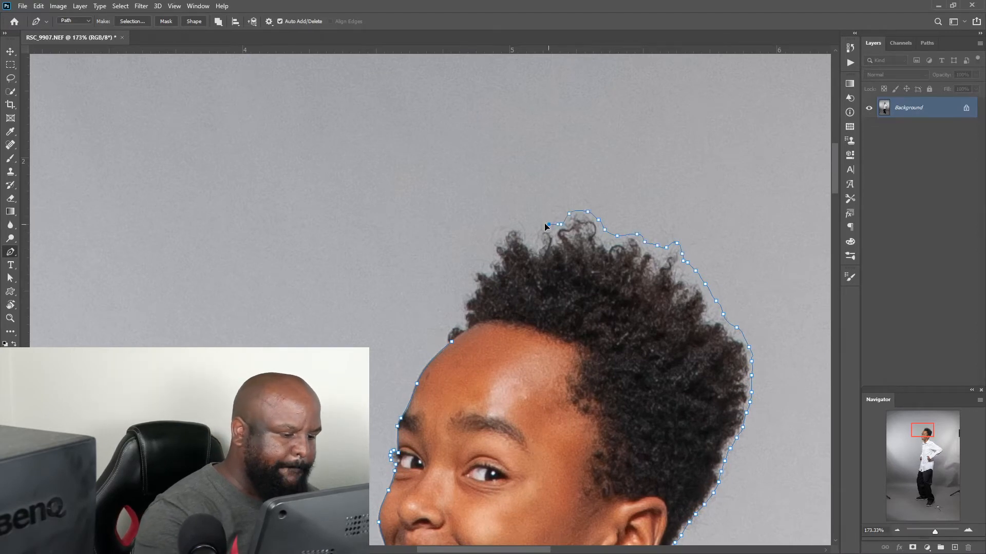
# Trace the path down the front of the hair and close it at its starting point on the hairline.
pyautogui.click(490, 254)
pyautogui.click(482, 262)
pyautogui.click(477, 270)
pyautogui.click(468, 278)
pyautogui.click(459, 293)
pyautogui.click(456, 310)
pyautogui.click(454, 321)
pyautogui.click(453, 327)
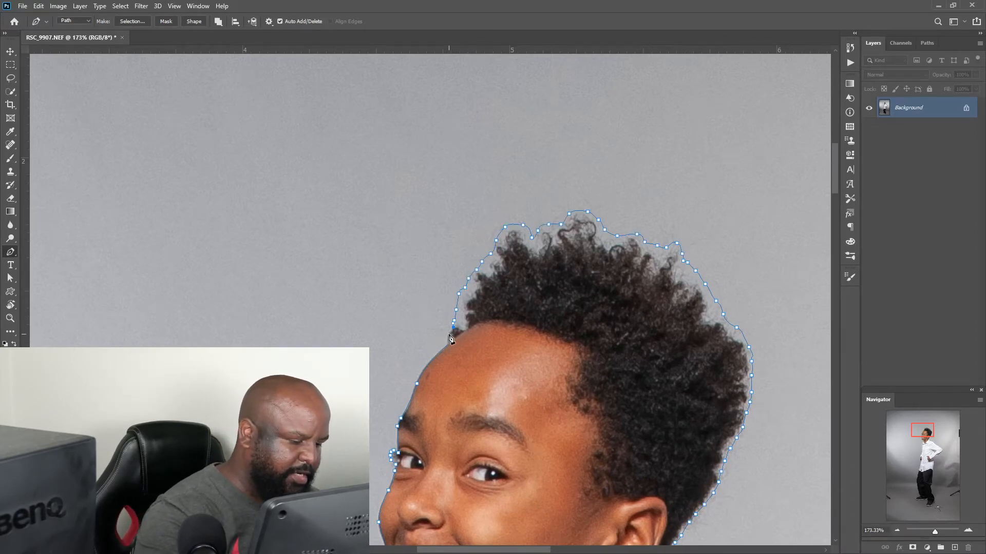
pyautogui.click(448, 339)
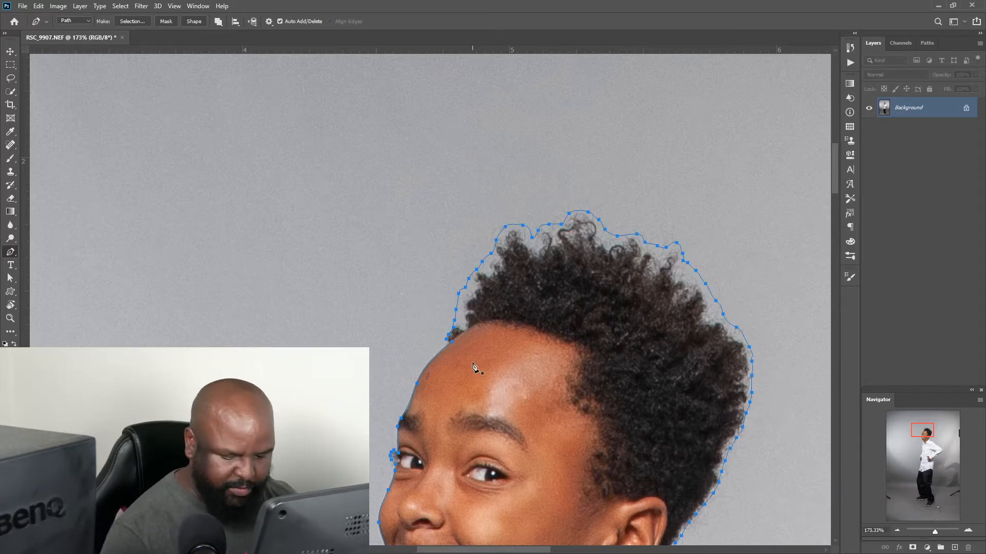
# Convert the closed head path into a new anti-aliased selection with a feather radius of 0 pixels.
pyautogui.moveTo(472, 363); pyautogui.dragTo(543, 328)
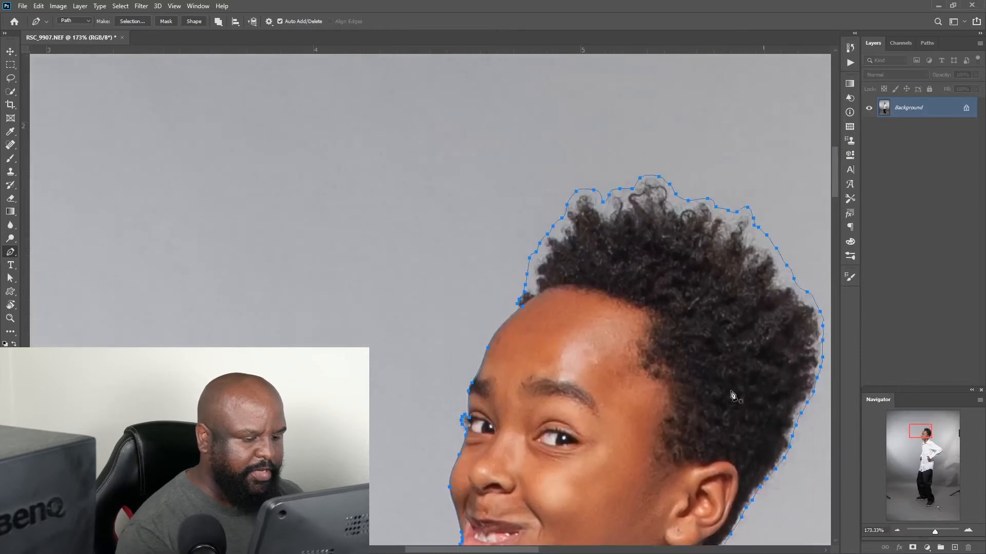
pyautogui.rightClick(624, 351)
pyautogui.click(662, 163)
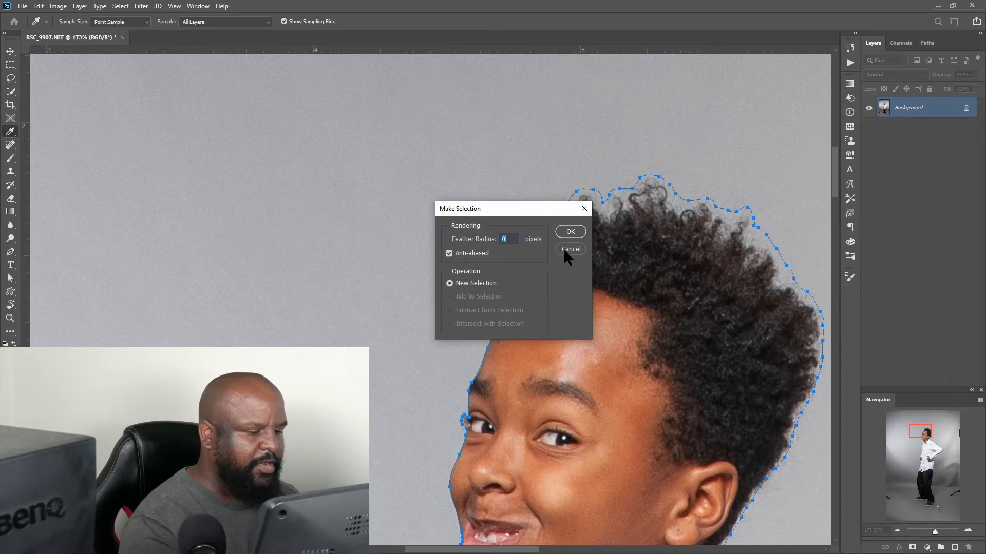
pyautogui.click(569, 231)
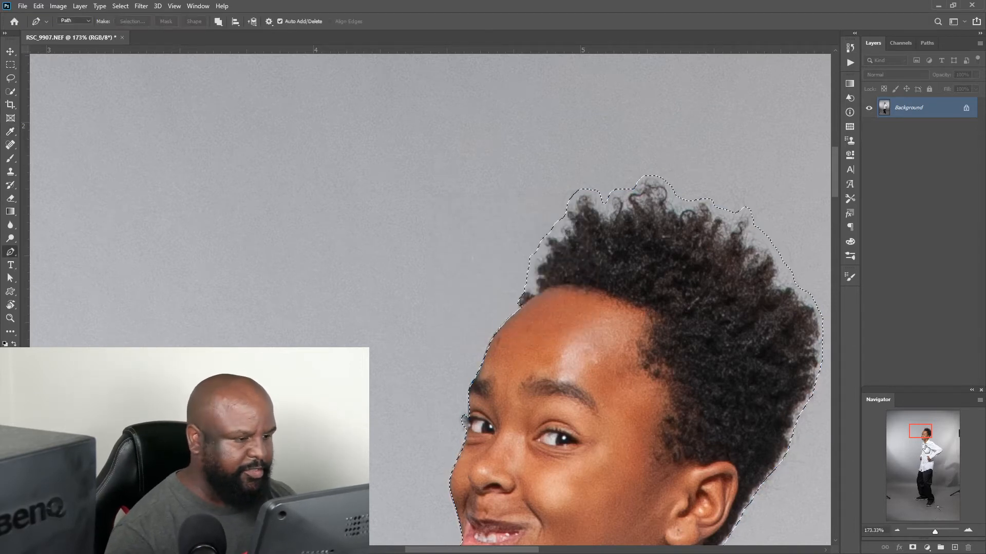
# Open Refine Edge for the head selection and set its view mode to On Black.
pyautogui.moveTo(921, 434); pyautogui.dragTo(926, 437)
pyautogui.click(123, 7)
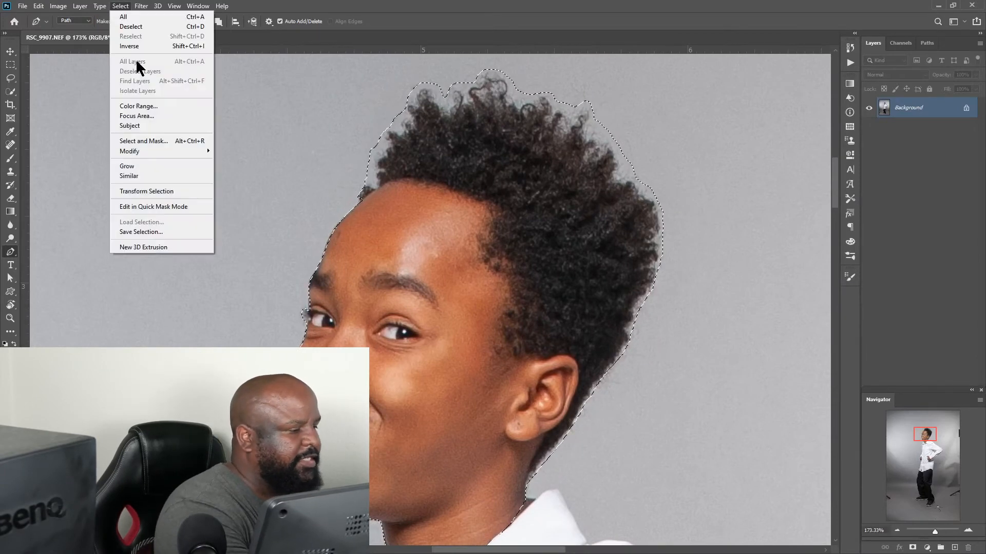
pyautogui.keyDown('shift'); pyautogui.click(145, 140); pyautogui.keyUp('shift')
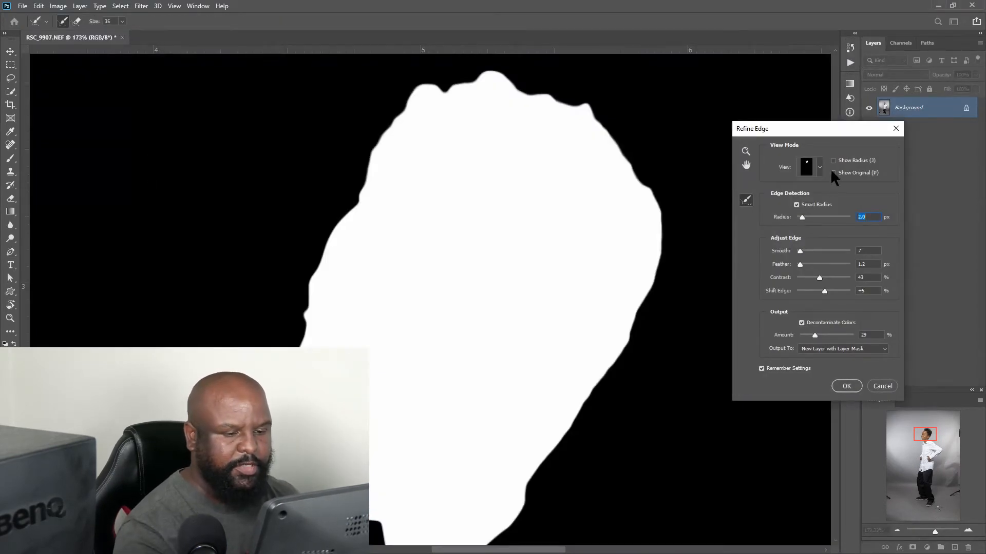
pyautogui.click(820, 167)
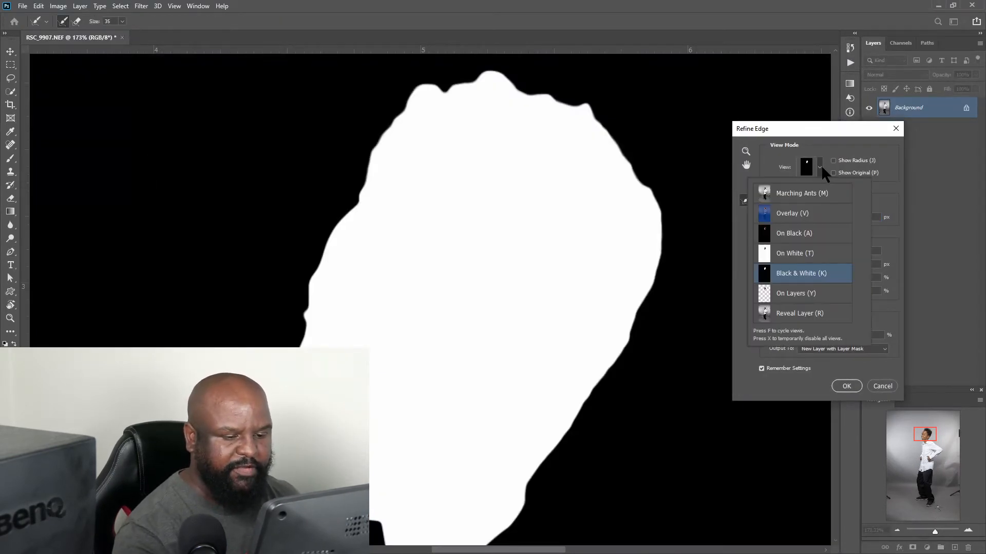
pyautogui.click(823, 235)
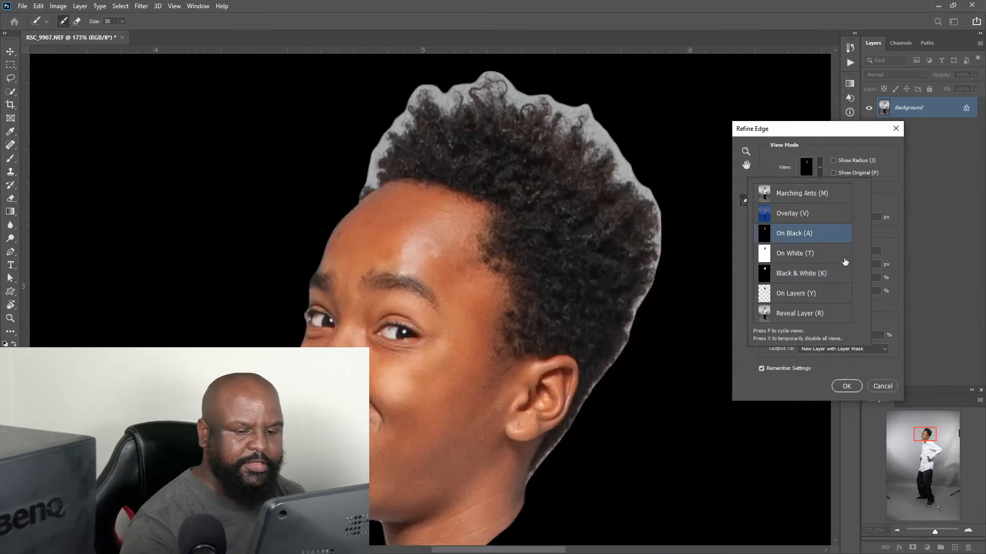
pyautogui.click(886, 180)
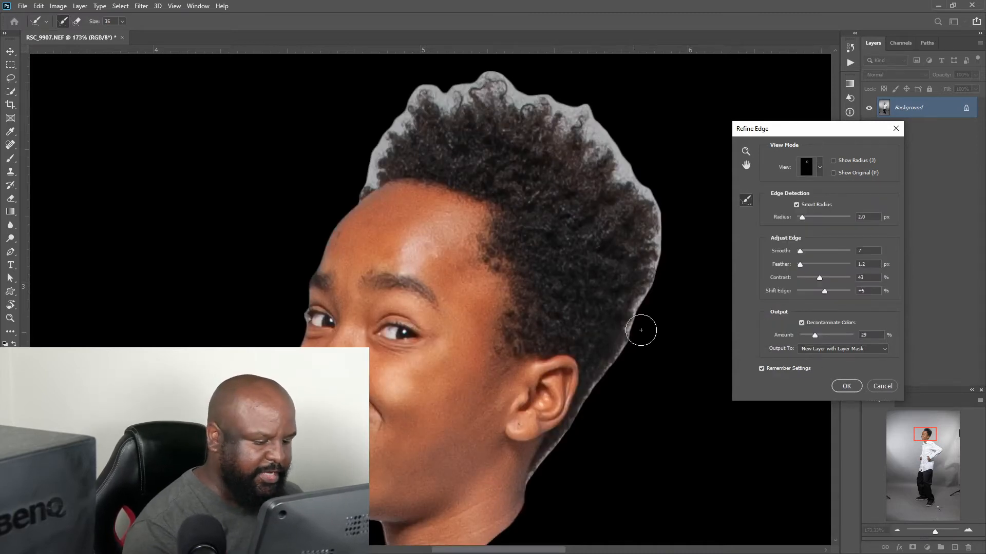
# Brush along the whole hair edge with the refine radius brush at size 25 and set the edge detection radius to 2.3 px.
pyautogui.press('[')
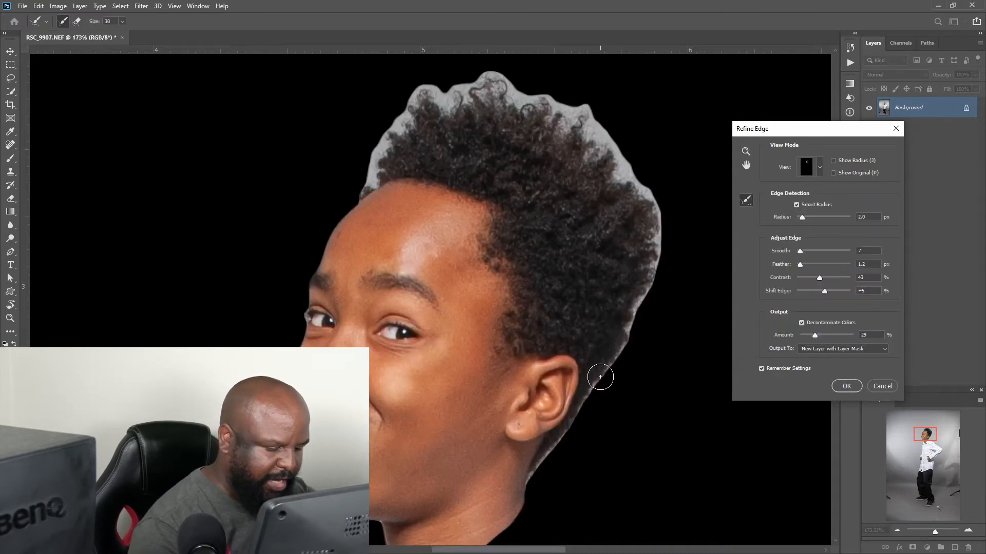
pyautogui.press('[')
pyautogui.moveTo(535, 476)
pyautogui.mouseDown()
pyautogui.moveTo(605, 369)
pyautogui.moveTo(648, 276)
pyautogui.moveTo(648, 189)
pyautogui.moveTo(617, 172)
pyautogui.moveTo(617, 146)
pyautogui.moveTo(589, 145)
pyautogui.moveTo(574, 103)
pyautogui.moveTo(552, 110)
pyautogui.moveTo(478, 87)
pyautogui.moveTo(413, 96)
pyautogui.moveTo(358, 177)
pyautogui.mouseUp()
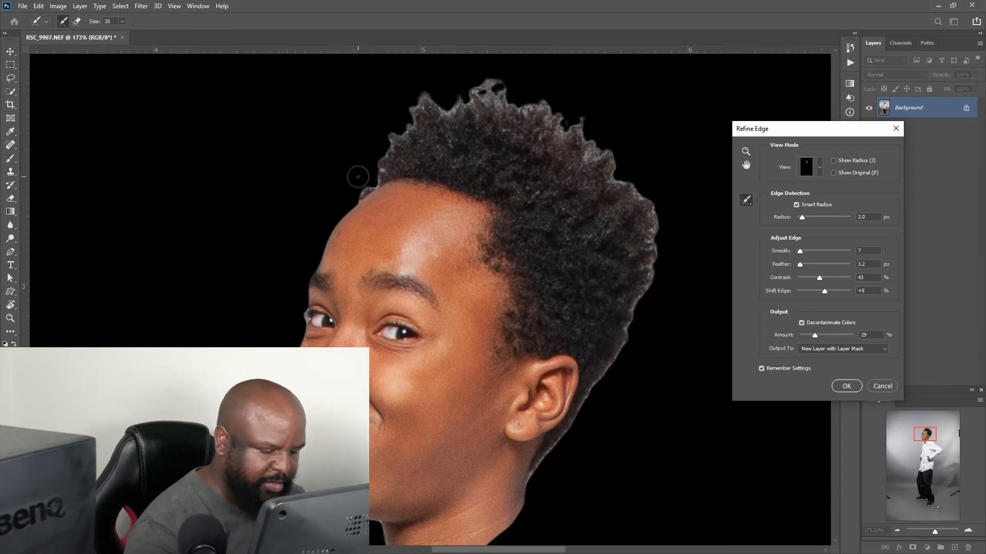
pyautogui.moveTo(619, 358)
pyautogui.mouseDown()
pyautogui.moveTo(536, 479)
pyautogui.moveTo(585, 508)
pyautogui.mouseUp()
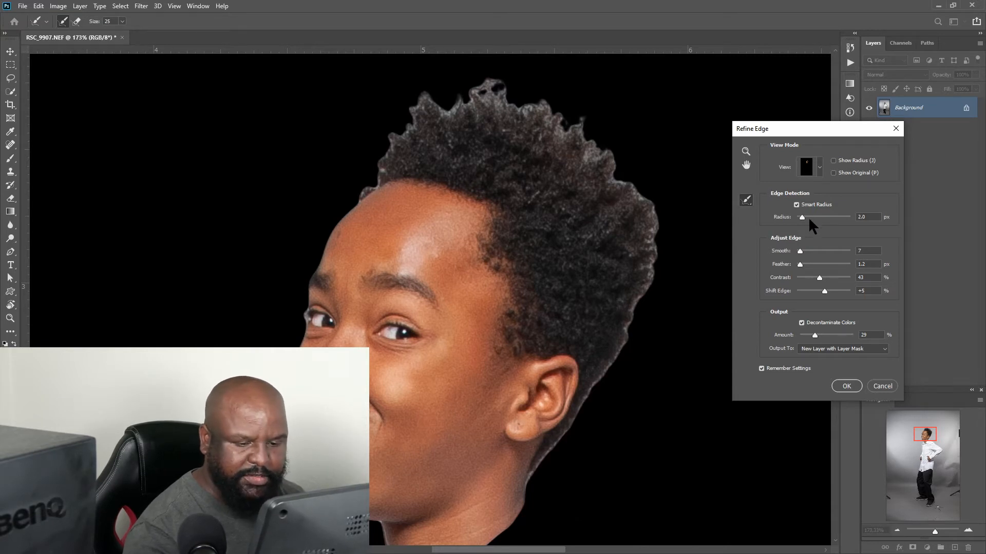
pyautogui.moveTo(801, 217); pyautogui.dragTo(803, 217)
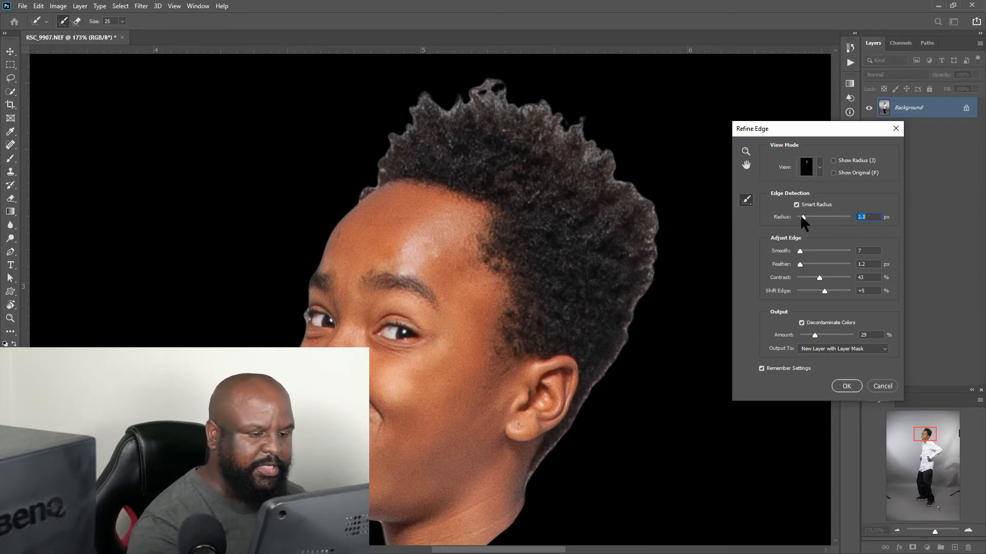
pyautogui.moveTo(652, 216)
pyautogui.mouseDown()
pyautogui.moveTo(584, 161)
pyautogui.moveTo(641, 125)
pyautogui.moveTo(567, 125)
pyautogui.moveTo(489, 90)
pyautogui.moveTo(451, 104)
pyautogui.moveTo(433, 97)
pyautogui.moveTo(390, 136)
pyautogui.moveTo(369, 186)
pyautogui.mouseUp()
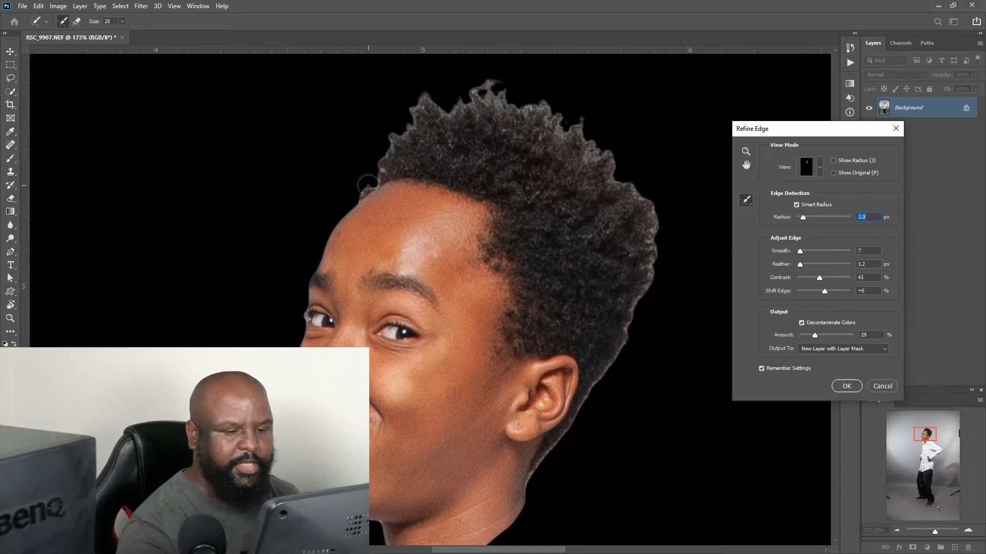
# Switch the refine view to Overlay and touch up the front hairline, the back of the hair and the nape edge.
pyautogui.click(818, 165)
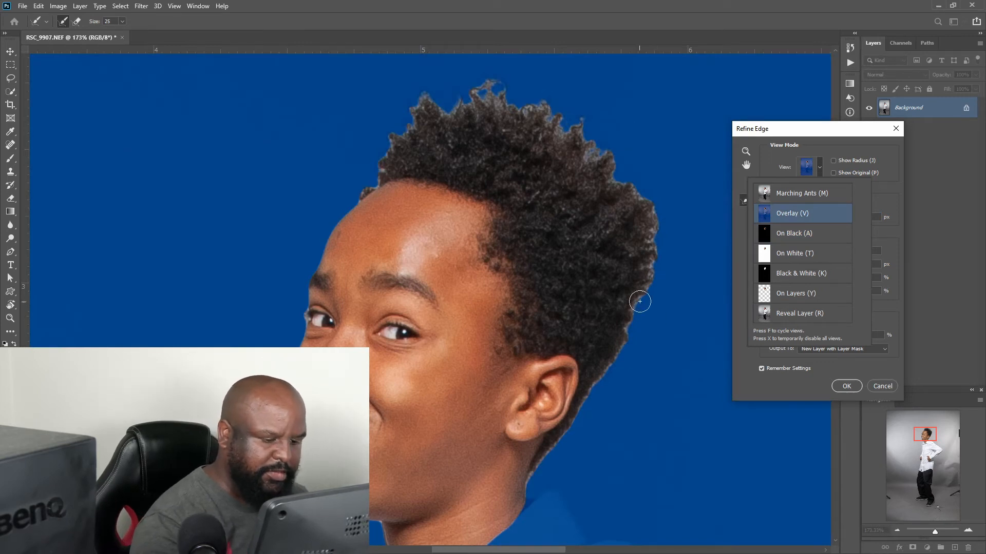
pyautogui.click(637, 303)
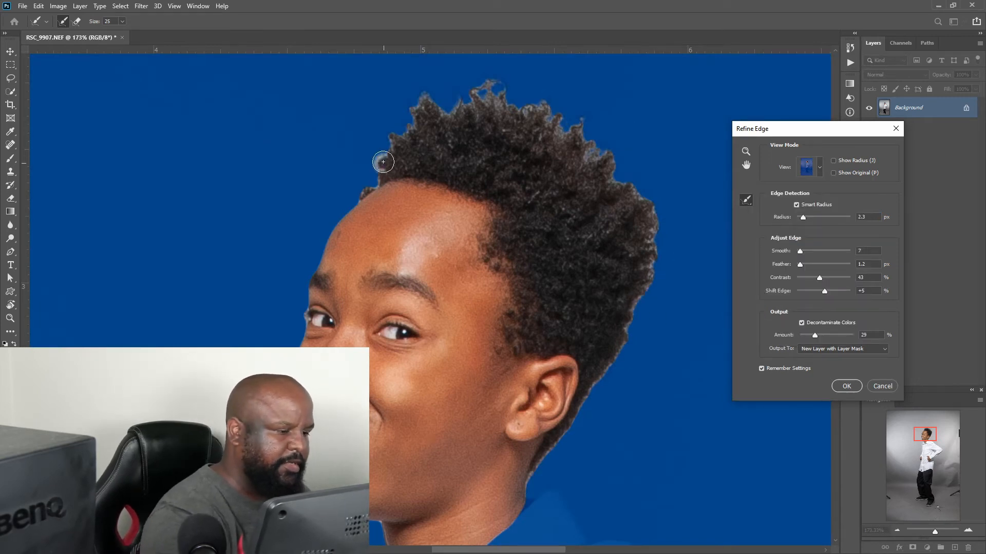
pyautogui.moveTo(382, 162); pyautogui.dragTo(375, 175)
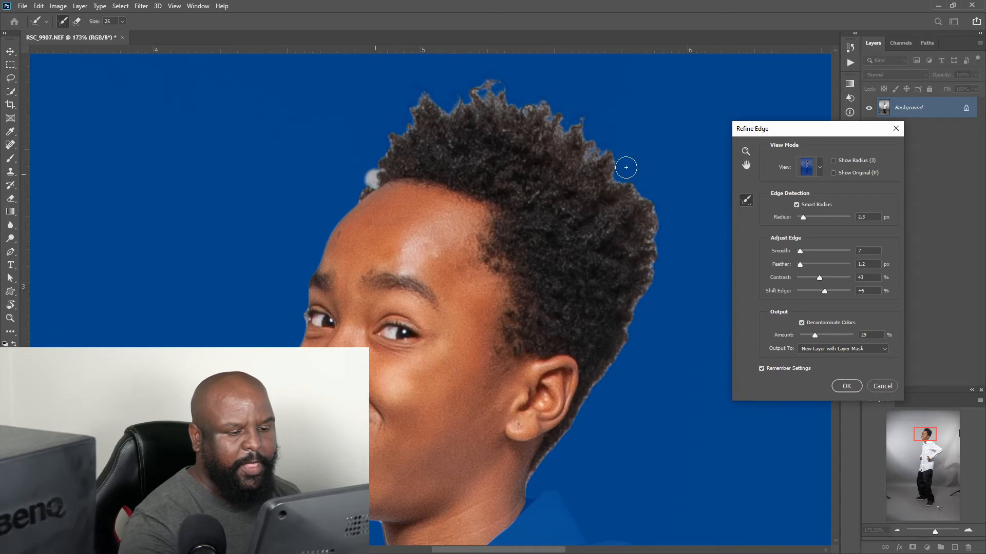
pyautogui.moveTo(644, 198); pyautogui.dragTo(651, 295)
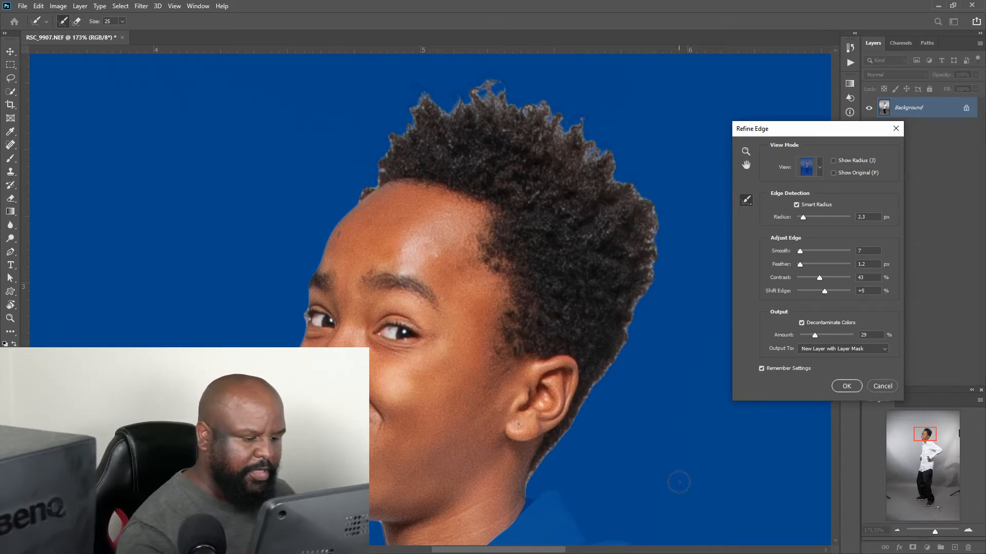
pyautogui.moveTo(644, 292); pyautogui.dragTo(628, 336)
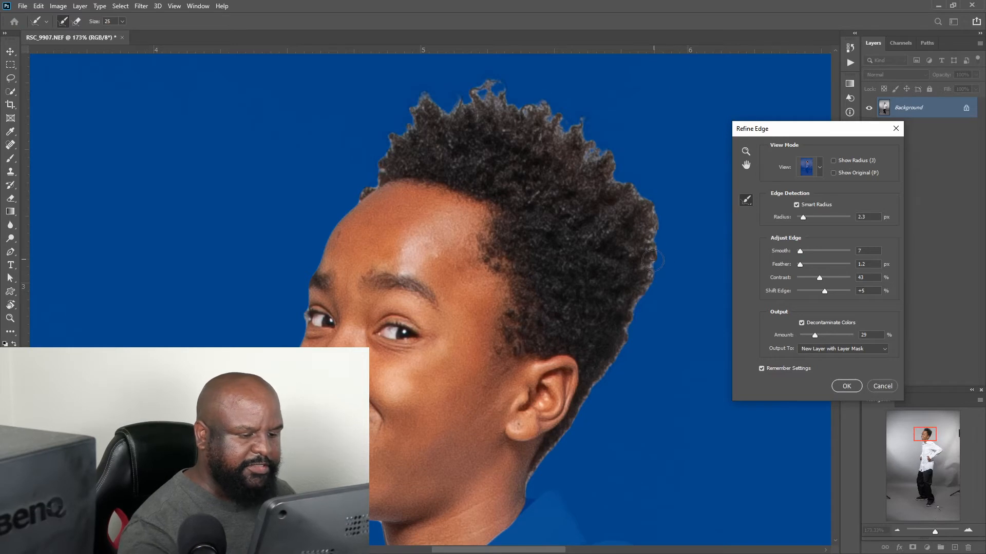
pyautogui.moveTo(653, 261)
pyautogui.mouseDown()
pyautogui.moveTo(652, 220)
pyautogui.moveTo(692, 270)
pyautogui.moveTo(684, 228)
pyautogui.moveTo(616, 177)
pyautogui.mouseUp()
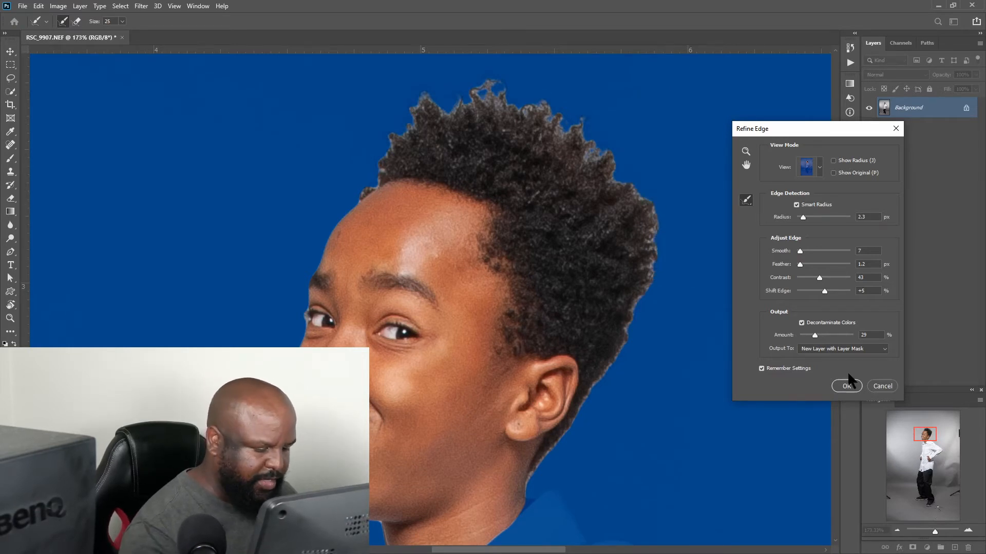
pyautogui.moveTo(533, 478); pyautogui.dragTo(546, 467)
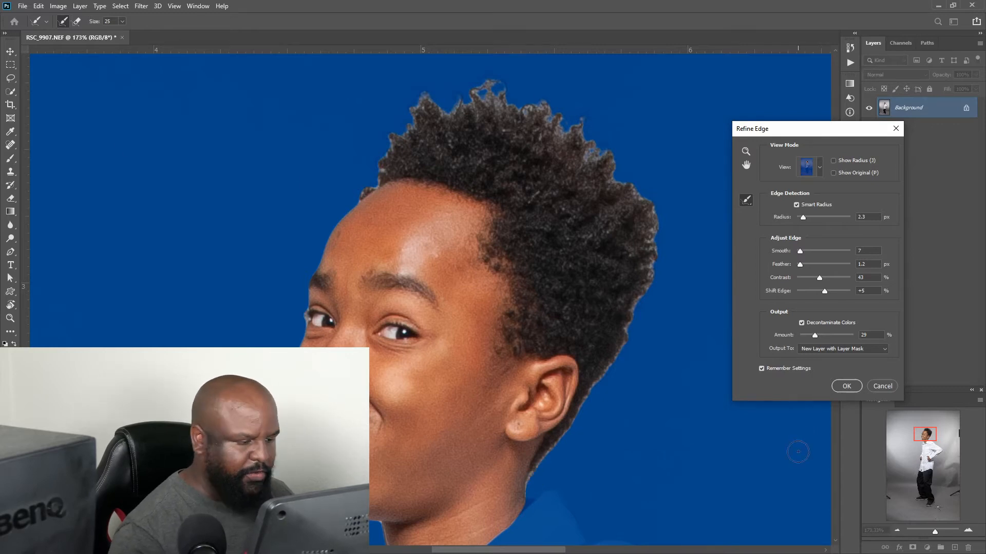
# Output the refined head to a new layer with a layer mask, then show and select only the Background layer.
pyautogui.click(848, 386)
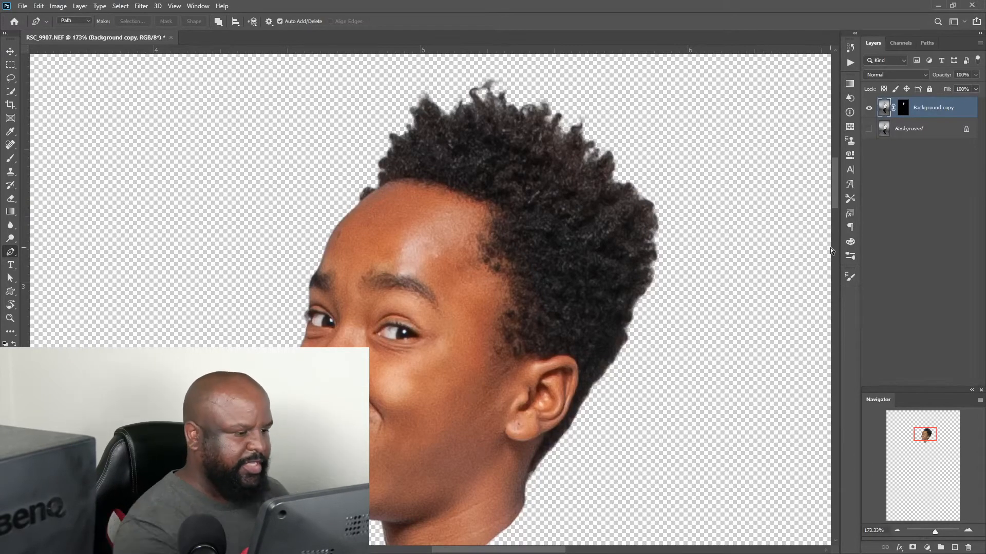
pyautogui.hotkey('ctrl', '0')
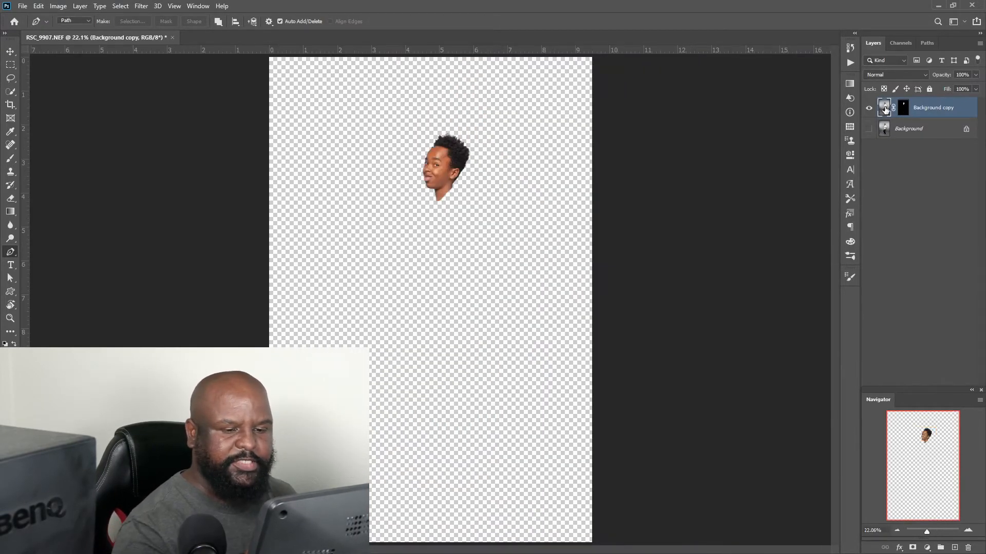
pyautogui.click(869, 129)
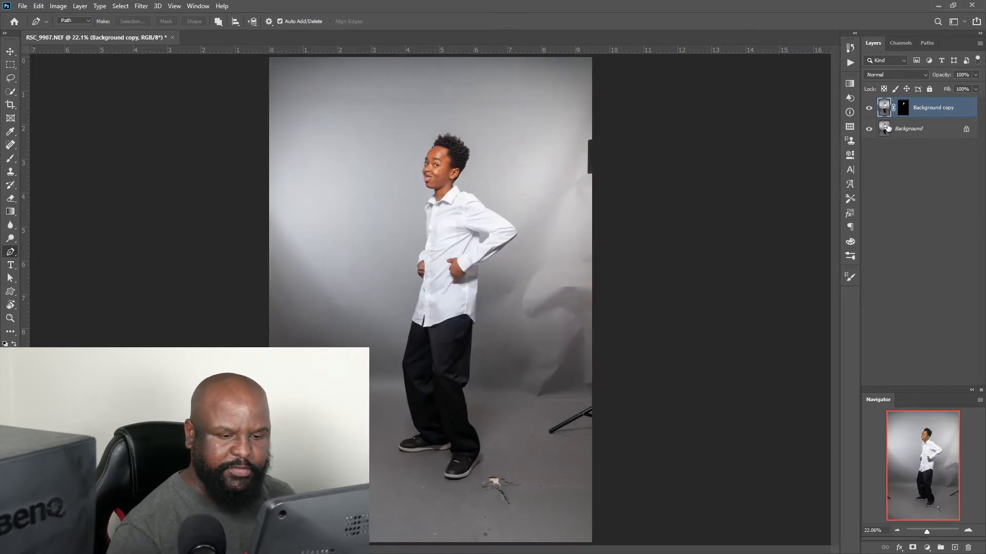
pyautogui.click(908, 128)
pyautogui.click(869, 109)
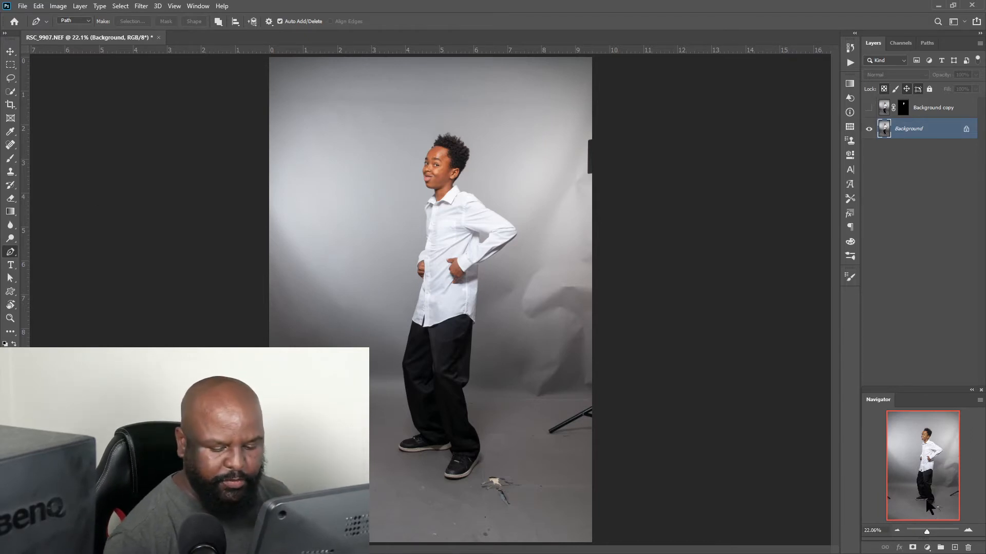
# Start a new Pen path at the shirt's neck opening and trace around the collar and down the upper chest.
pyautogui.moveTo(927, 532); pyautogui.dragTo(937, 532)
pyautogui.moveTo(927, 466); pyautogui.dragTo(925, 445)
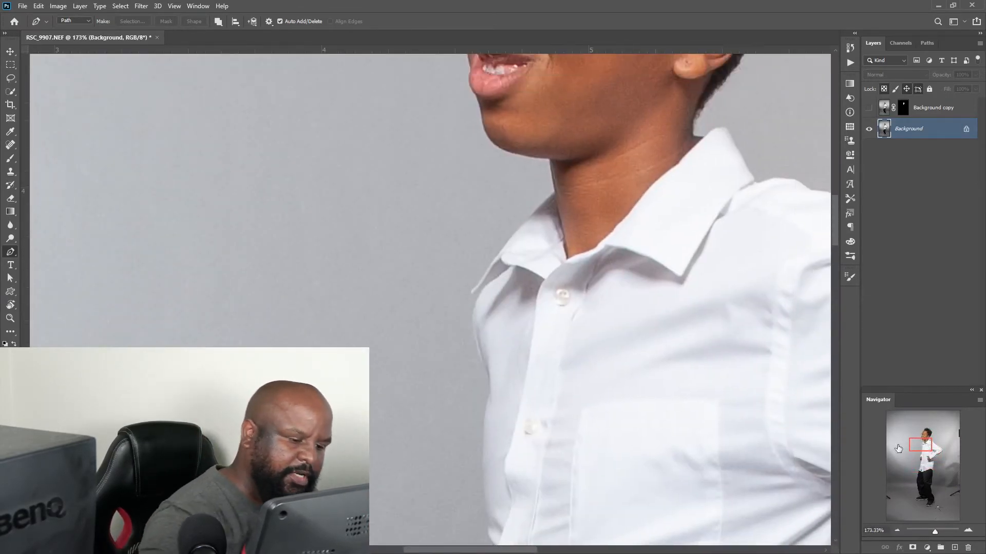
pyautogui.click(568, 259)
pyautogui.click(559, 220)
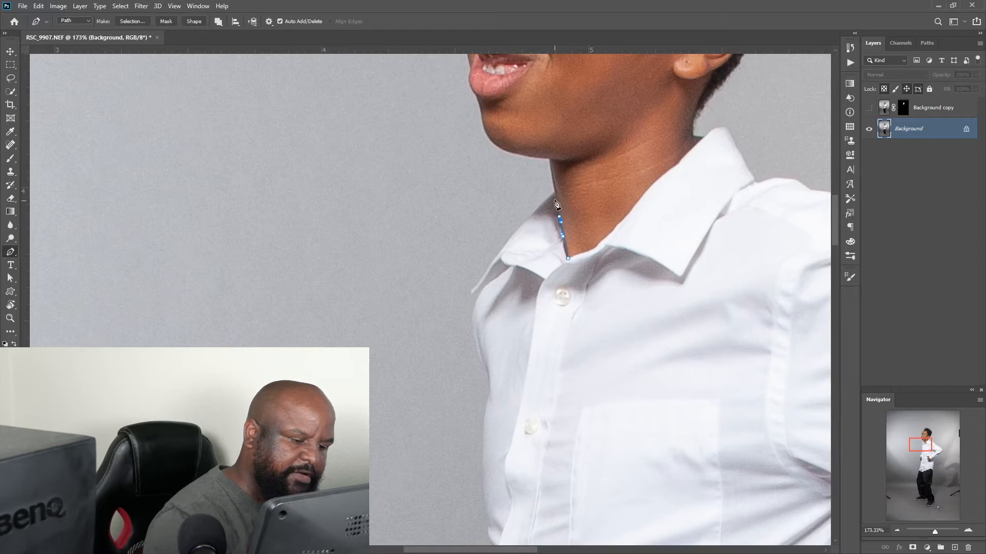
pyautogui.moveTo(503, 249); pyautogui.dragTo(492, 264)
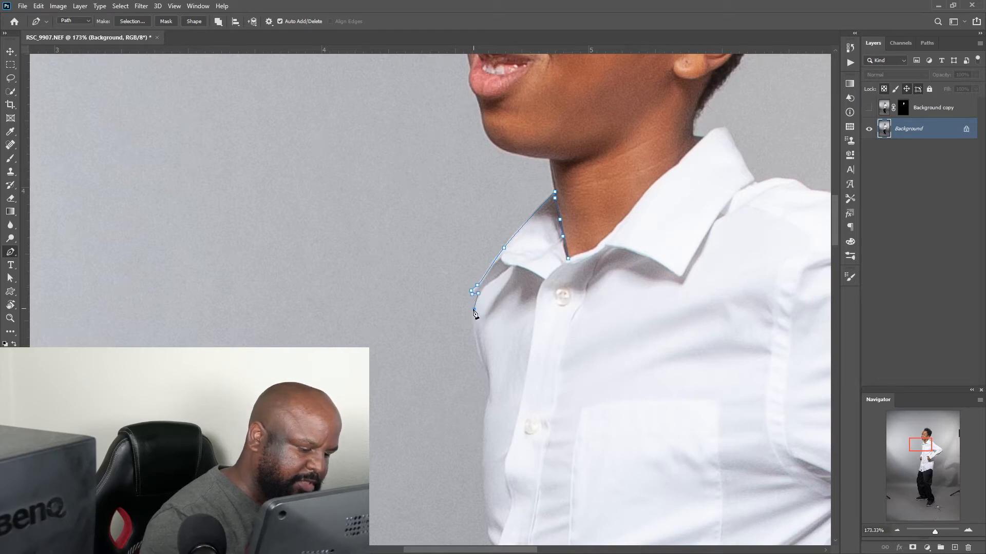
pyautogui.moveTo(481, 368); pyautogui.dragTo(487, 380)
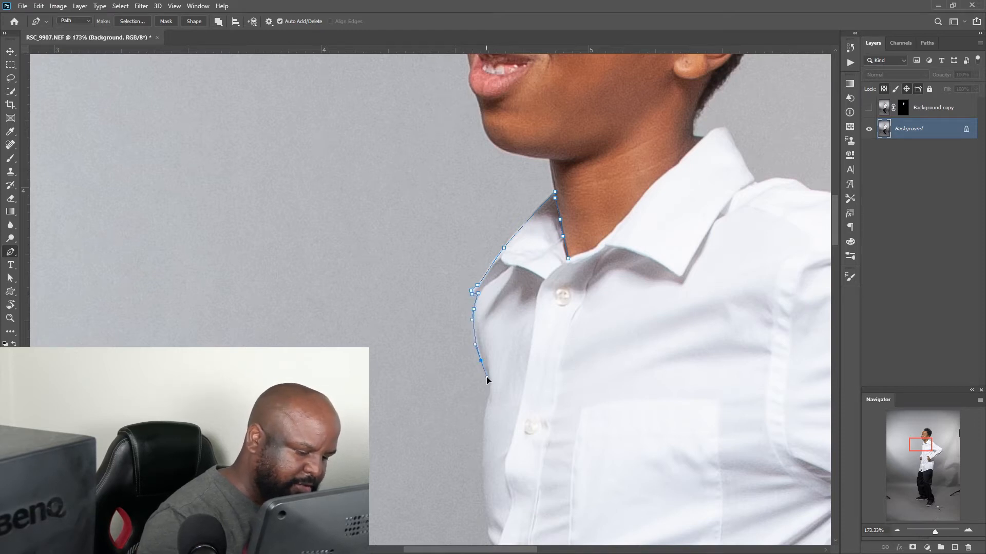
pyautogui.click(490, 391)
pyautogui.moveTo(482, 427); pyautogui.dragTo(482, 442)
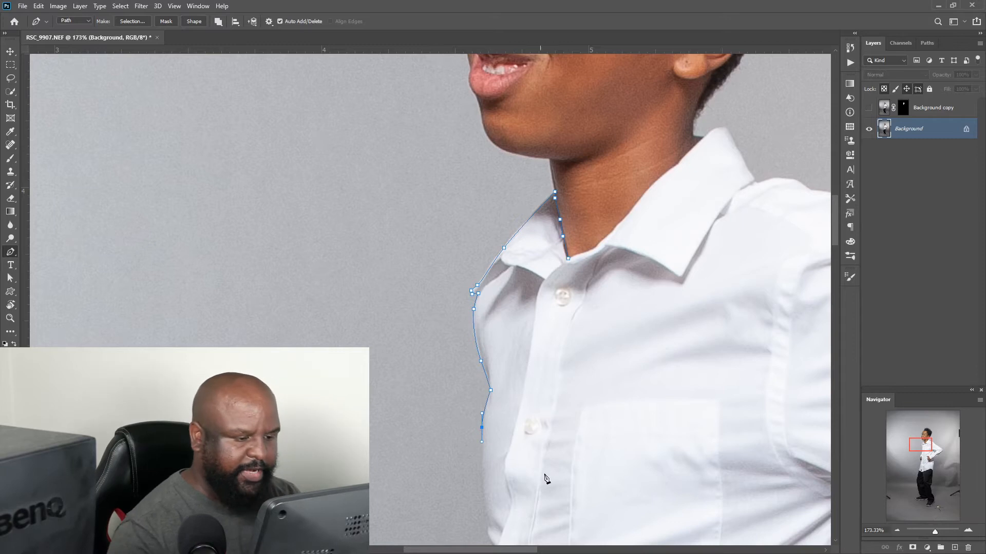
# Continue the path down the shirt front to the far arm and over the top of its sleeve.
pyautogui.moveTo(628, 462); pyautogui.dragTo(647, 191)
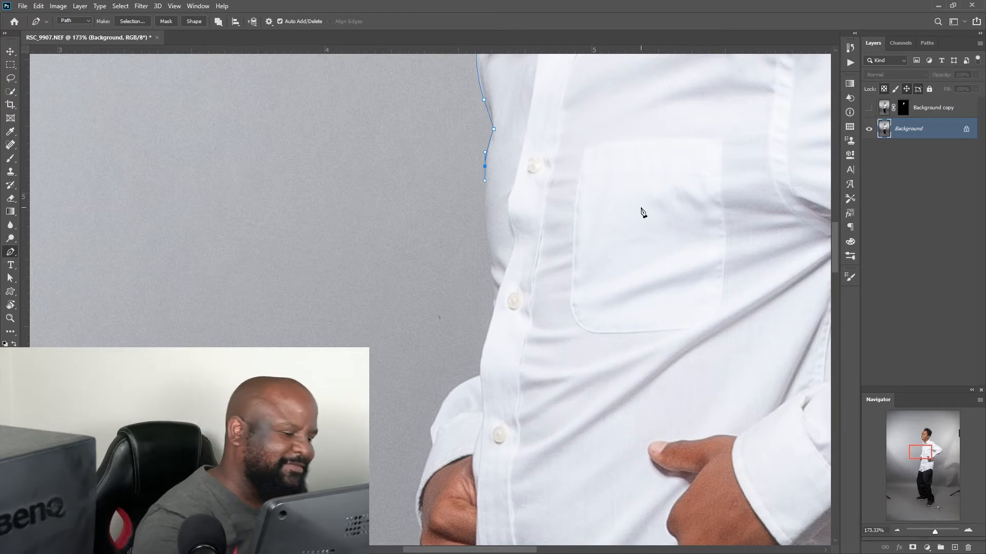
pyautogui.click(487, 225)
pyautogui.click(491, 282)
pyautogui.click(494, 308)
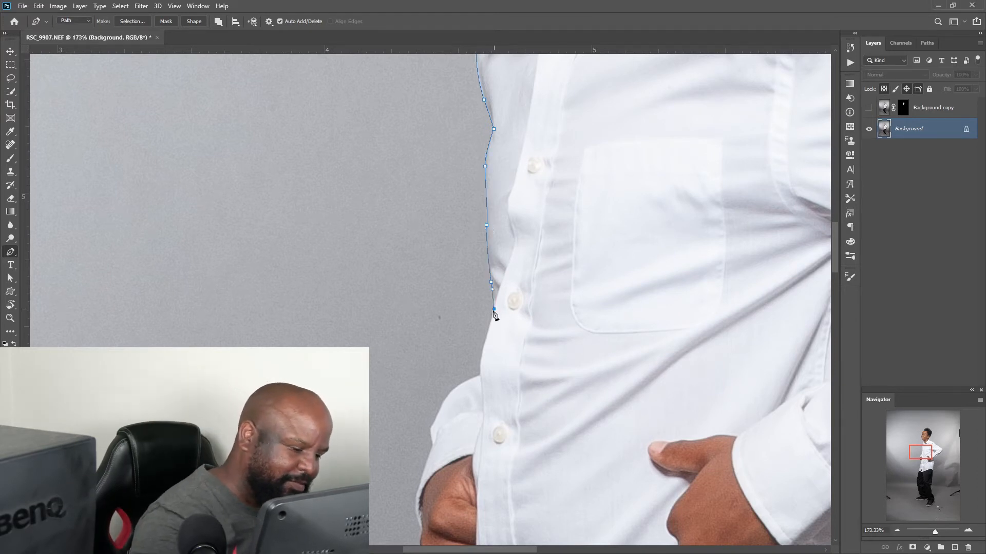
pyautogui.moveTo(482, 354); pyautogui.dragTo(446, 396)
pyautogui.click(480, 374)
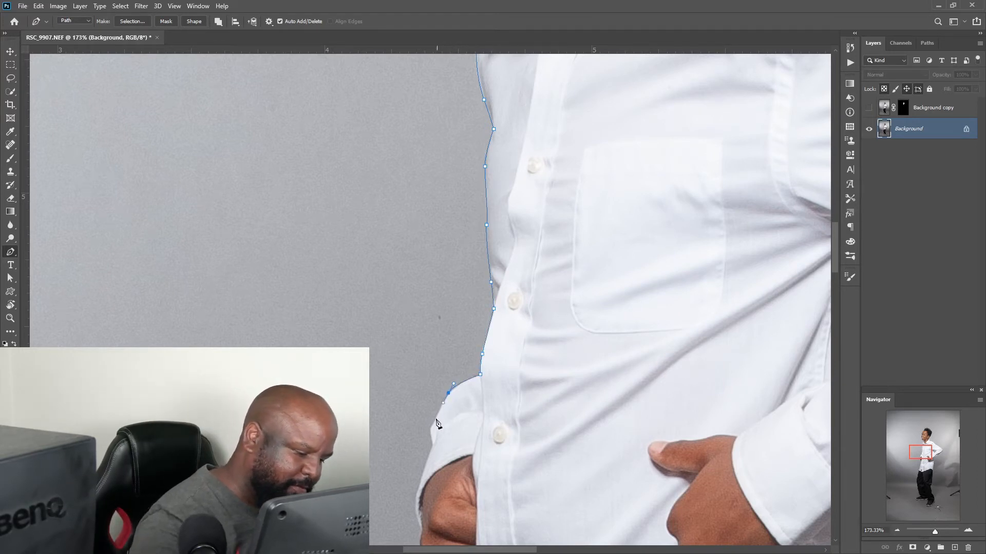
# Trace the path around the far sleeve's cuff and the fist, back to the shirt edge.
pyautogui.click(435, 420)
pyautogui.click(430, 427)
pyautogui.click(429, 434)
pyautogui.click(433, 445)
pyautogui.moveTo(432, 446); pyautogui.dragTo(476, 228)
pyautogui.click(462, 267)
pyautogui.click(464, 331)
pyautogui.click(469, 341)
pyautogui.click(472, 351)
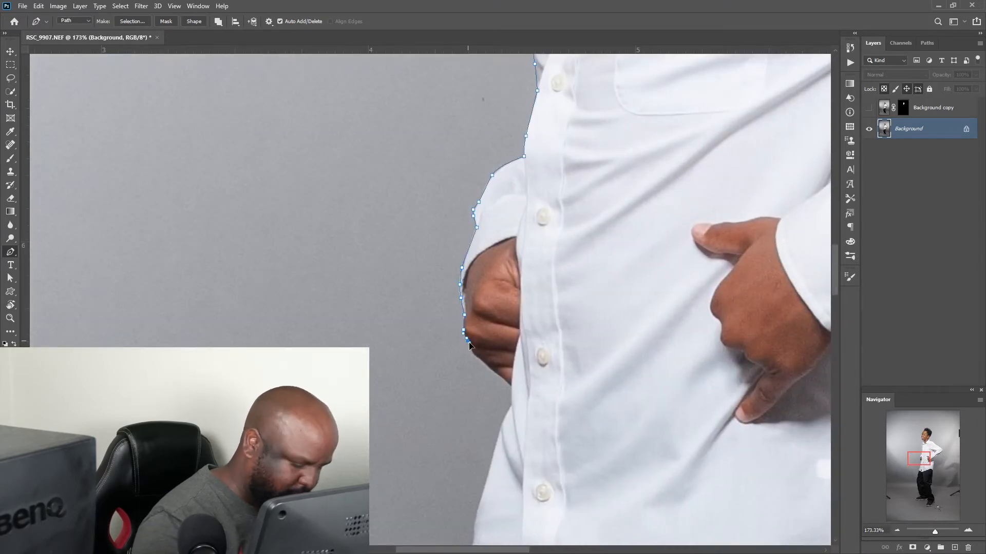
pyautogui.click(511, 384)
pyautogui.click(511, 404)
# Continue the path down the lower shirt front and around its hem corner to the trousers.
pyautogui.moveTo(575, 417); pyautogui.dragTo(610, 225)
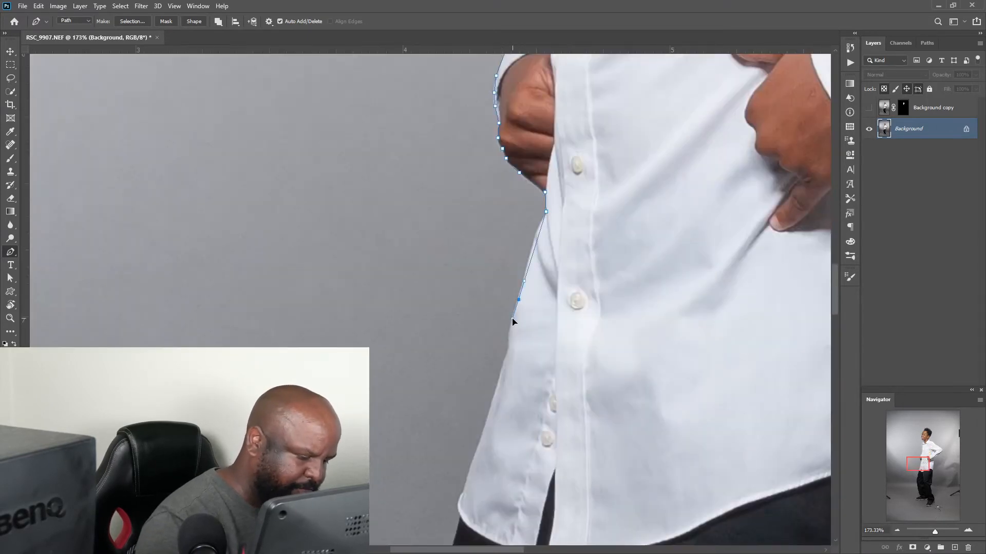
pyautogui.moveTo(532, 243); pyautogui.dragTo(529, 253)
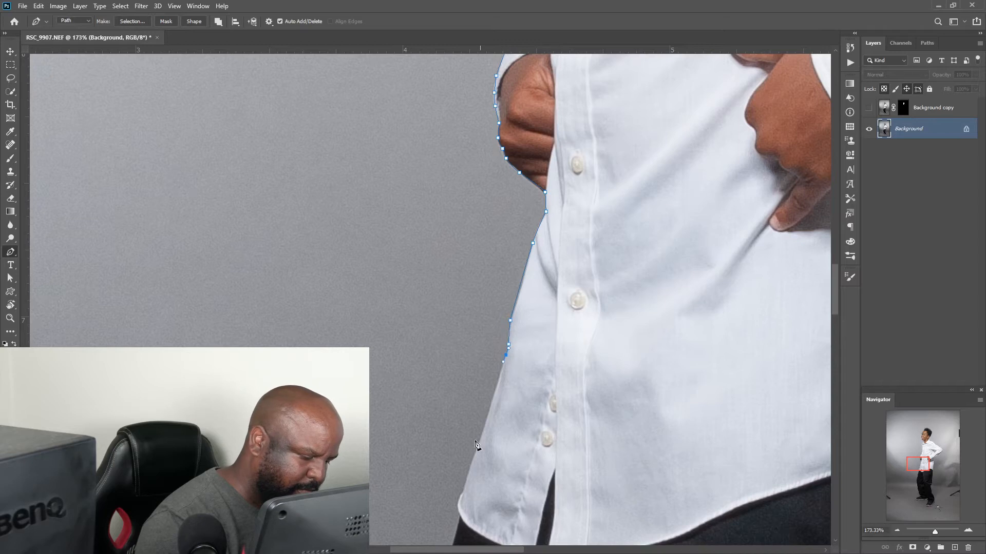
pyautogui.moveTo(508, 487); pyautogui.dragTo(602, 263)
pyautogui.click(557, 269)
pyautogui.click(554, 287)
pyautogui.click(555, 292)
# Trace the front edge of the trouser leg from the shirt hem past the knee to the shoe.
pyautogui.moveTo(517, 476); pyautogui.dragTo(538, 251)
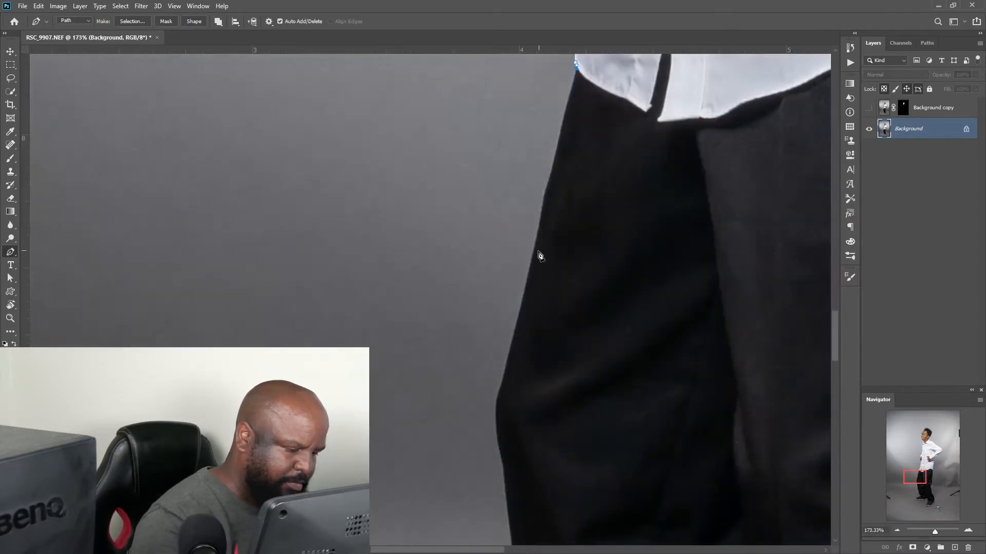
pyautogui.click(542, 209)
pyautogui.click(533, 254)
pyautogui.click(522, 299)
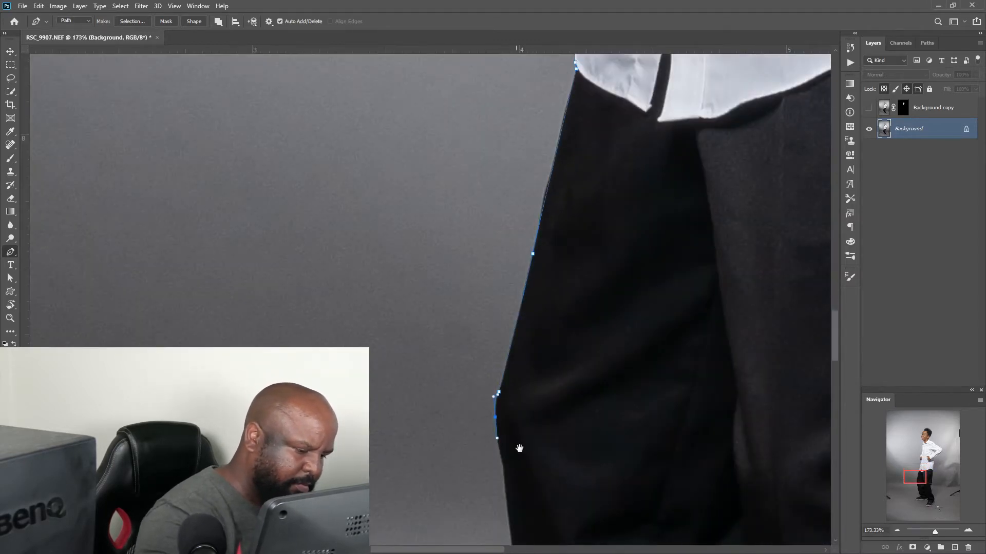
pyautogui.moveTo(515, 492); pyautogui.dragTo(474, 306)
pyautogui.moveTo(474, 374); pyautogui.dragTo(477, 413)
pyautogui.moveTo(523, 499); pyautogui.dragTo(471, 245)
pyautogui.moveTo(468, 360); pyautogui.dragTo(422, 255)
pyautogui.moveTo(448, 304); pyautogui.dragTo(468, 329)
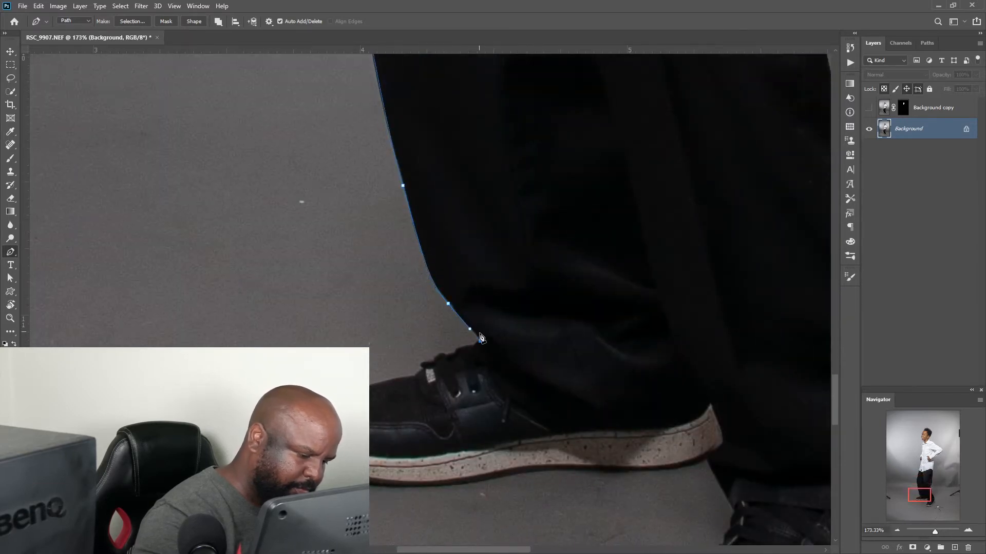
# Follow the shoe's tongue and laces with short path segments down toward the toe.
pyautogui.click(454, 352)
pyautogui.click(445, 355)
pyautogui.click(441, 353)
pyautogui.click(435, 358)
pyautogui.click(430, 363)
pyautogui.click(422, 363)
pyautogui.click(419, 366)
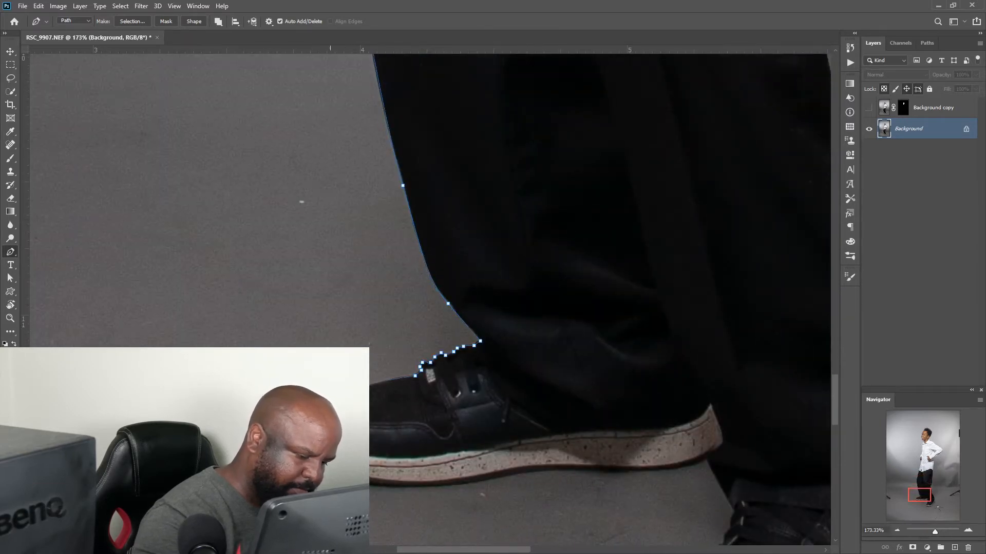
# Trace the path along the underside of the front shoe's sole from the toe to the heel.
pyautogui.click(386, 485)
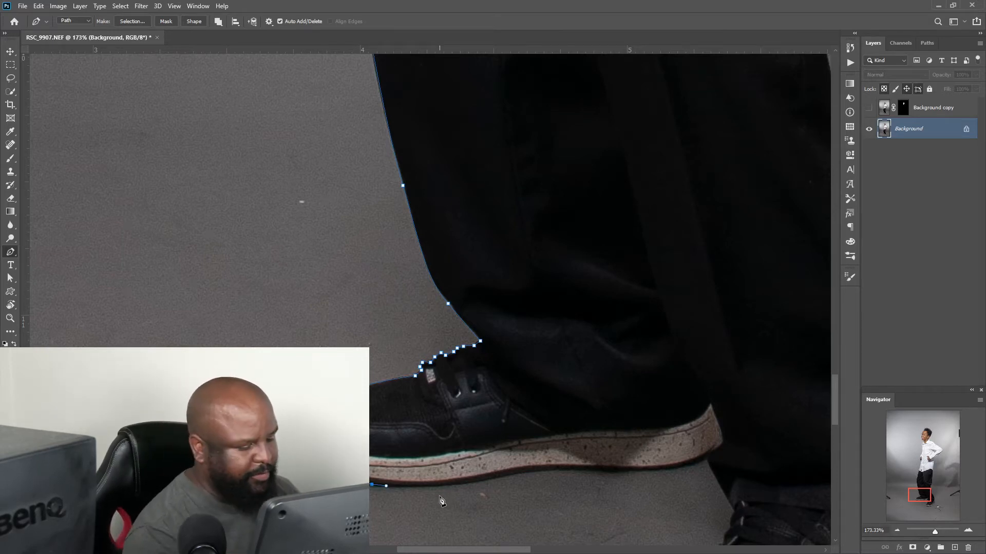
pyautogui.click(463, 483)
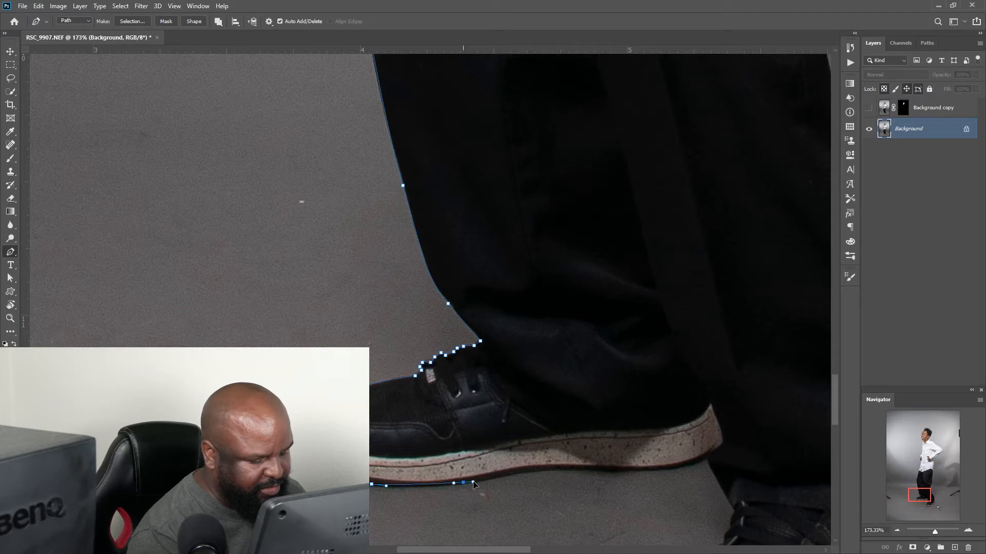
pyautogui.click(444, 485)
pyautogui.click(481, 481)
pyautogui.click(526, 472)
pyautogui.click(539, 471)
pyautogui.click(552, 470)
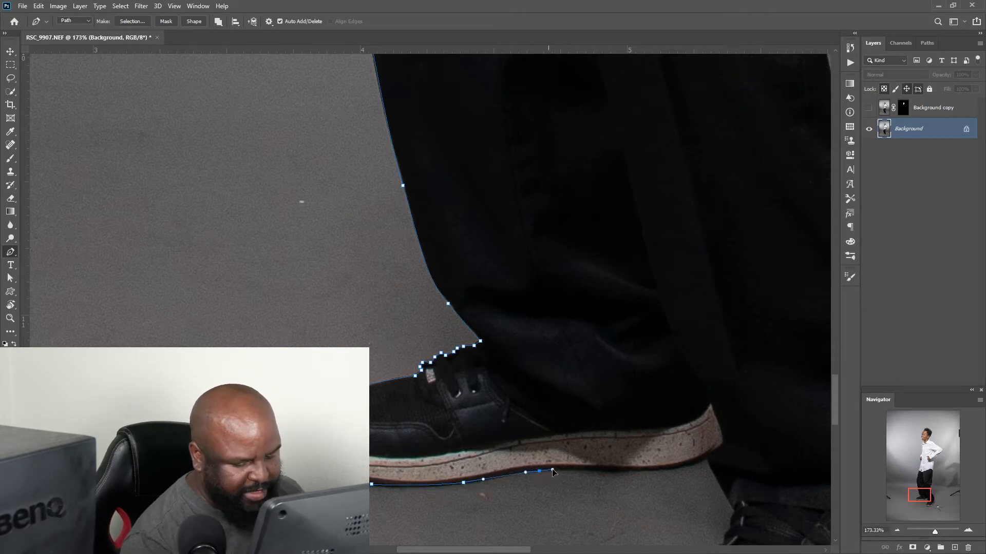
pyautogui.moveTo(648, 471); pyautogui.dragTo(655, 471)
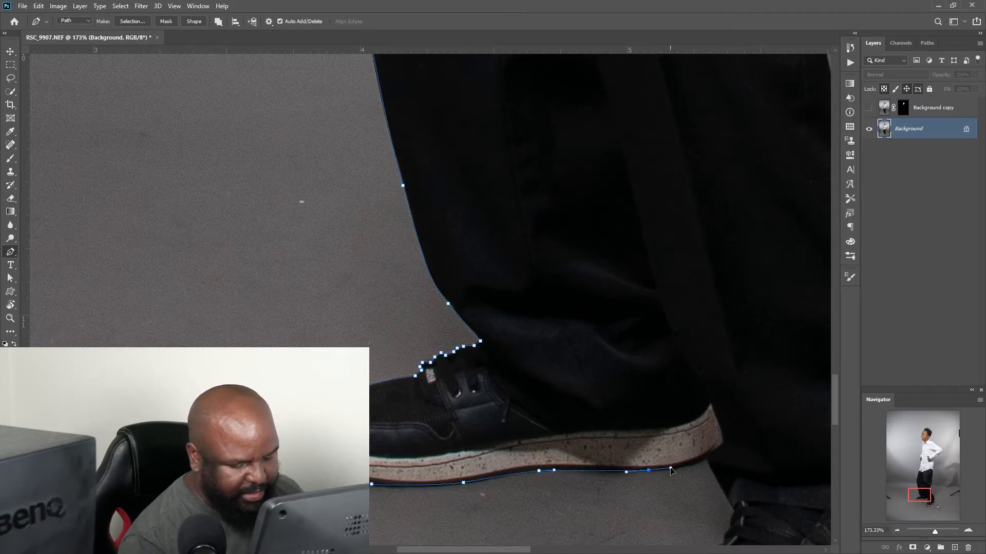
pyautogui.click(706, 458)
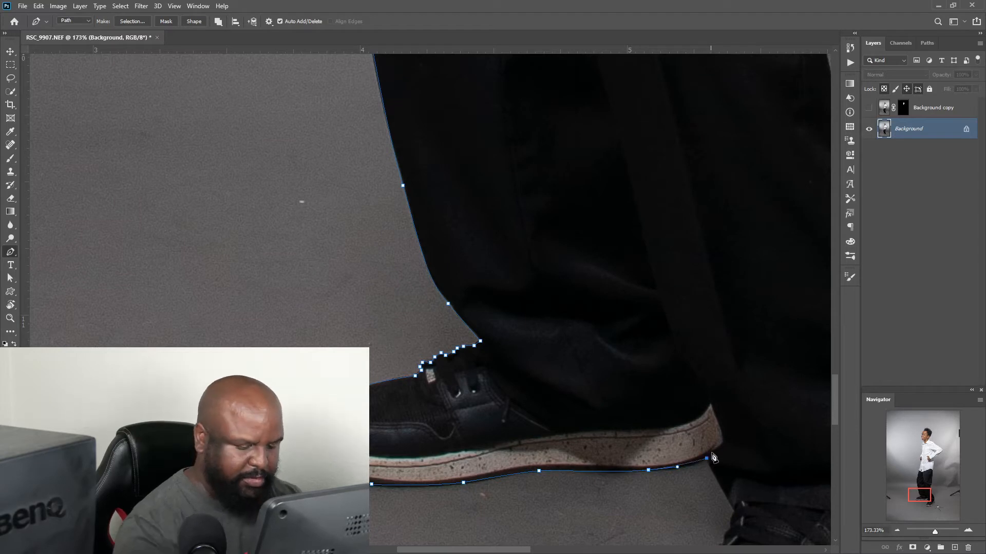
# Continue the path from the heel along the trouser edge and down the second shoe's laces toward its toe.
pyautogui.moveTo(747, 443); pyautogui.dragTo(610, 245)
pyautogui.click(588, 298)
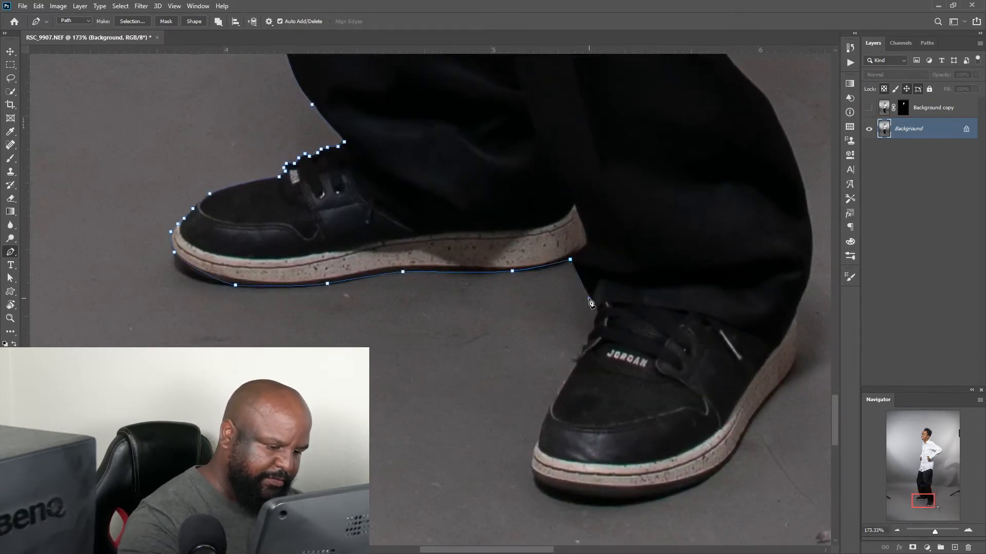
pyautogui.click(600, 313)
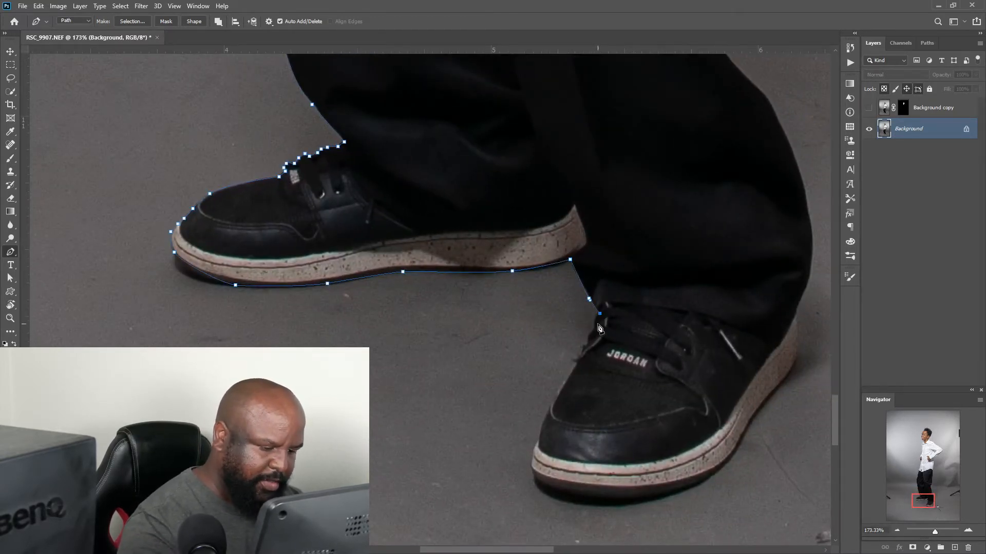
pyautogui.click(579, 359)
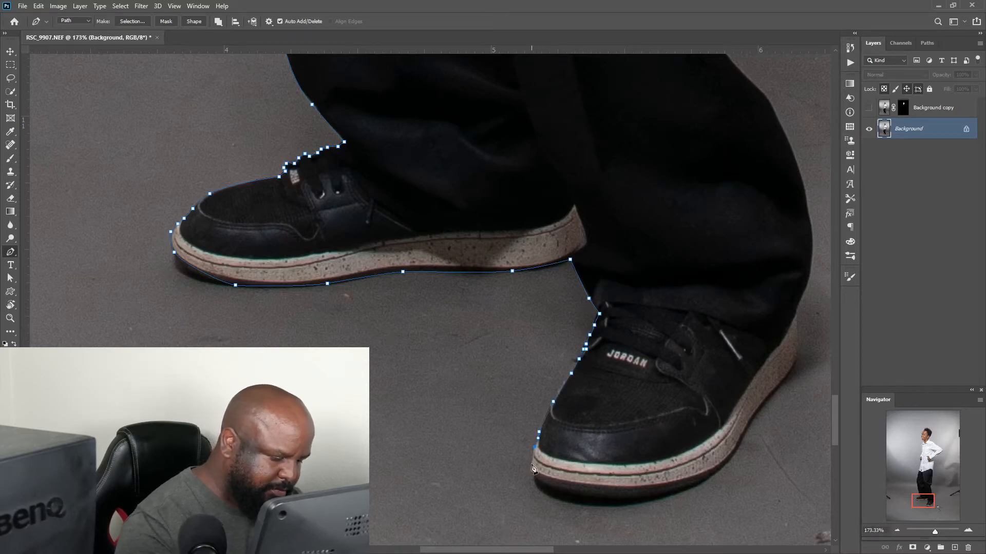
# Trace around the second shoe's toe and along its sole up to the heel.
pyautogui.click(609, 498)
pyautogui.click(694, 485)
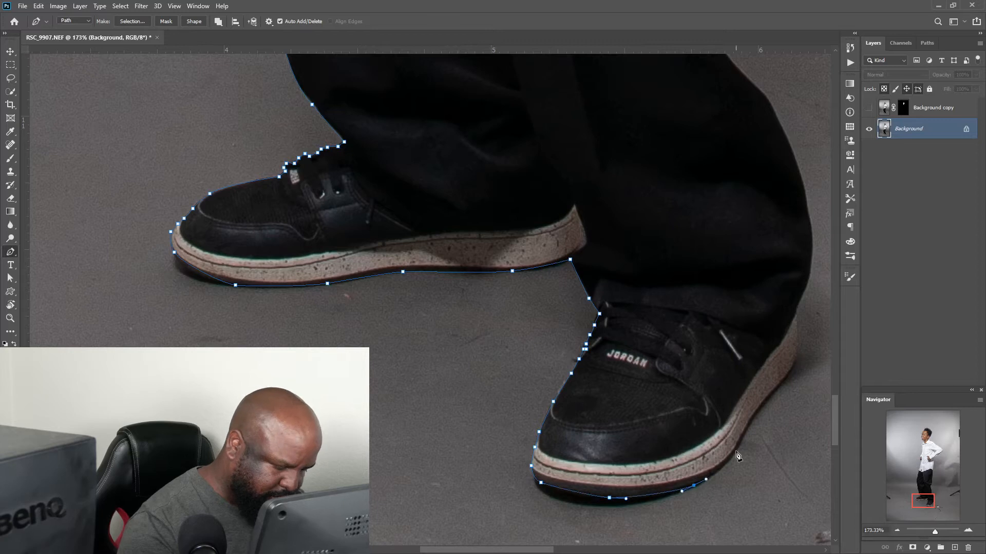
pyautogui.click(737, 449)
pyautogui.click(766, 402)
pyautogui.click(776, 389)
pyautogui.click(794, 364)
# Trace the path around the bulging rear hem of the trouser leg above the second shoe's heel.
pyautogui.moveTo(816, 277); pyautogui.dragTo(716, 454)
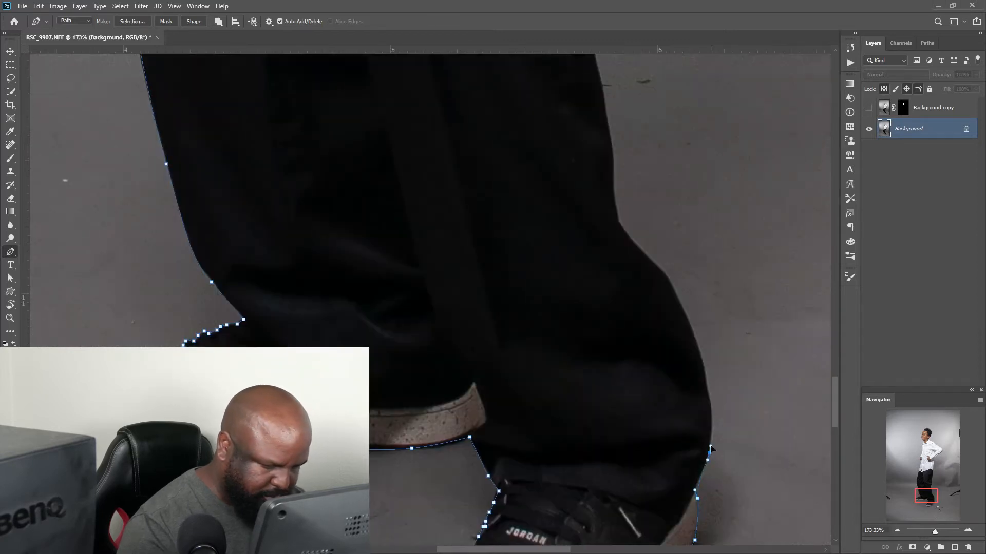
pyautogui.moveTo(700, 353); pyautogui.dragTo(688, 322)
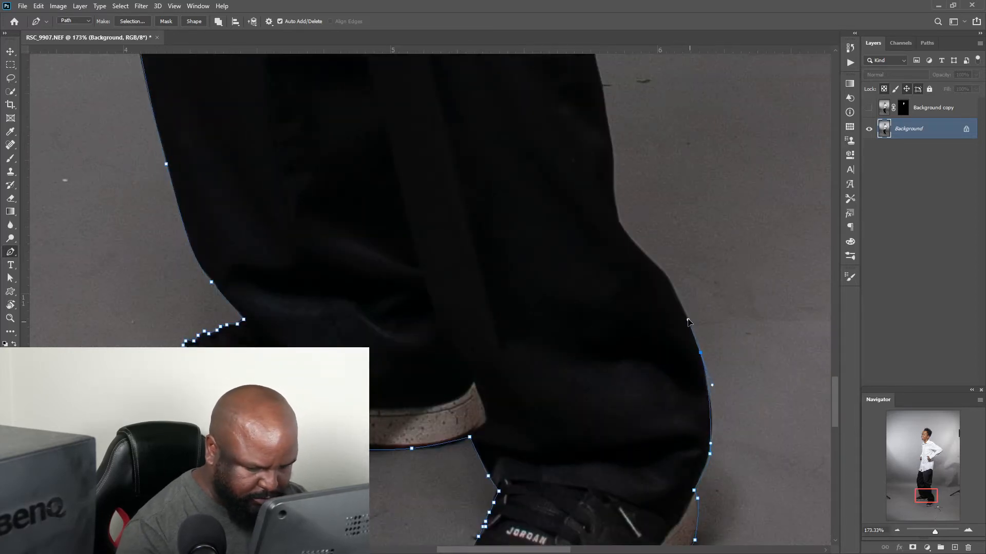
pyautogui.hotkey('ctrl', 'z')
pyautogui.click(711, 405)
pyautogui.moveTo(706, 381); pyautogui.dragTo(706, 379)
pyautogui.moveTo(692, 325); pyautogui.dragTo(682, 307)
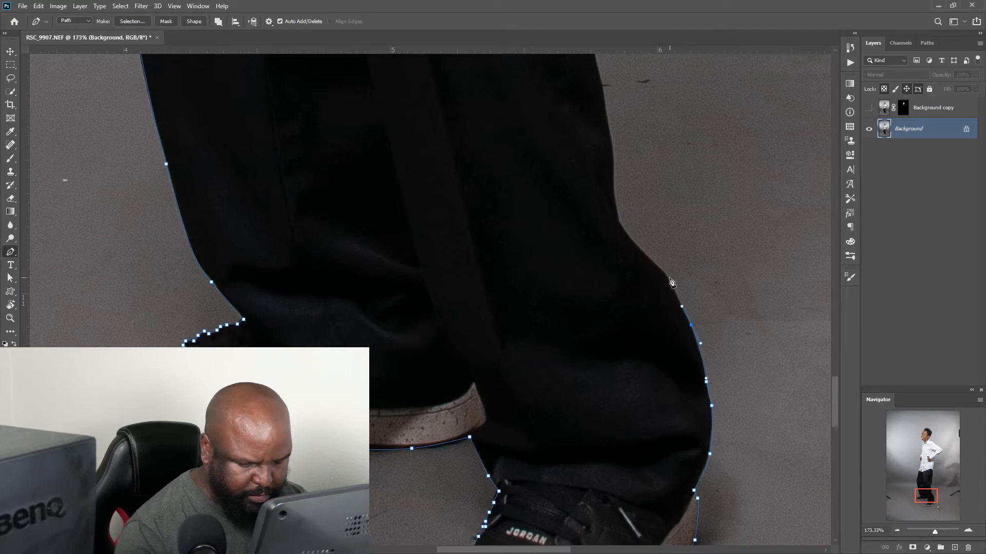
# Continue the path up the back of the lower trouser leg to the fold behind the knee.
pyautogui.moveTo(619, 217); pyautogui.dragTo(617, 207)
pyautogui.moveTo(621, 249); pyautogui.dragTo(618, 476)
pyautogui.moveTo(611, 396); pyautogui.dragTo(610, 389)
pyautogui.moveTo(596, 301); pyautogui.dragTo(592, 293)
pyautogui.moveTo(574, 221); pyautogui.dragTo(571, 213)
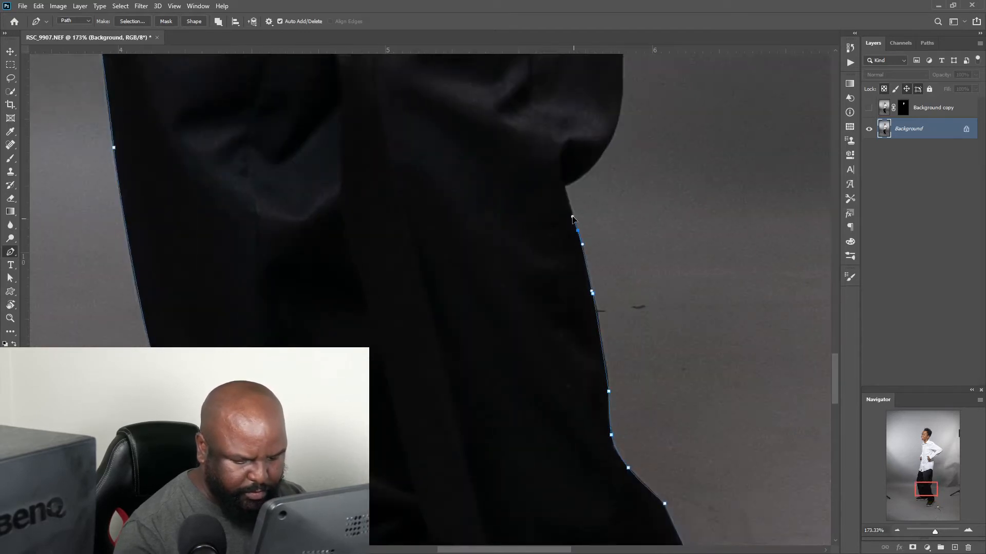
pyautogui.click(565, 193)
# Trace around the knee fold and up the back of the upper trouser leg toward the shirt.
pyautogui.moveTo(612, 183); pyautogui.dragTo(530, 459)
pyautogui.moveTo(559, 375); pyautogui.dragTo(566, 293)
pyautogui.click(576, 154)
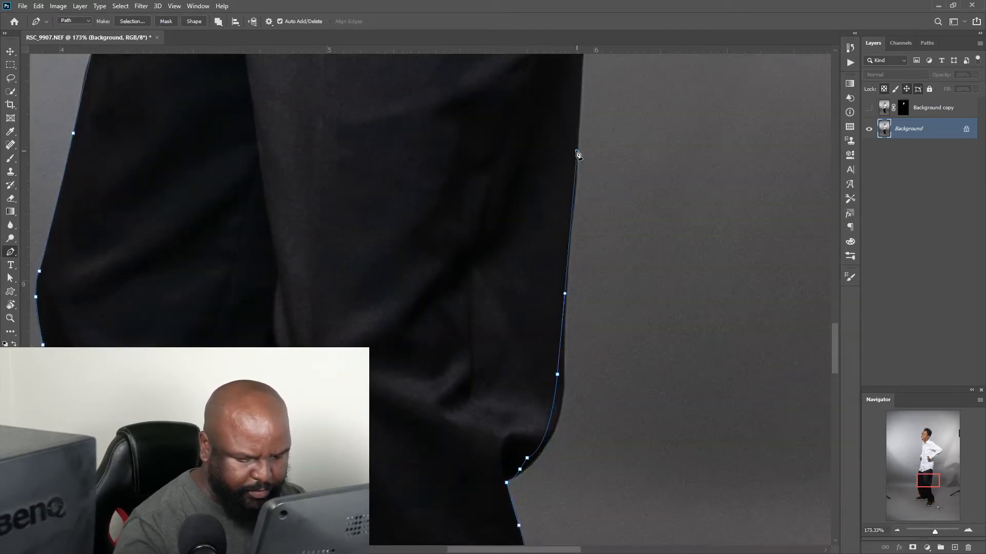
pyautogui.moveTo(579, 157); pyautogui.dragTo(551, 421)
pyautogui.click(561, 250)
pyautogui.click(588, 109)
# Trace the shirt's back edge, then follow the underside of the near sleeve out and around the elbow.
pyautogui.moveTo(588, 109); pyautogui.dragTo(524, 496)
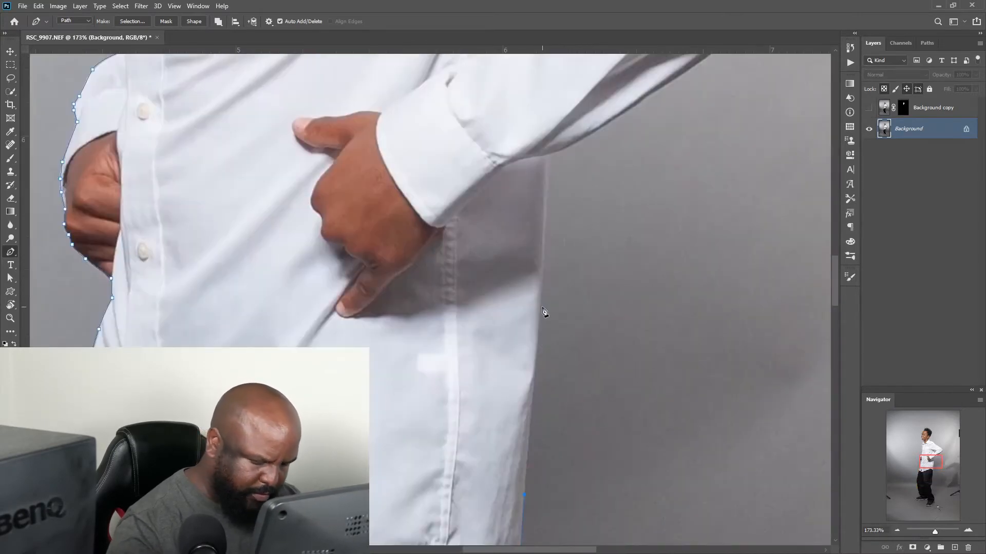
pyautogui.moveTo(550, 158); pyautogui.dragTo(541, 377)
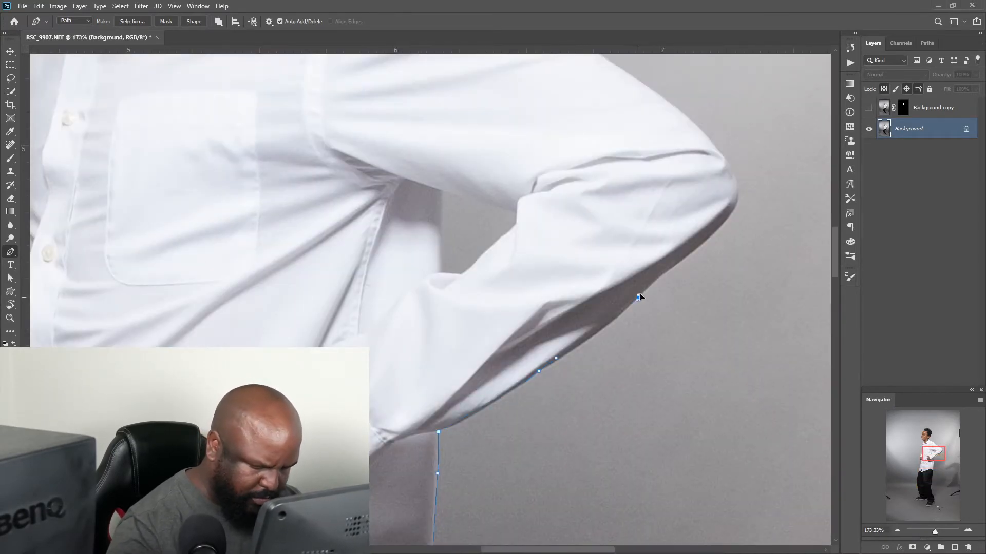
pyautogui.moveTo(731, 212); pyautogui.dragTo(649, 390)
pyautogui.moveTo(642, 336); pyautogui.dragTo(610, 299)
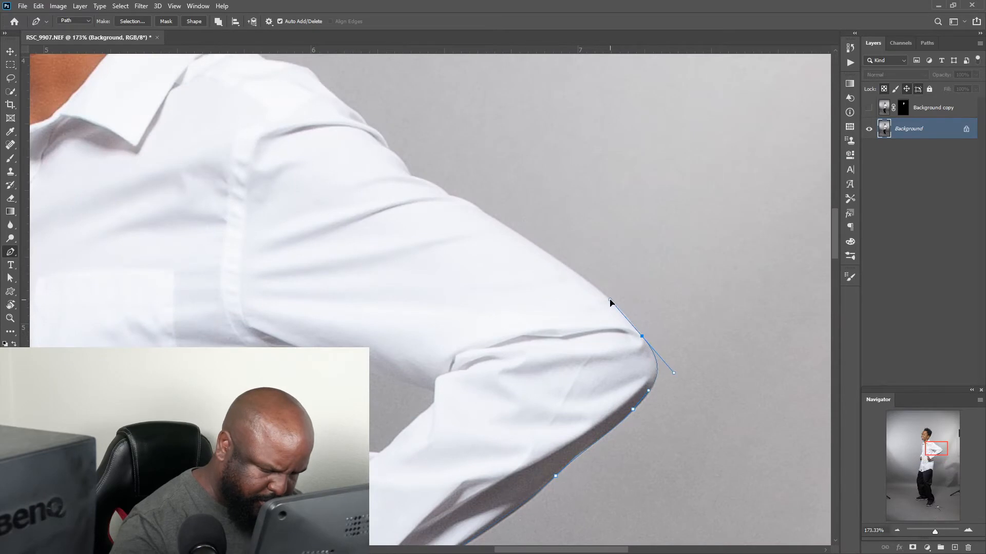
# Trace the upper edge of the near sleeve from the elbow up its folds toward the shoulder.
pyautogui.moveTo(502, 224); pyautogui.dragTo(472, 205)
pyautogui.click(450, 195)
pyautogui.click(438, 185)
pyautogui.click(410, 176)
pyautogui.click(396, 155)
pyautogui.click(377, 131)
pyautogui.moveTo(353, 108); pyautogui.dragTo(464, 322)
# Continue the path over the shoulder and around the collar and neckline, closing the body outline.
pyautogui.click(425, 290)
pyautogui.moveTo(355, 264); pyautogui.dragTo(640, 175)
pyautogui.hotkey('ctrl', 'z')
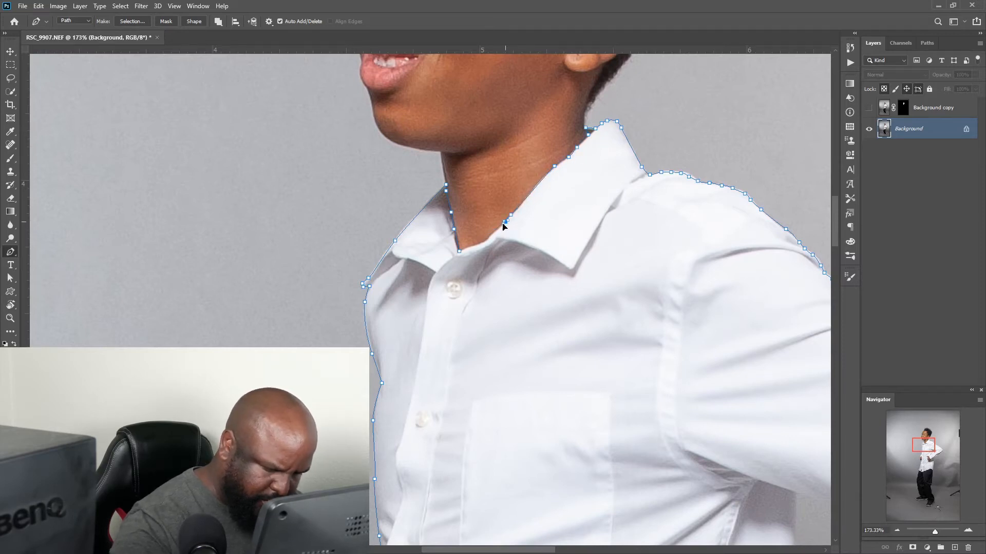
# Convert the closed body path to a new anti-aliased selection with a 0-pixel feather.
pyautogui.rightClick(518, 308)
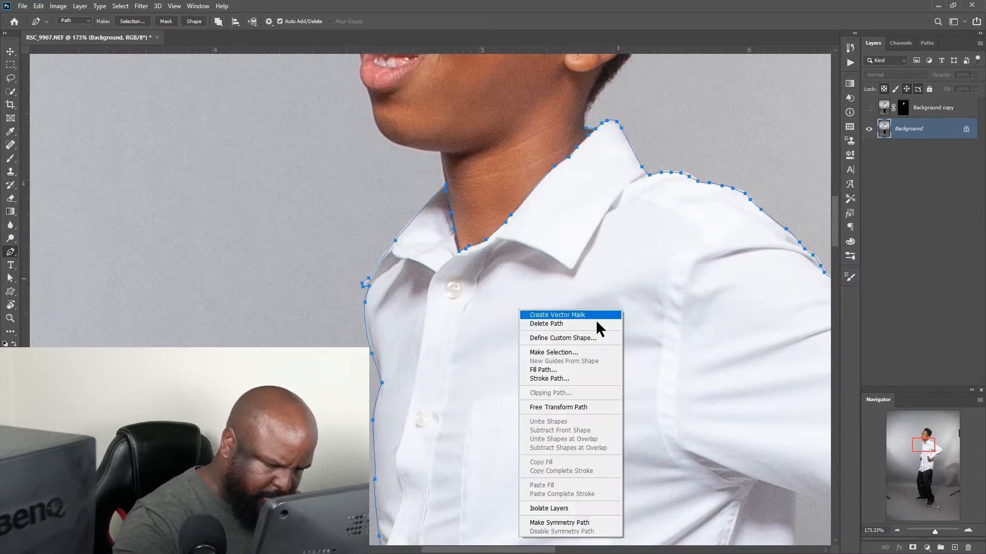
pyautogui.click(567, 349)
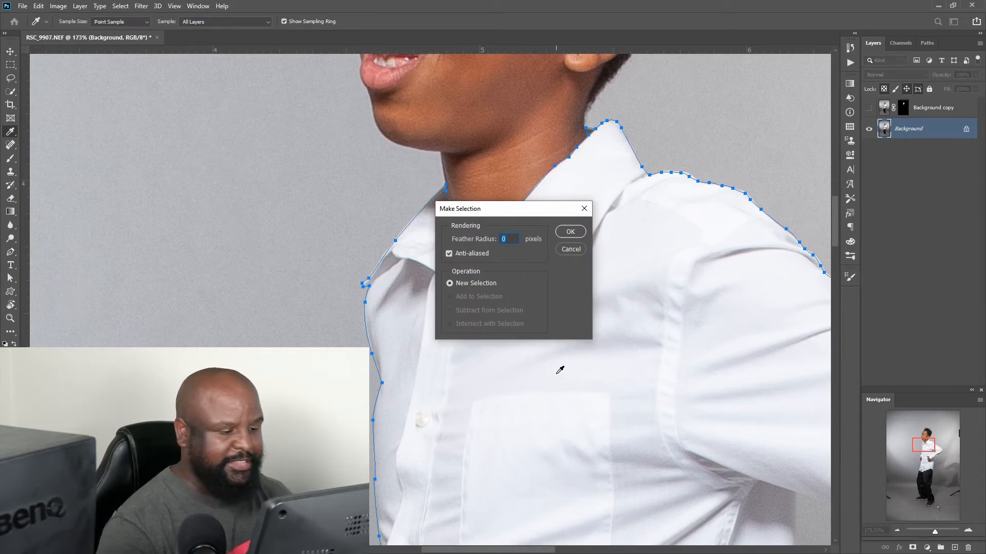
pyautogui.click(571, 231)
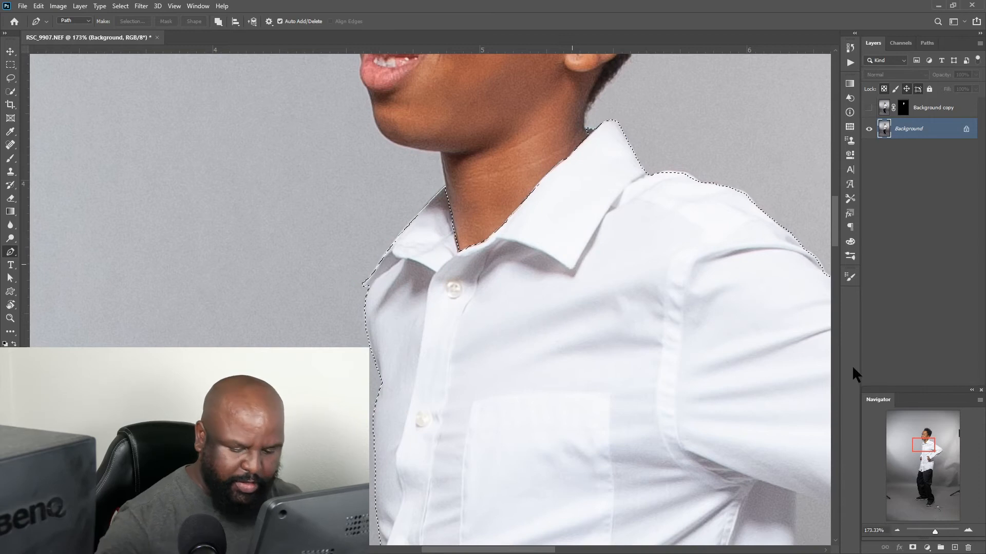
# Trace a closed path around the background gap between the near arm and the torso.
pyautogui.moveTo(926, 444); pyautogui.dragTo(933, 451)
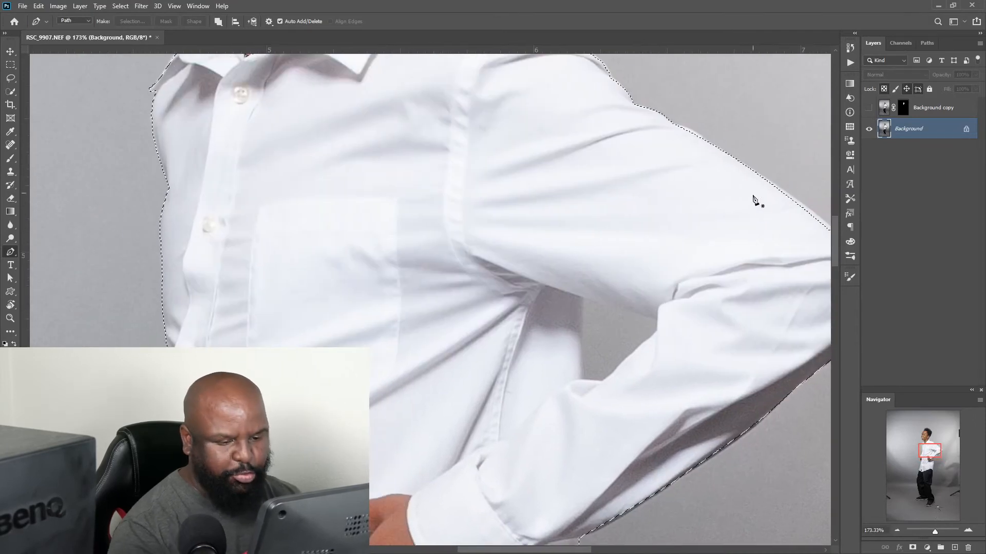
pyautogui.moveTo(794, 262); pyautogui.dragTo(660, 286)
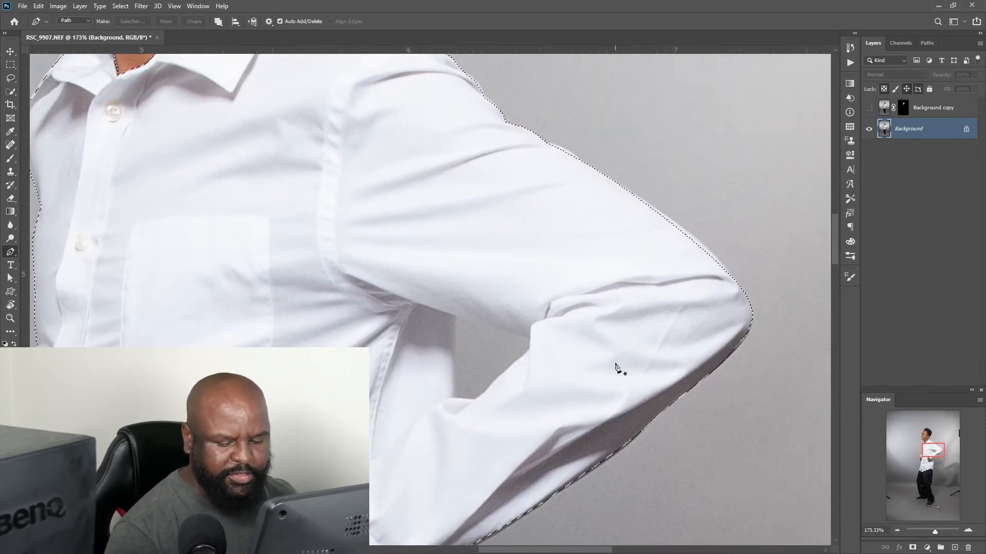
pyautogui.moveTo(932, 451)
pyautogui.mouseDown()
pyautogui.moveTo(929, 486)
pyautogui.moveTo(934, 443)
pyautogui.moveTo(930, 456)
pyautogui.mouseUp()
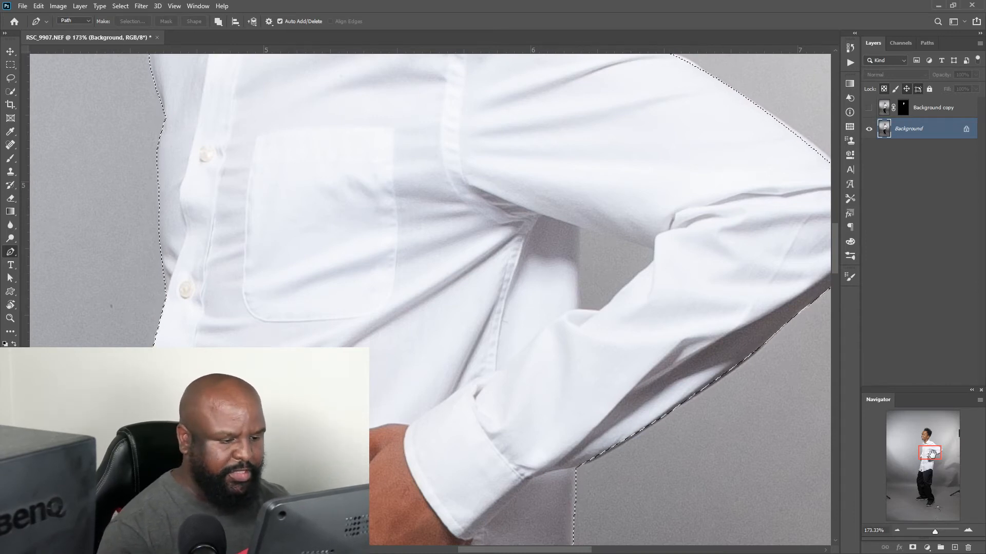
pyautogui.moveTo(932, 452); pyautogui.dragTo(930, 460)
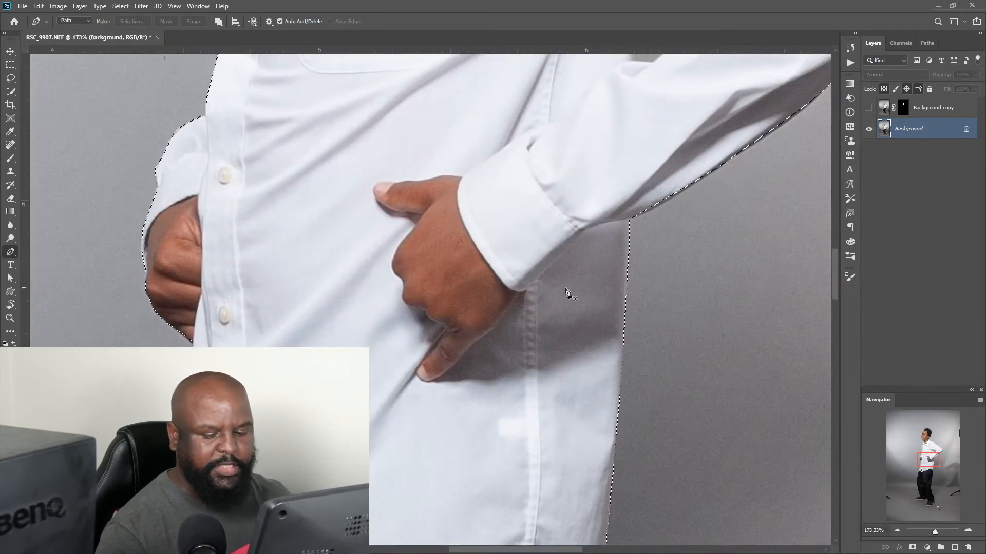
pyautogui.click(930, 479)
pyautogui.moveTo(930, 479); pyautogui.dragTo(916, 466)
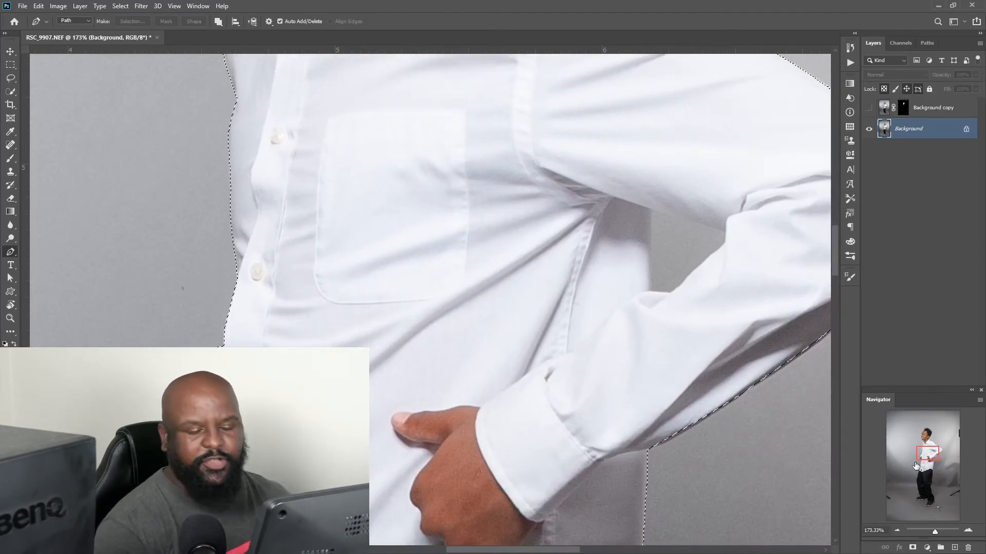
pyautogui.moveTo(918, 455); pyautogui.dragTo(920, 439)
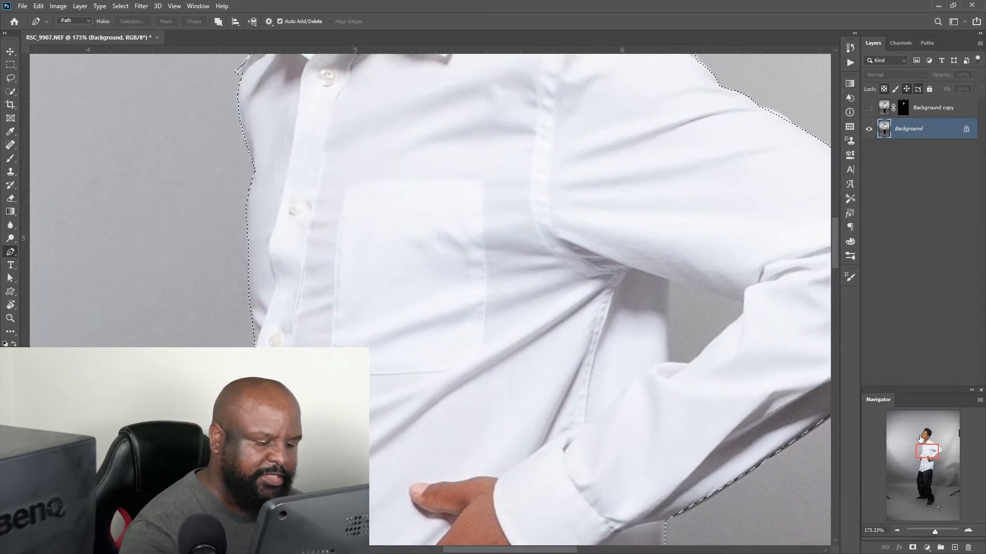
pyautogui.click(669, 281)
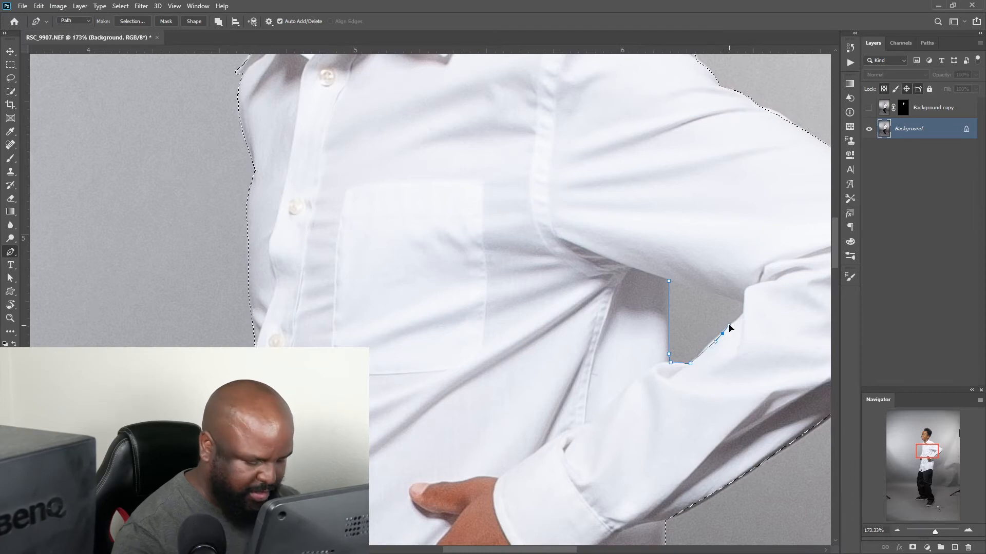
pyautogui.hotkey('ctrl', 'z')
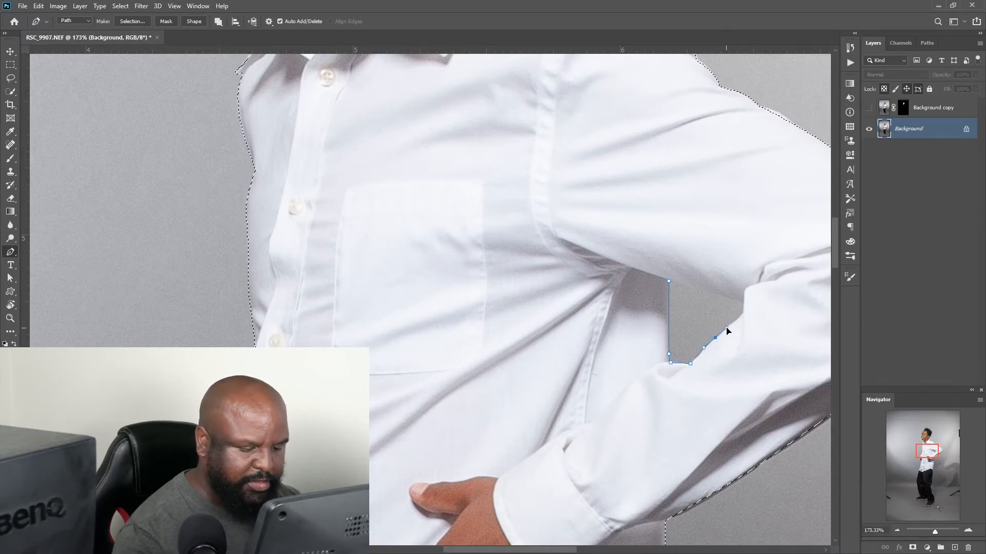
pyautogui.click(737, 320)
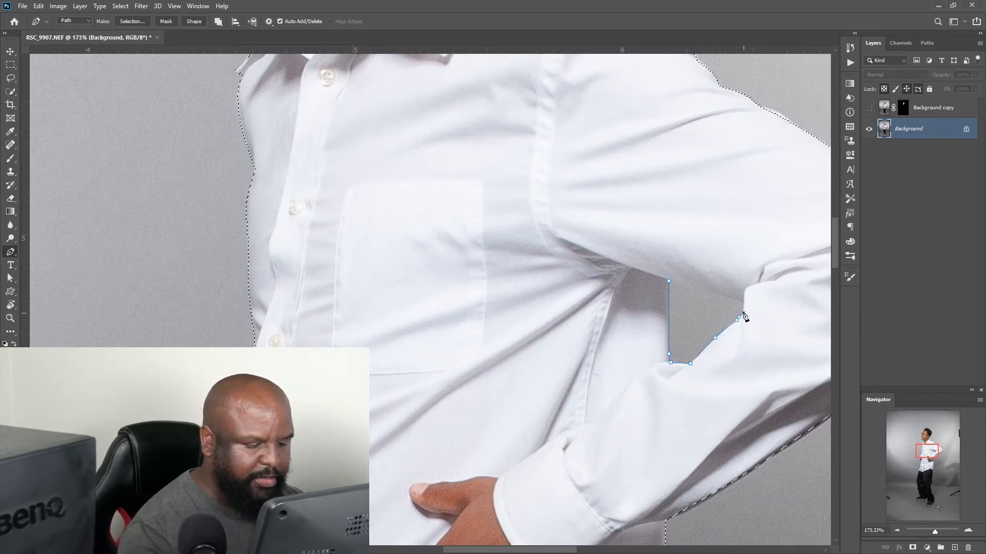
pyautogui.click(669, 282)
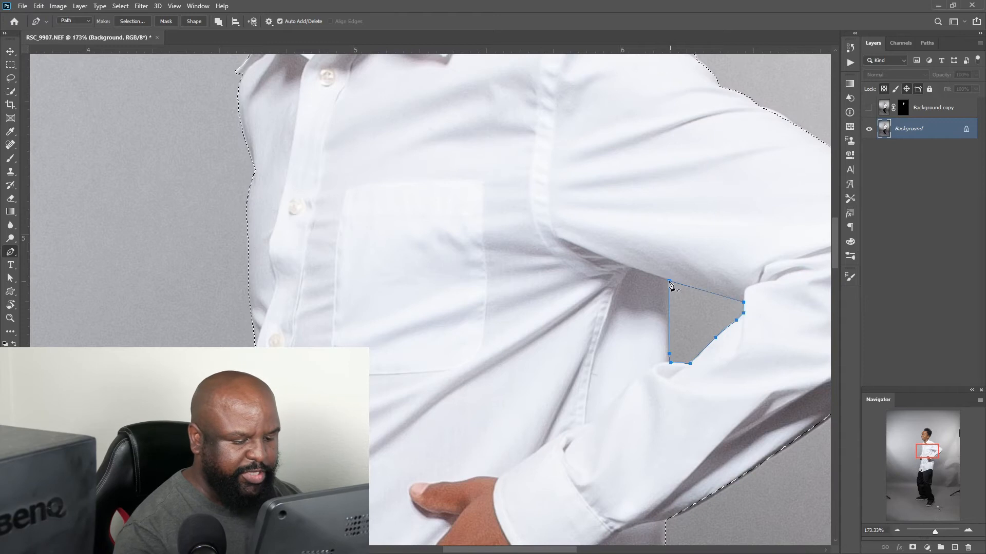
# Subtract the arm-gap path from the body selection with a 0-pixel feather.
pyautogui.rightClick(694, 318)
pyautogui.click(729, 359)
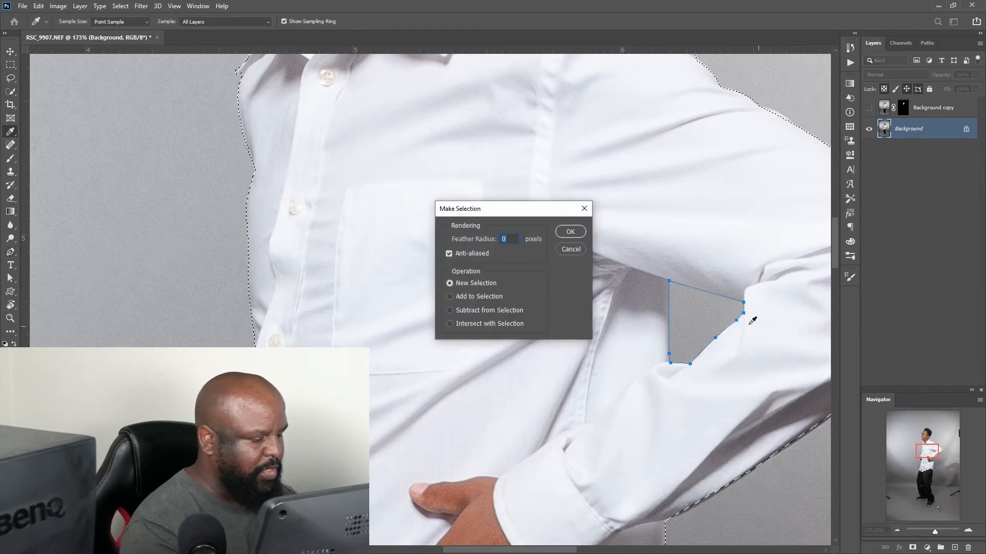
pyautogui.click(481, 311)
pyautogui.click(565, 231)
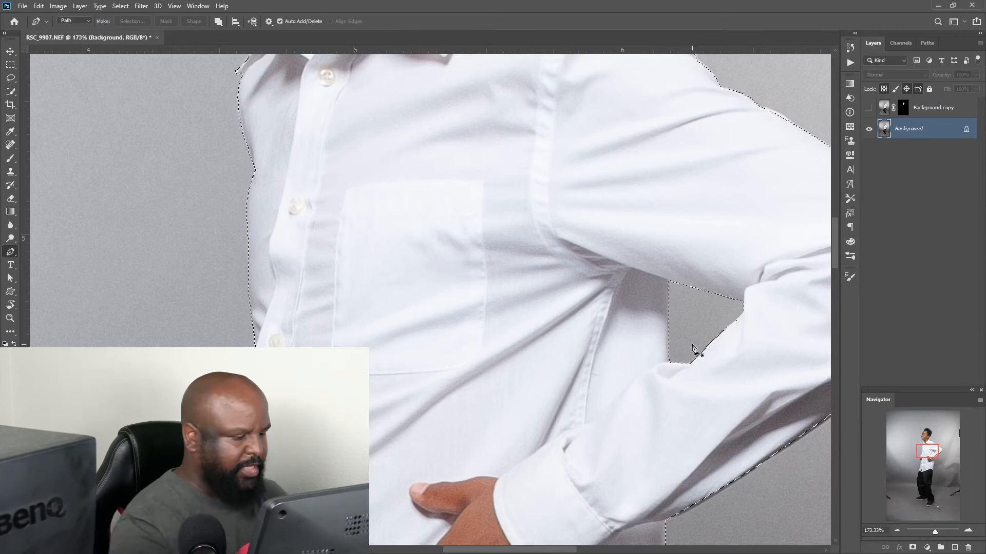
# Copy the selected body to its own layer and hide the Background layer.
pyautogui.hotkey('ctrl', '0')
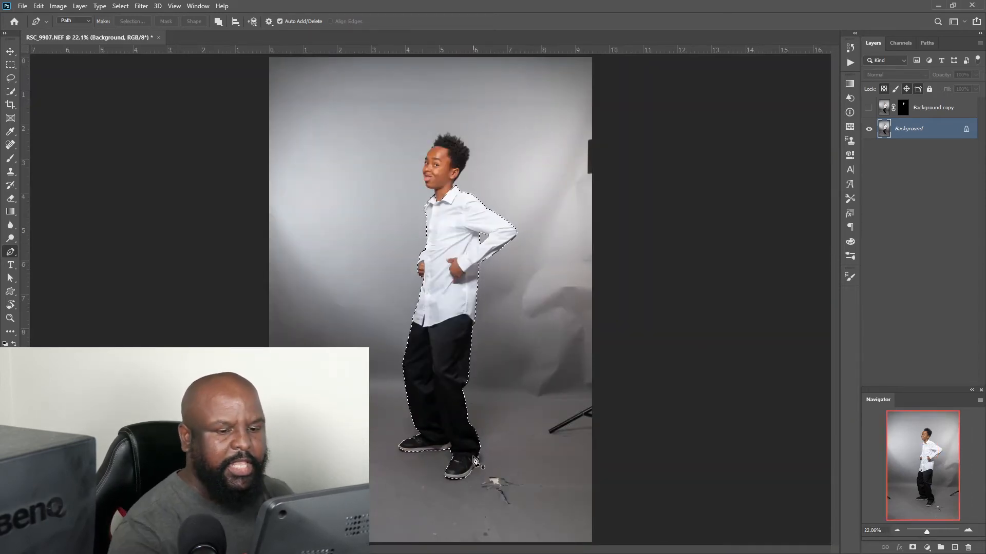
pyautogui.hotkey('ctrl', 'j')
pyautogui.click(868, 150)
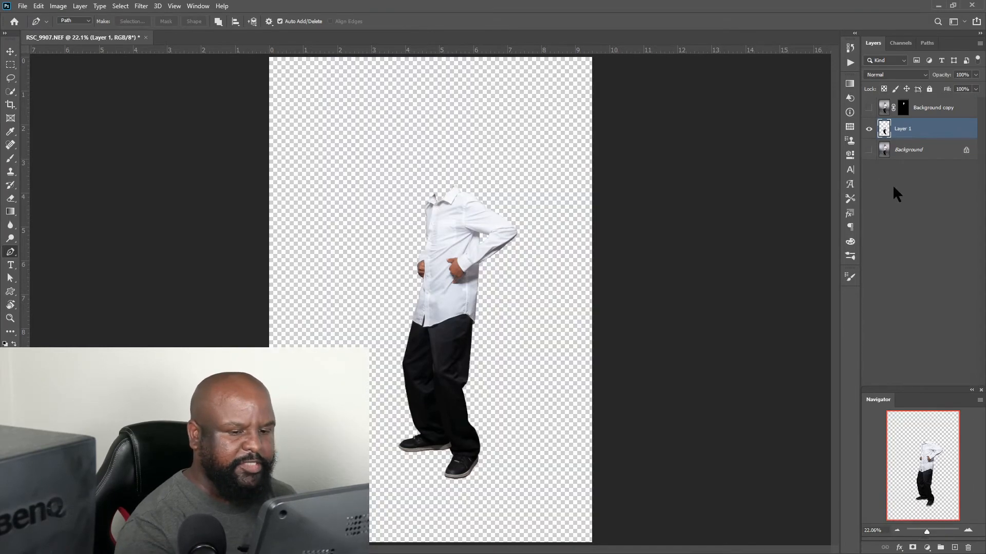
# Show the masked head layer, hide the cut-out body layer, and make the head layer active.
pyautogui.click(870, 107)
pyautogui.click(870, 131)
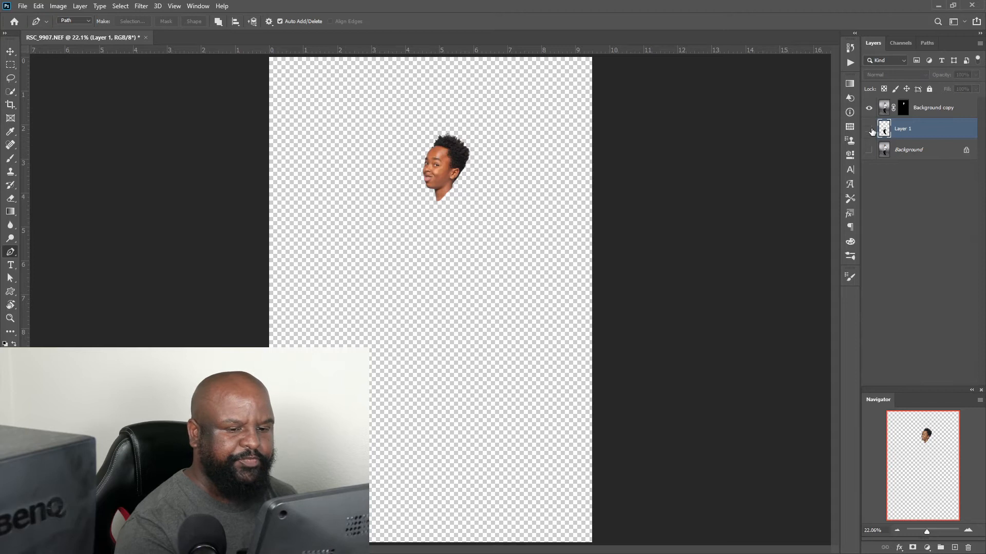
pyautogui.click(870, 129)
pyautogui.click(886, 110)
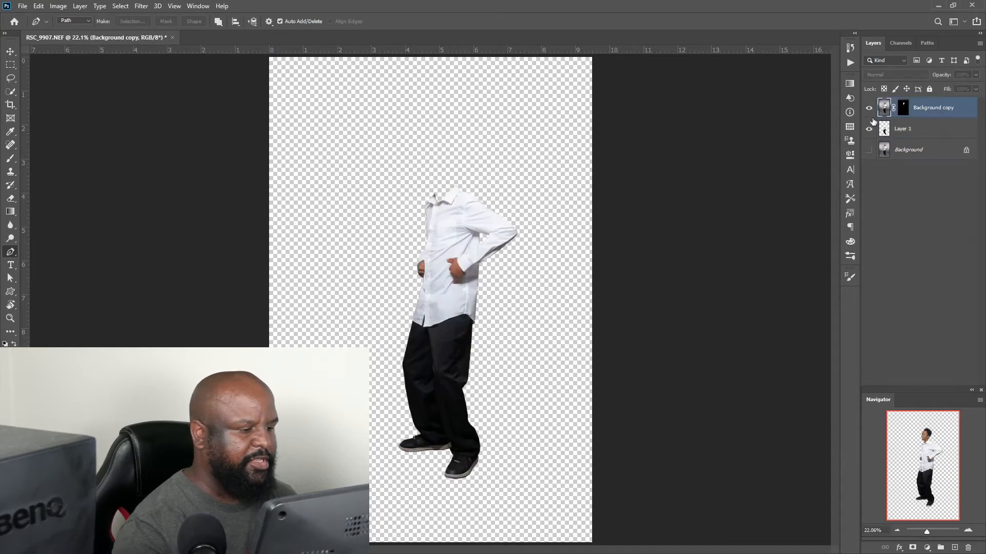
pyautogui.click(870, 129)
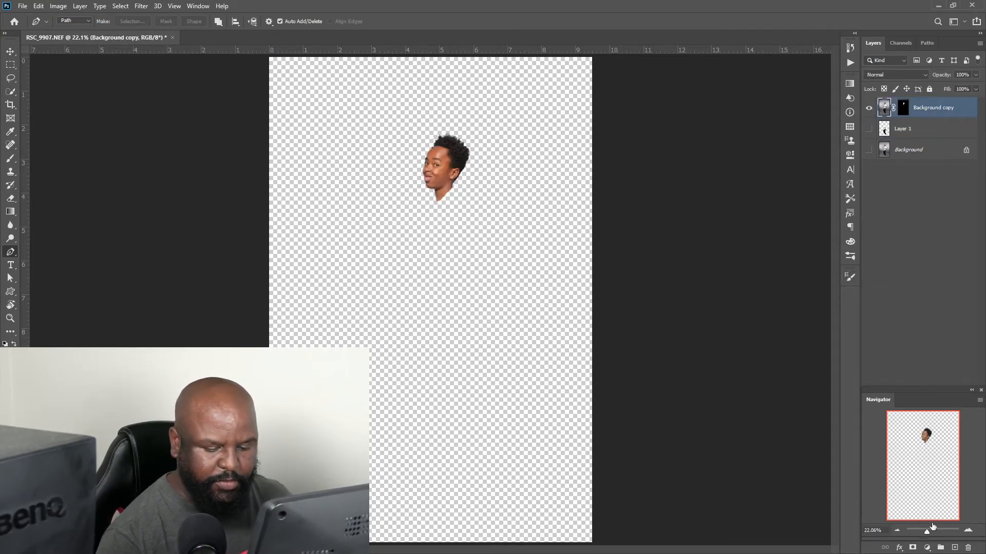
# Apply the layer mask of the Background copy layer permanently to the head cut-out.
pyautogui.moveTo(928, 531); pyautogui.dragTo(933, 530)
pyautogui.moveTo(924, 466); pyautogui.dragTo(927, 436)
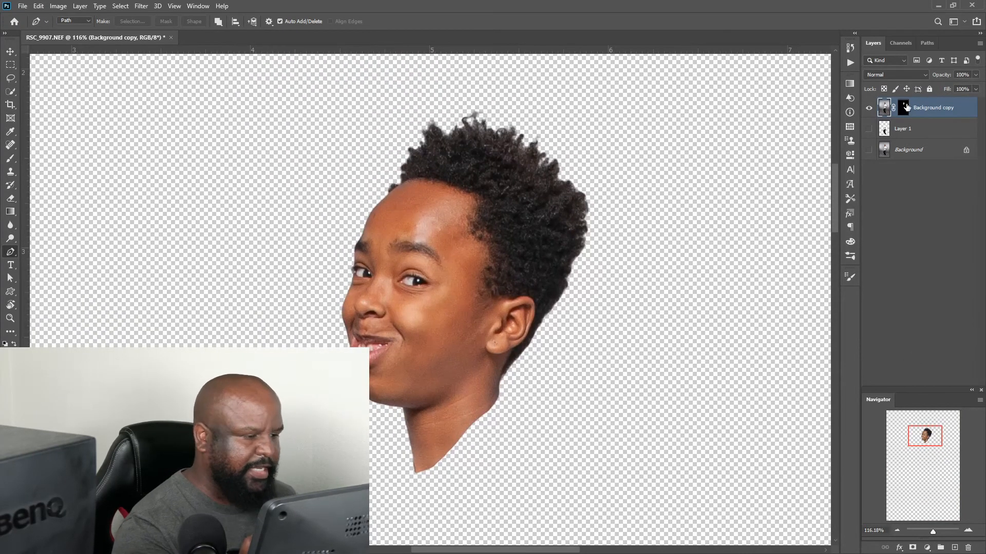
pyautogui.rightClick(906, 113)
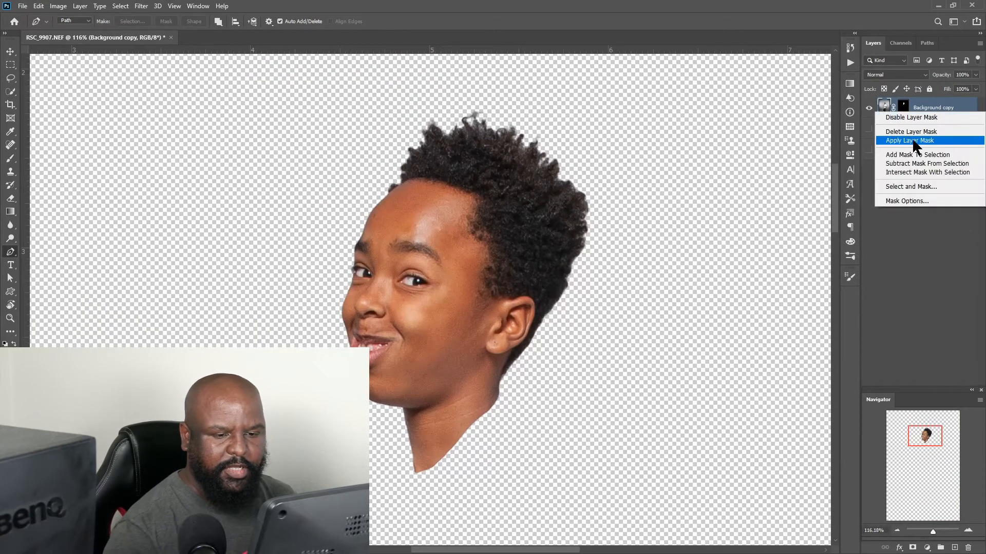
pyautogui.click(912, 138)
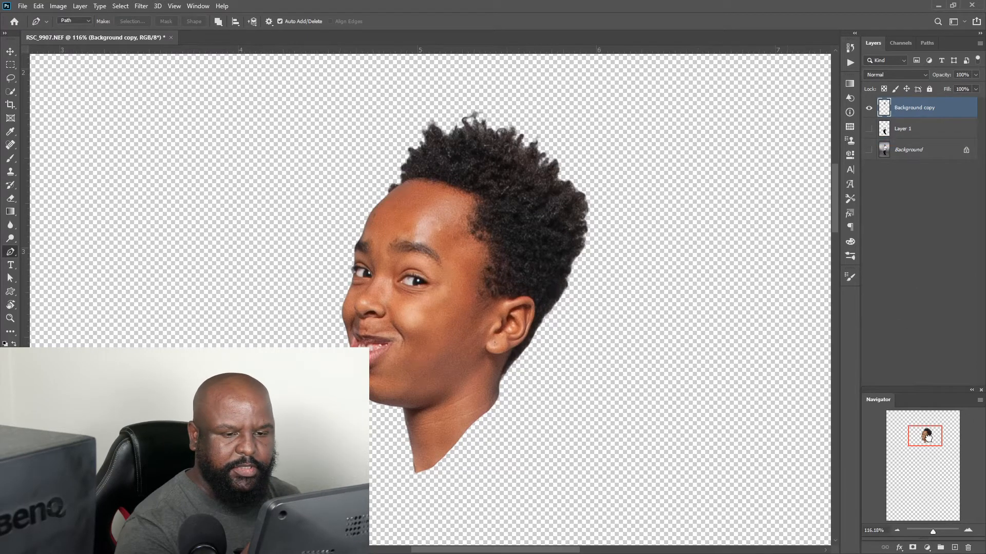
pyautogui.moveTo(924, 428); pyautogui.dragTo(924, 428)
# Rename the head cut-out layer as Head and the body cut-out layer as Body.
pyautogui.doubleClick(908, 109)
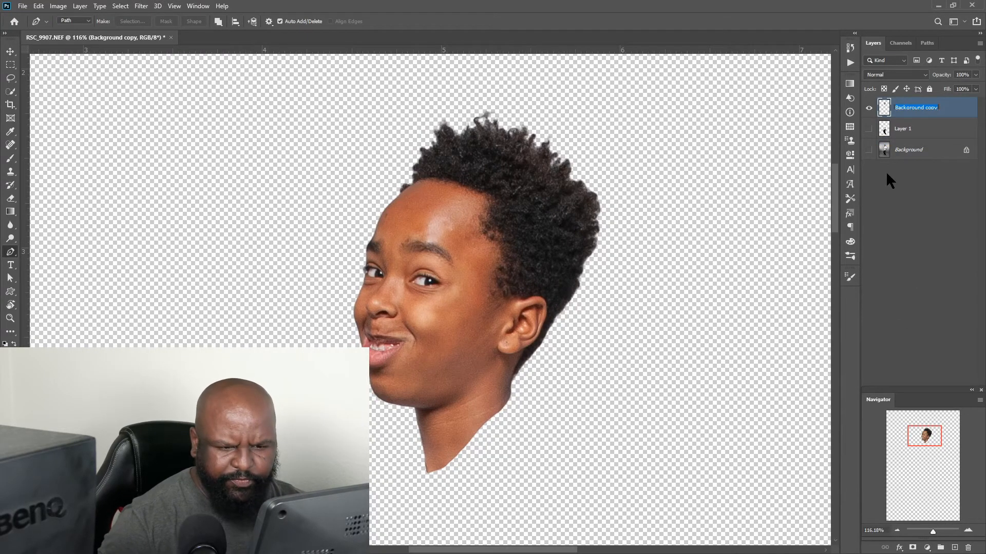
pyautogui.write('Head')
pyautogui.press('Return')
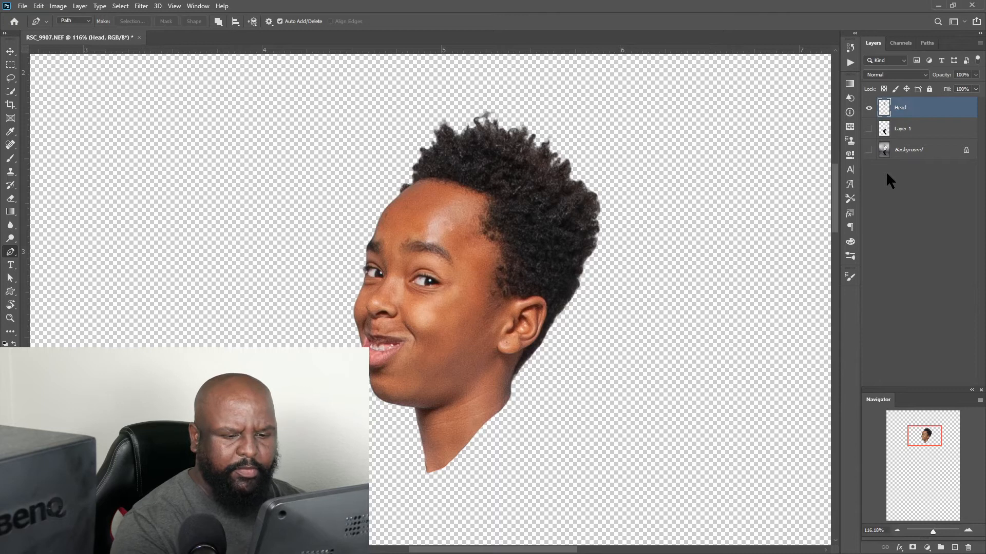
pyautogui.doubleClick(902, 128)
pyautogui.write('Bo')
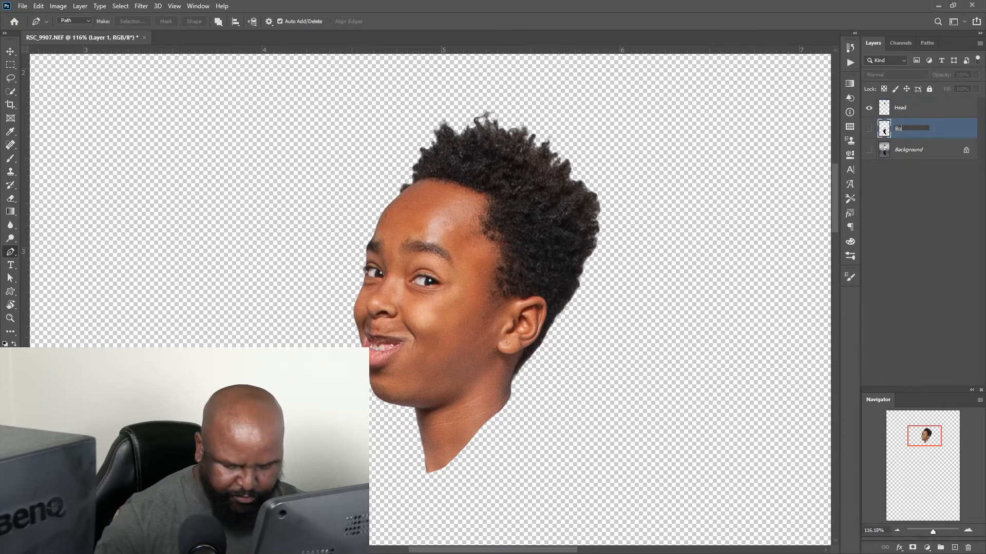
pyautogui.write('dy')
pyautogui.press('Return')
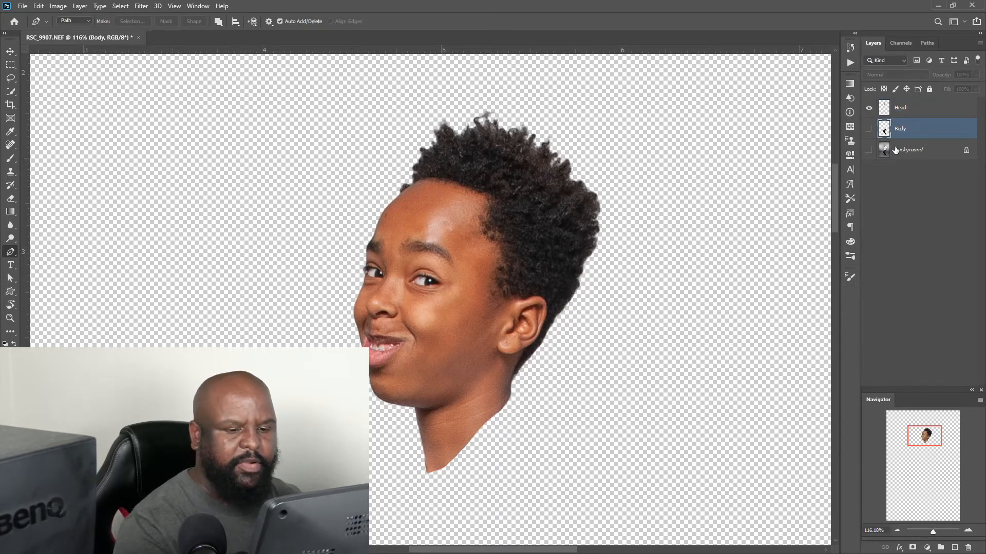
# Compare the cut-out head with the original photo by showing and hiding the Background layer.
pyautogui.click(894, 150)
pyautogui.click(869, 150)
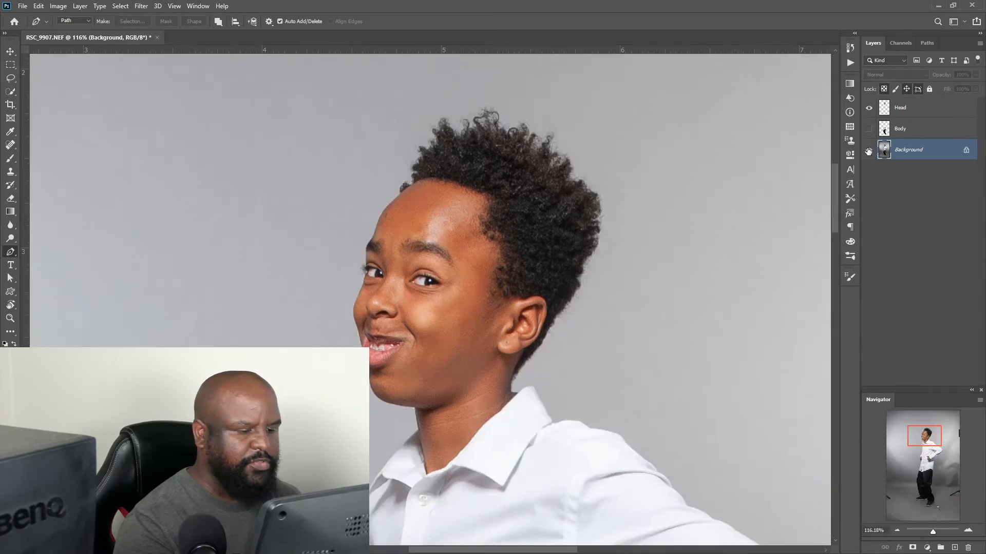
pyautogui.click(870, 152)
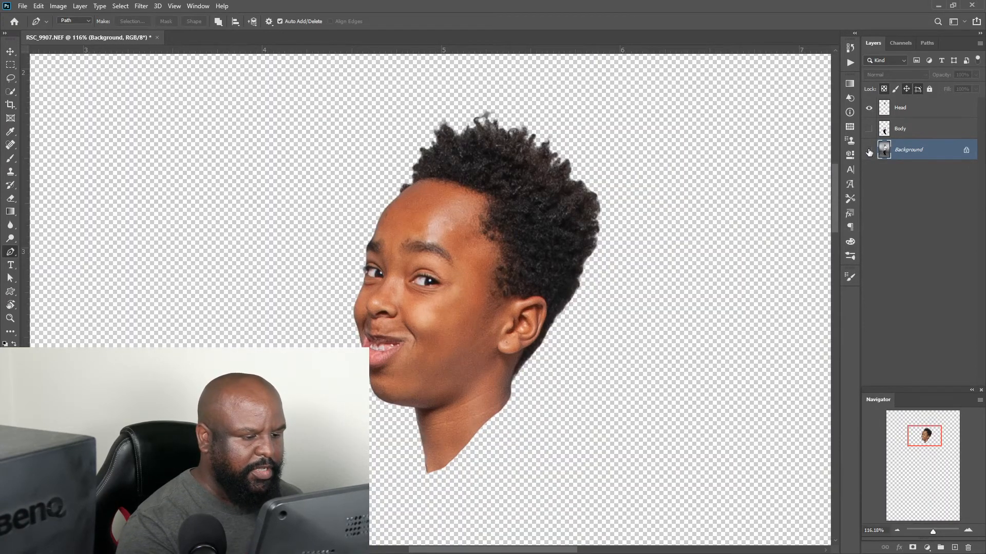
pyautogui.click(869, 151)
pyautogui.click(868, 152)
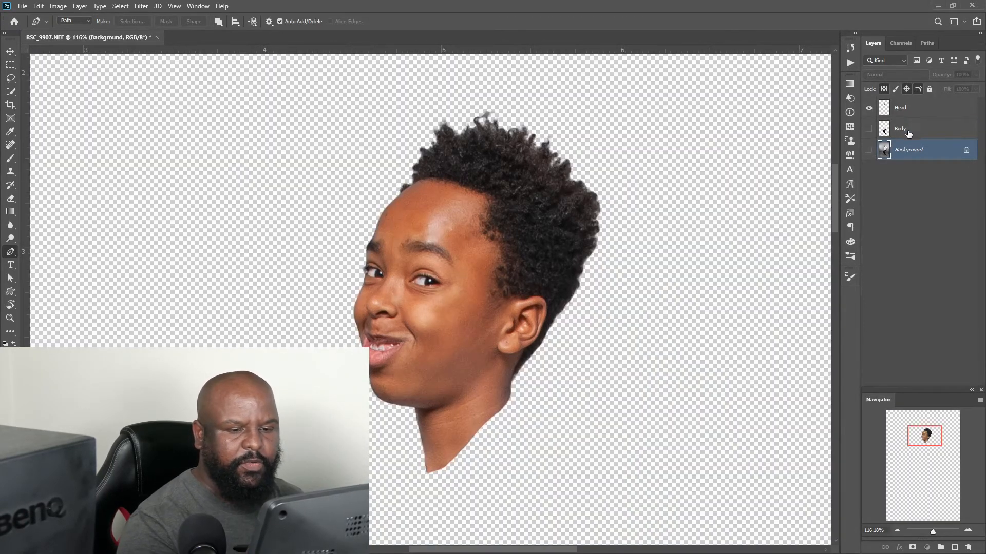
# Trace a path around the boy's ear with the Pen tool on the Head layer.
pyautogui.click(906, 131)
pyautogui.hotkey('alt', ']')
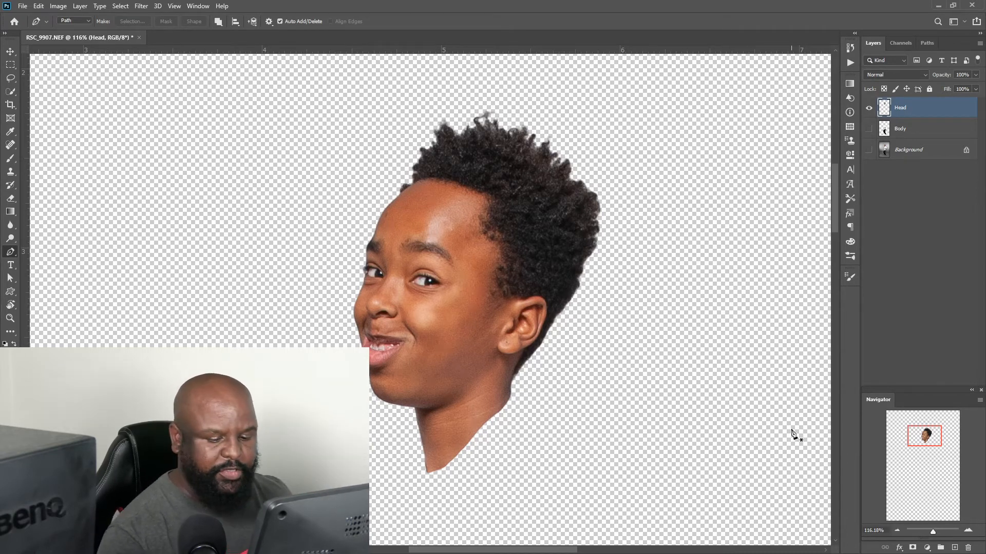
pyautogui.click(923, 435)
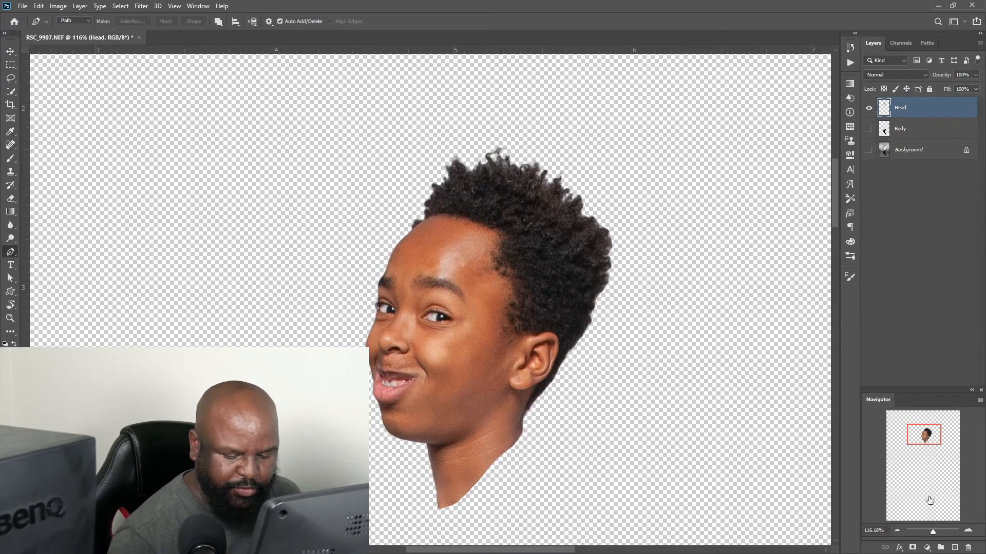
pyautogui.moveTo(933, 532); pyautogui.dragTo(938, 533)
pyautogui.moveTo(926, 435); pyautogui.dragTo(929, 437)
pyautogui.click(597, 300)
pyautogui.click(587, 304)
pyautogui.click(577, 318)
pyautogui.click(570, 339)
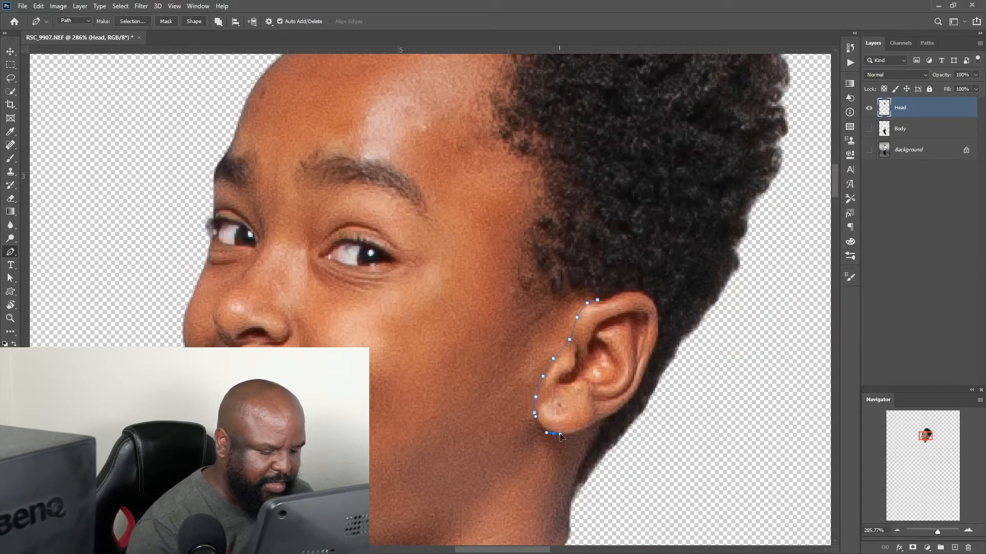
pyautogui.click(608, 416)
pyautogui.click(625, 407)
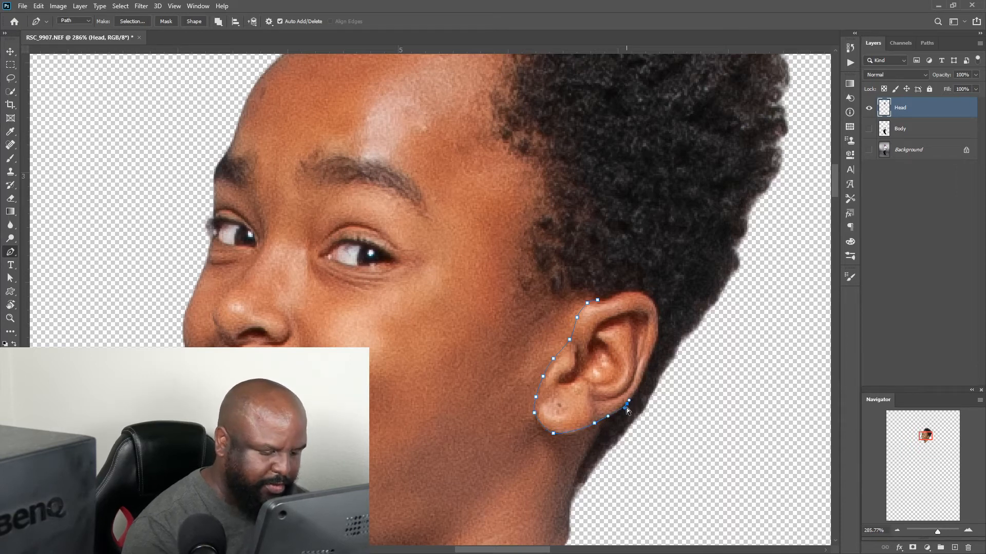
pyautogui.click(646, 370)
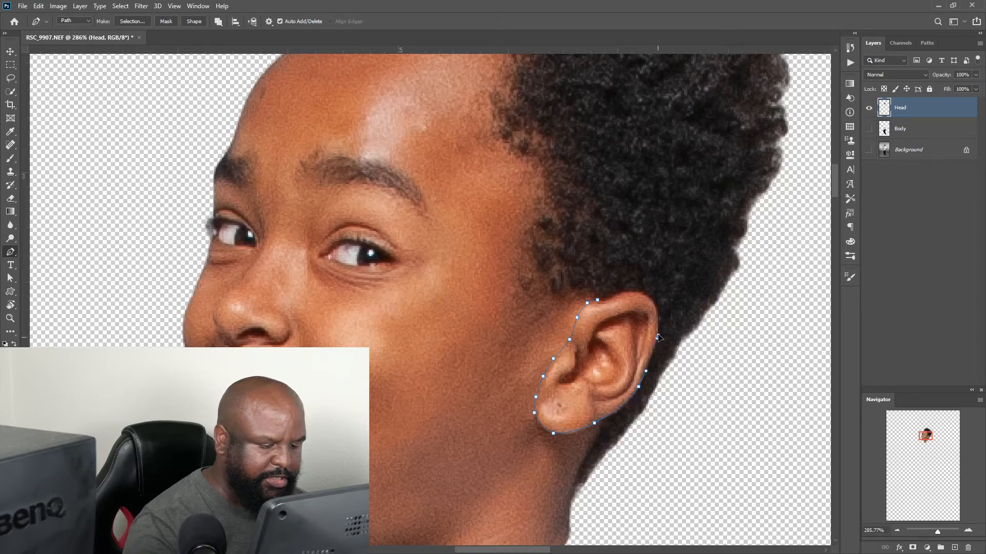
pyautogui.click(659, 314)
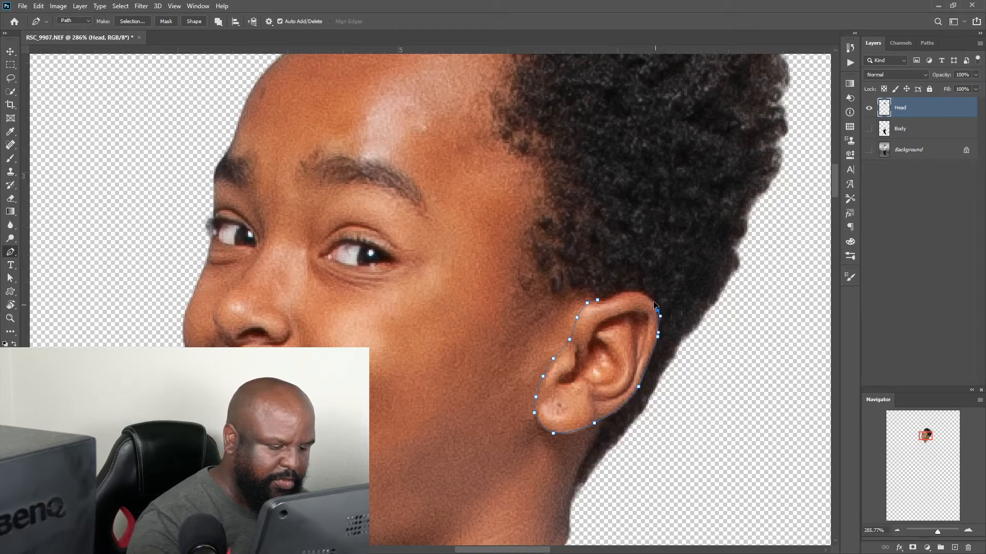
pyautogui.click(646, 296)
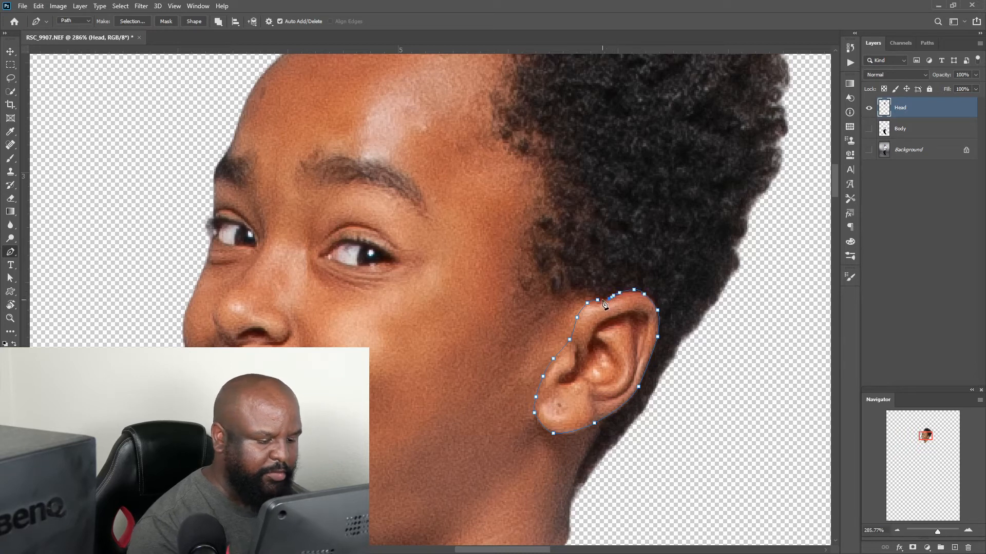
# Convert the ear path to an anti-aliased selection with a 0-pixel feather and copy the ear to its own layer.
pyautogui.rightClick(596, 355)
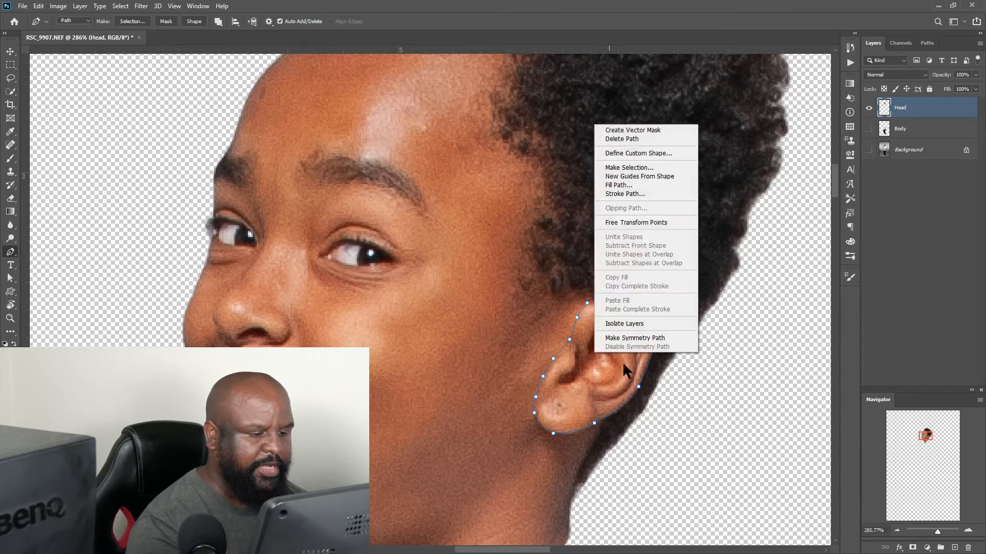
pyautogui.click(632, 168)
pyautogui.click(570, 232)
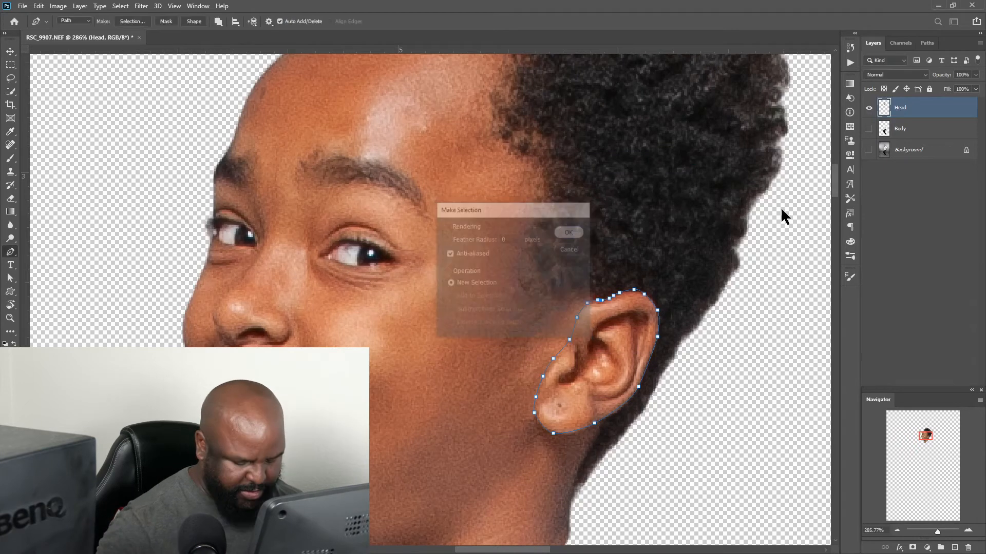
pyautogui.hotkey('ctrl', 'j')
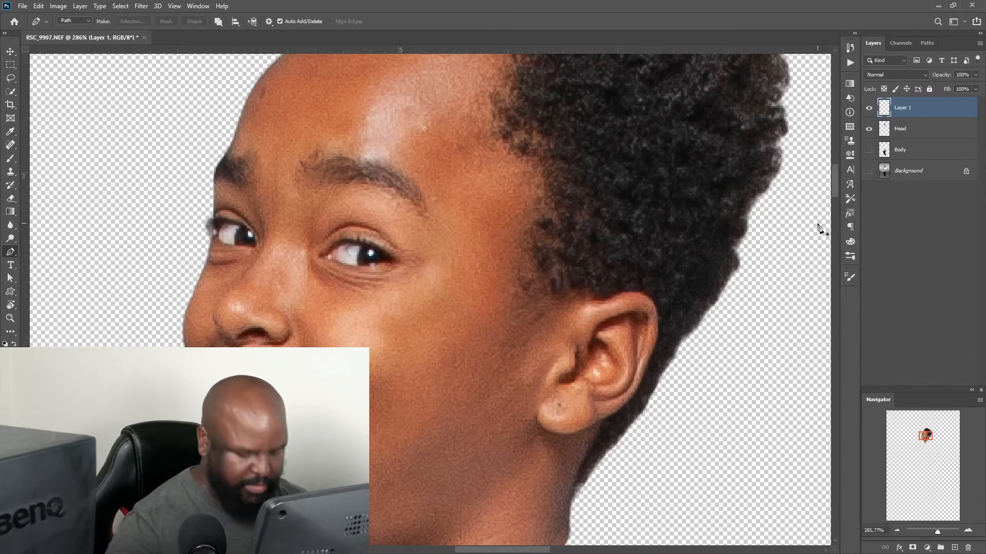
# Rename the copied ear layer as Ear.
pyautogui.doubleClick(904, 108)
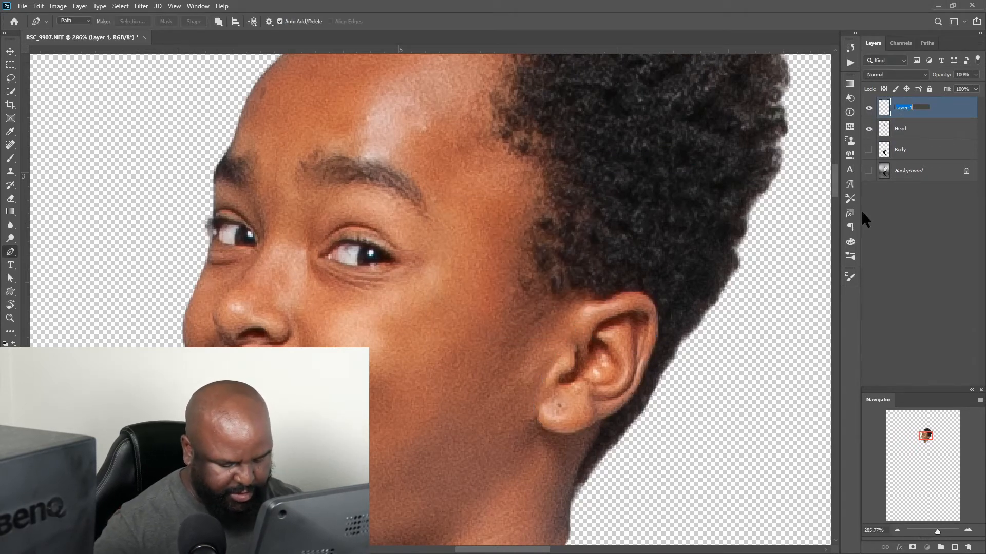
pyautogui.write('Ear')
pyautogui.press('Return')
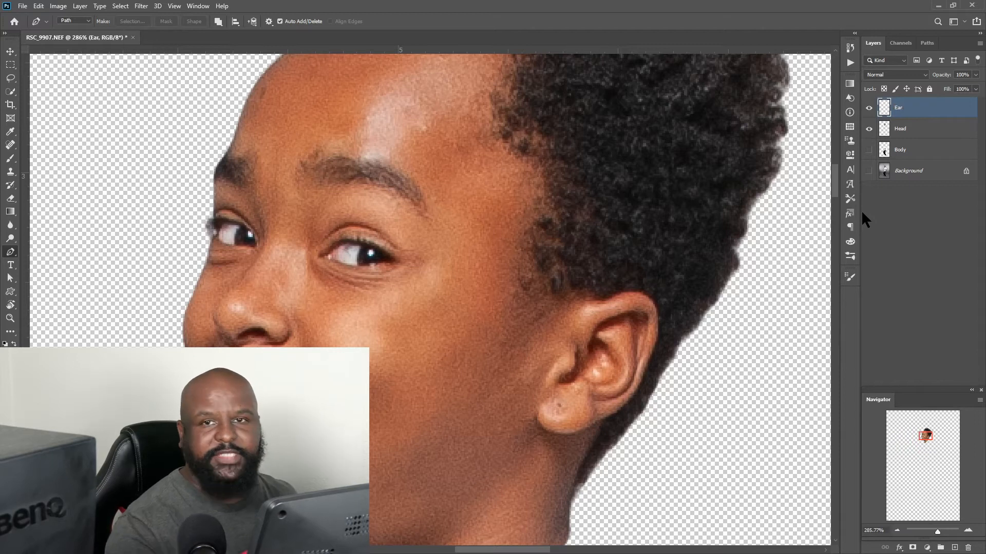
# Trace a closed path around the nose, from the bridge to below the nostrils, on the Head layer.
pyautogui.hotkey('alt', '[')
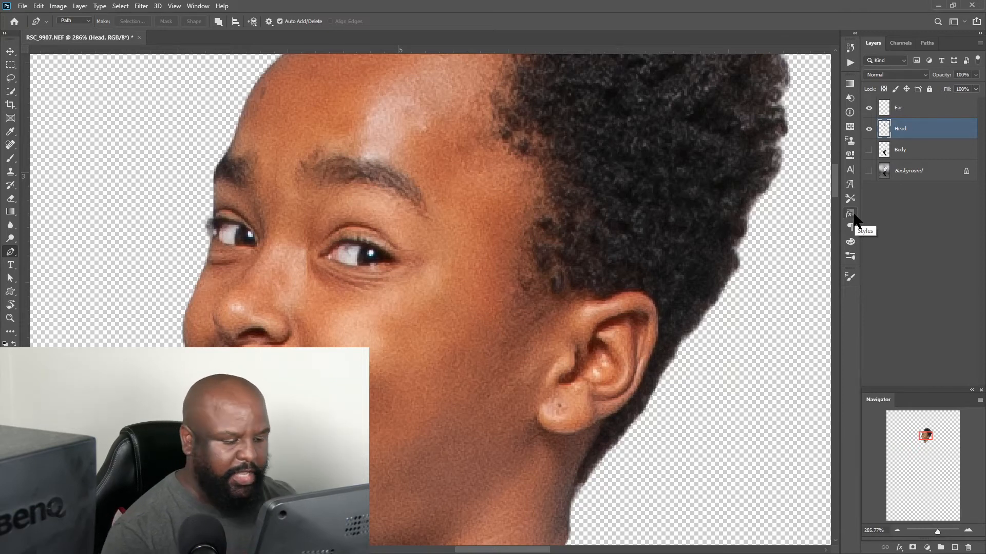
pyautogui.moveTo(926, 436); pyautogui.dragTo(923, 436)
pyautogui.click(507, 315)
pyautogui.click(505, 291)
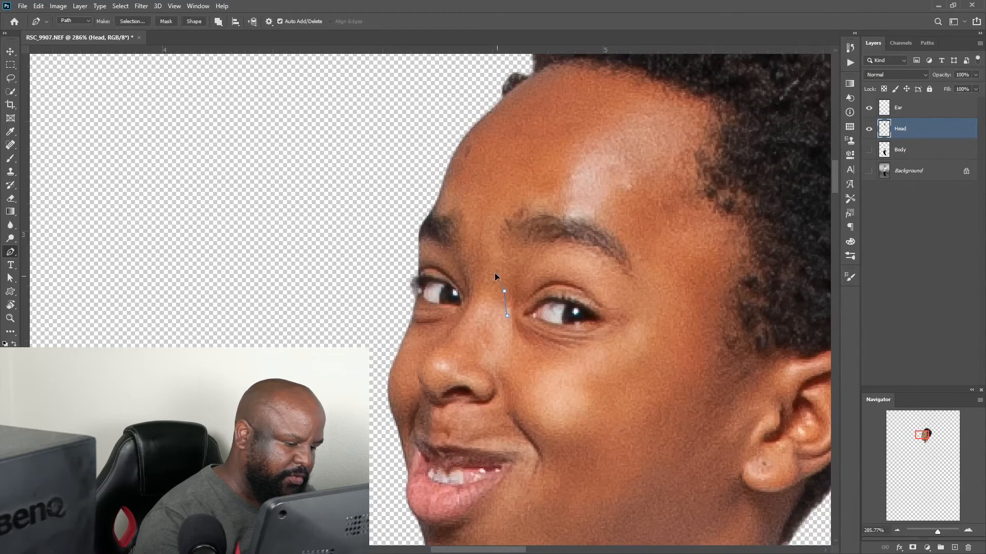
pyautogui.click(497, 277)
pyautogui.click(485, 266)
pyautogui.click(475, 278)
pyautogui.click(469, 293)
pyautogui.click(463, 315)
pyautogui.click(458, 323)
pyautogui.click(443, 342)
pyautogui.click(437, 348)
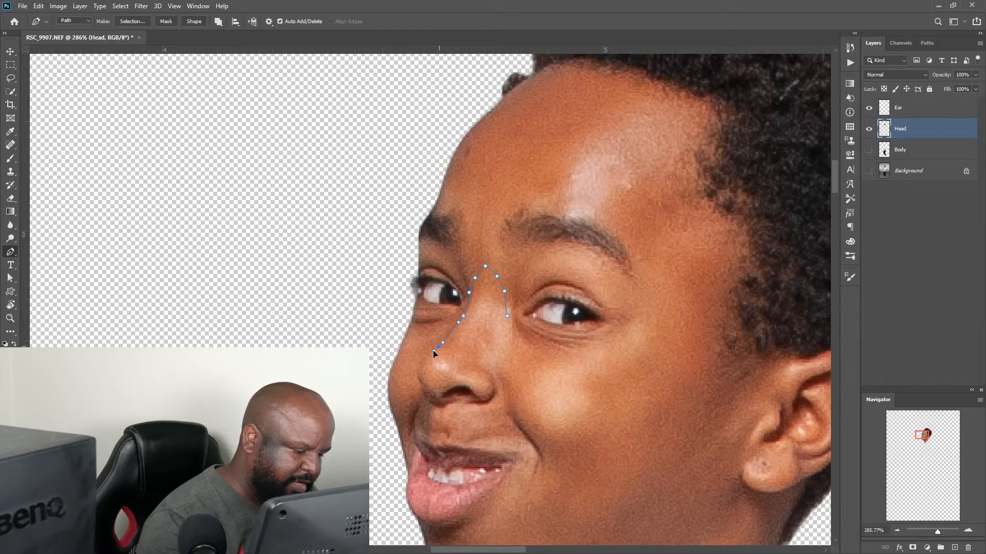
pyautogui.click(432, 352)
pyautogui.moveTo(417, 390); pyautogui.dragTo(492, 408)
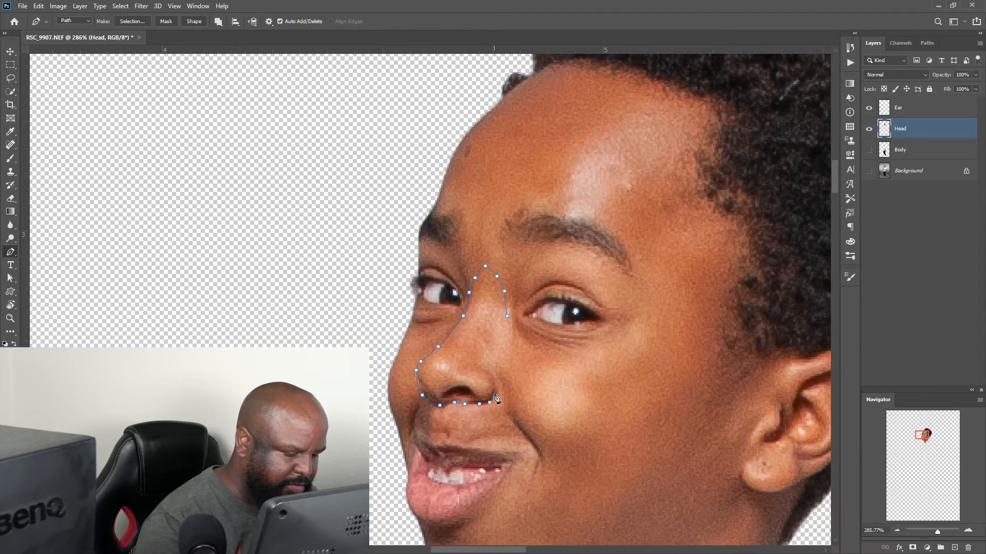
pyautogui.click(497, 382)
pyautogui.click(498, 371)
pyautogui.click(501, 363)
pyautogui.click(506, 345)
pyautogui.click(510, 325)
pyautogui.click(507, 316)
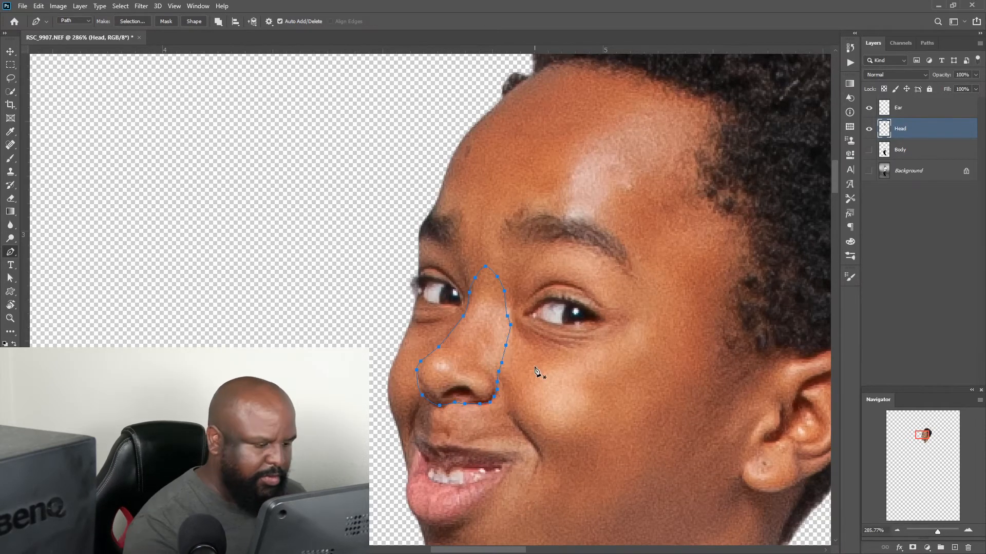
# Convert the nose path to a selection and copy the nose to its own layer named Nose.
pyautogui.rightClick(473, 328)
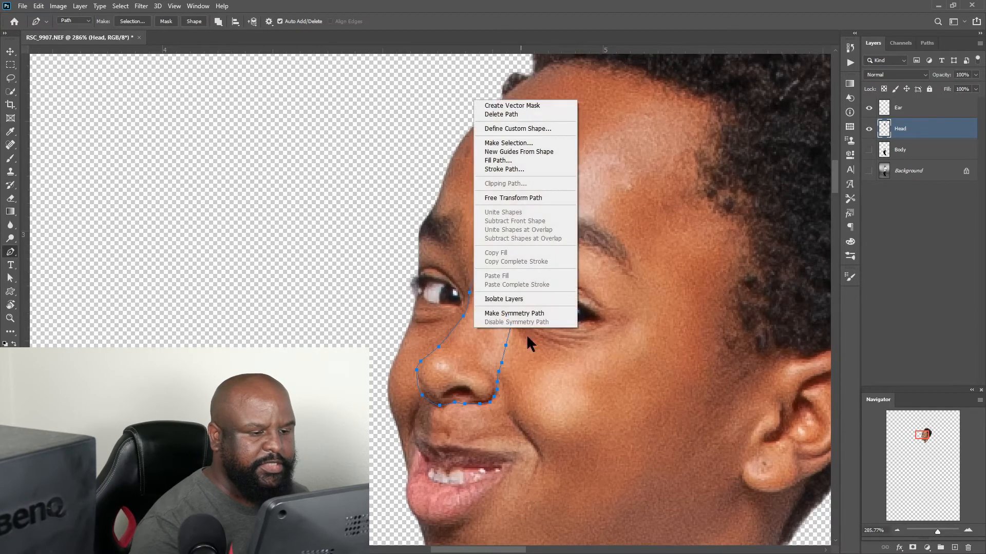
pyautogui.click(513, 143)
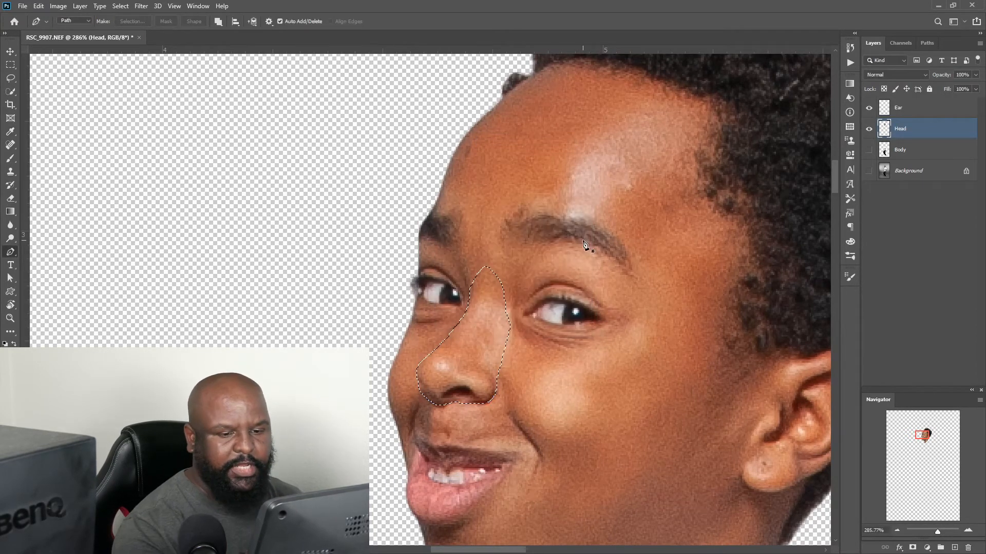
pyautogui.doubleClick(903, 129)
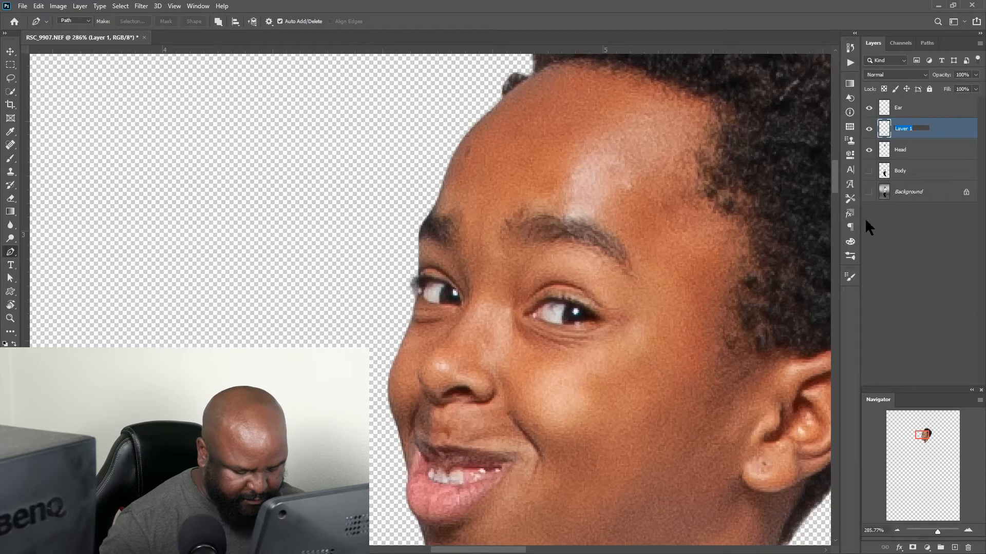
pyautogui.write('Nose')
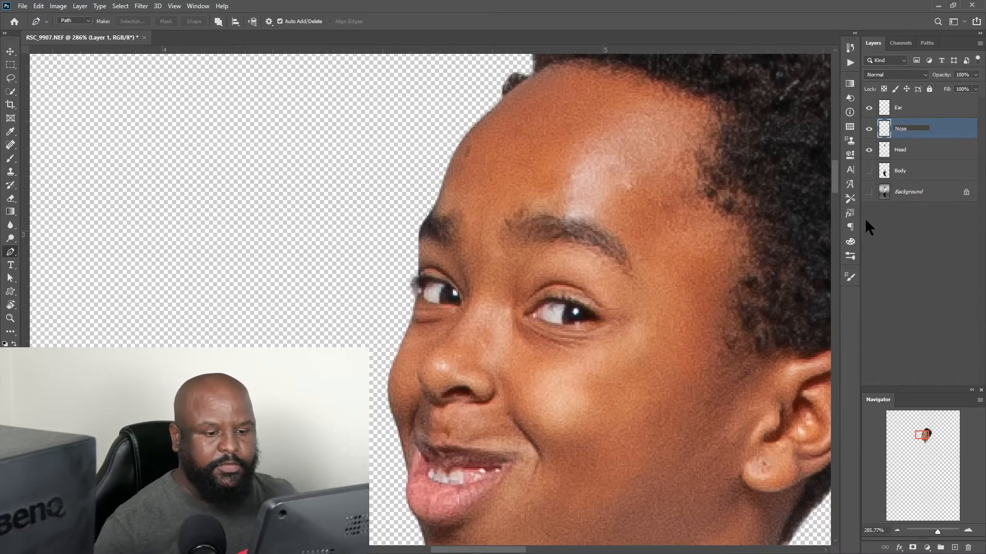
pyautogui.press('Return')
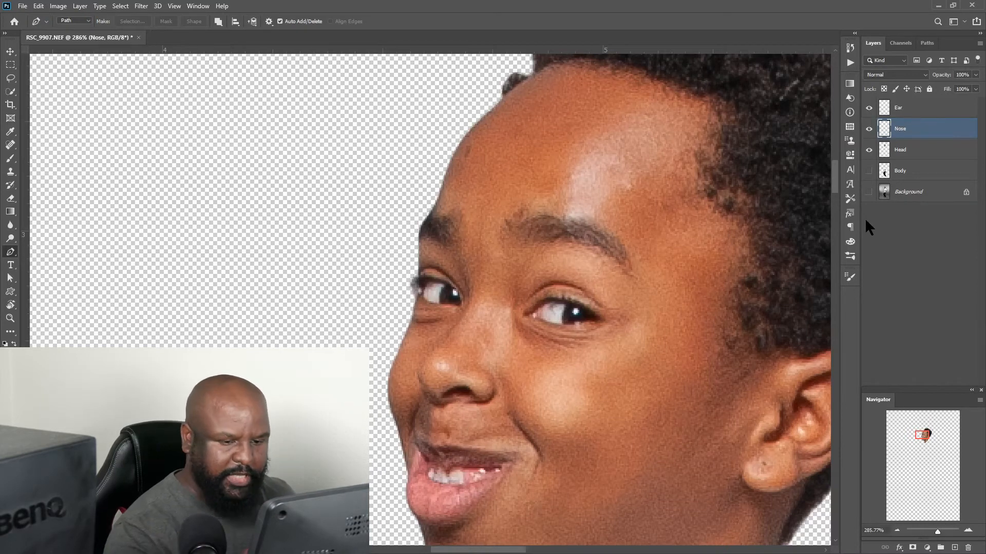
# Trace a closed path around the mouth, from below the nose to beneath the lower lip, on the Head layer.
pyautogui.click(907, 157)
pyautogui.moveTo(921, 437); pyautogui.dragTo(921, 438)
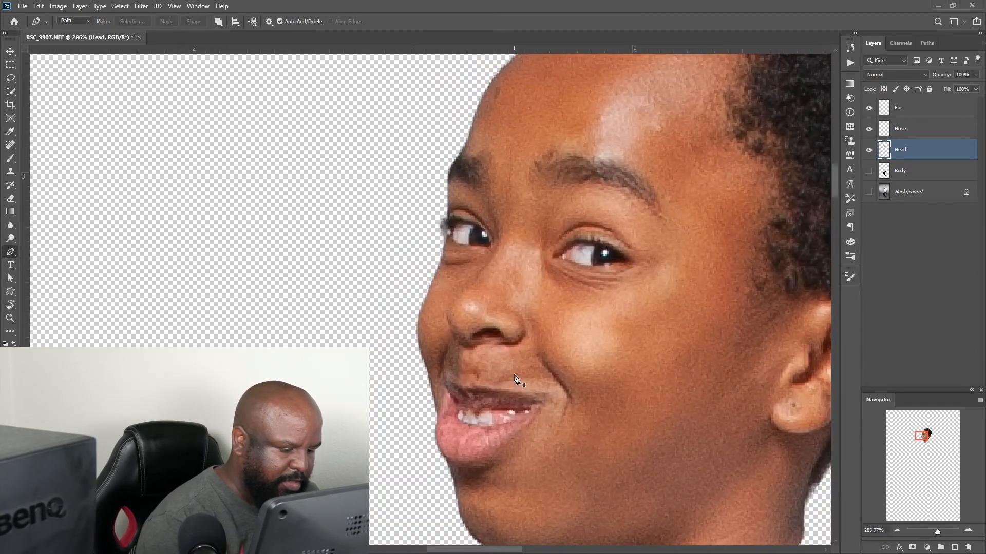
pyautogui.moveTo(512, 368); pyautogui.dragTo(505, 369)
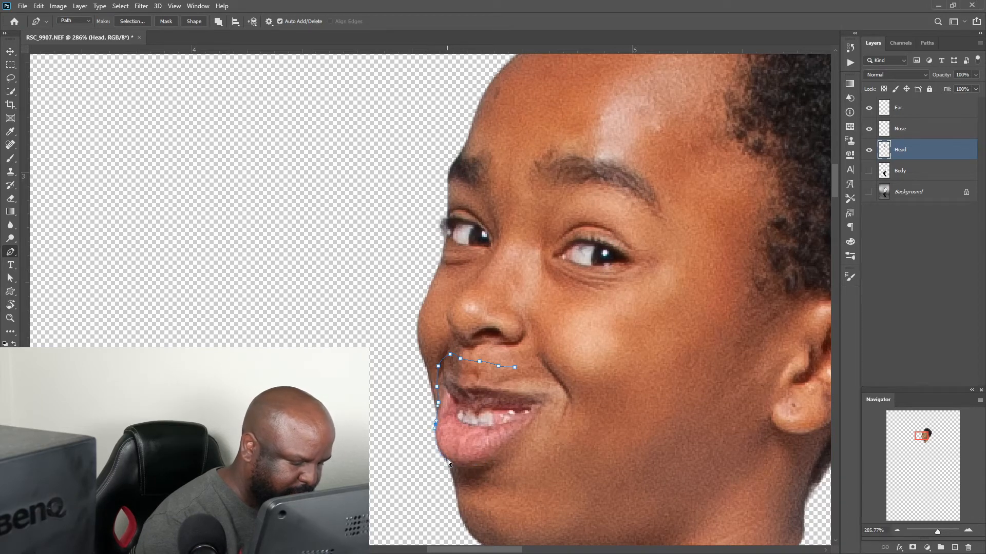
pyautogui.click(492, 460)
pyautogui.click(503, 450)
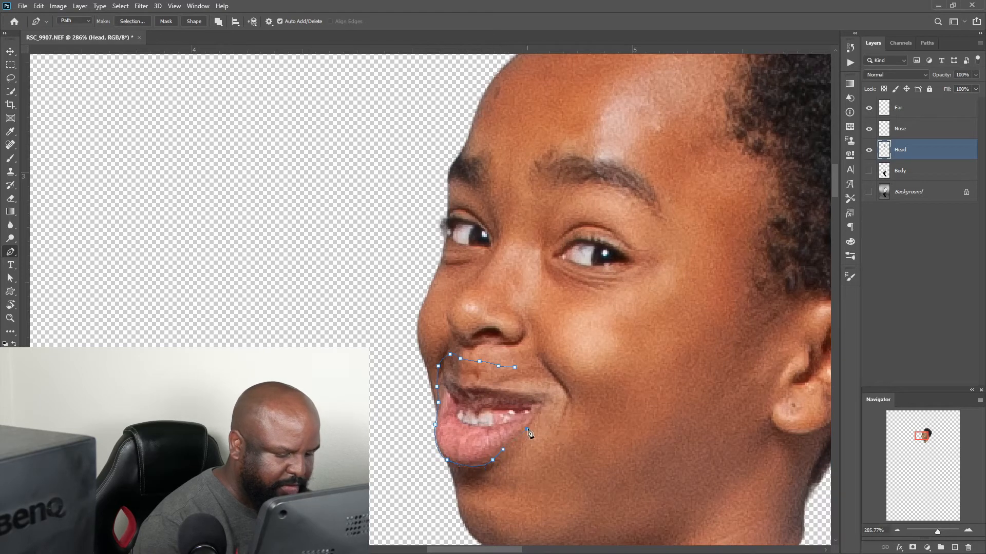
pyautogui.click(547, 402)
pyautogui.click(550, 391)
pyautogui.click(545, 381)
pyautogui.click(537, 372)
pyautogui.click(523, 367)
pyautogui.click(515, 368)
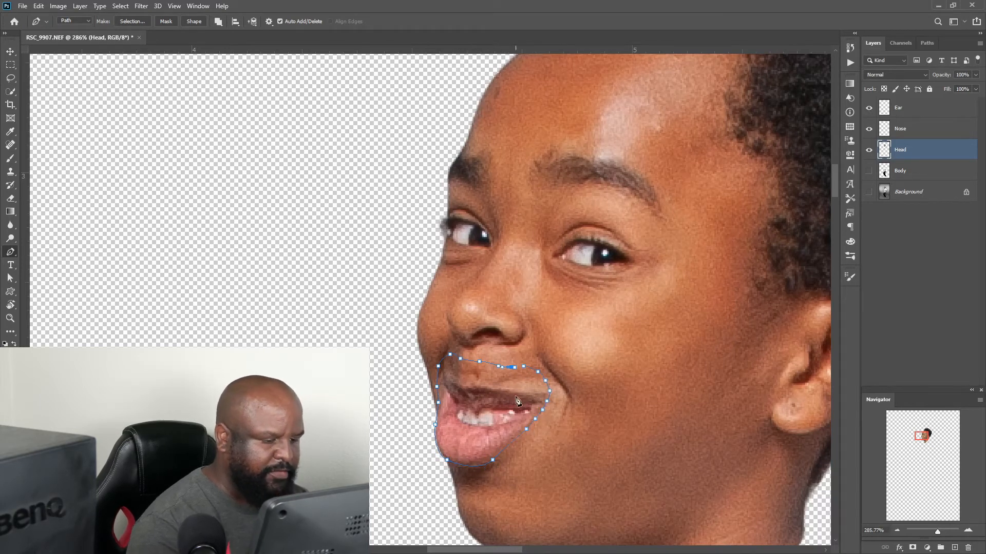
# Convert the mouth path to a selection and copy the mouth to its own layer named Mouth.
pyautogui.rightClick(480, 409)
pyautogui.click(522, 221)
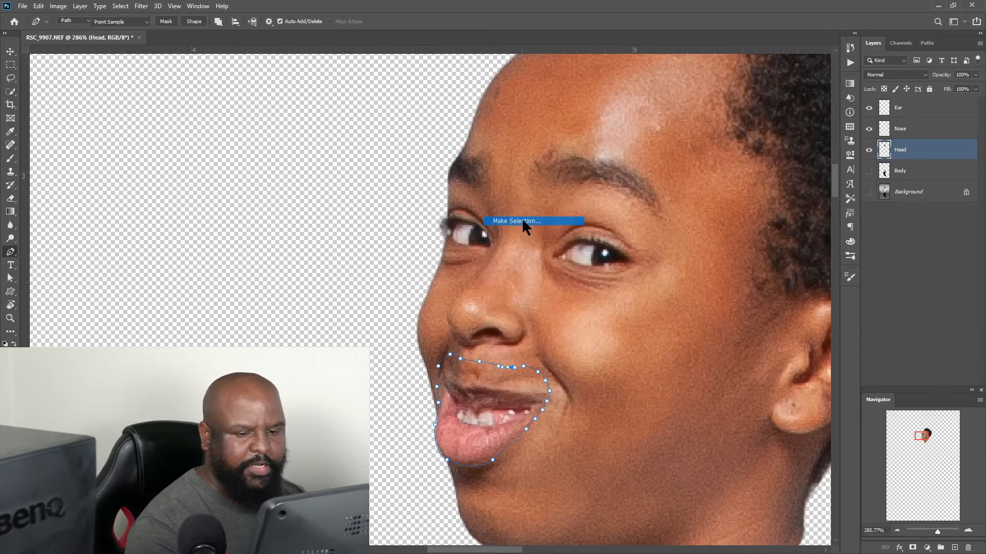
pyautogui.click(568, 229)
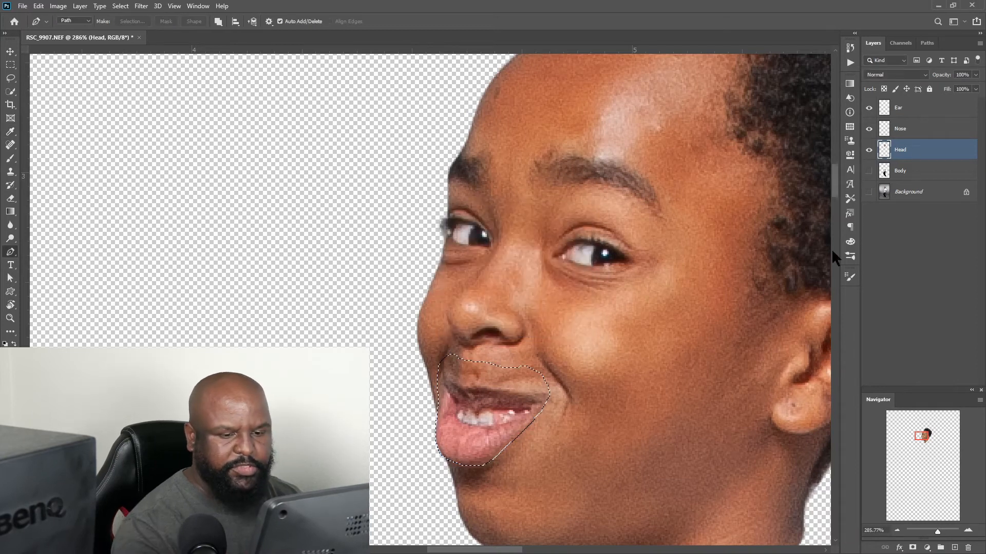
pyautogui.hotkey('ctrl', 'j')
pyautogui.doubleClick(902, 149)
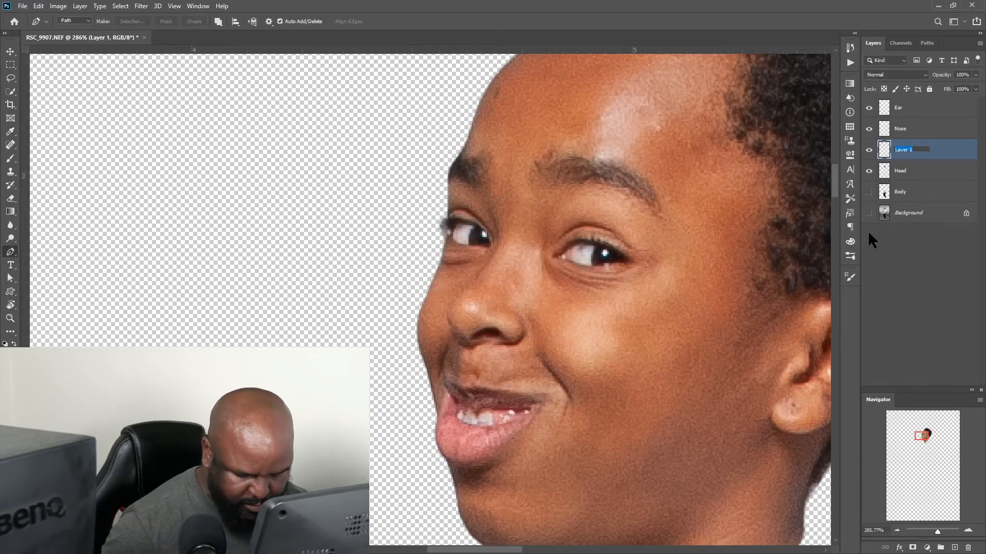
pyautogui.write('Mouth')
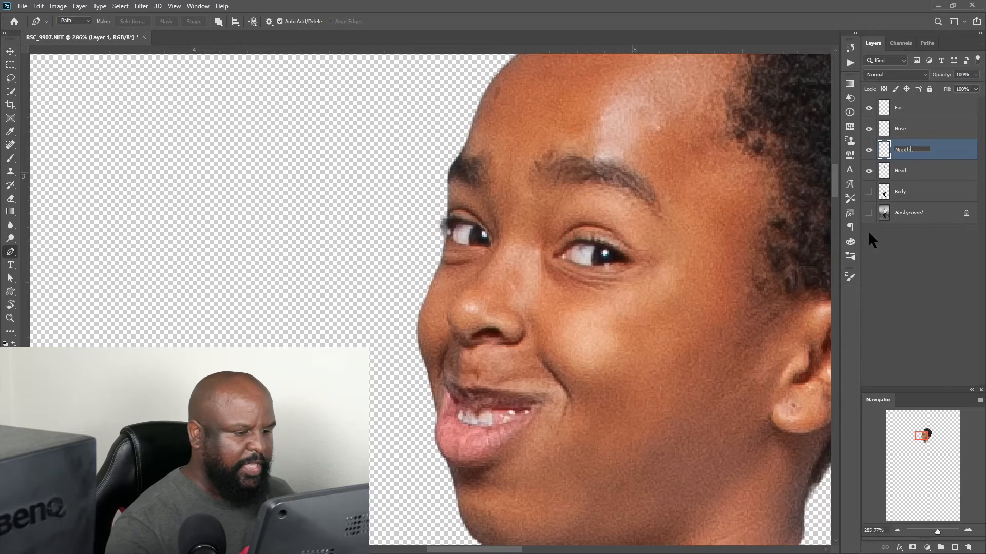
pyautogui.press('Return')
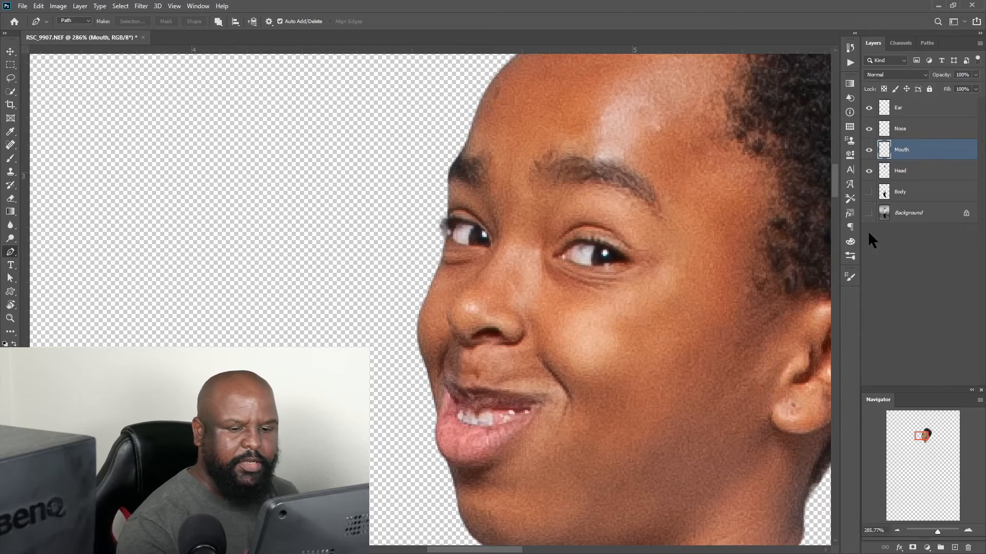
# Trace a closed oval path around the boy's left eye, below the eyebrow, on the Head layer.
pyautogui.click(904, 173)
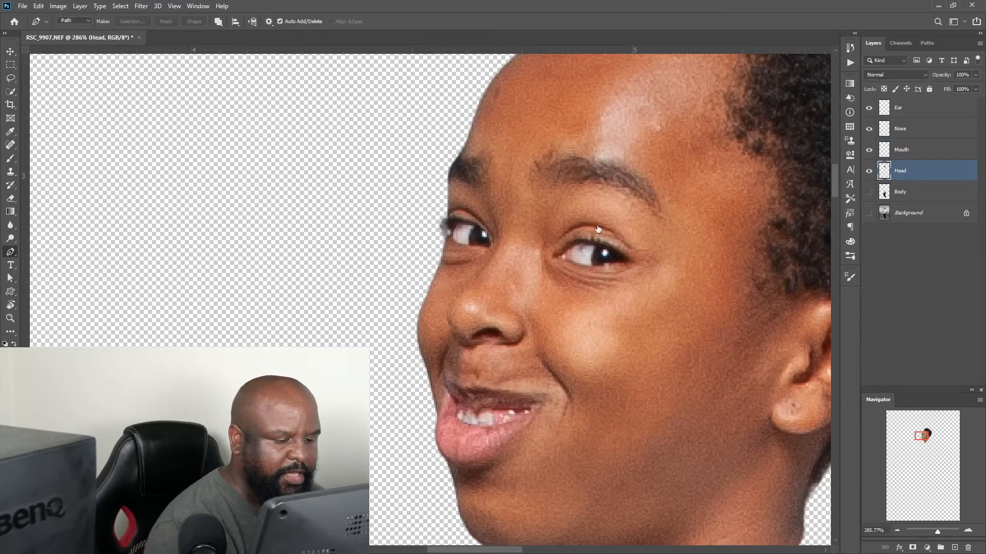
pyautogui.moveTo(604, 214); pyautogui.dragTo(592, 214)
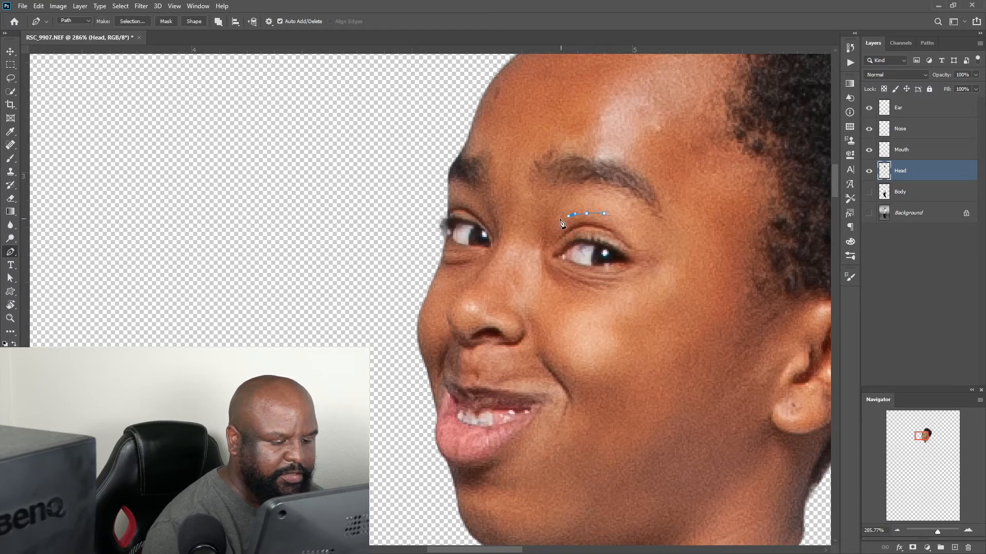
pyautogui.moveTo(540, 236); pyautogui.dragTo(534, 262)
pyautogui.moveTo(568, 295); pyautogui.dragTo(578, 299)
pyautogui.moveTo(592, 300); pyautogui.dragTo(602, 301)
pyautogui.moveTo(617, 300); pyautogui.dragTo(654, 287)
pyautogui.moveTo(662, 278); pyautogui.dragTo(667, 269)
pyautogui.moveTo(668, 257); pyautogui.dragTo(660, 238)
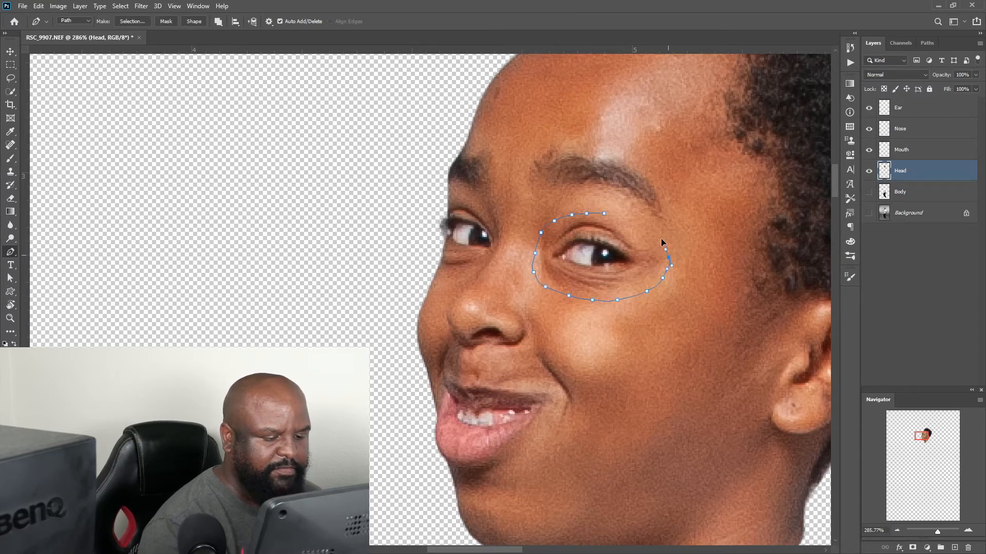
# Convert the eye path to an anti-aliased selection and copy the eye to its own layer named Left eye.
pyautogui.rightClick(594, 269)
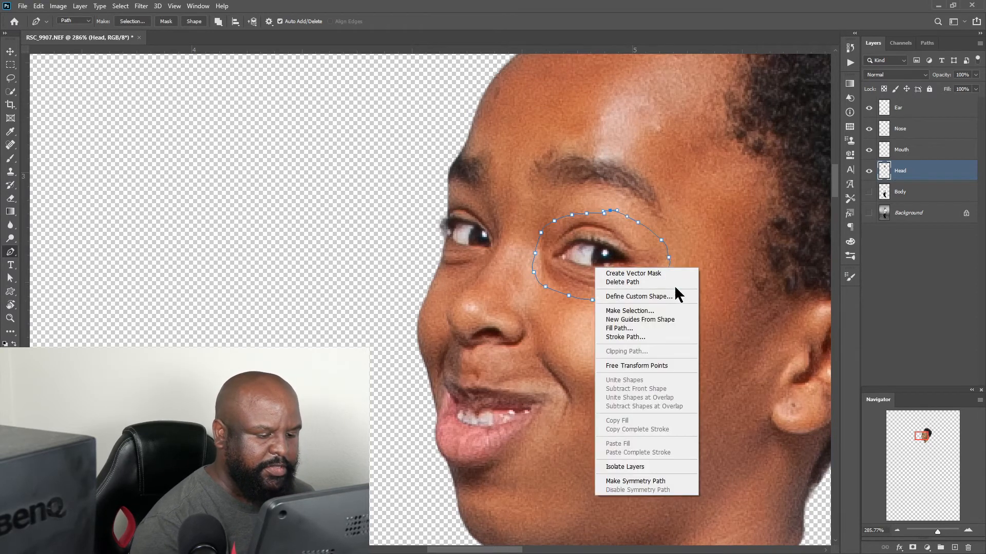
pyautogui.click(642, 308)
pyautogui.click(570, 231)
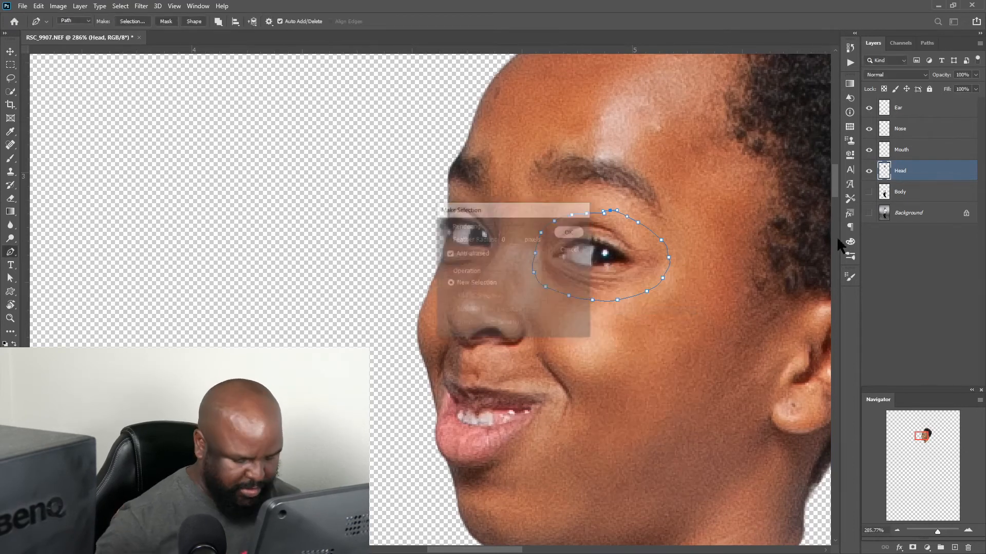
pyautogui.hotkey('ctrl', 'j')
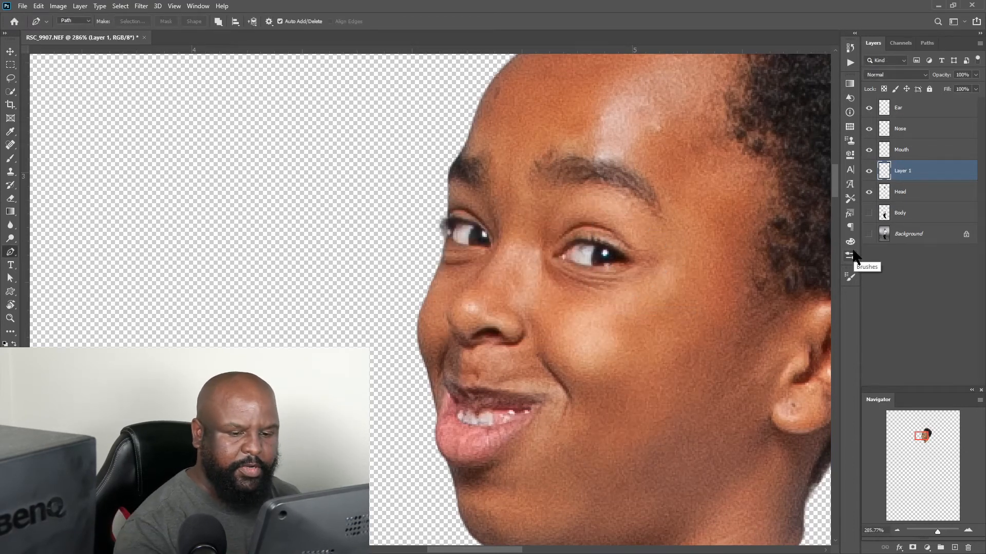
pyautogui.doubleClick(904, 170)
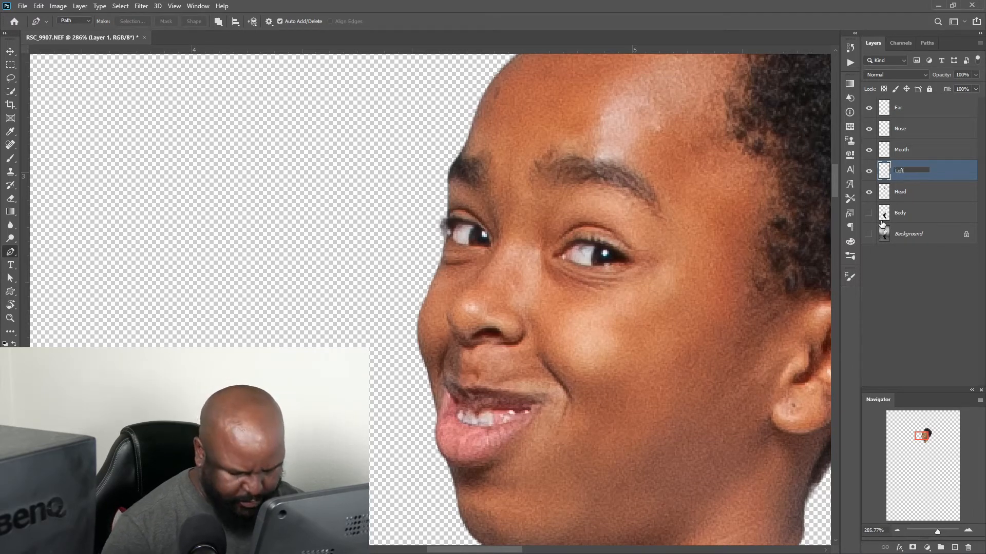
pyautogui.write('Left eye')
pyautogui.press('Return')
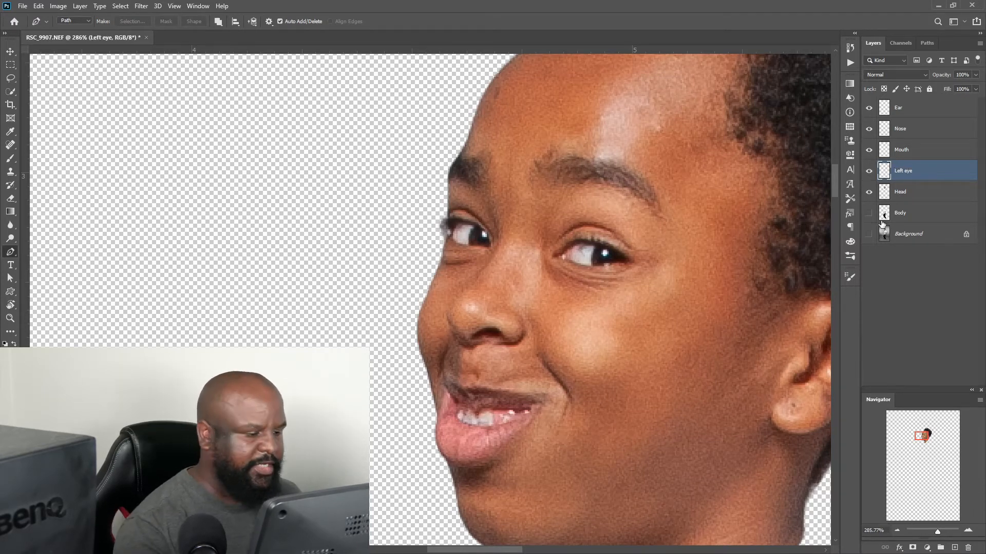
# Trace a closed path around the boy's right eye, following the edge of the face, on the Head layer.
pyautogui.click(912, 190)
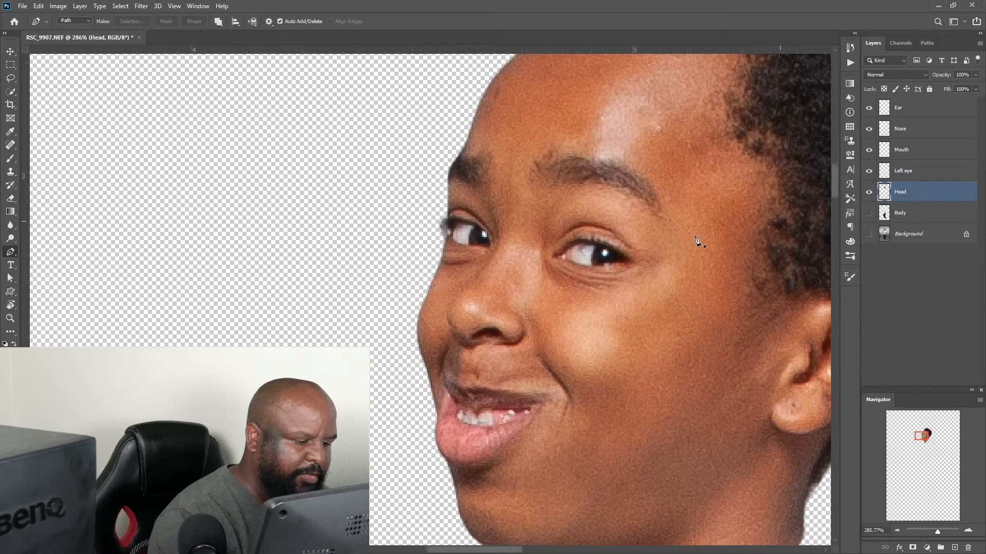
pyautogui.click(494, 218)
pyautogui.click(442, 220)
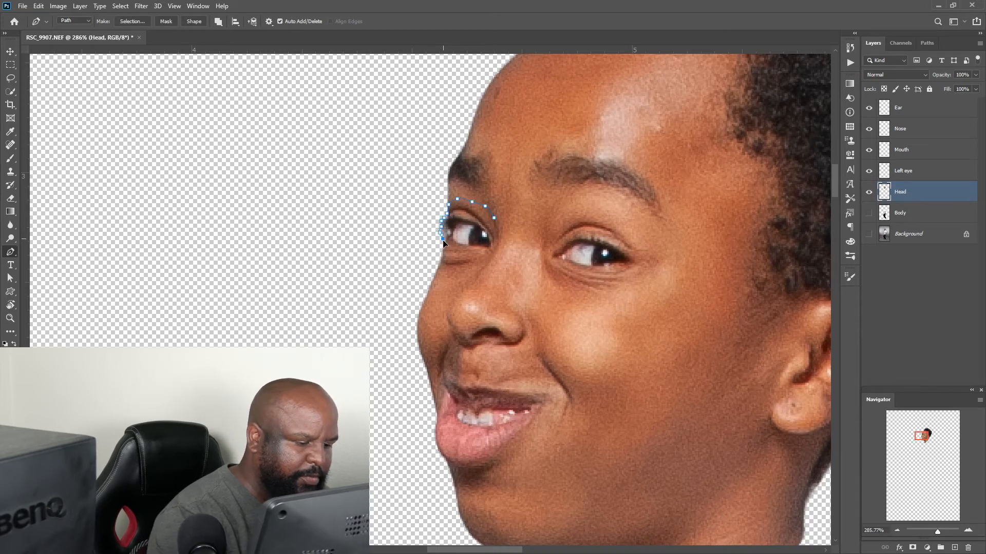
pyautogui.click(440, 259)
pyautogui.click(443, 268)
pyautogui.click(454, 273)
pyautogui.click(470, 269)
pyautogui.click(483, 262)
pyautogui.click(496, 254)
pyautogui.click(500, 235)
pyautogui.click(494, 217)
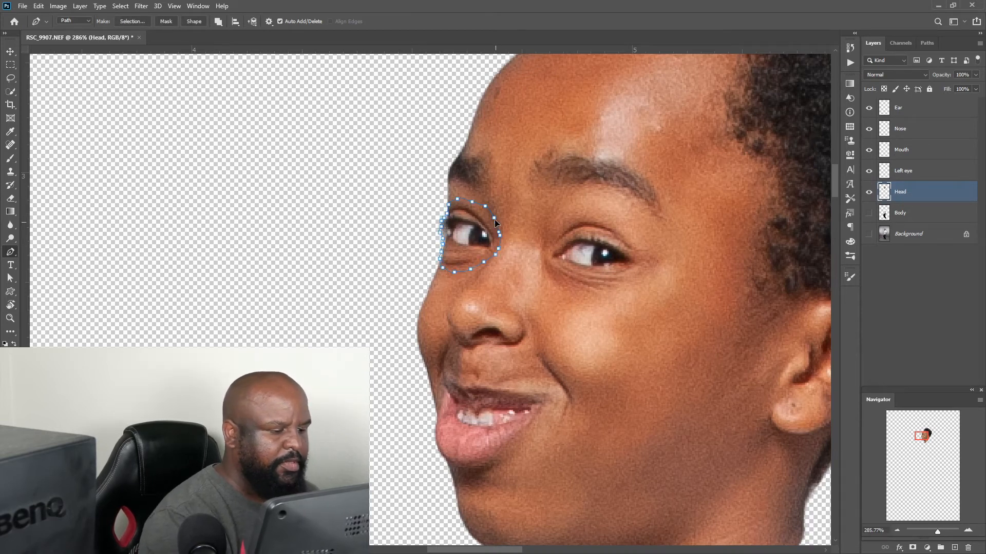
# Convert the second eye path to a selection and copy that eye to its own layer named Right eye.
pyautogui.rightClick(489, 244)
pyautogui.click(531, 280)
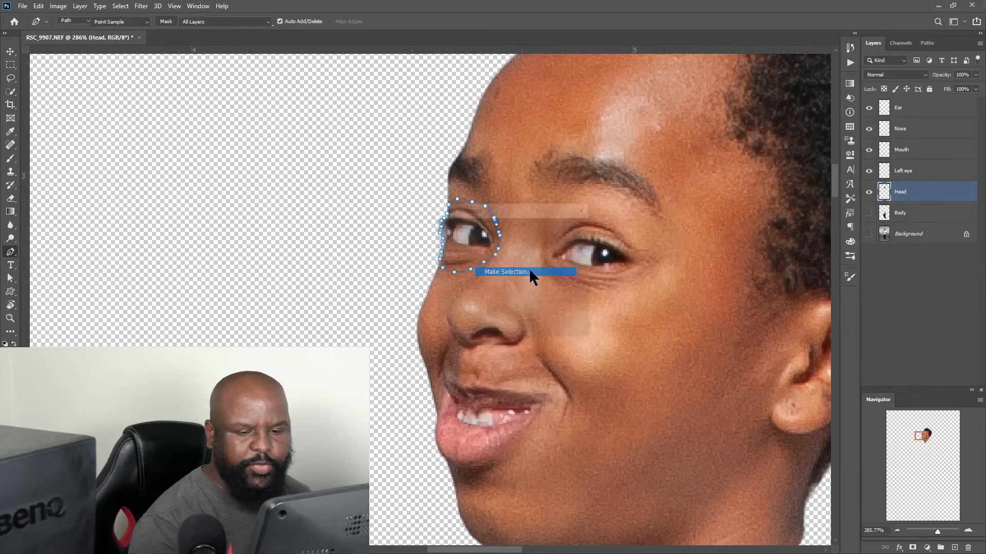
pyautogui.click(571, 232)
pyautogui.hotkey('ctrl', 'j')
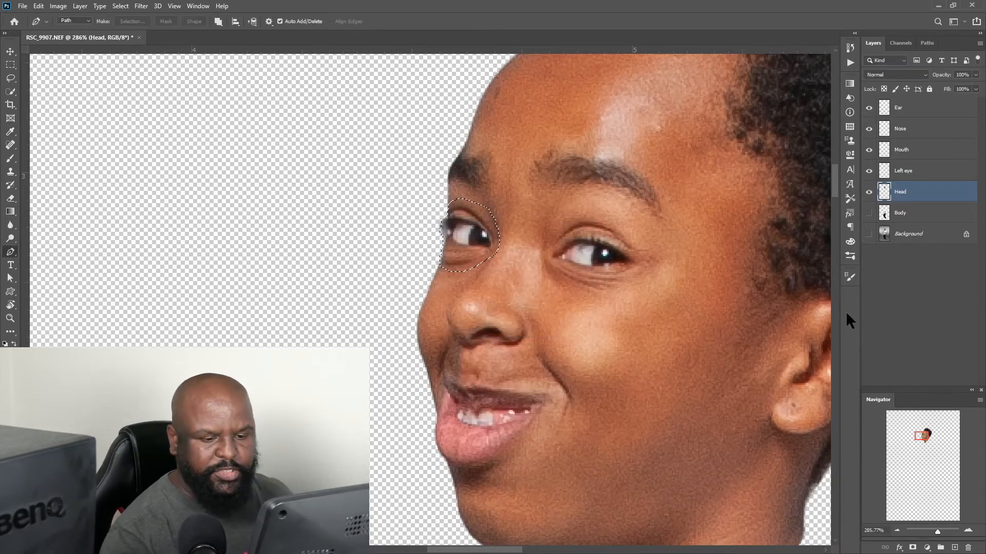
pyautogui.doubleClick(902, 192)
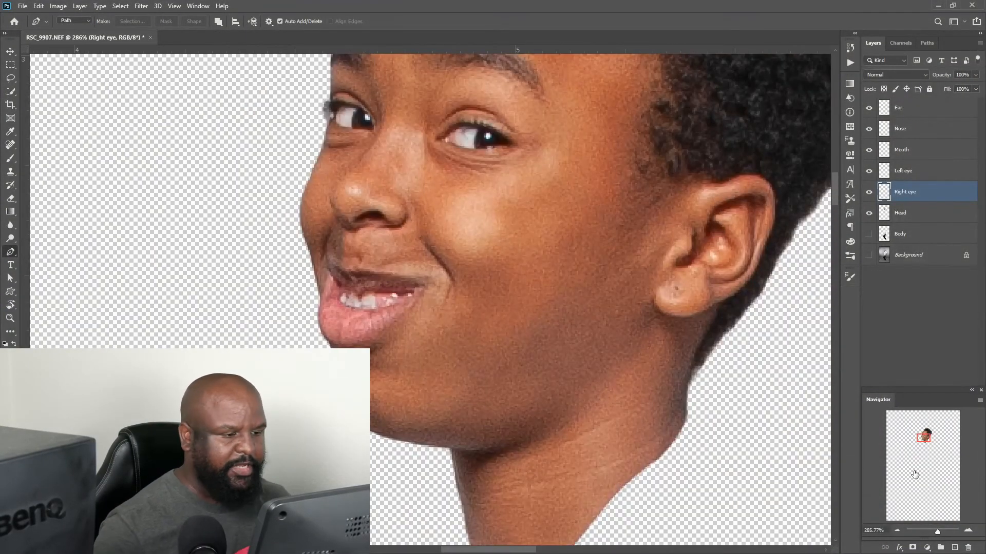
# Hide the Head layer to view the separated facial features on their own.
pyautogui.hotkey('ctrl', '0')
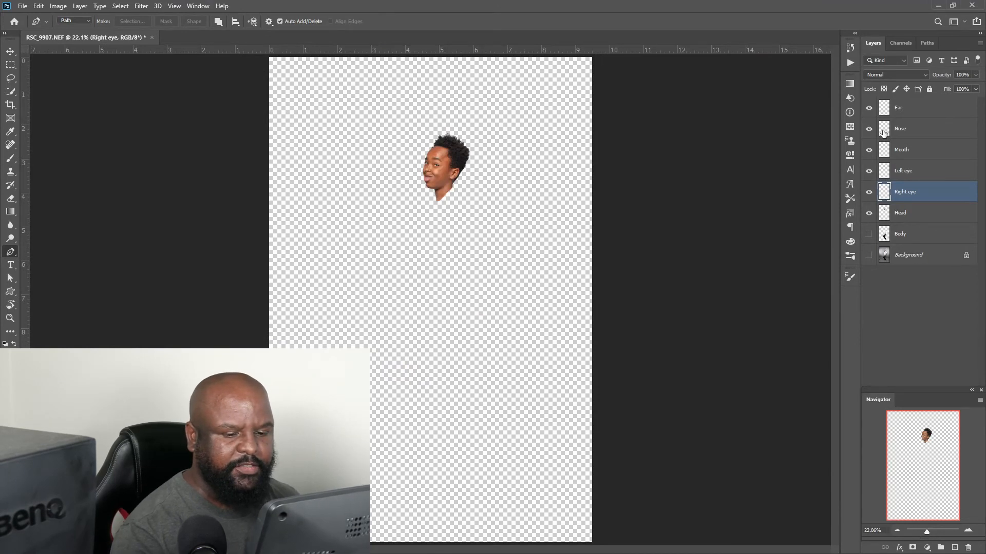
pyautogui.click(869, 212)
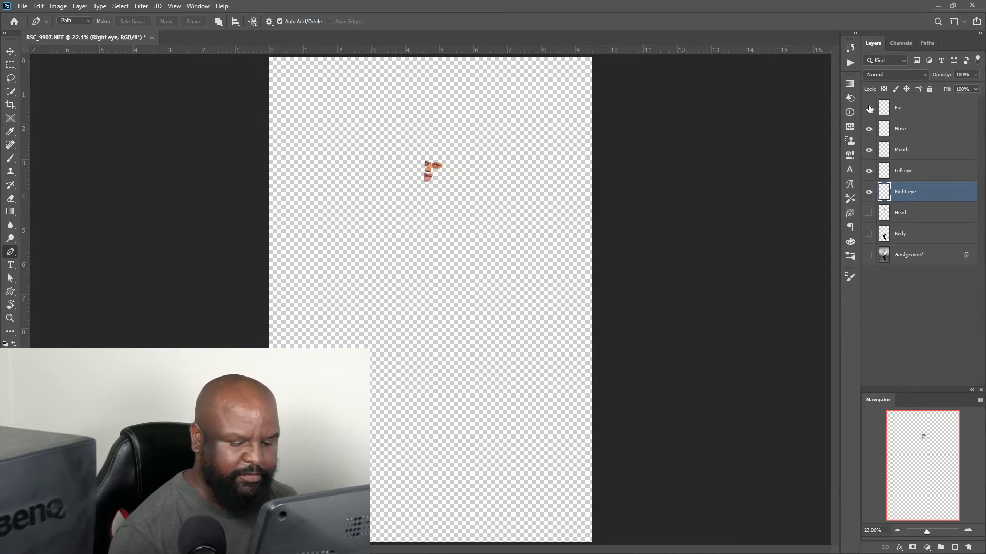
pyautogui.moveTo(927, 532); pyautogui.dragTo(936, 530)
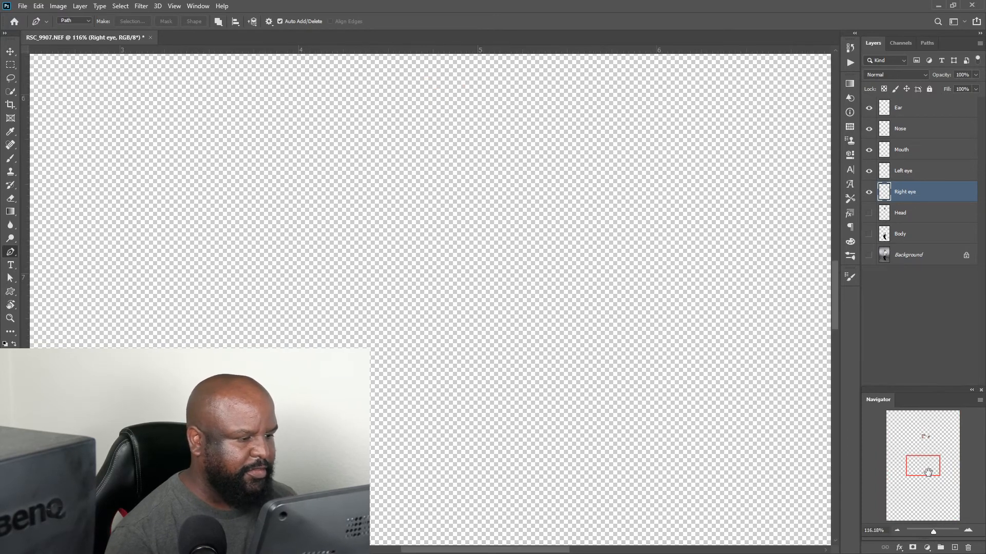
pyautogui.moveTo(928, 471); pyautogui.dragTo(931, 446)
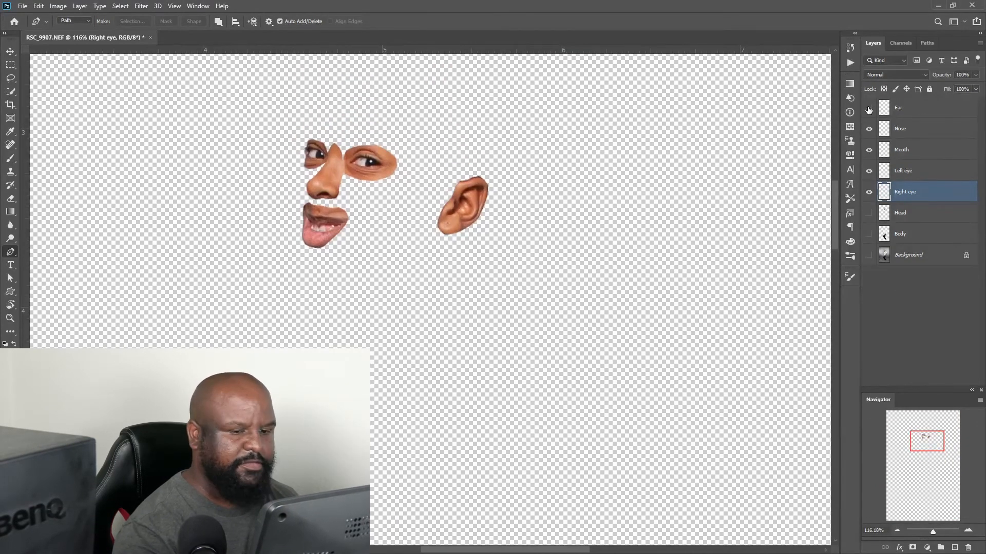
# Check the Ear, Nose, Mouth, Left eye and Right eye cutouts by hiding and reshowing each layer, and show the Head layer again.
pyautogui.click(869, 107)
pyautogui.click(869, 107)
pyautogui.click(870, 129)
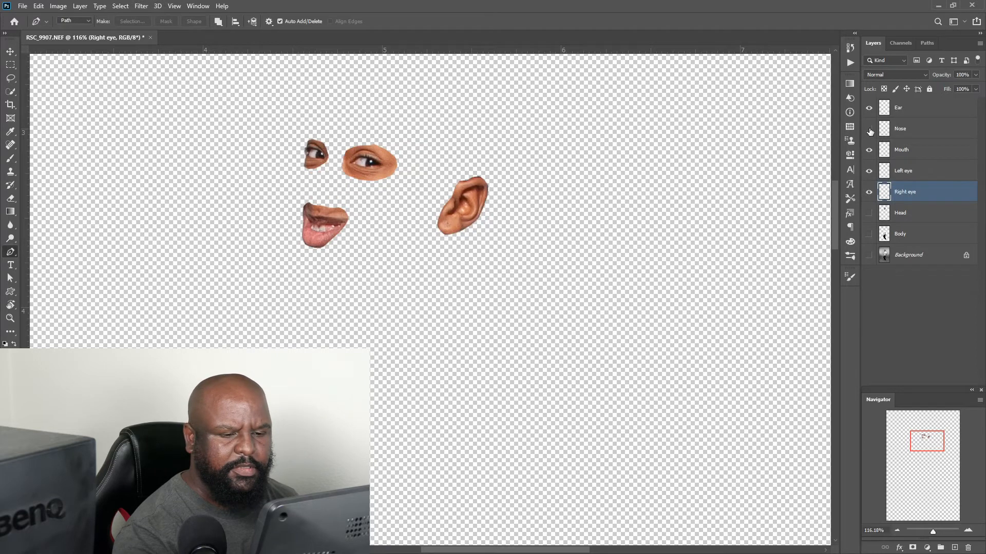
pyautogui.click(870, 129)
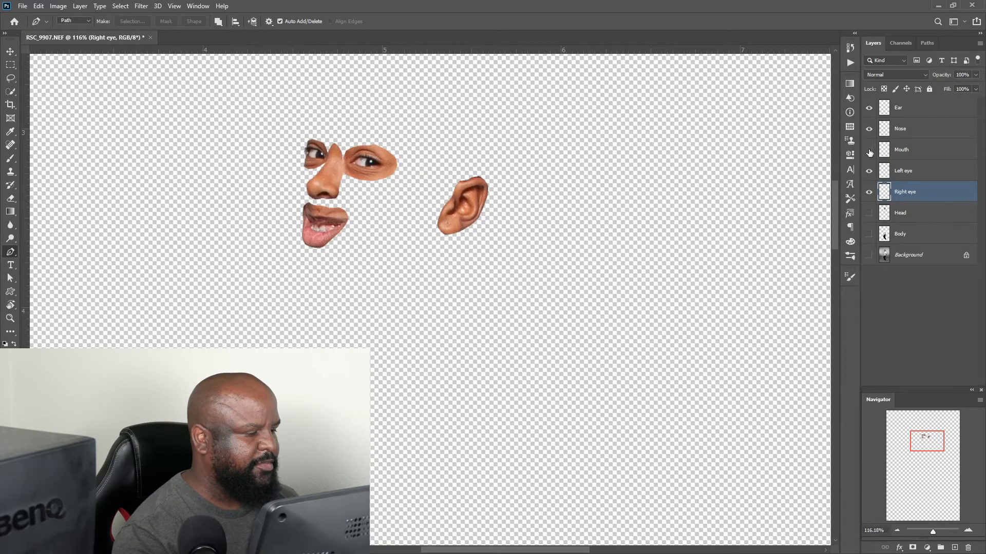
pyautogui.click(870, 151)
pyautogui.click(870, 151)
pyautogui.click(869, 171)
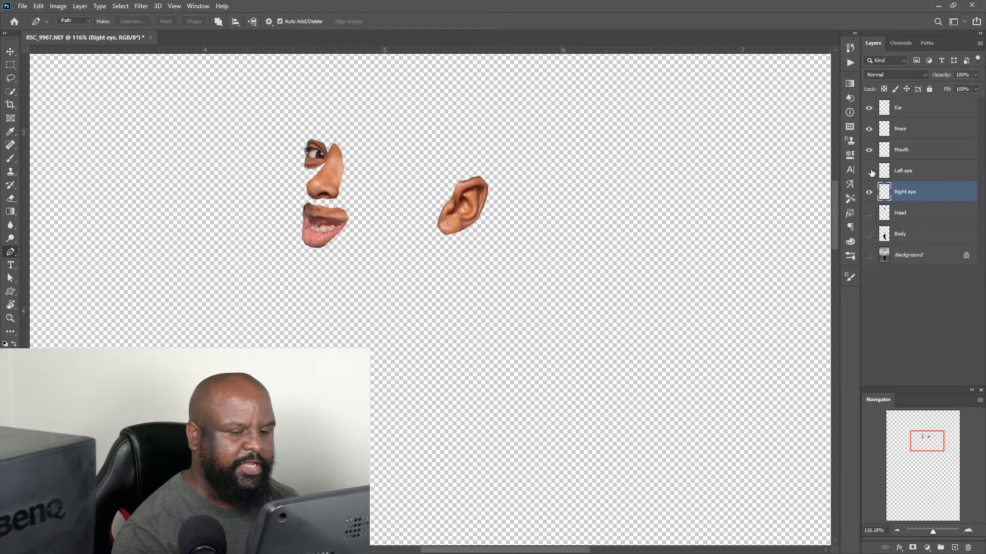
pyautogui.click(870, 171)
pyautogui.click(870, 192)
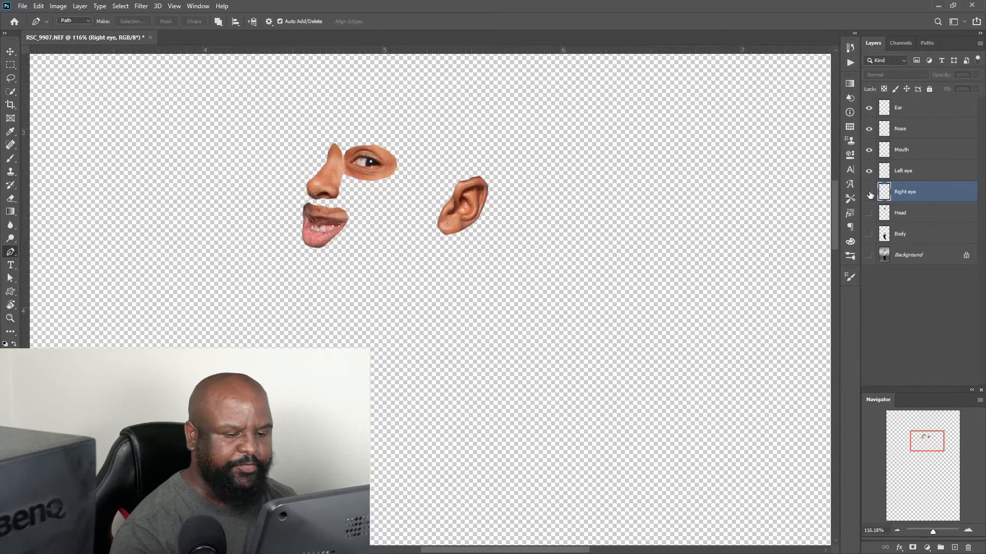
pyautogui.click(869, 193)
pyautogui.click(869, 213)
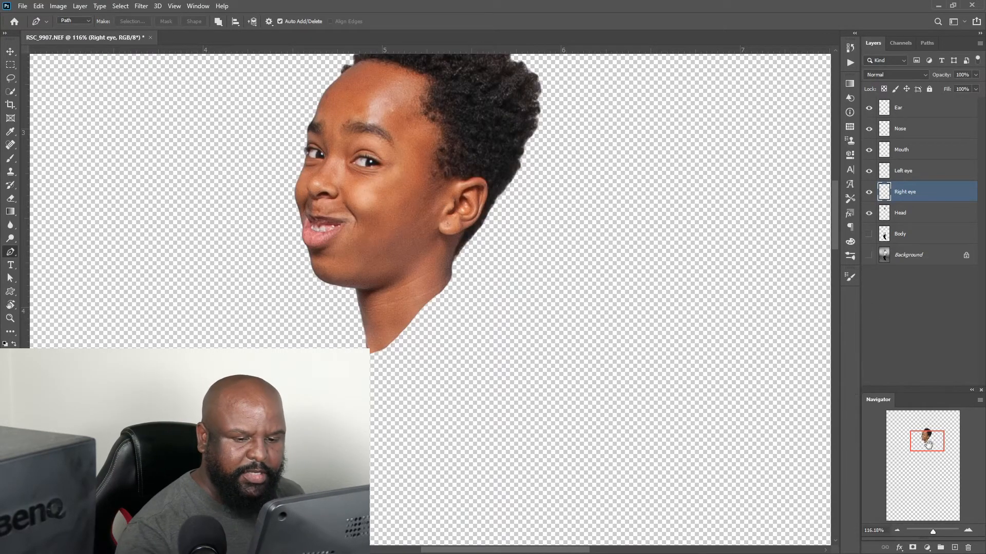
# Show the Body layer and hide the Head layer and all facial feature layers, leaving the whole body in view.
pyautogui.click(913, 216)
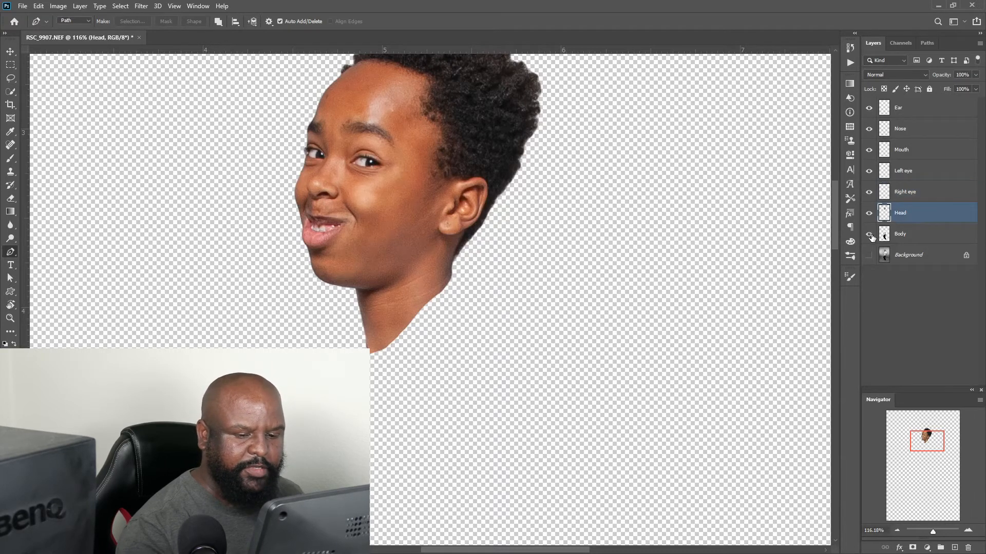
pyautogui.click(870, 234)
pyautogui.moveTo(869, 212); pyautogui.dragTo(869, 107)
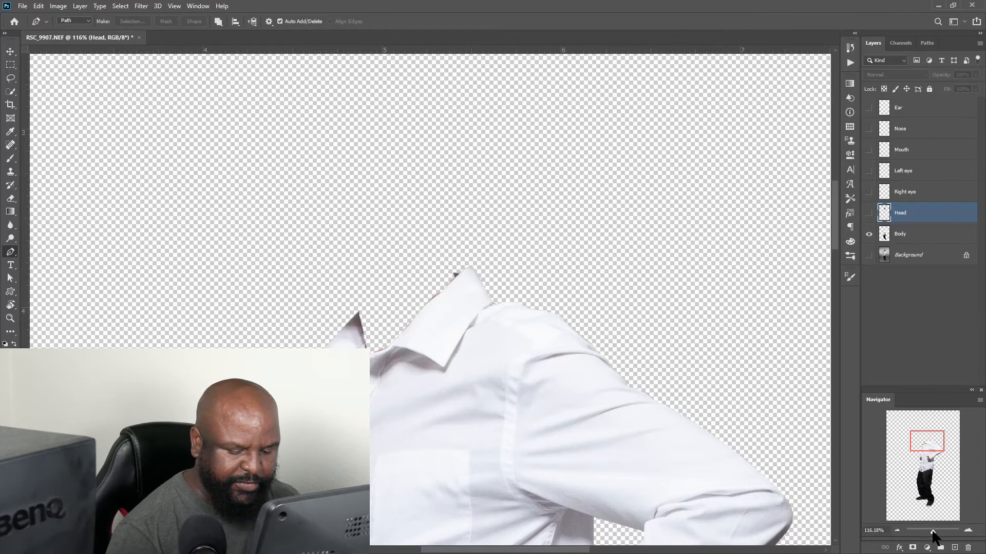
pyautogui.moveTo(932, 532); pyautogui.dragTo(926, 532)
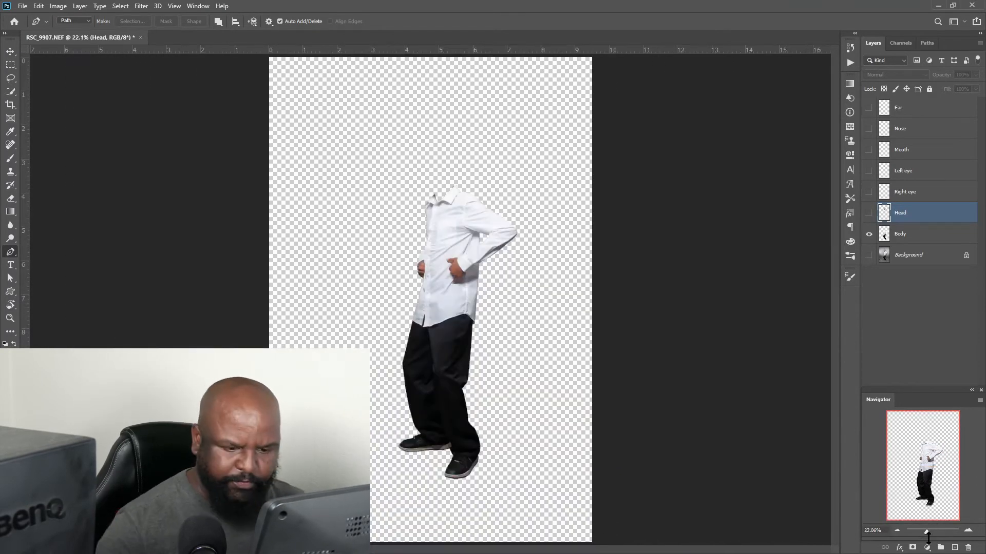
# Select the Body layer's outline and scale the headless body down proportionally to about 80.67%, clearing the selection.
pyautogui.click(904, 236)
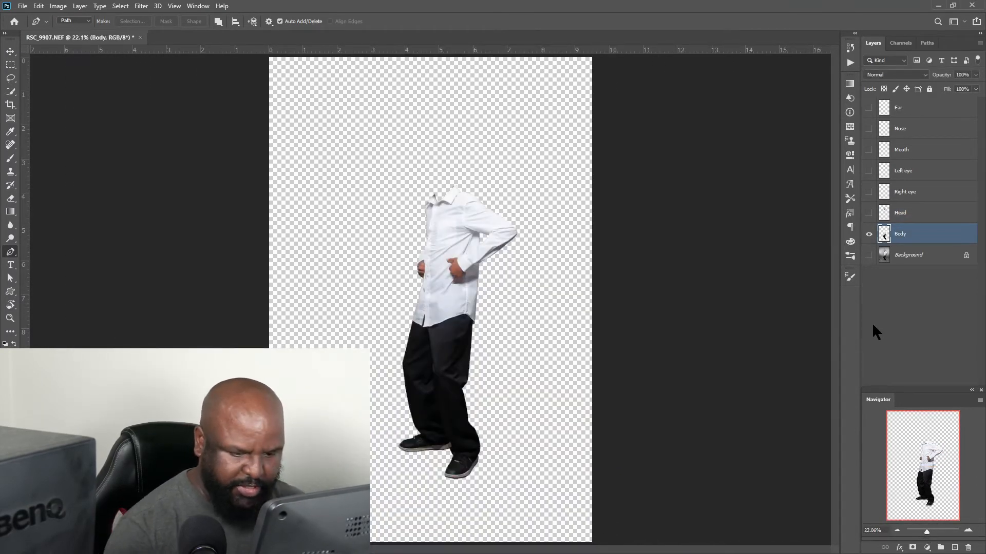
pyautogui.keyDown('ctrl'); pyautogui.click(884, 233); pyautogui.keyUp('ctrl')
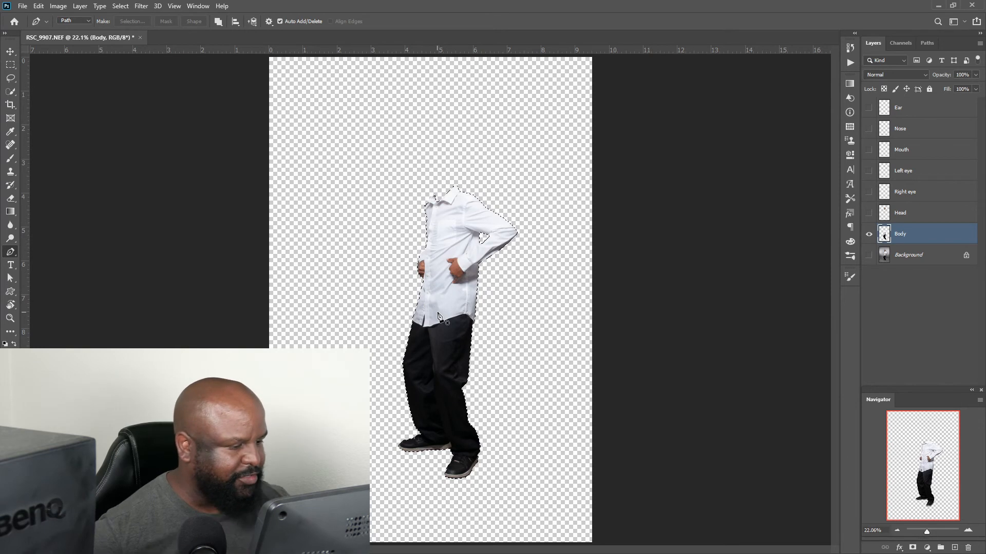
pyautogui.hotkey('ctrl', 't')
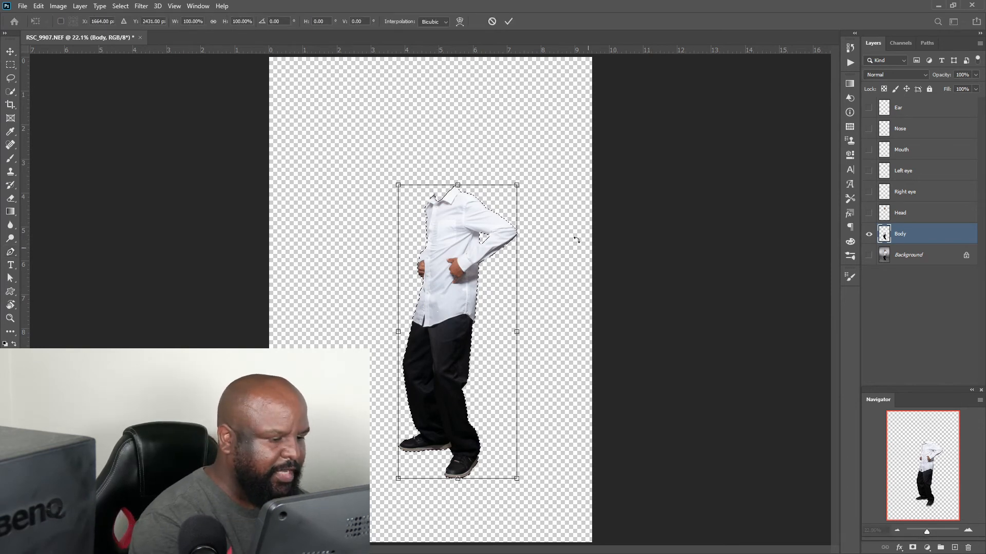
pyautogui.moveTo(518, 184); pyautogui.dragTo(509, 213)
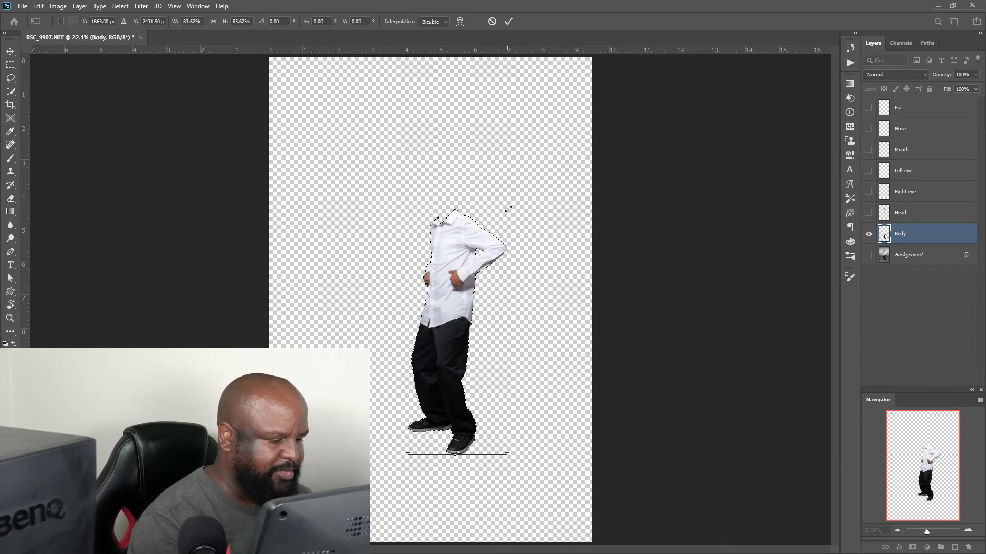
pyautogui.moveTo(508, 209); pyautogui.dragTo(505, 214)
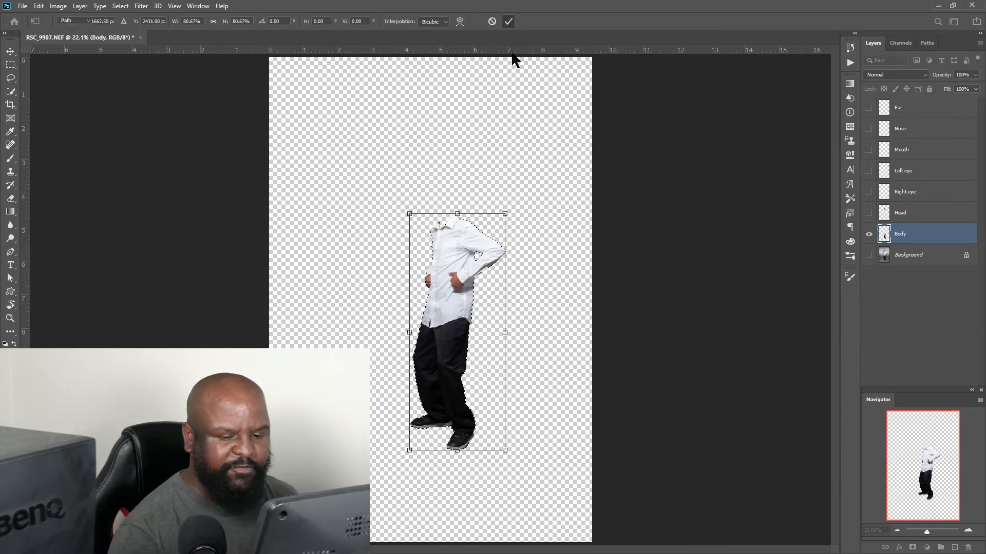
pyautogui.press('Return')
pyautogui.press('p')
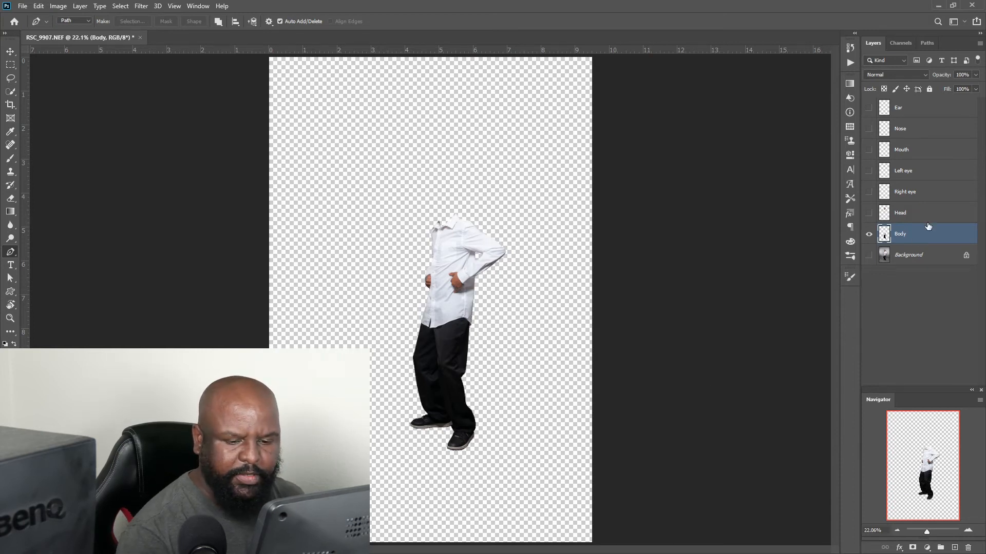
# Convert the Body layer to a smart object and open it in the Liquify filter.
pyautogui.rightClick(944, 235)
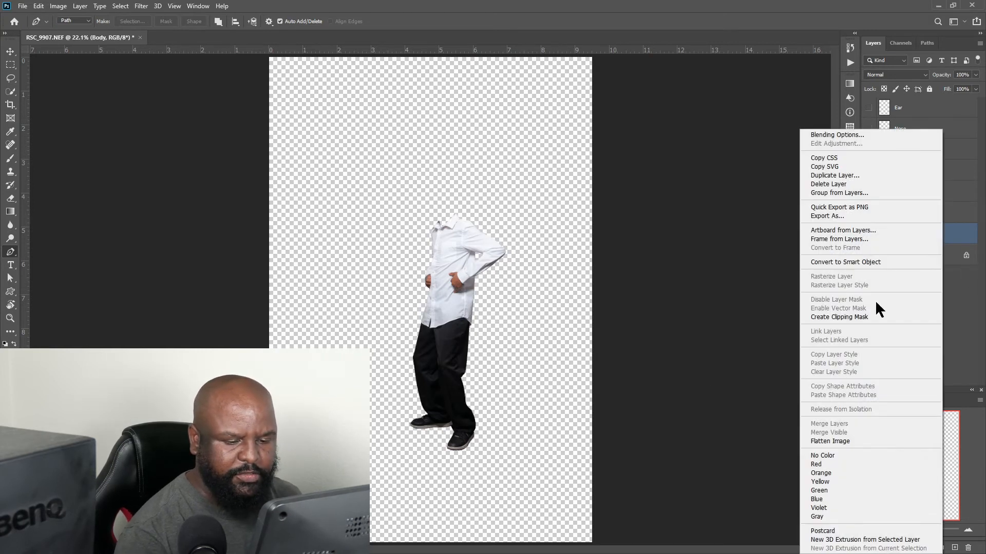
pyautogui.click(879, 258)
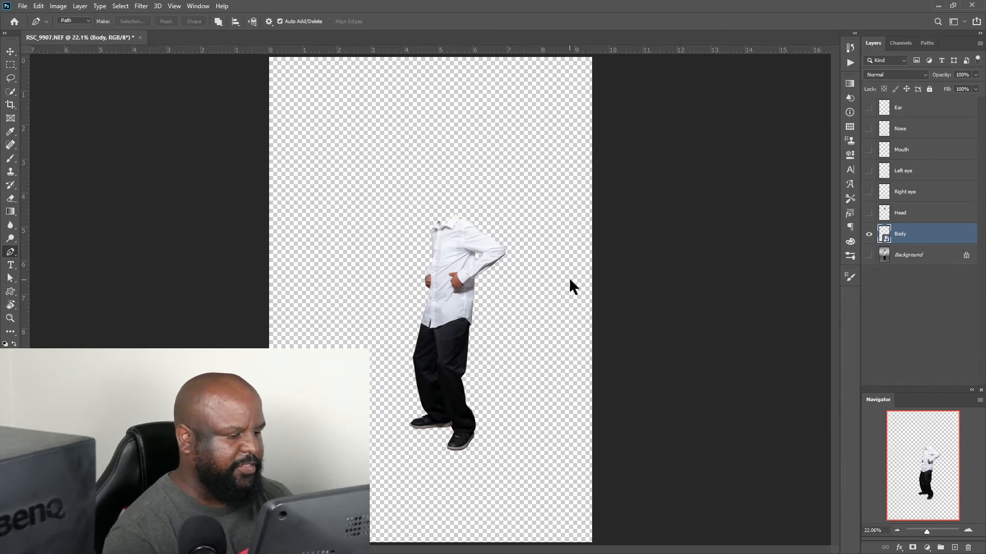
pyautogui.hotkey('ctrl', 'shift', 'x')
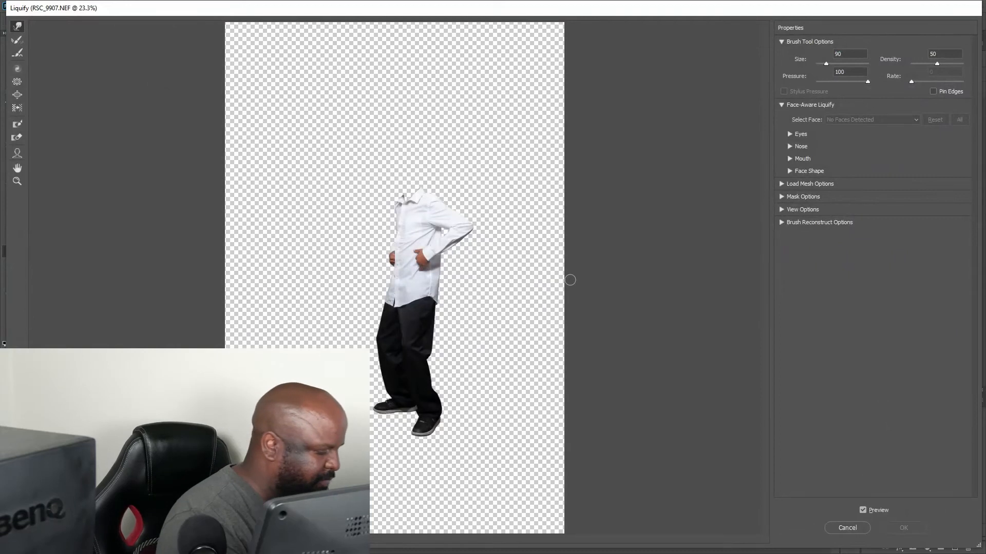
# Enlarge the shoes with Liquify's Bloat tool, using brush sizes of 400 and 250.
pyautogui.hotkey('ctrl', '+')
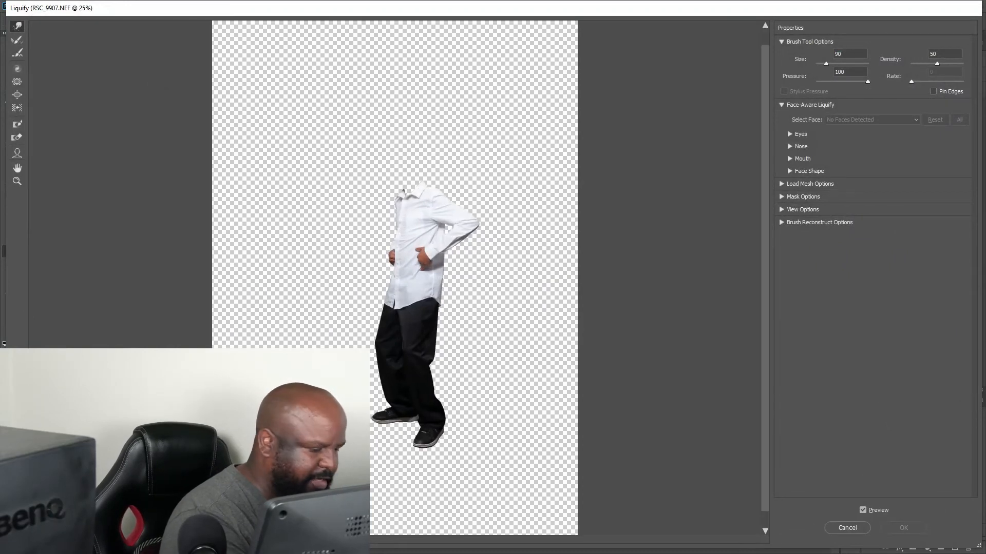
pyautogui.hotkey('ctrl', '+')
pyautogui.hotkey('ctrl', '+')
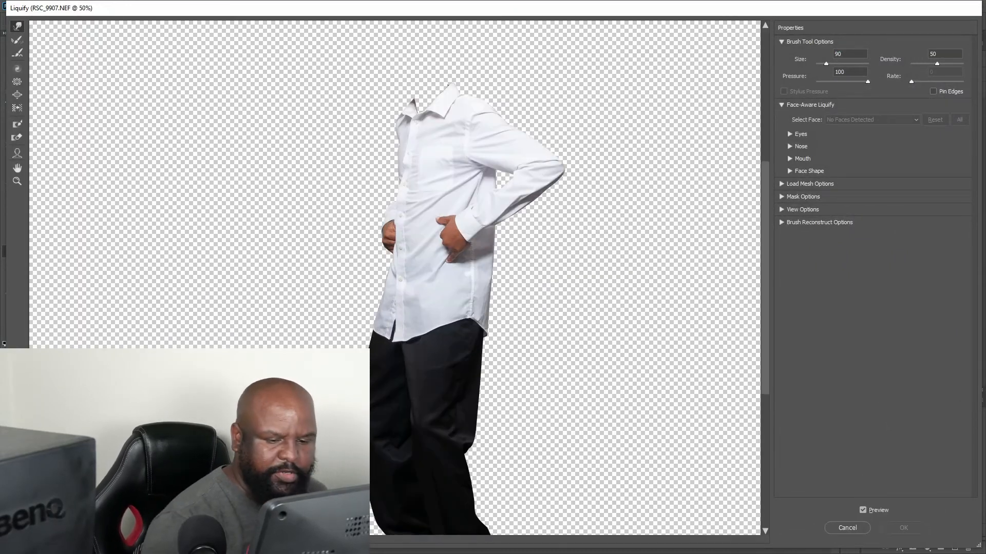
pyautogui.scroll(-5, 764, 285)
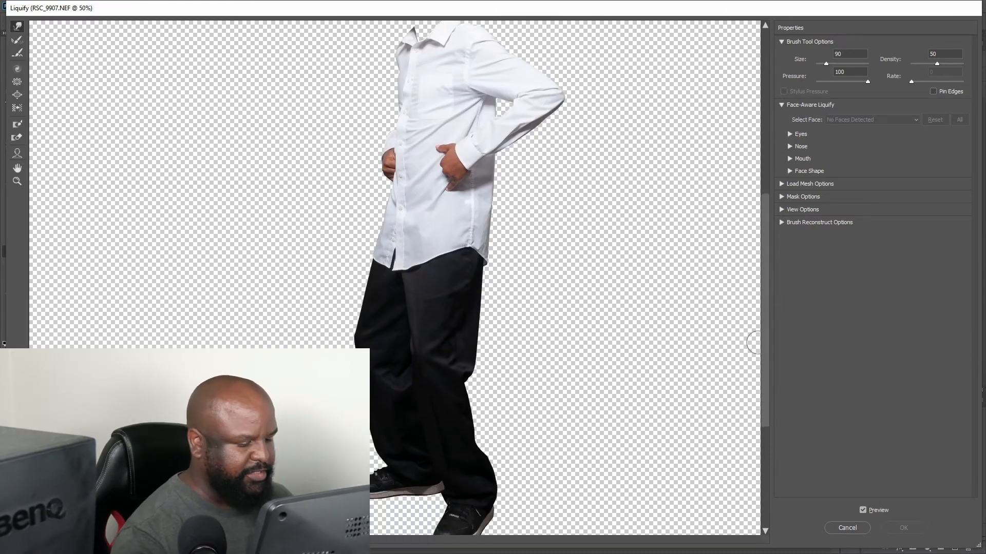
pyautogui.moveTo(765, 300); pyautogui.dragTo(766, 322)
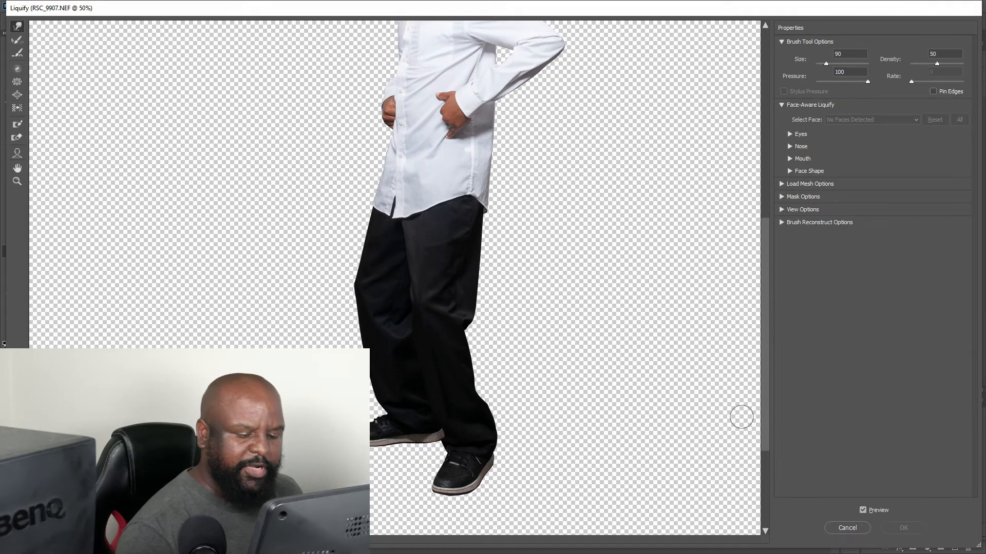
pyautogui.moveTo(763, 380); pyautogui.dragTo(764, 386)
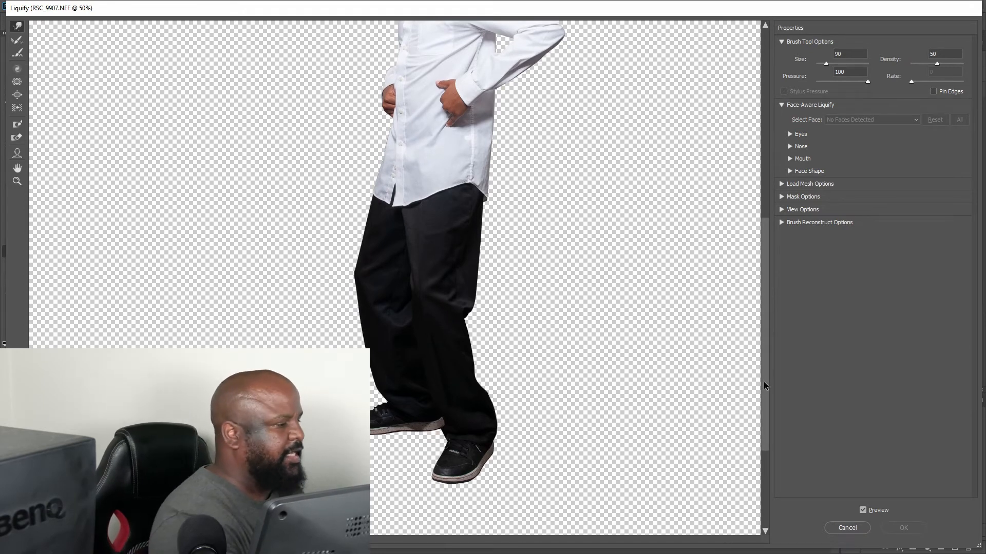
pyautogui.click(10, 95)
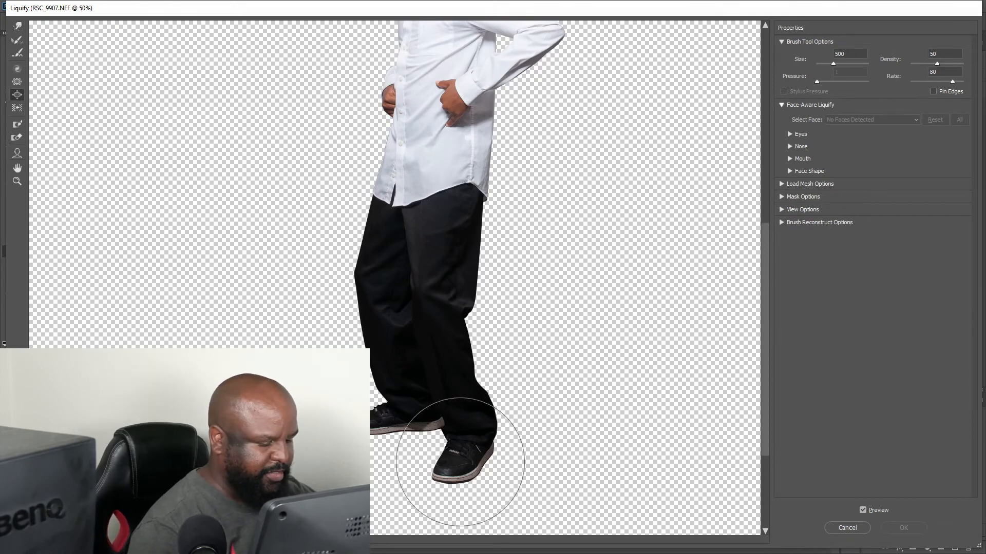
pyautogui.press('[')
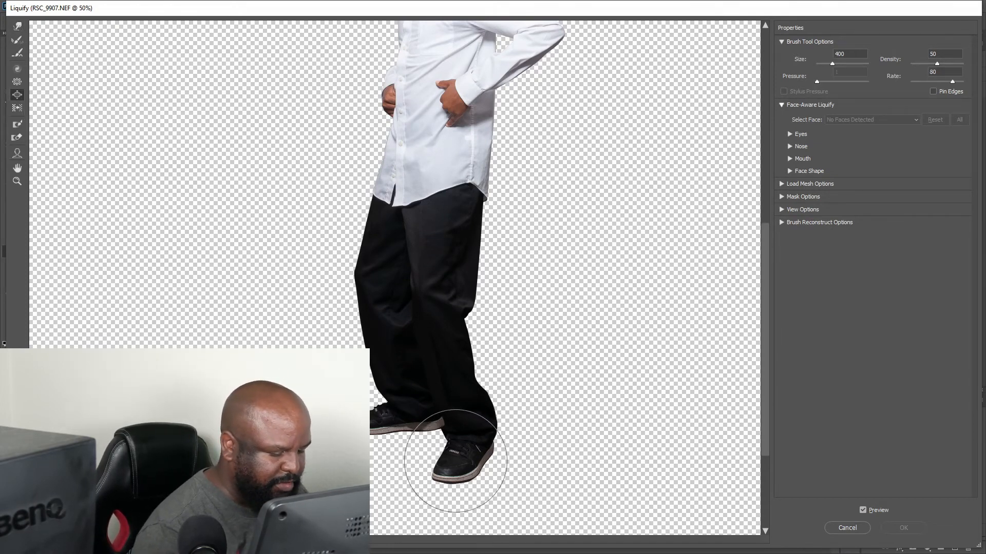
pyautogui.moveTo(456, 467); pyautogui.dragTo(450, 470)
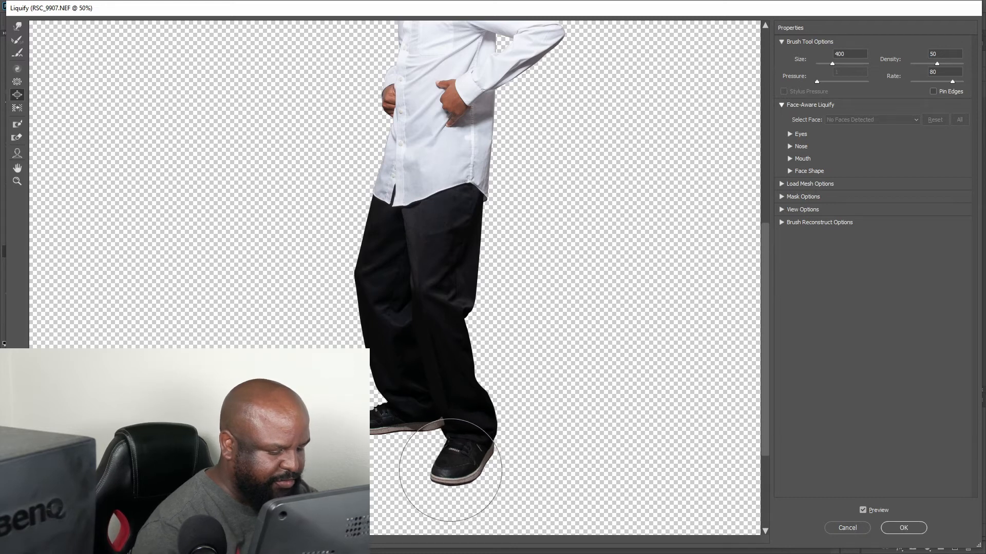
pyautogui.press('[')
pyautogui.press('[')
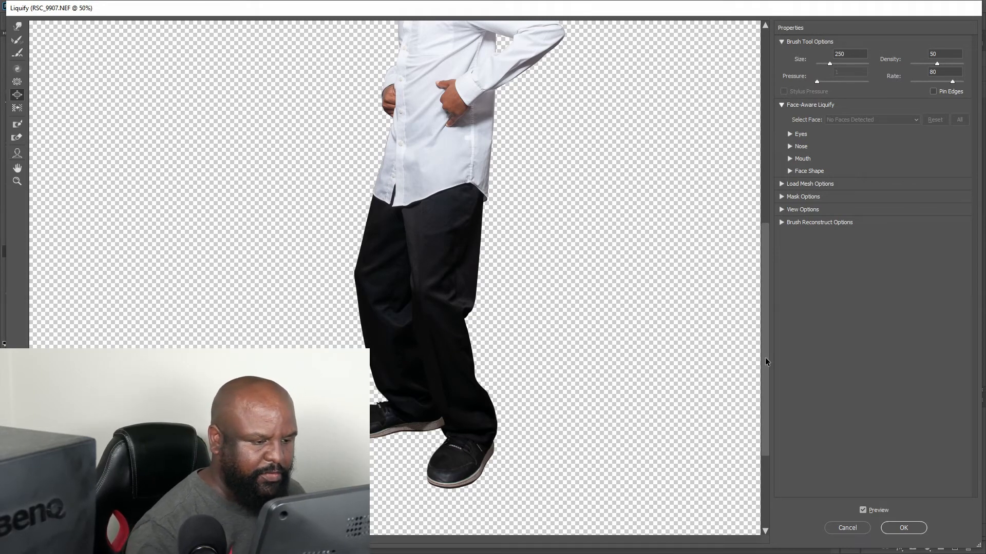
# Shrink both hands with Liquify's Pucker tool at brush size 300.
pyautogui.moveTo(765, 359); pyautogui.dragTo(762, 298)
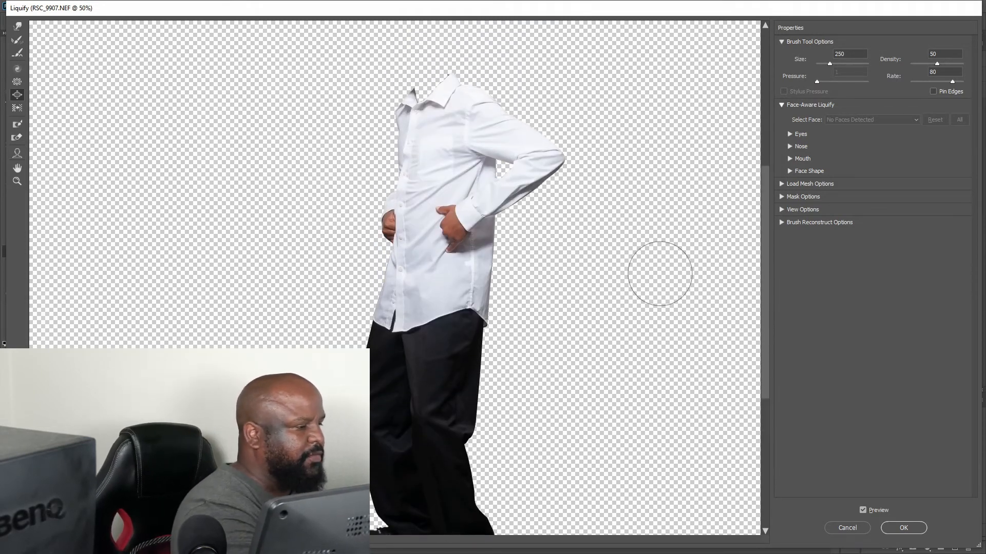
pyautogui.click(17, 81)
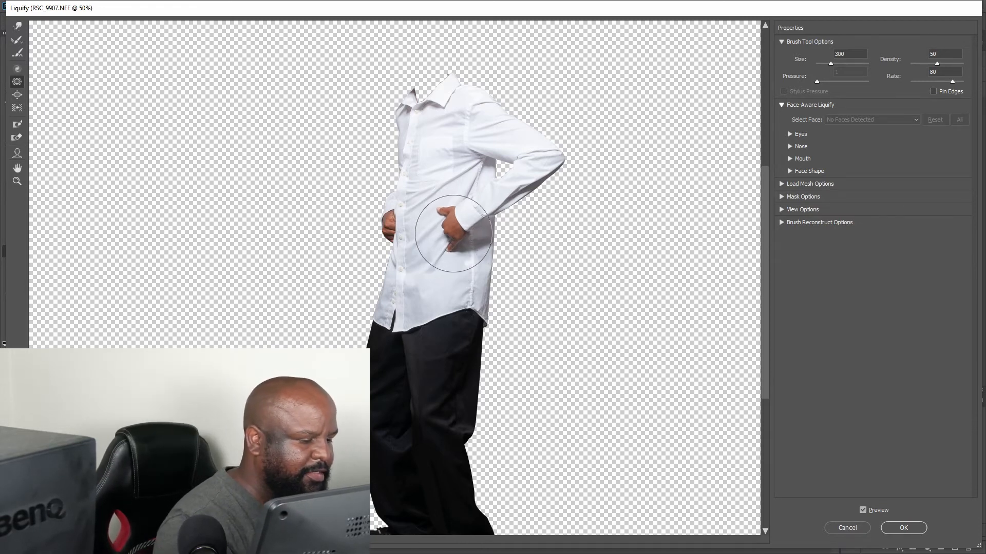
pyautogui.click(387, 223)
pyautogui.click(388, 226)
pyautogui.click(387, 226)
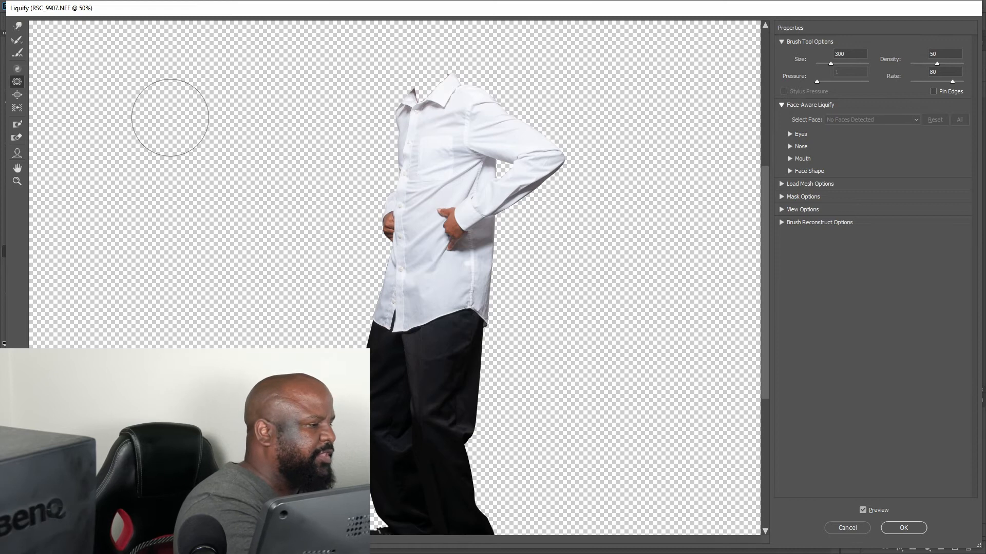
# Slim the sleeve of the bent arm with the Forward Warp tool at brush size 175.
pyautogui.click(19, 28)
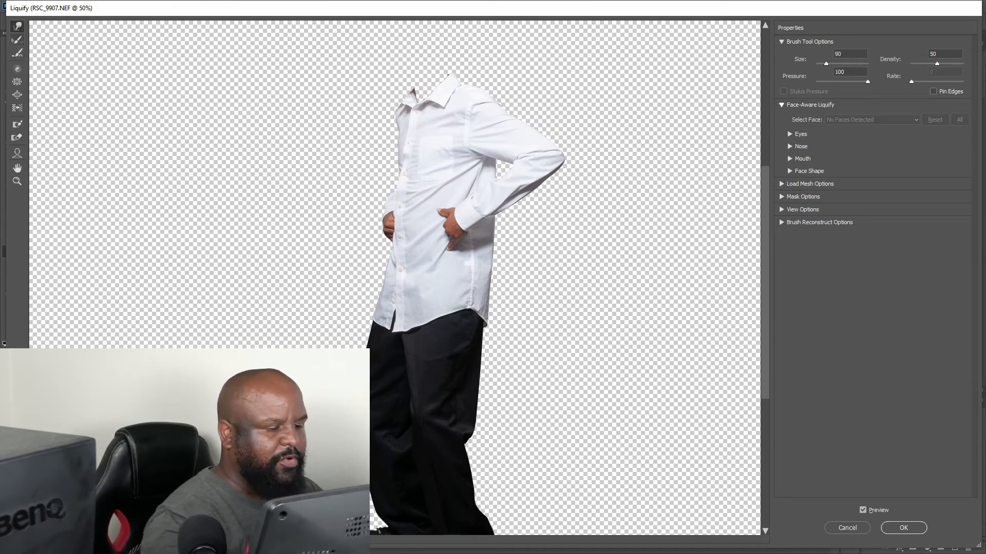
pyautogui.press(']')
pyautogui.press(']')
pyautogui.press(']')
pyautogui.press(']')
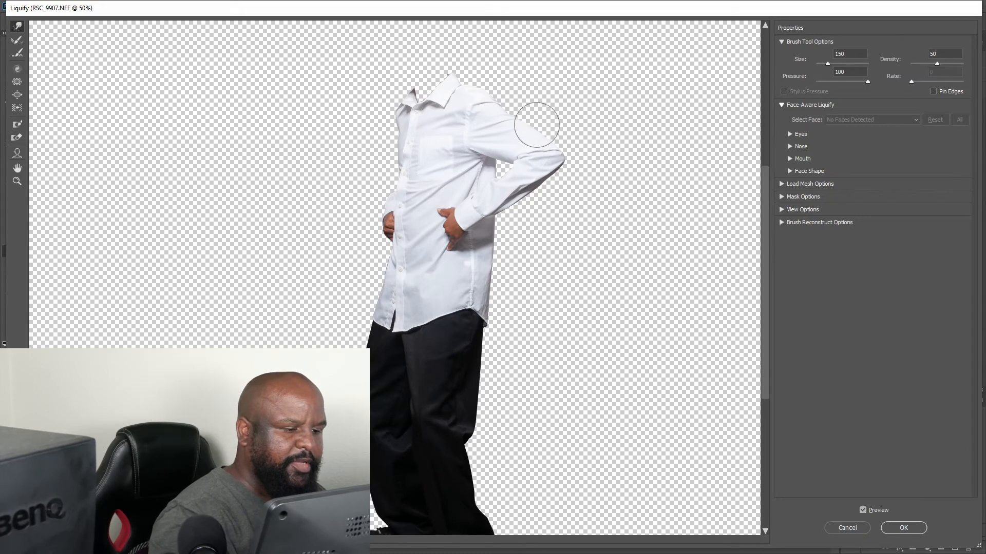
pyautogui.press(']')
pyautogui.press(']')
pyautogui.press(']')
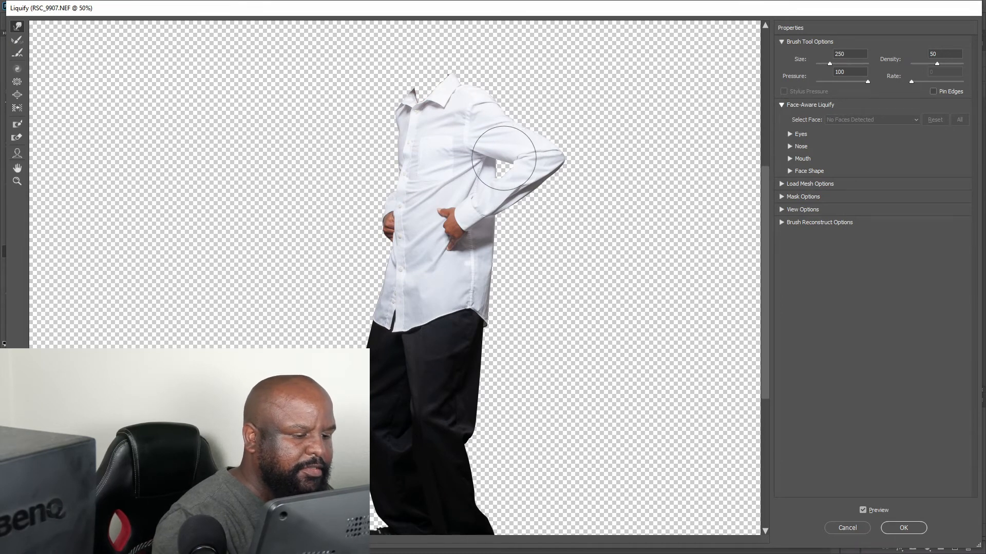
pyautogui.press('[')
pyautogui.press('[')
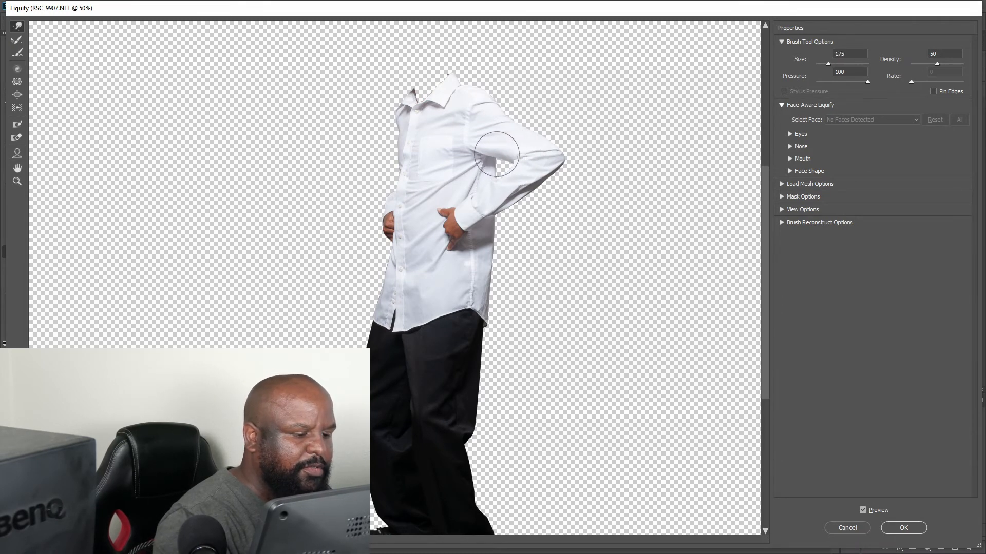
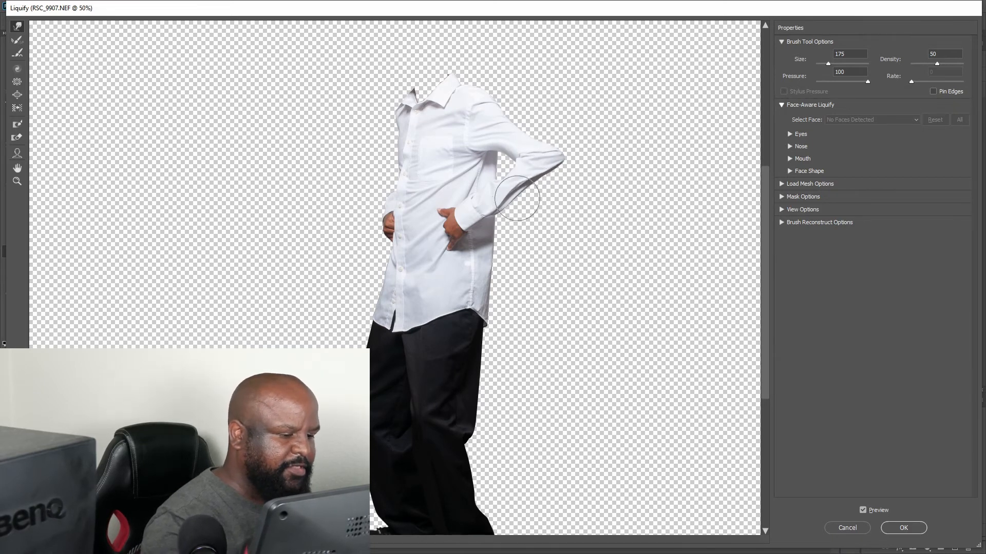
# Push in the back of the shirt at the waist with the Forward Warp brush at size 300.
pyautogui.press(']')
pyautogui.press(']')
pyautogui.press(']')
pyautogui.press(']')
pyautogui.press(']')
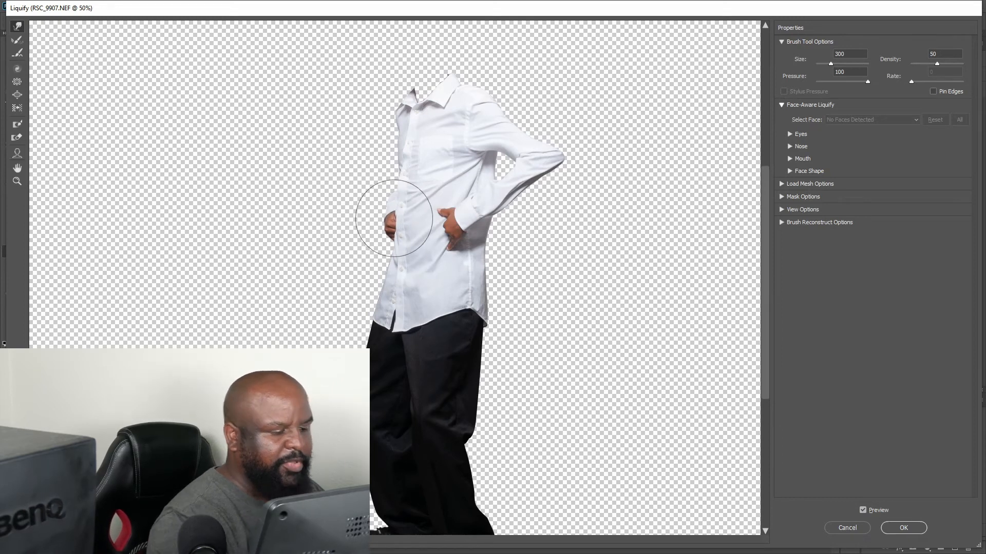
pyautogui.press(']')
pyautogui.press(']')
pyautogui.press(']')
pyautogui.press(']')
pyautogui.press(']')
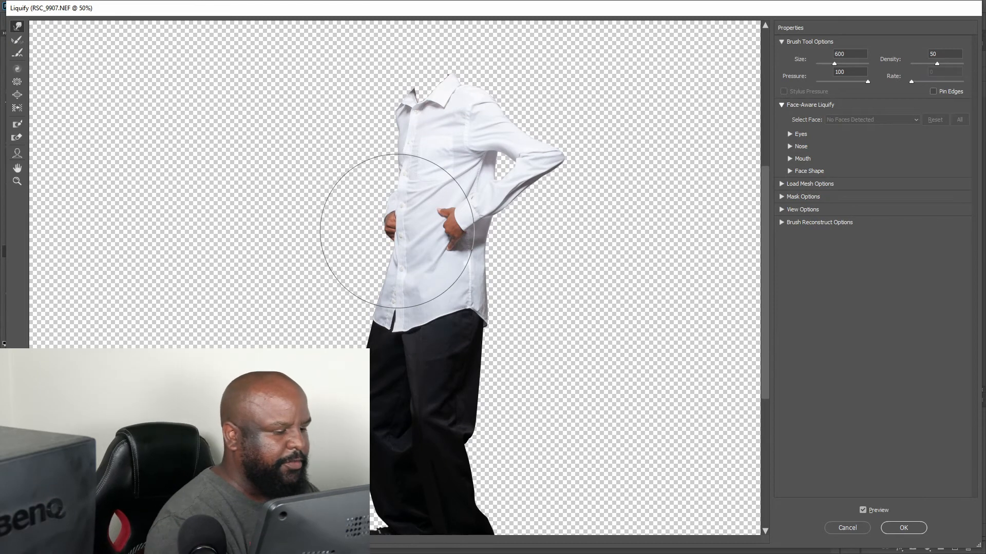
pyautogui.press('[')
pyautogui.press('[')
pyautogui.press('[')
pyautogui.press('[')
pyautogui.press('[')
pyautogui.press('[')
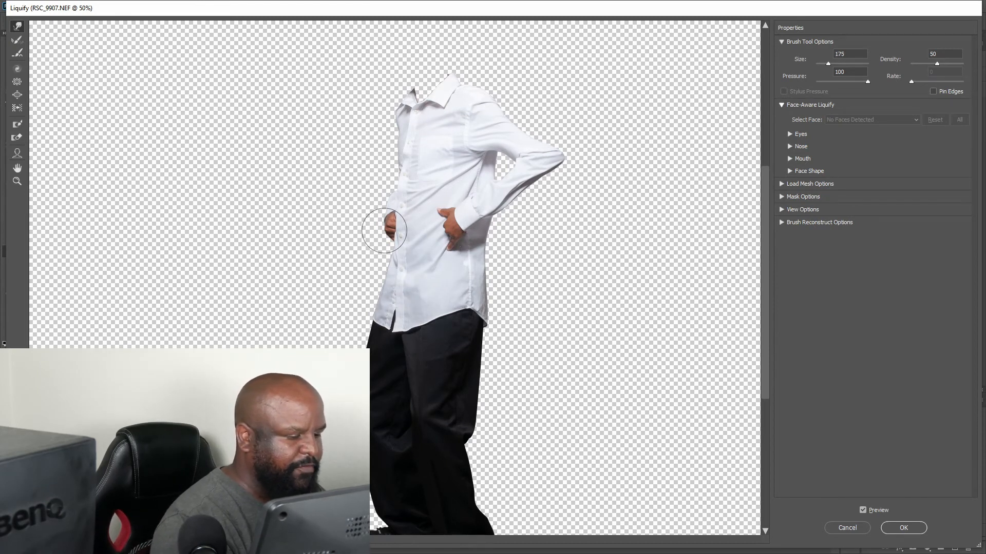
pyautogui.press('[')
pyautogui.press('[')
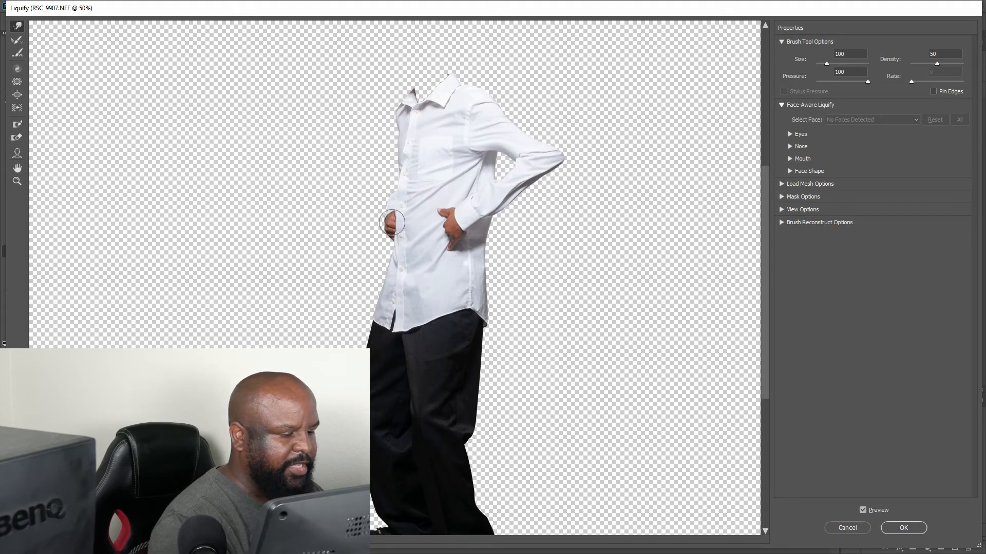
# Push the front edge of the shirt and the far hand inward with the Forward Warp brush at size 300.
pyautogui.press(']')
pyautogui.press(']')
pyautogui.press(']')
pyautogui.press(']')
pyautogui.press(']')
pyautogui.press(']')
pyautogui.press(']')
pyautogui.press(']')
pyautogui.press(']')
pyautogui.press(']')
pyautogui.press(']')
pyautogui.press(']')
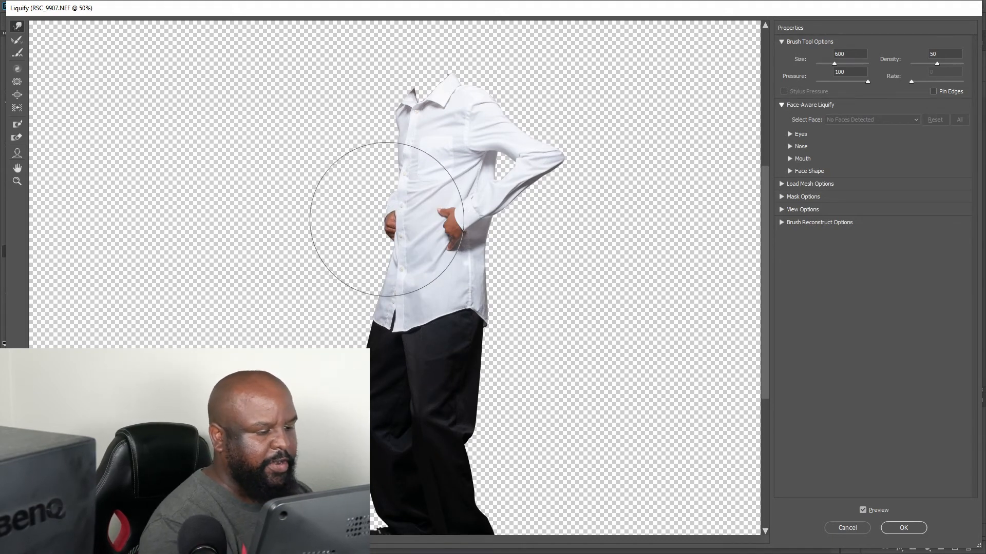
pyautogui.press('[')
pyautogui.press('[')
pyautogui.press('[')
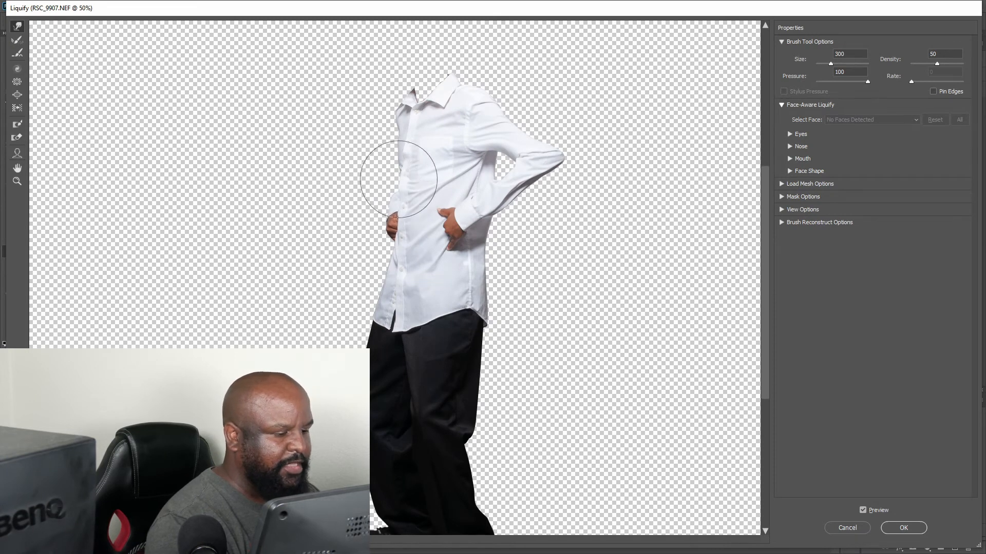
pyautogui.moveTo(399, 176); pyautogui.dragTo(392, 244)
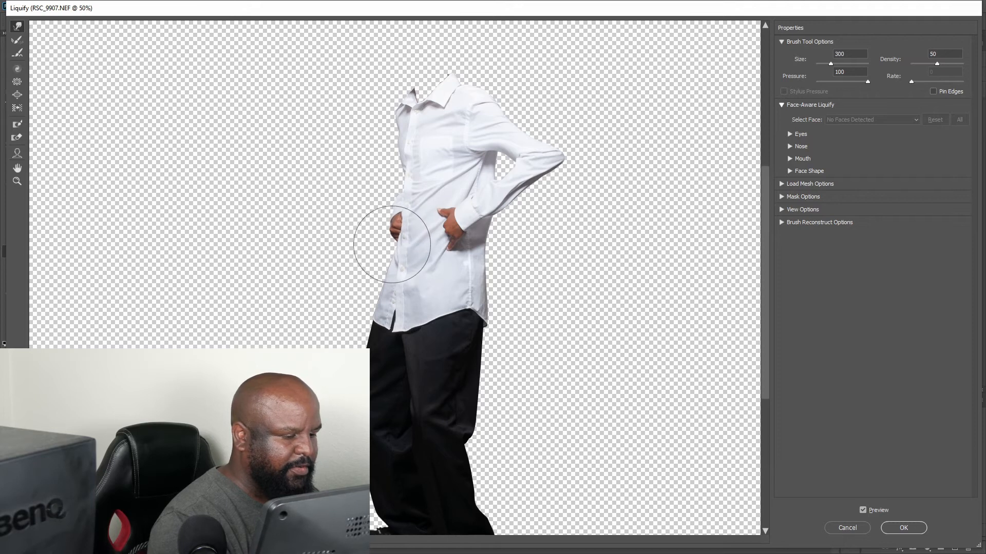
# Pull the elbow of the bent arm inward with the Forward Warp brush at size 500.
pyautogui.press(']')
pyautogui.press(']')
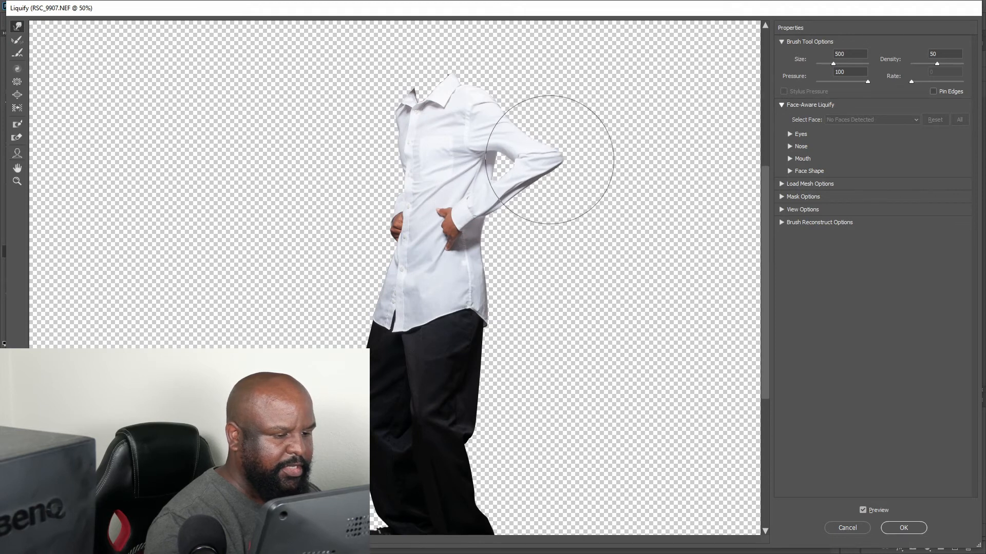
pyautogui.moveTo(567, 147); pyautogui.dragTo(545, 166)
pyautogui.press('[')
pyautogui.press('[')
pyautogui.press('[')
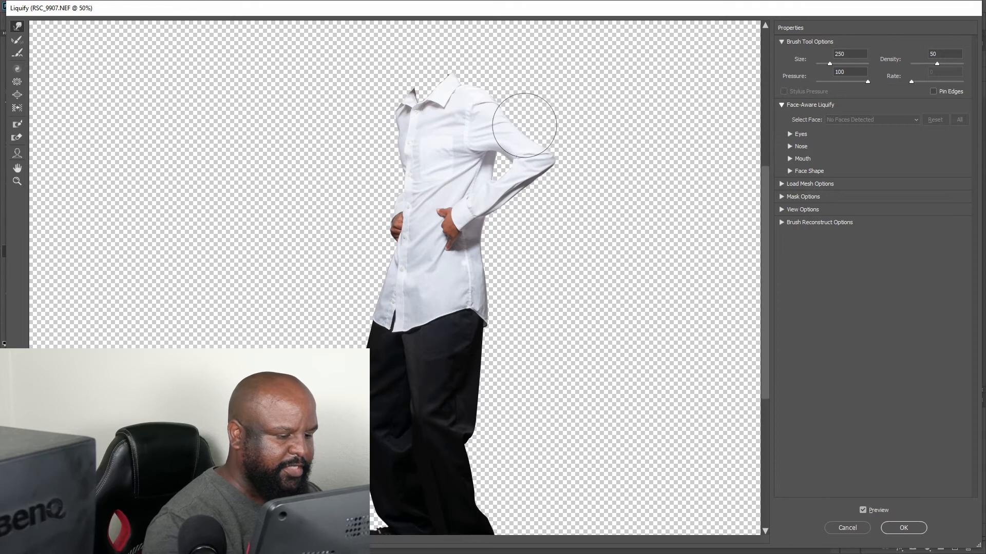
pyautogui.press(']')
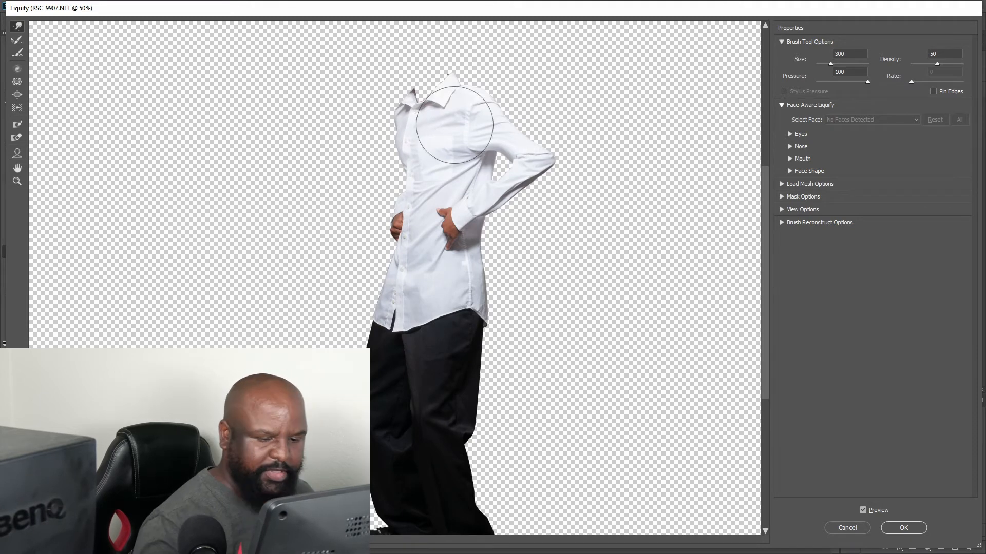
# Slim the trouser legs around the thighs and knees with the Forward Warp brush at size 600.
pyautogui.moveTo(765, 235); pyautogui.dragTo(765, 269)
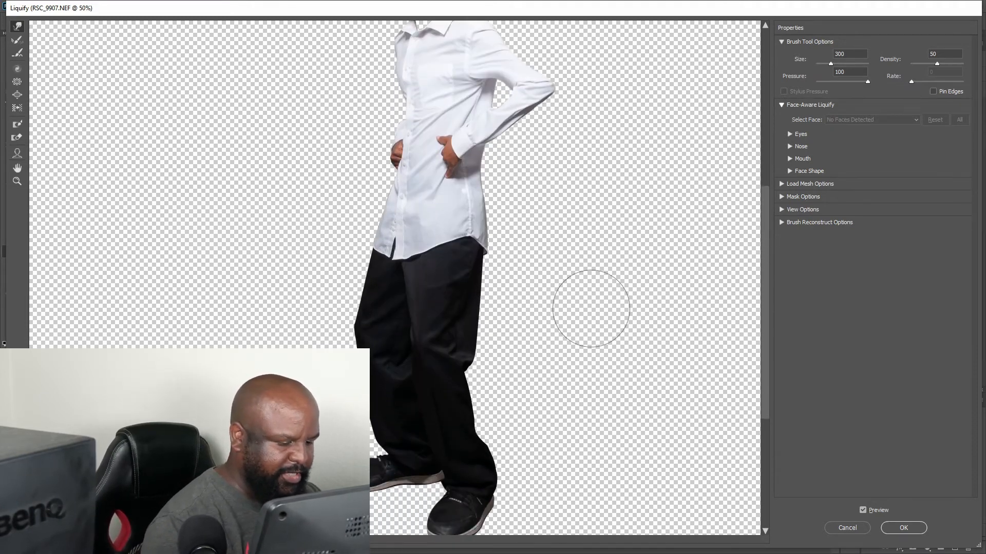
pyautogui.press(']')
pyautogui.press(']')
pyautogui.press(']')
pyautogui.press(']')
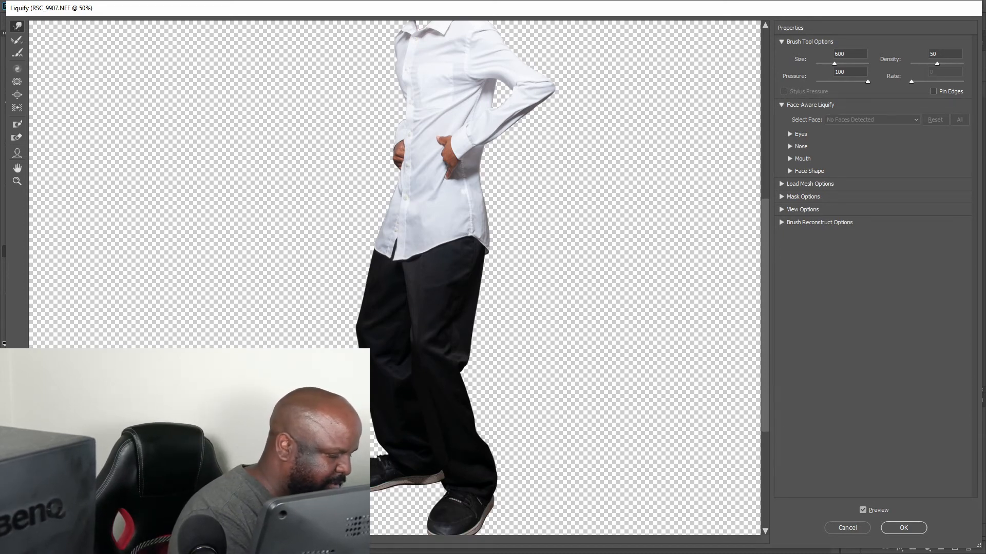
# Compare the warped body with the original at full view and apply the Liquify changes.
pyautogui.click(77, 540)
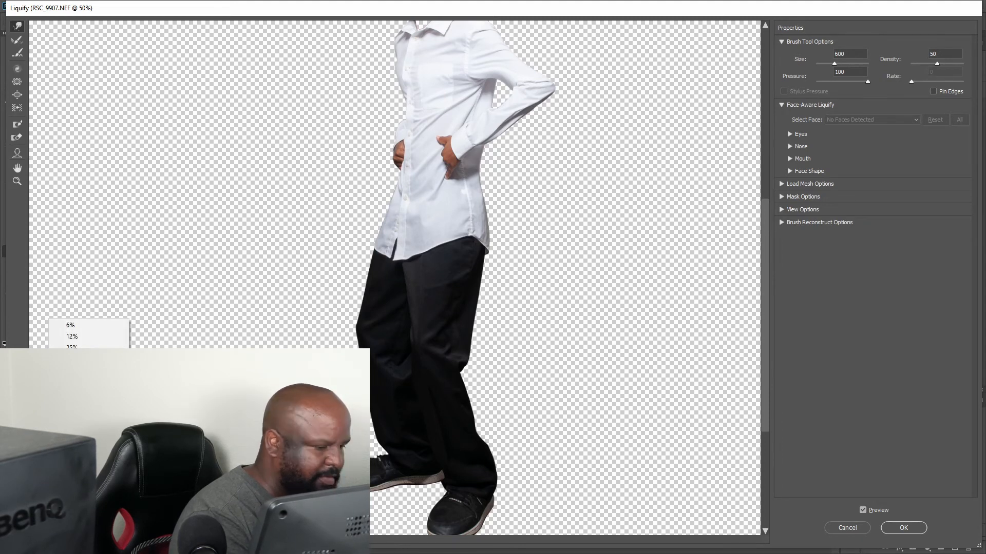
pyautogui.click(72, 449)
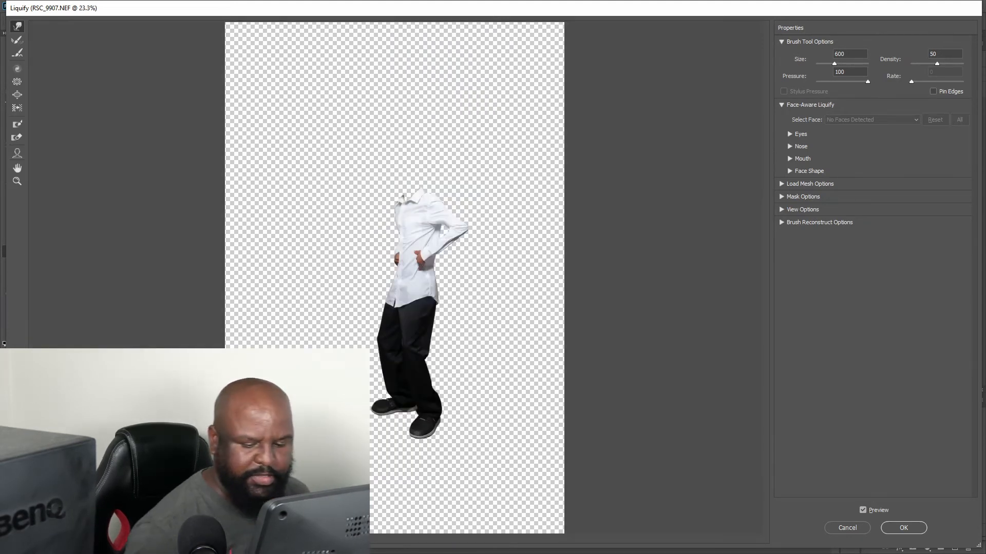
pyautogui.click(863, 509)
pyautogui.click(863, 510)
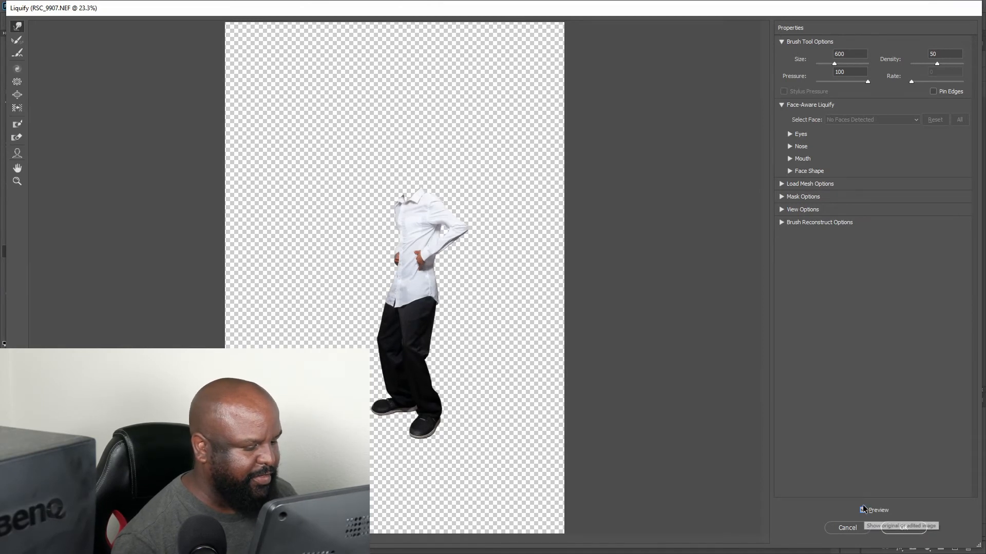
pyautogui.click(863, 509)
pyautogui.click(863, 510)
pyautogui.click(864, 511)
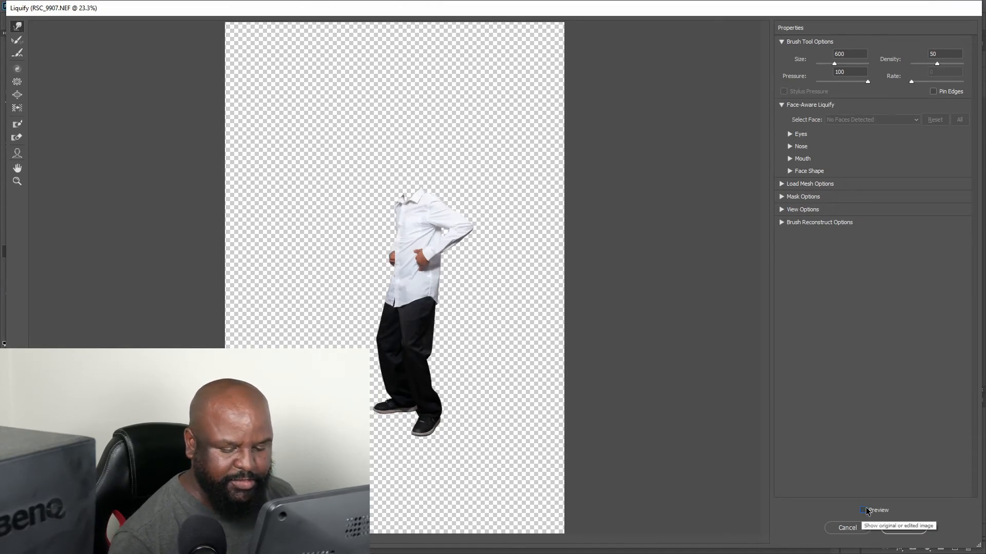
pyautogui.click(864, 510)
pyautogui.click(900, 528)
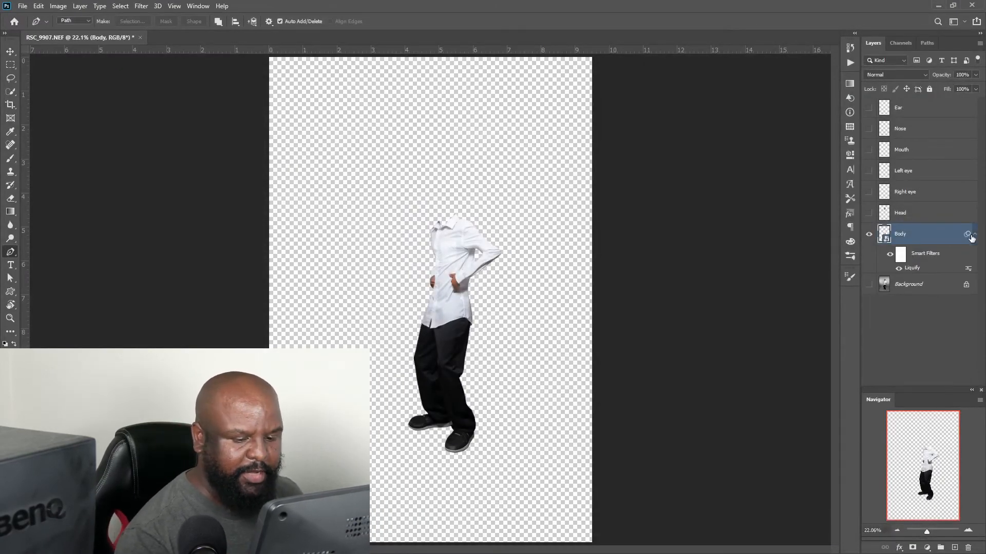
# Compare the body with the Body layer's smart filters off and on.
pyautogui.click(891, 255)
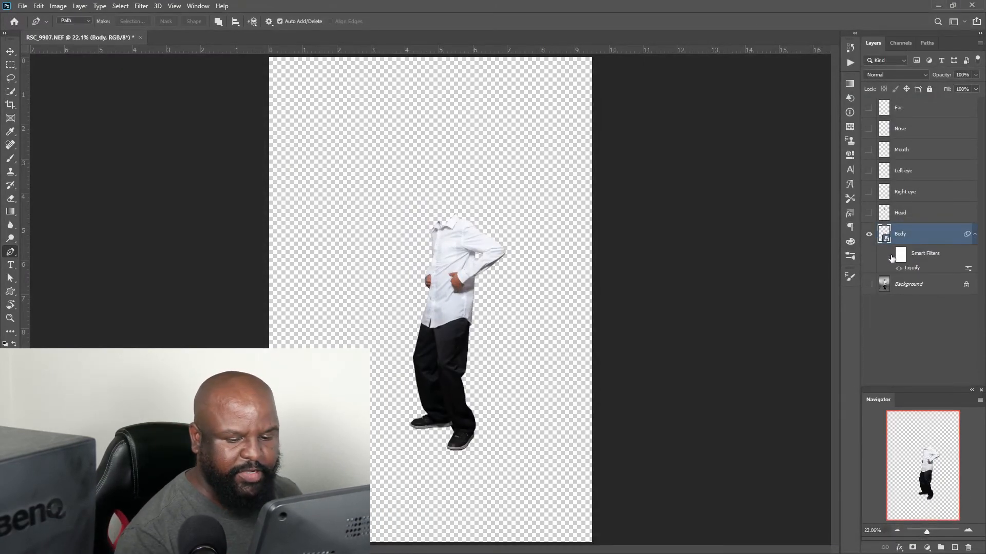
pyautogui.click(891, 256)
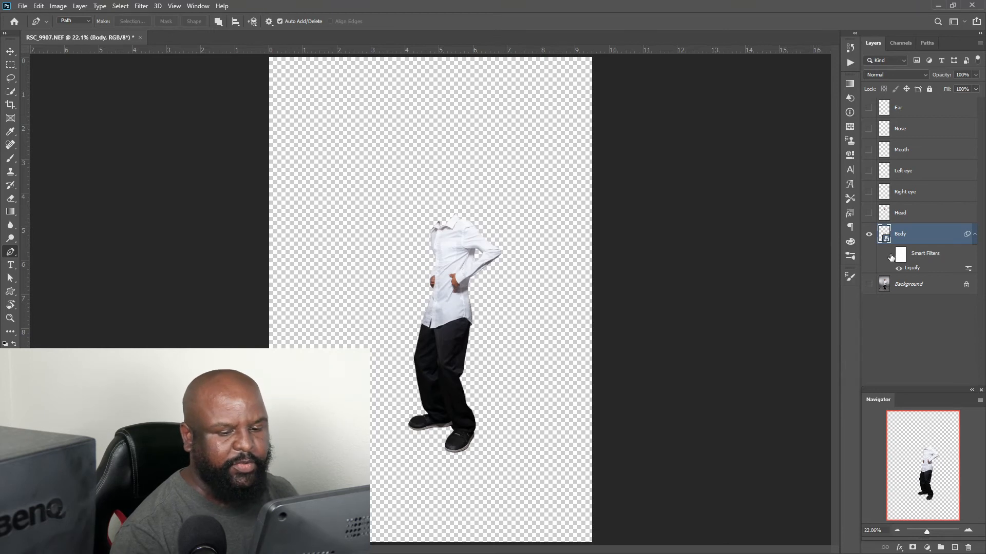
pyautogui.click(891, 256)
pyautogui.click(890, 256)
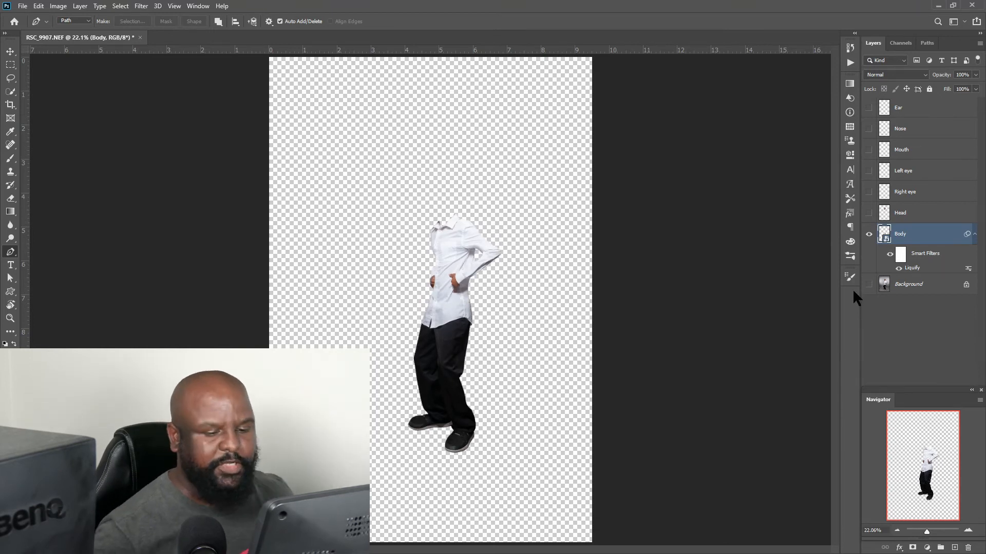
# Make the Head, Right eye, Left eye, Mouth, Nose and Ear layers visible.
pyautogui.click(868, 213)
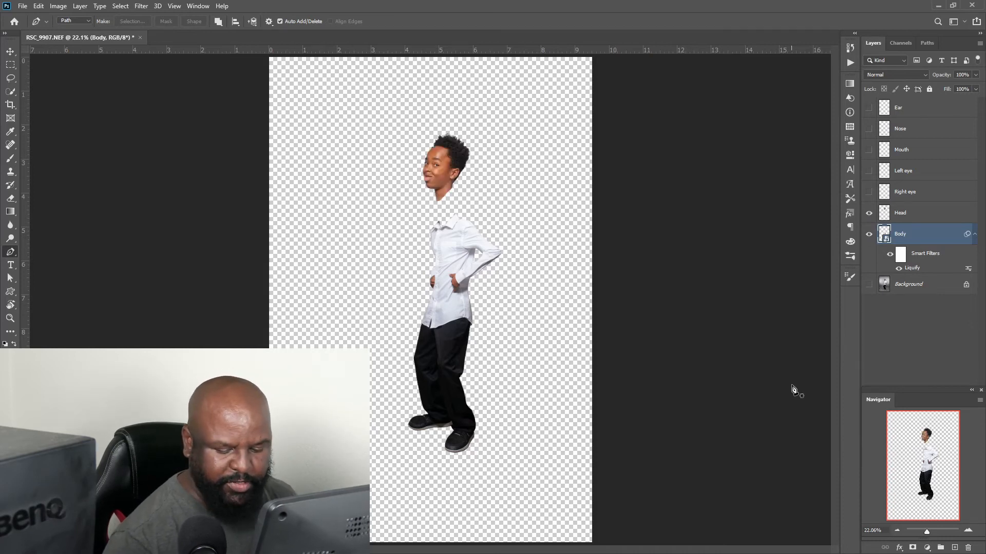
pyautogui.moveTo(930, 529); pyautogui.dragTo(933, 531)
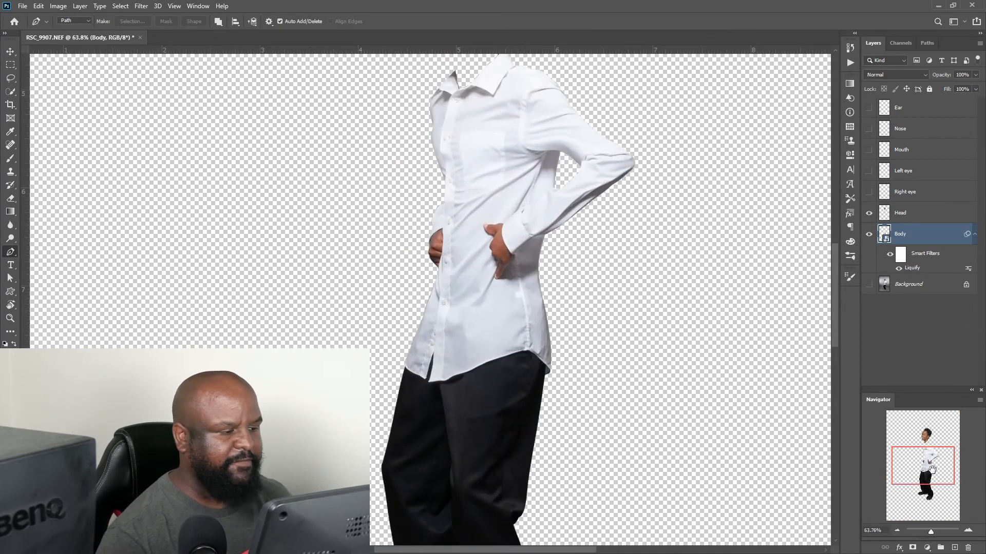
pyautogui.moveTo(932, 477); pyautogui.dragTo(924, 435)
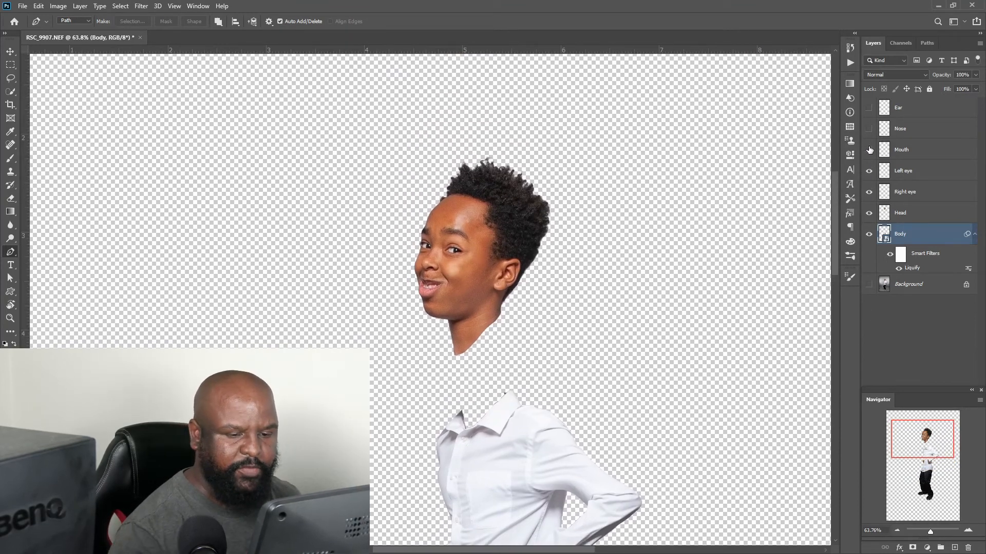
pyautogui.moveTo(869, 149); pyautogui.dragTo(868, 108)
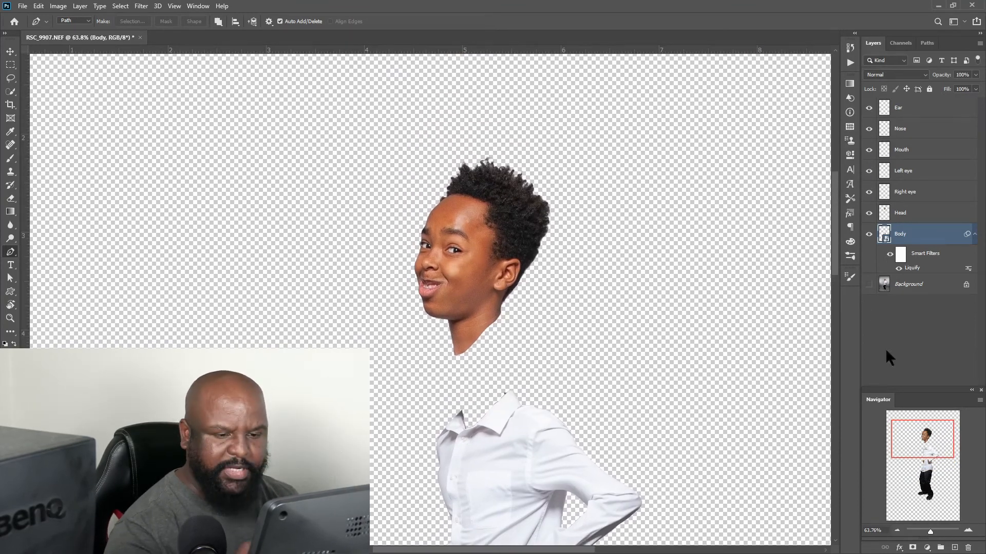
# Group the layers from Ear to Head under the name Big Head and expand the group.
pyautogui.click(929, 107)
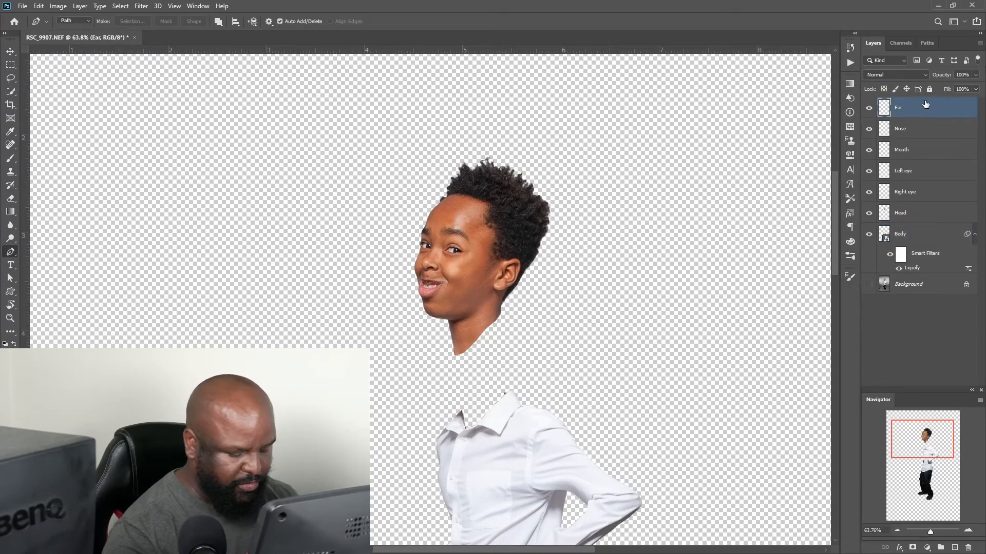
pyautogui.keyDown('shift'); pyautogui.click(926, 212); pyautogui.keyUp('shift')
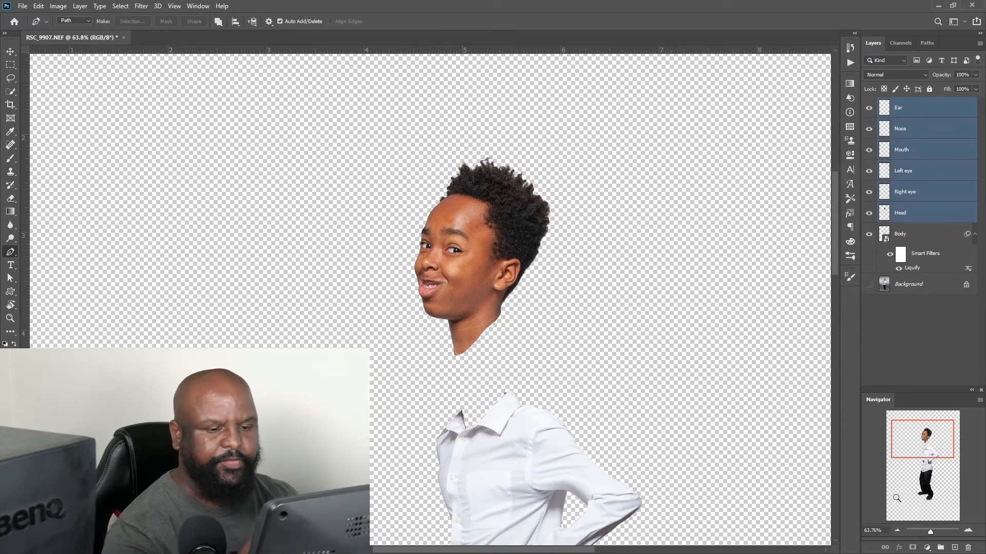
pyautogui.hotkey('ctrl', 'g')
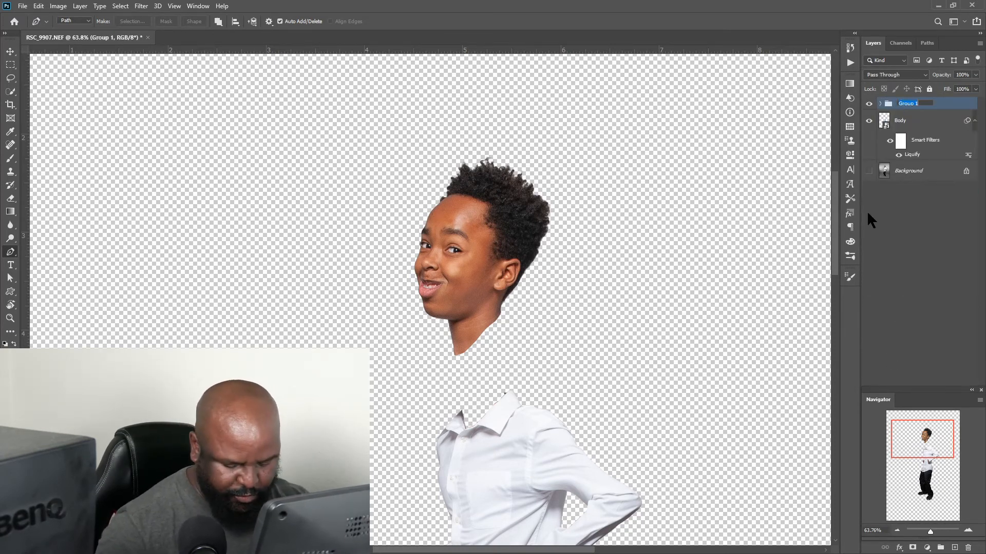
pyautogui.write('B')
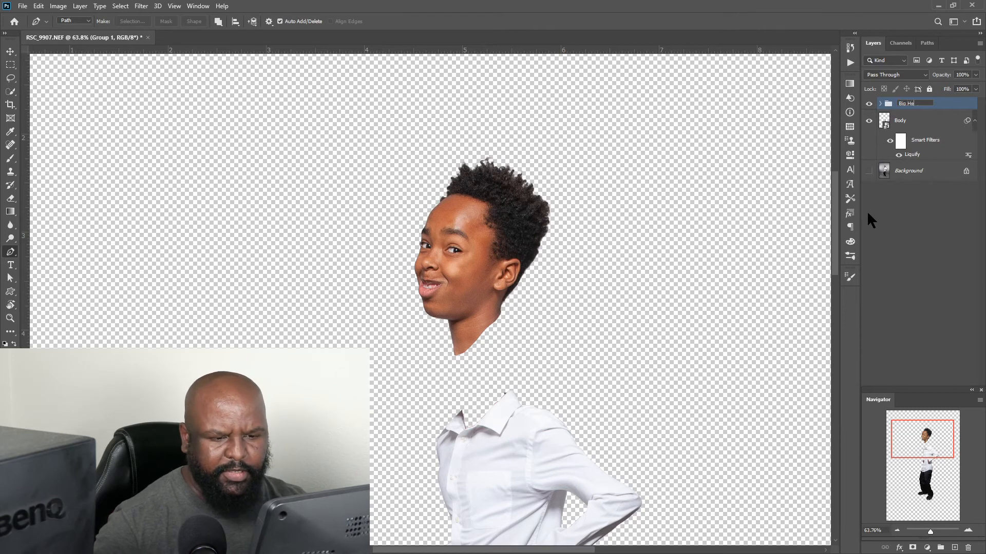
pyautogui.write('ig Head')
pyautogui.press('Return')
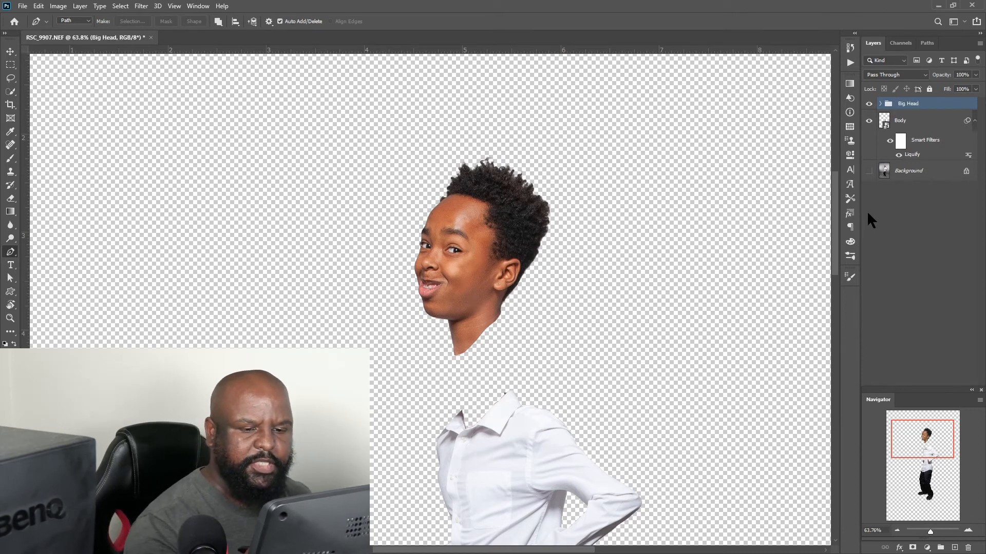
pyautogui.click(881, 104)
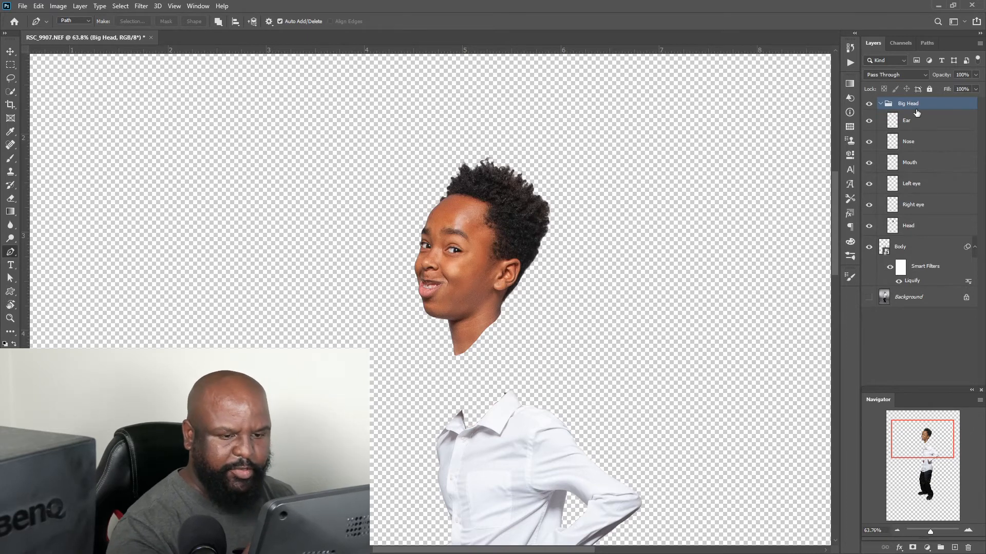
# Collapse the Big Head group, enlarge it to about 123.5% and move it down until the neck meets the shirt collar.
pyautogui.click(881, 104)
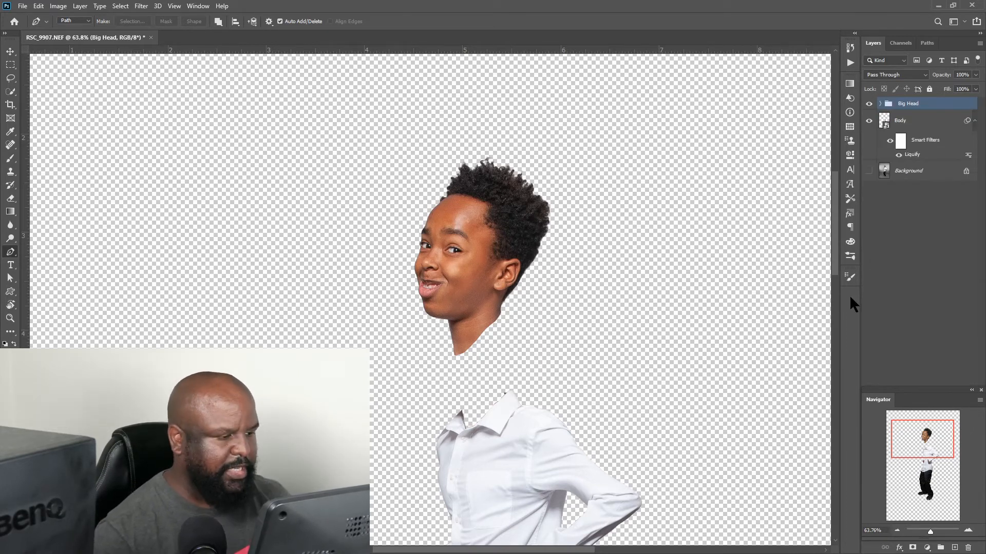
pyautogui.hotkey('ctrl', 't')
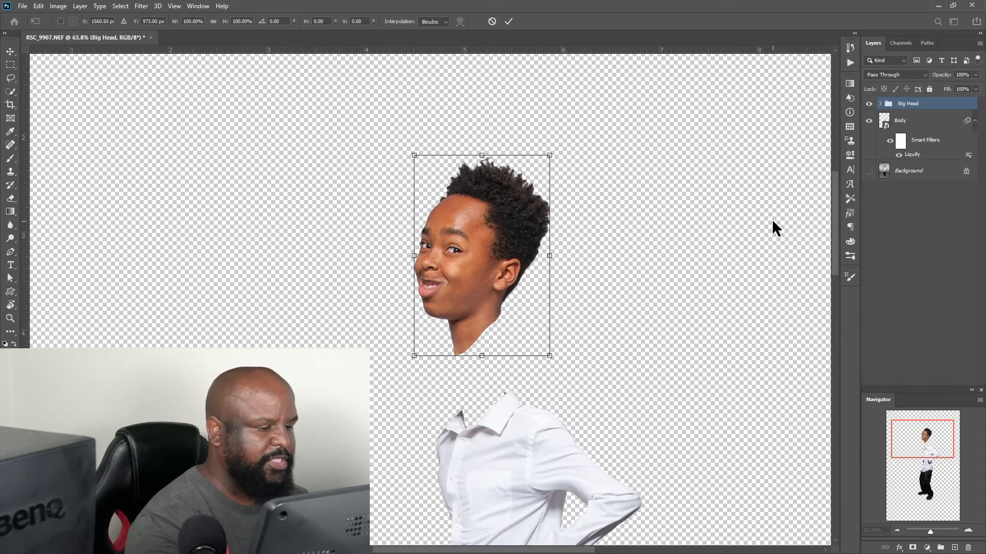
pyautogui.moveTo(551, 153); pyautogui.dragTo(568, 130)
pyautogui.moveTo(508, 286); pyautogui.dragTo(525, 332)
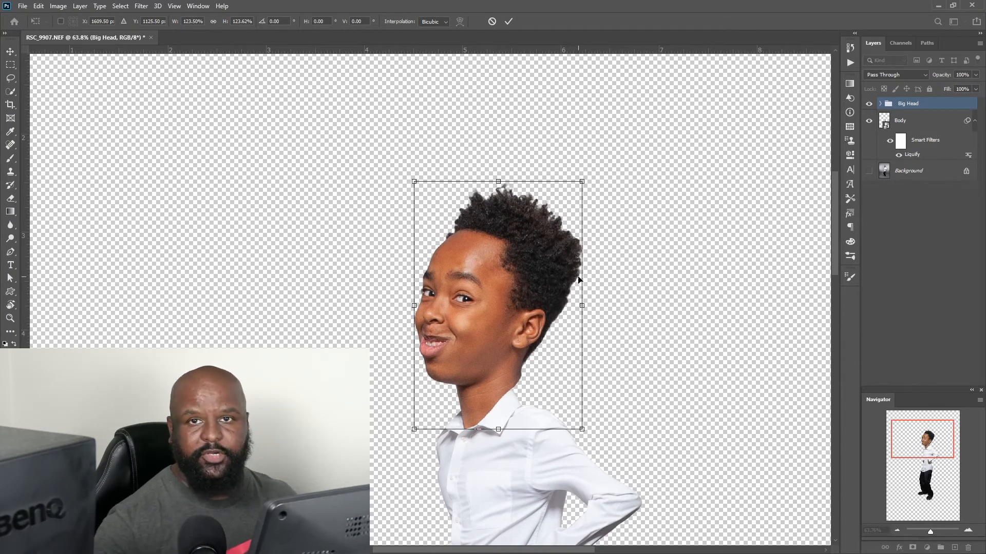
# Enlarge the Big Head group to about 131% and reposition it so the neck sits in the collar.
pyautogui.moveTo(924, 447); pyautogui.dragTo(924, 459)
pyautogui.hotkey('ctrl', '0')
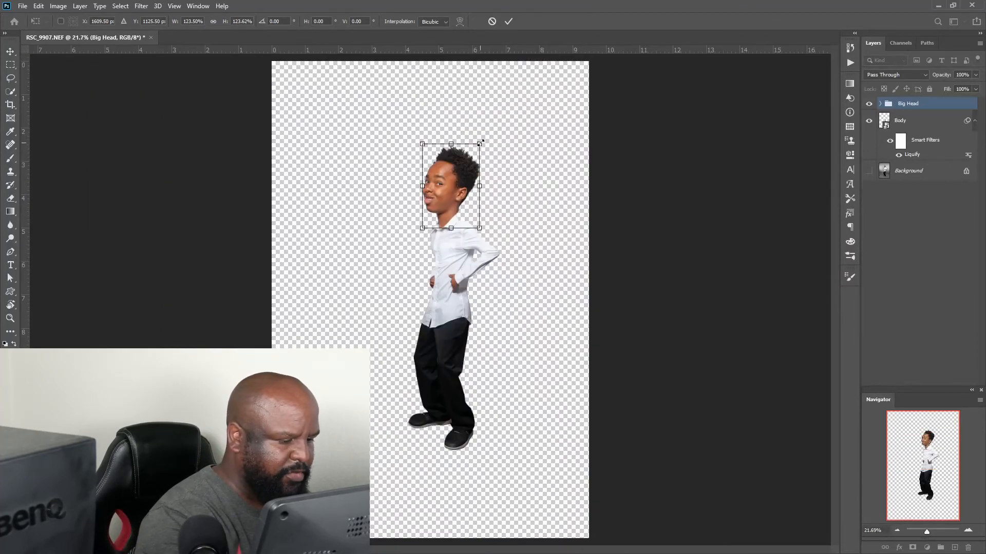
pyautogui.moveTo(481, 142); pyautogui.dragTo(483, 140)
pyautogui.moveTo(457, 191); pyautogui.dragTo(456, 192)
pyautogui.moveTo(927, 532); pyautogui.dragTo(930, 532)
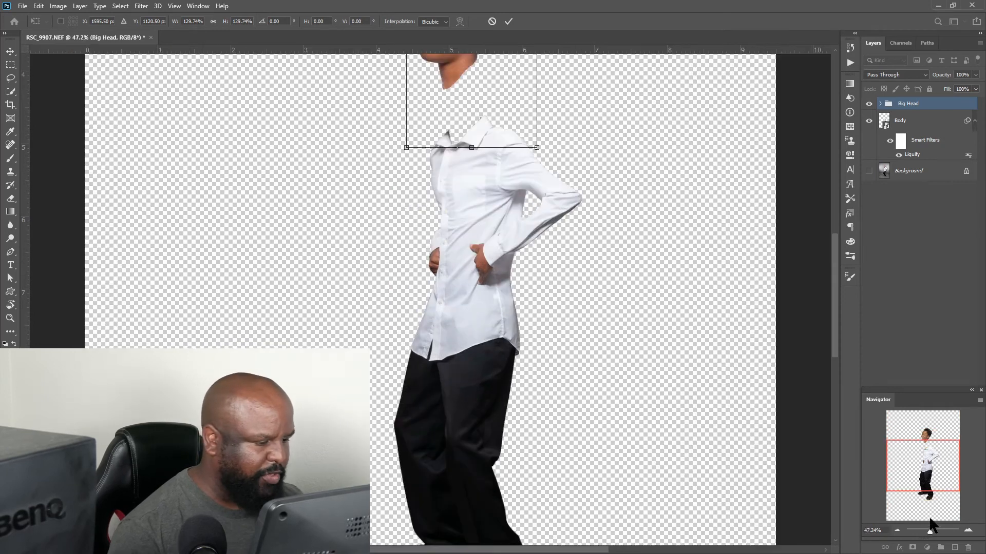
pyautogui.moveTo(887, 462); pyautogui.dragTo(885, 450)
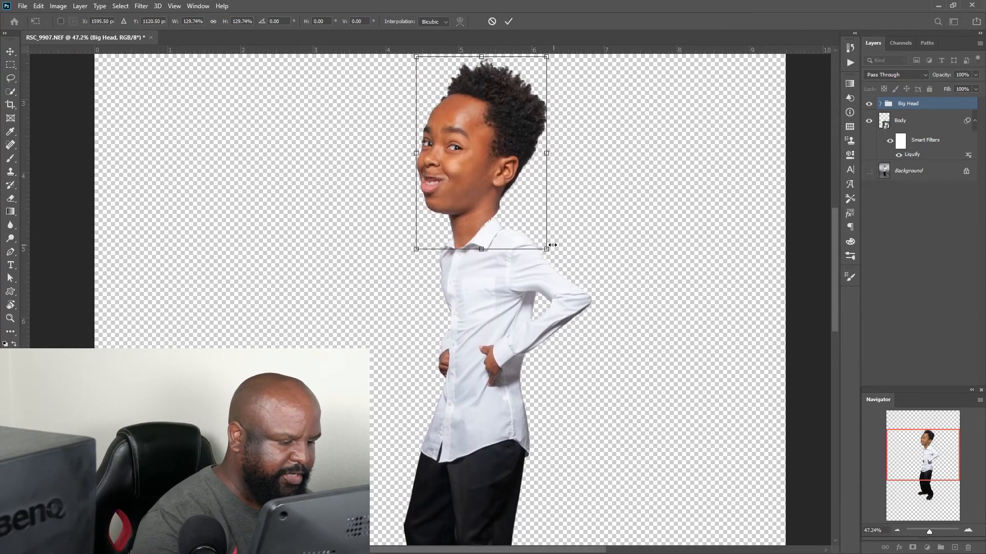
pyautogui.moveTo(547, 249); pyautogui.dragTo(549, 250)
pyautogui.moveTo(503, 219); pyautogui.dragTo(509, 215)
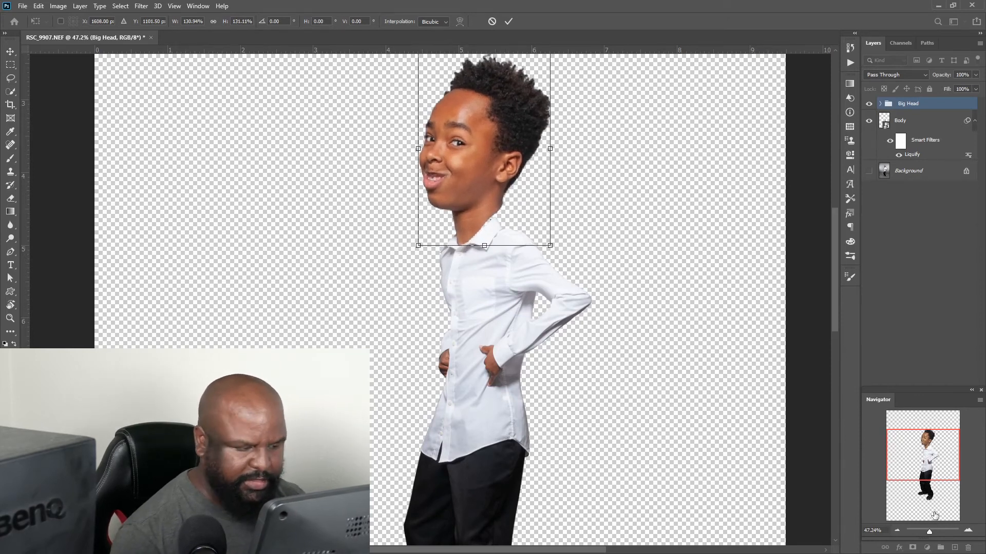
# Adjust the lower corner of the Big Head transform beside the shoulder to about 133% height, and apply the transform.
pyautogui.moveTo(929, 532); pyautogui.dragTo(931, 532)
pyautogui.moveTo(931, 457); pyautogui.dragTo(932, 453)
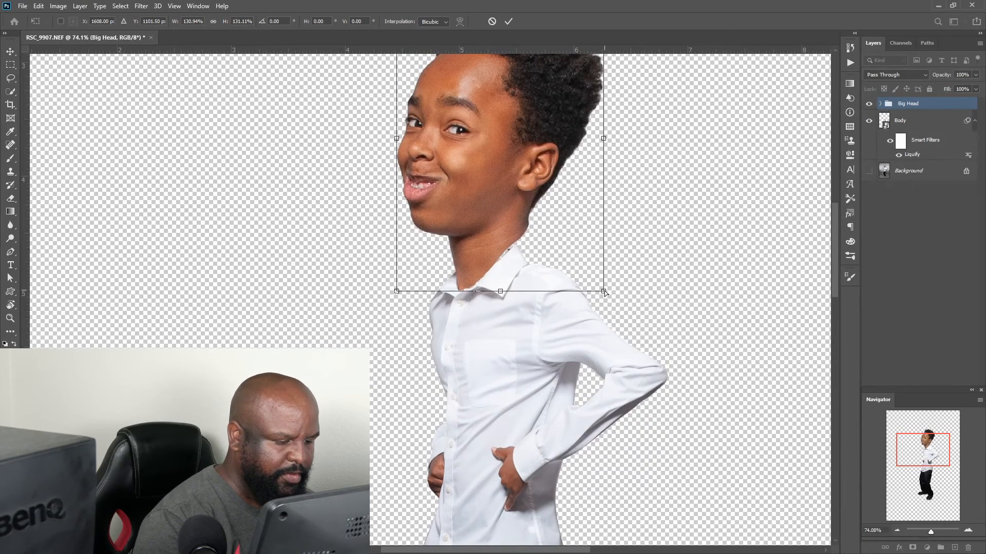
pyautogui.moveTo(605, 293); pyautogui.dragTo(601, 296)
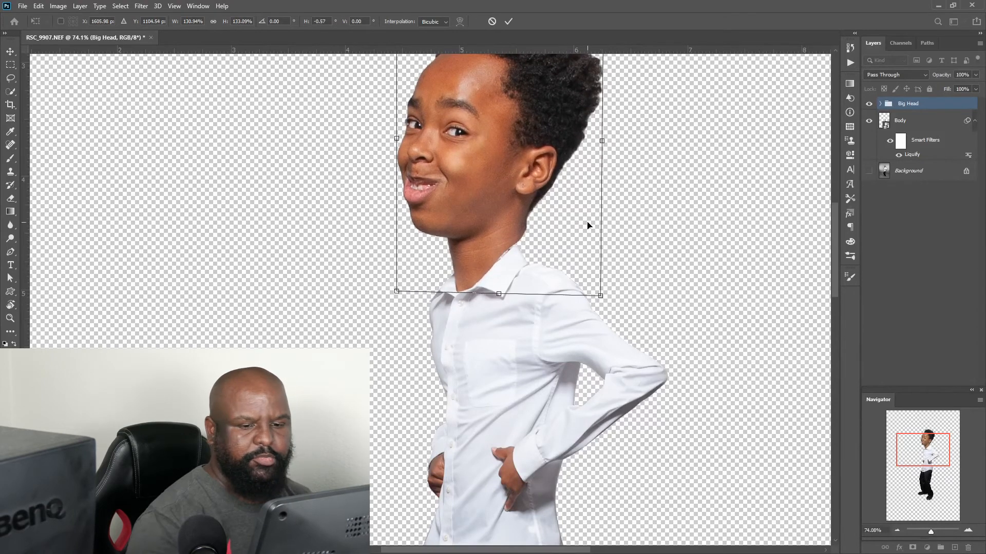
pyautogui.click(507, 22)
pyautogui.press('p')
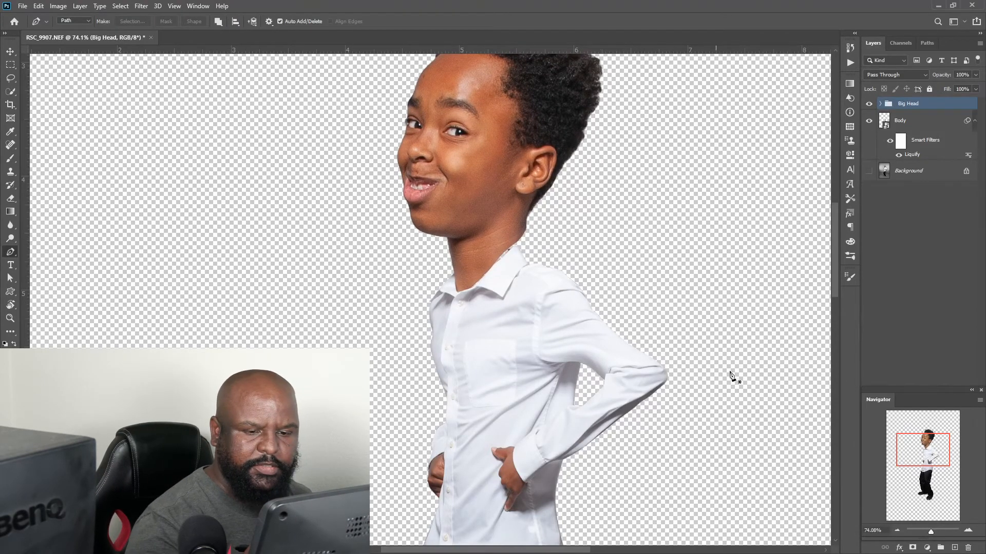
# Expand the Big Head group and convert its Head layer to a smart object.
pyautogui.click(881, 105)
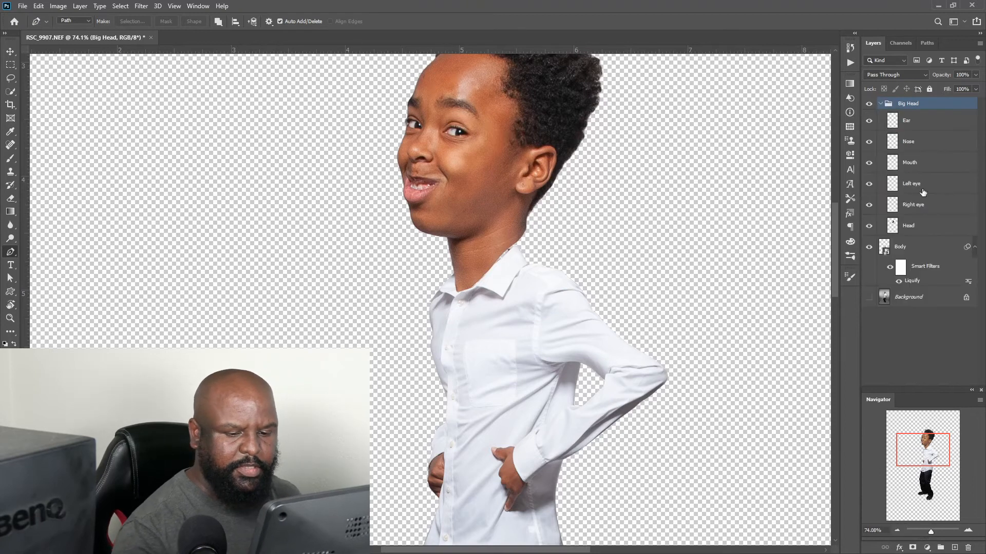
pyautogui.click(914, 227)
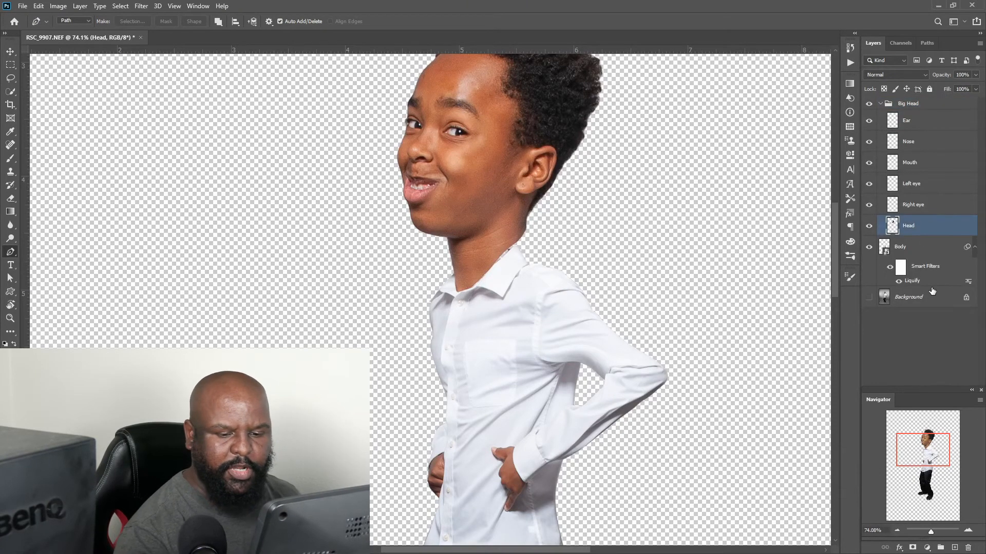
pyautogui.rightClick(936, 230)
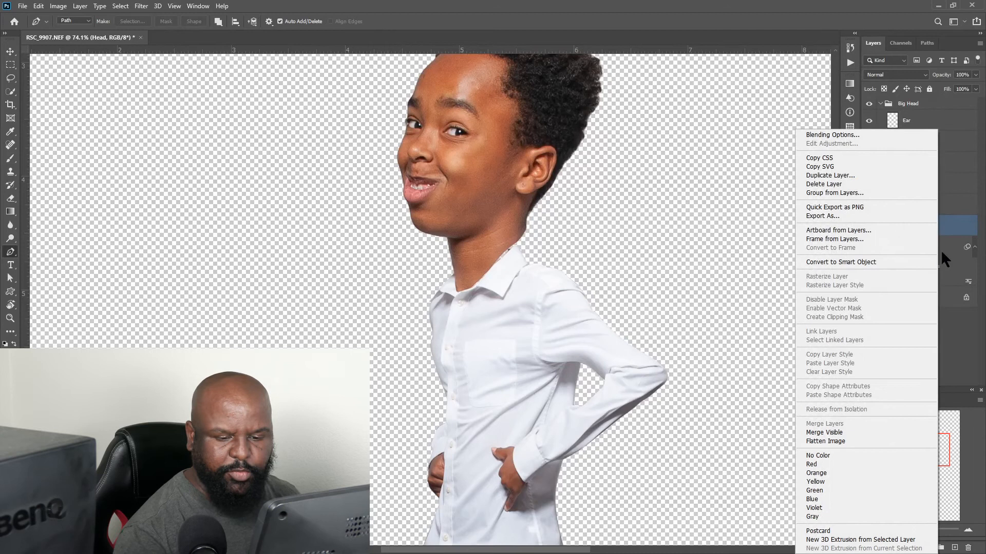
pyautogui.click(873, 261)
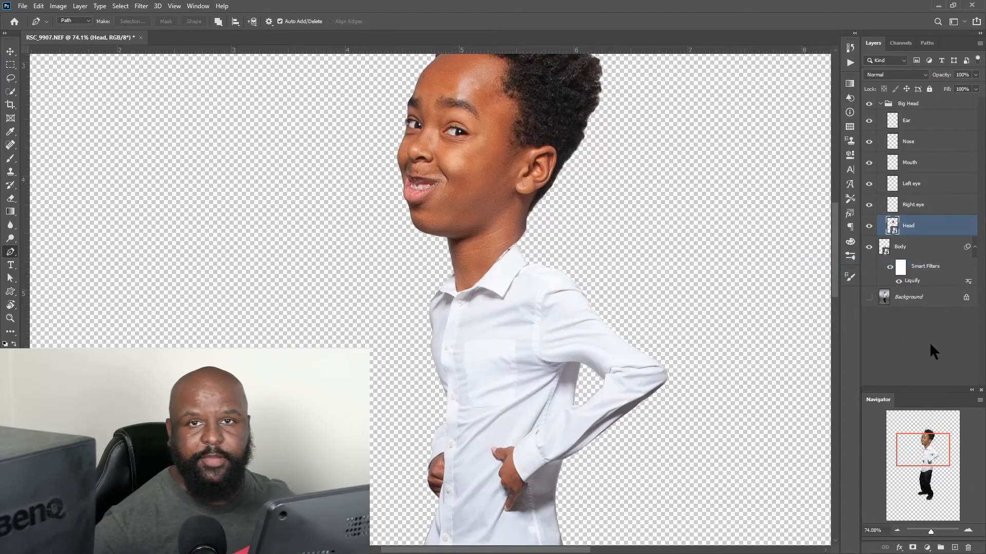
# Open the Head layer in Liquify and push in the back edge of the neck with a size 175 Forward Warp brush.
pyautogui.hotkey('ctrl', 'shift', 'x')
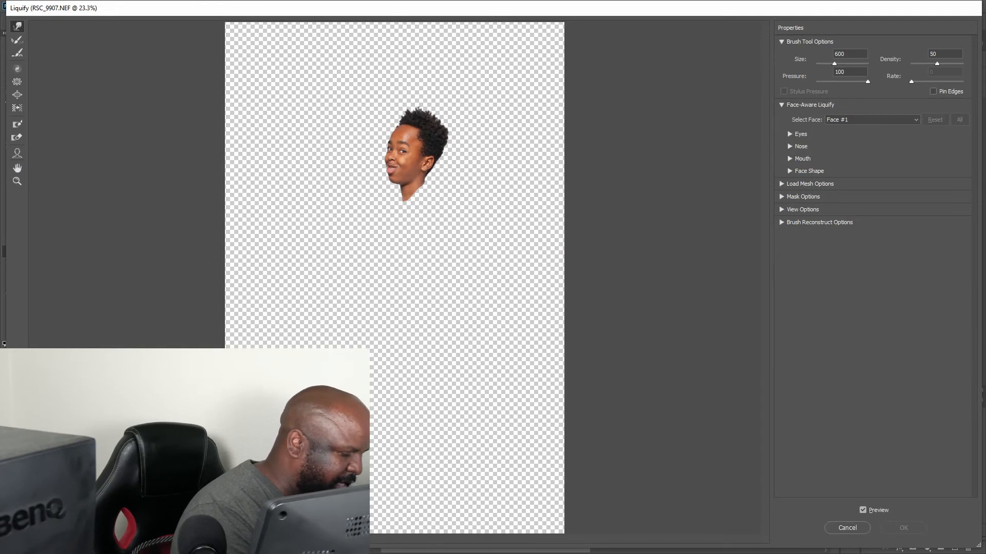
pyautogui.click(90, 538)
pyautogui.click(90, 391)
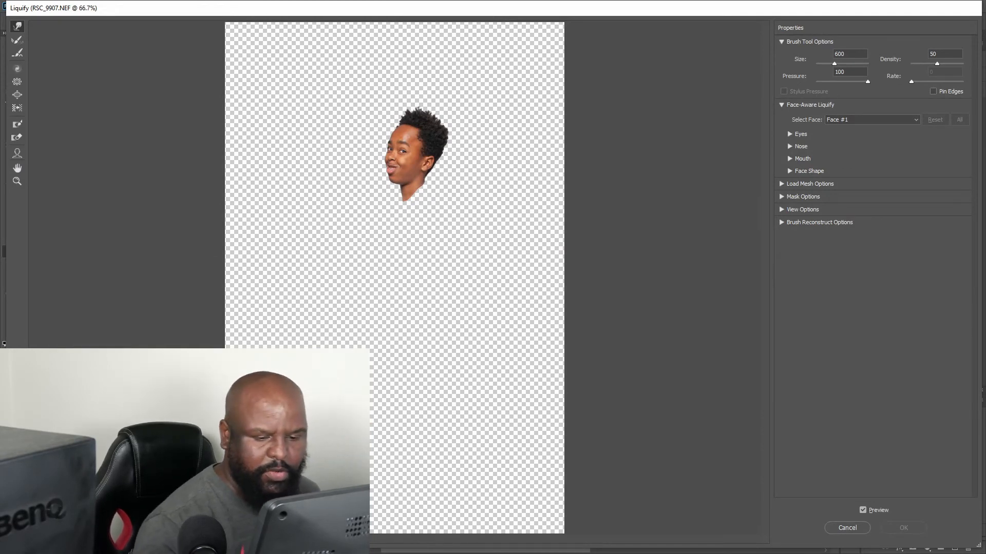
pyautogui.moveTo(766, 235); pyautogui.dragTo(765, 170)
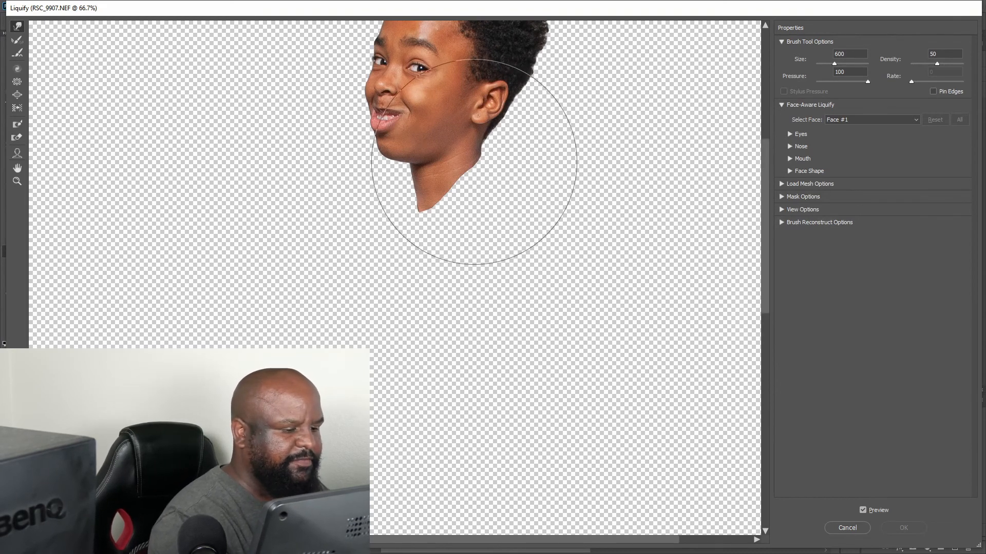
pyautogui.press('[')
pyautogui.press('[')
pyautogui.press('[')
pyautogui.press('[')
pyautogui.press('[')
pyautogui.press('[')
pyautogui.press('[')
pyautogui.press('[')
pyautogui.press('[')
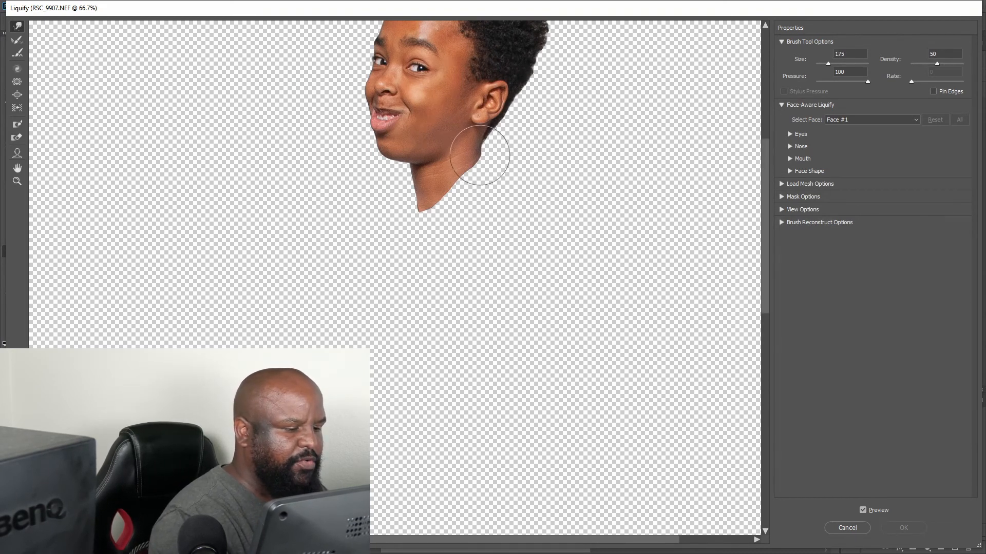
pyautogui.moveTo(482, 154); pyautogui.dragTo(478, 159)
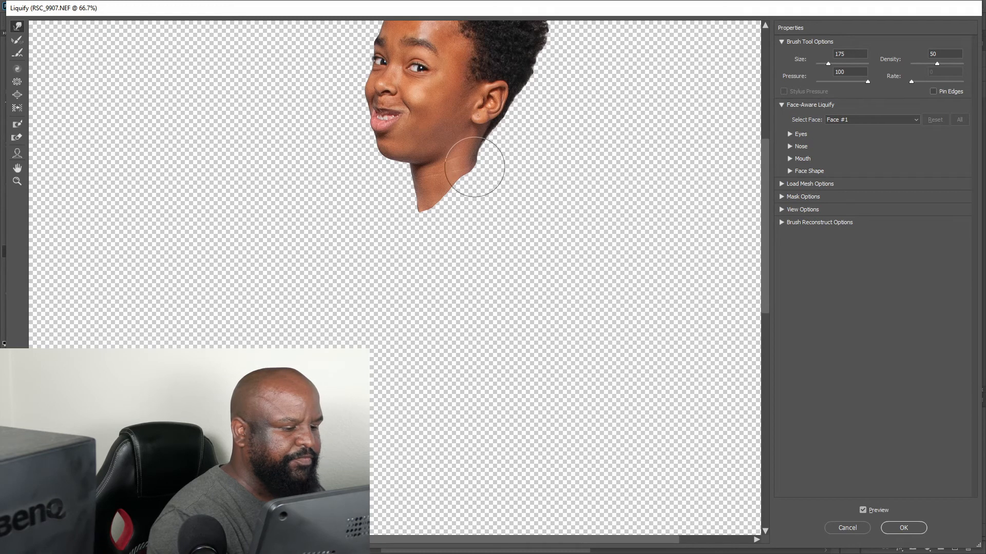
pyautogui.moveTo(473, 169); pyautogui.dragTo(473, 172)
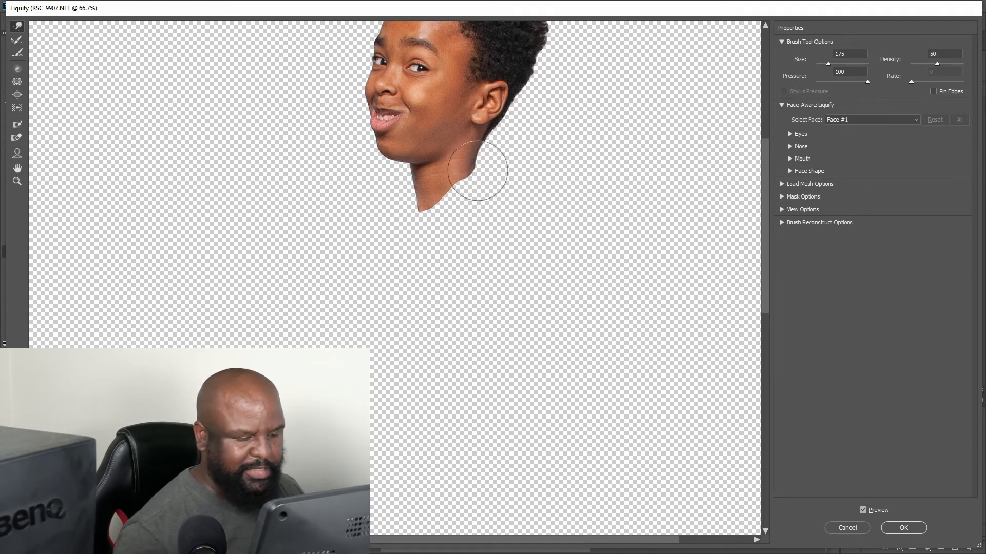
# Compare the reshaped neck with the preview off and on, and apply the Liquify changes.
pyautogui.click(863, 510)
pyautogui.click(863, 510)
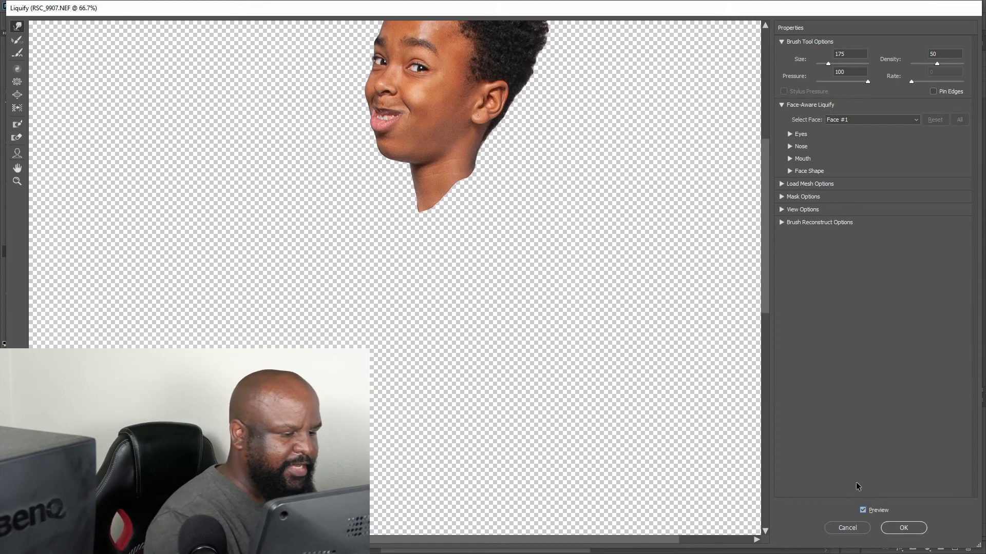
pyautogui.click(903, 528)
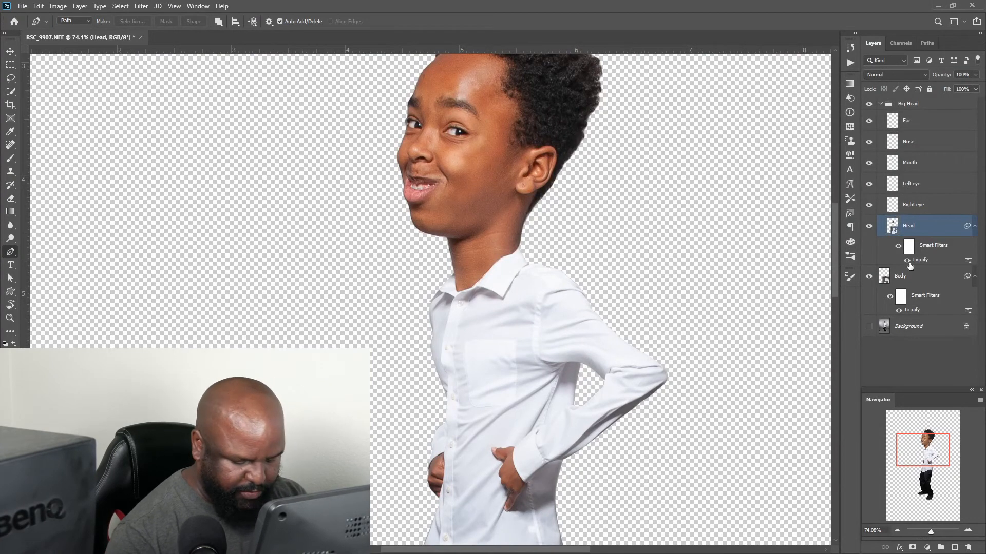
# Try to warp the lower corner of the Head layer so the back of the neck fits inside the collar.
pyautogui.hotkey('ctrl', 't')
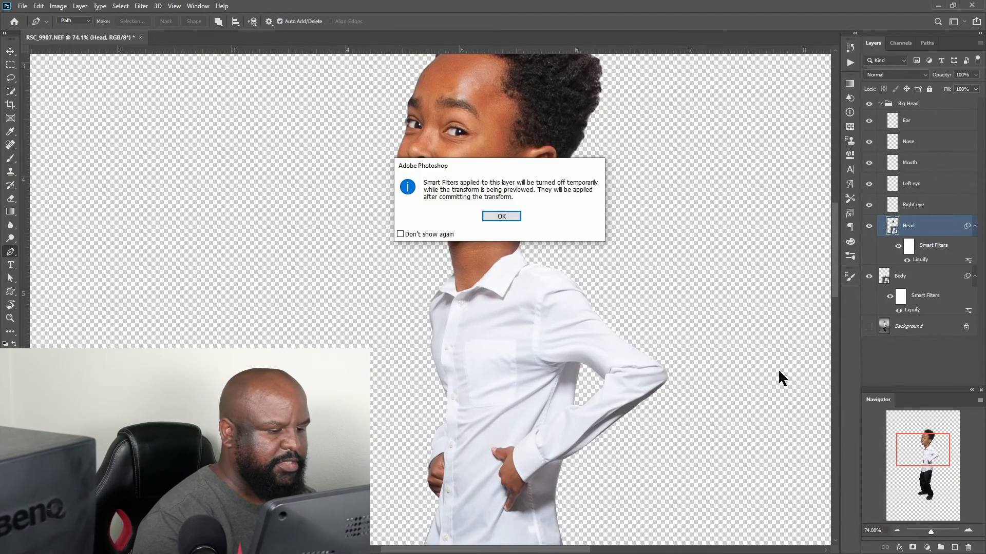
pyautogui.click(517, 216)
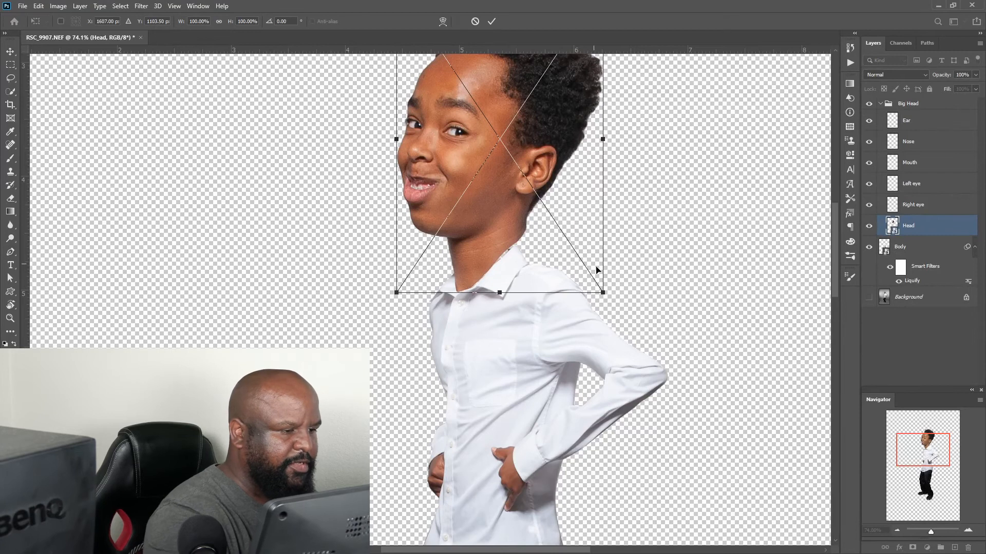
pyautogui.click(445, 22)
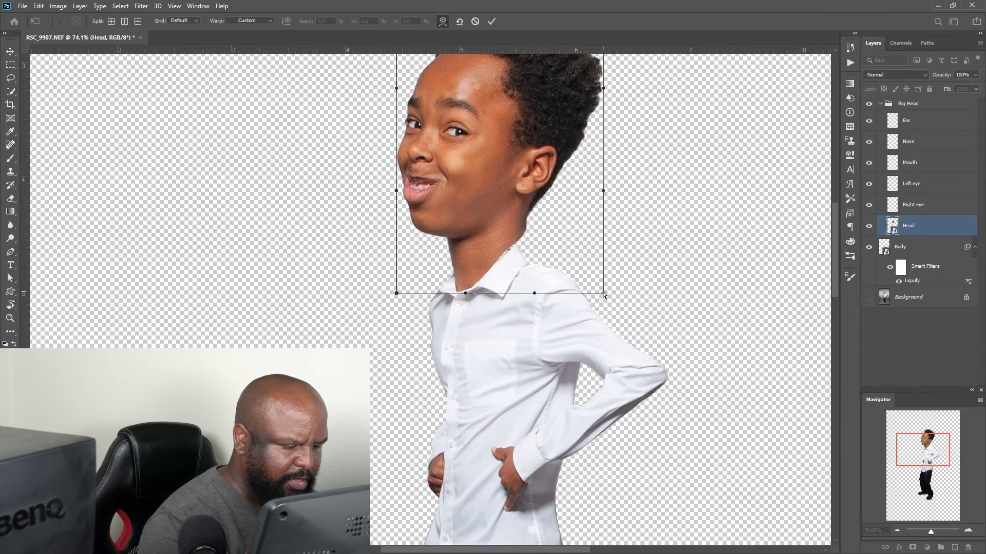
pyautogui.moveTo(601, 291); pyautogui.dragTo(561, 260)
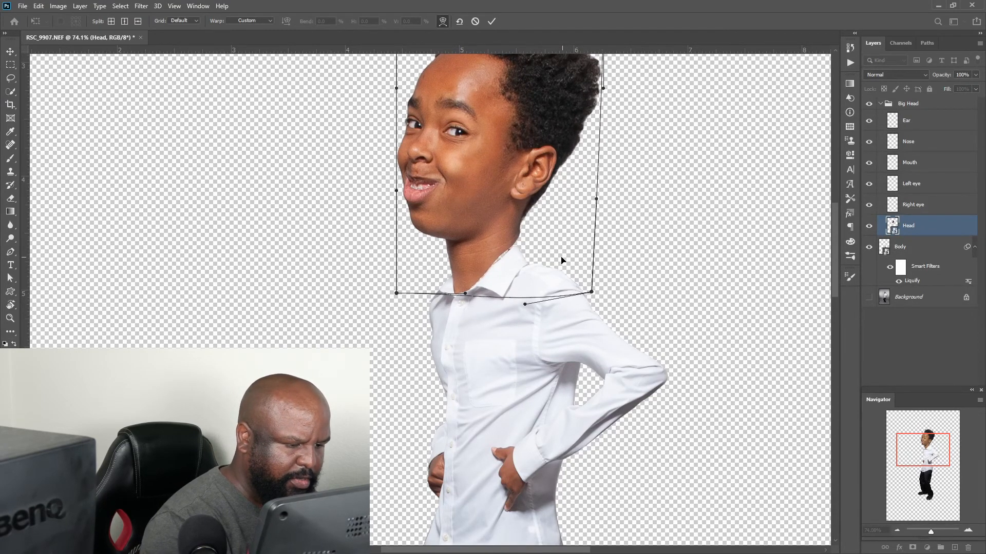
pyautogui.moveTo(596, 200); pyautogui.dragTo(593, 204)
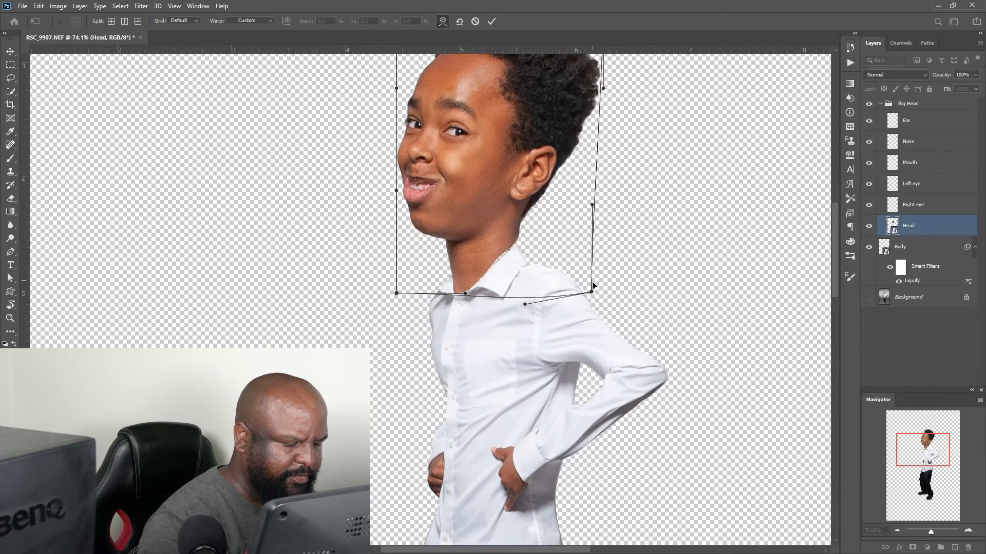
pyautogui.moveTo(593, 285); pyautogui.dragTo(586, 287)
pyautogui.moveTo(525, 304); pyautogui.dragTo(526, 314)
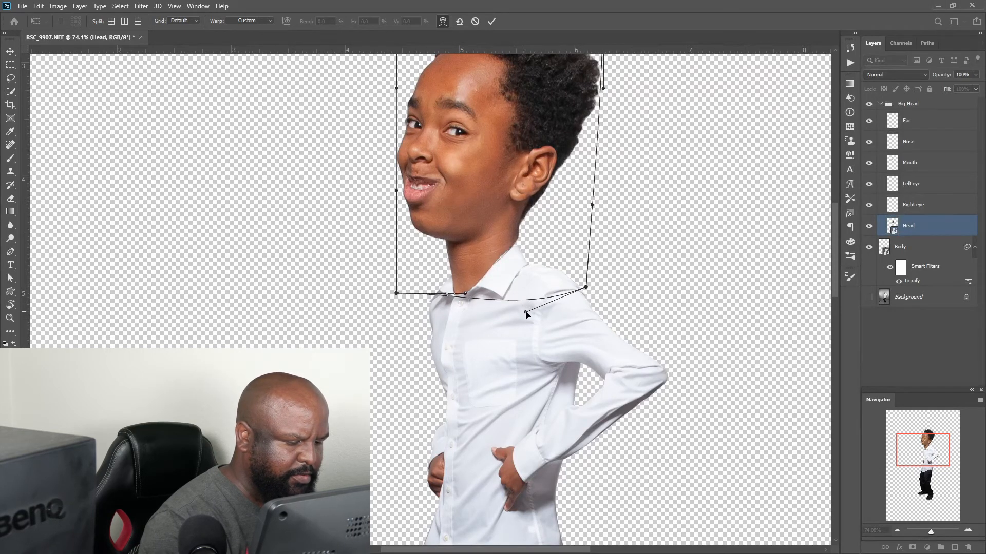
pyautogui.moveTo(550, 276); pyautogui.dragTo(549, 280)
pyautogui.click(473, 21)
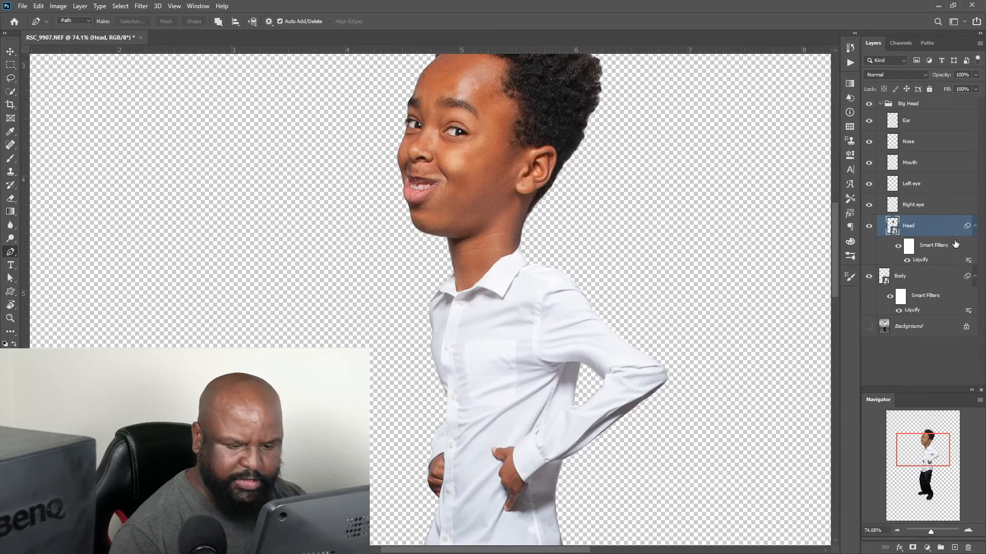
# Undo the Liquify filter and the smart object conversion on the Head layer.
pyautogui.hotkey('ctrl', 'z')
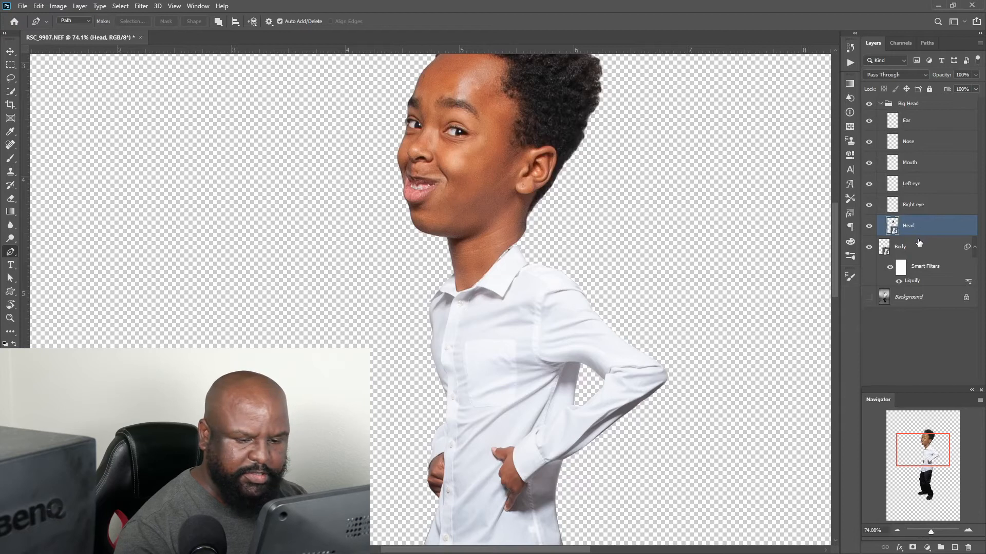
pyautogui.hotkey('ctrl', 'z')
# Add a layer mask to the Head layer and set up the Brush tool at 35 px size and 91% hardness.
pyautogui.click(923, 228)
pyautogui.click(912, 548)
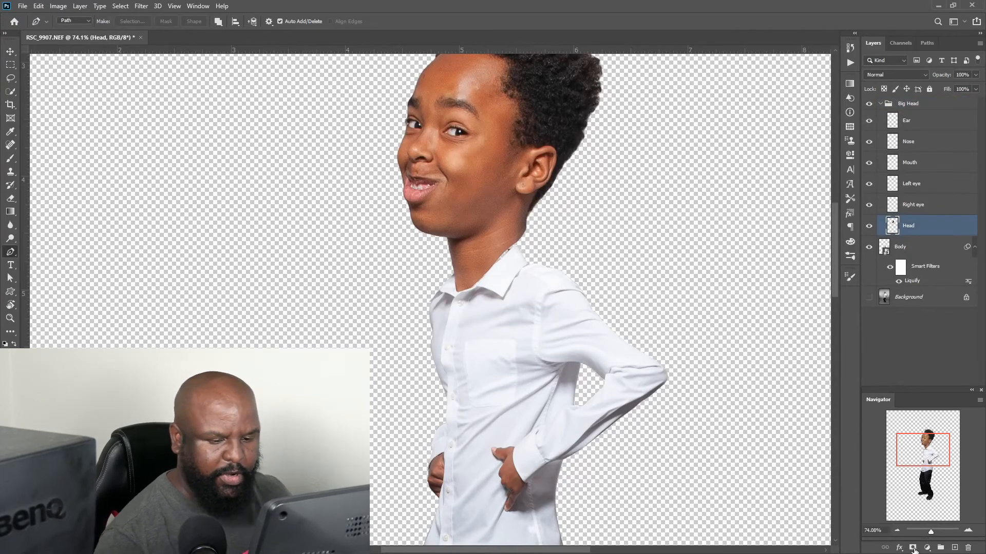
pyautogui.click(10, 158)
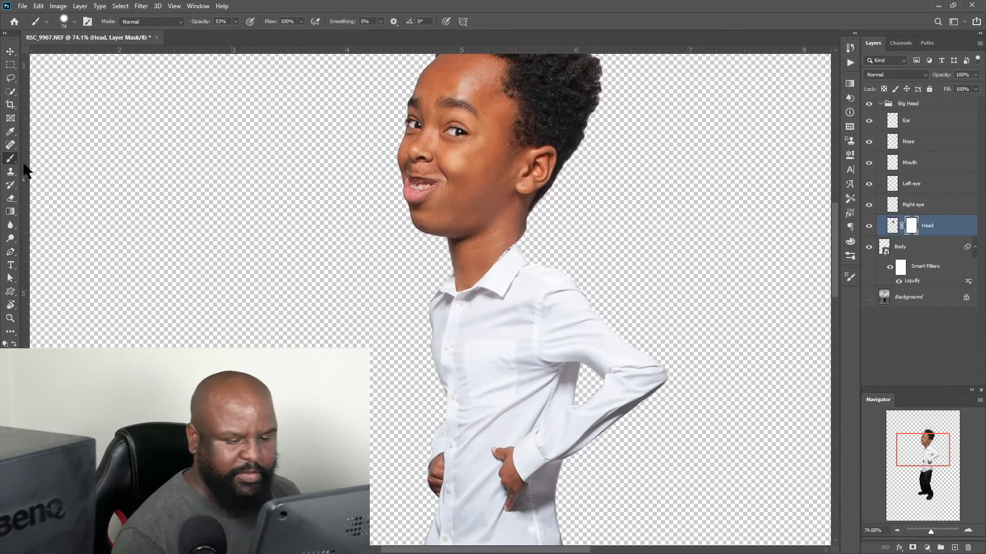
pyautogui.press('F5')
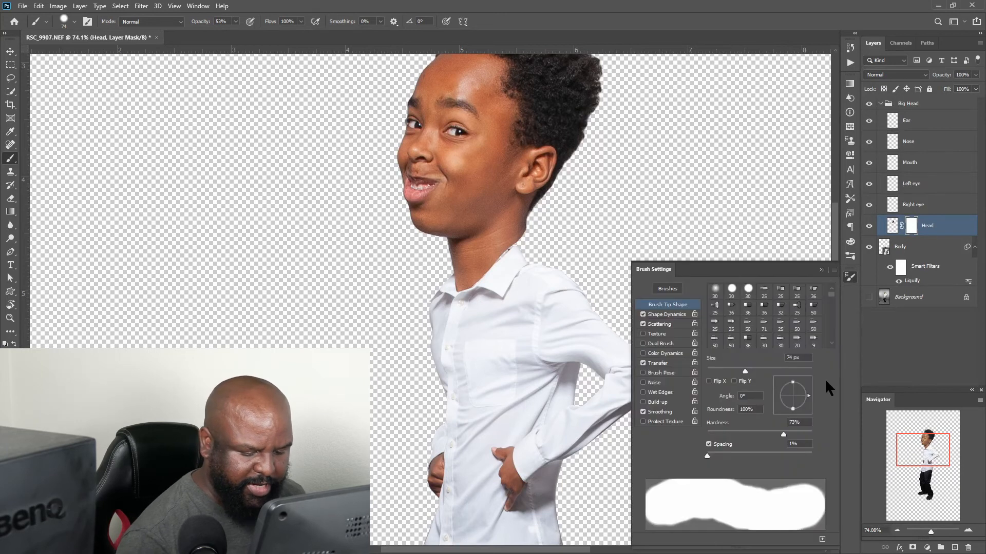
pyautogui.moveTo(783, 434); pyautogui.dragTo(802, 435)
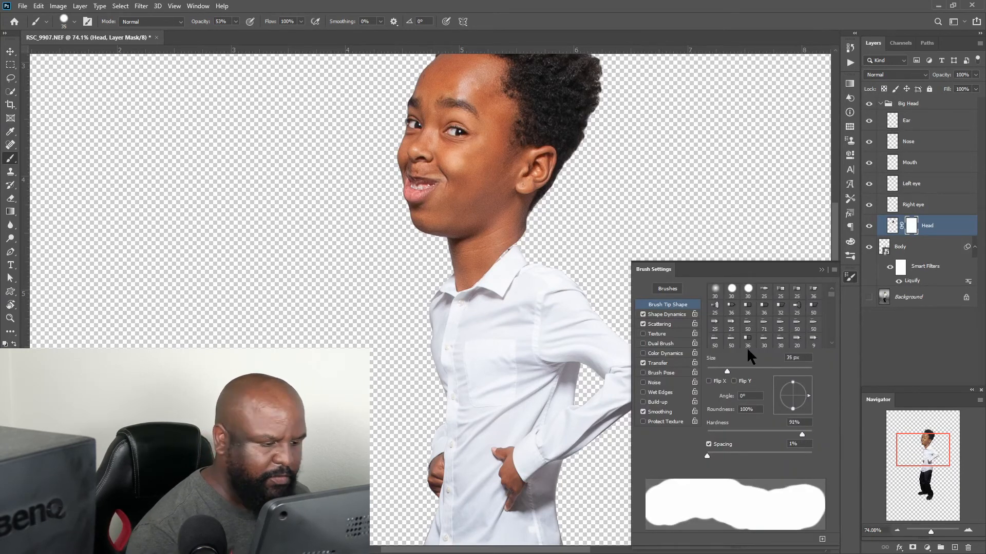
pyautogui.click(849, 277)
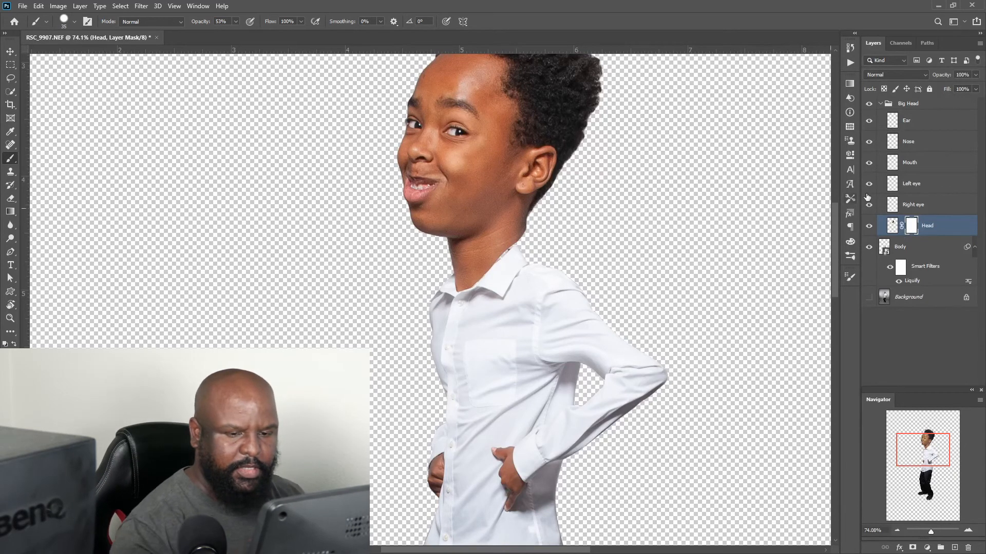
# Move the Big Head group slightly down so the neck sits deeper in the collar.
pyautogui.click(919, 105)
pyautogui.hotkey('ctrl', 't')
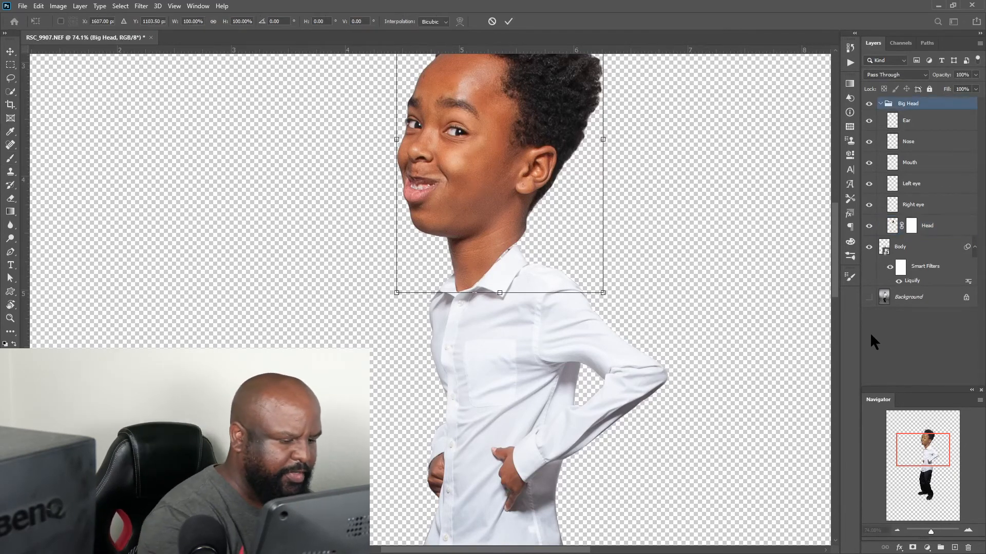
pyautogui.moveTo(517, 151); pyautogui.dragTo(515, 148)
pyautogui.moveTo(516, 149); pyautogui.dragTo(516, 152)
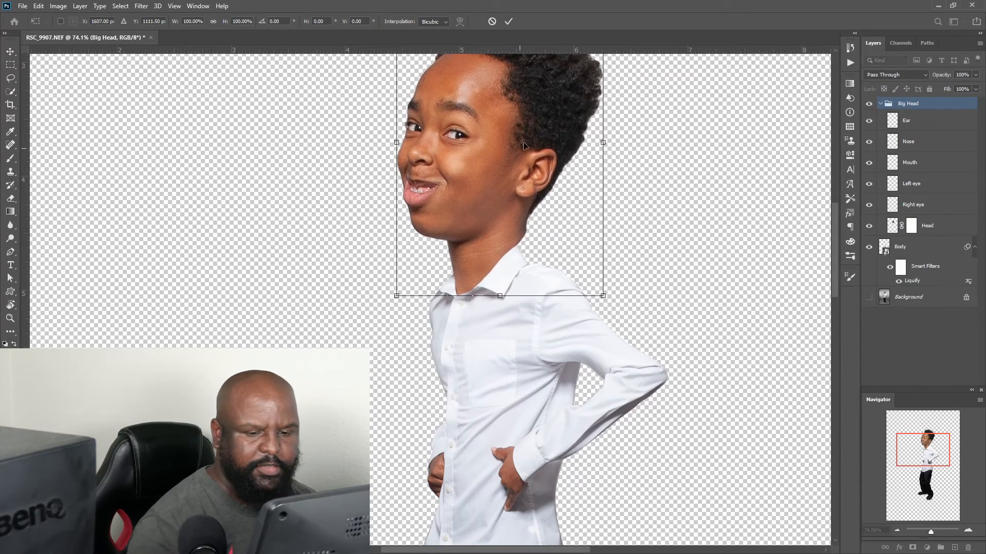
pyautogui.click(508, 21)
pyautogui.press('b')
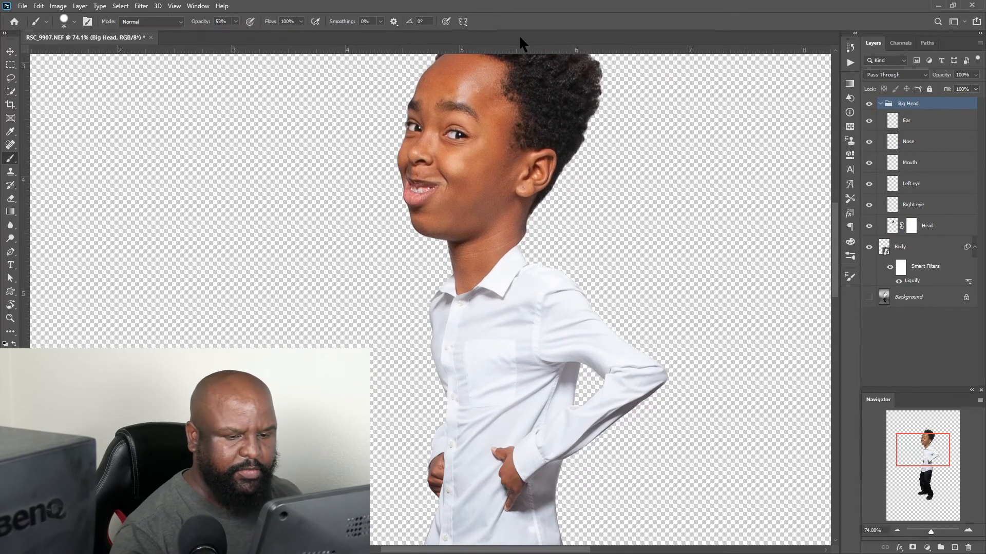
# Mask out the protruding back edge of the neck on the Head layer's mask with the brush at 100% opacity.
pyautogui.click(914, 227)
pyautogui.moveTo(930, 531); pyautogui.dragTo(933, 531)
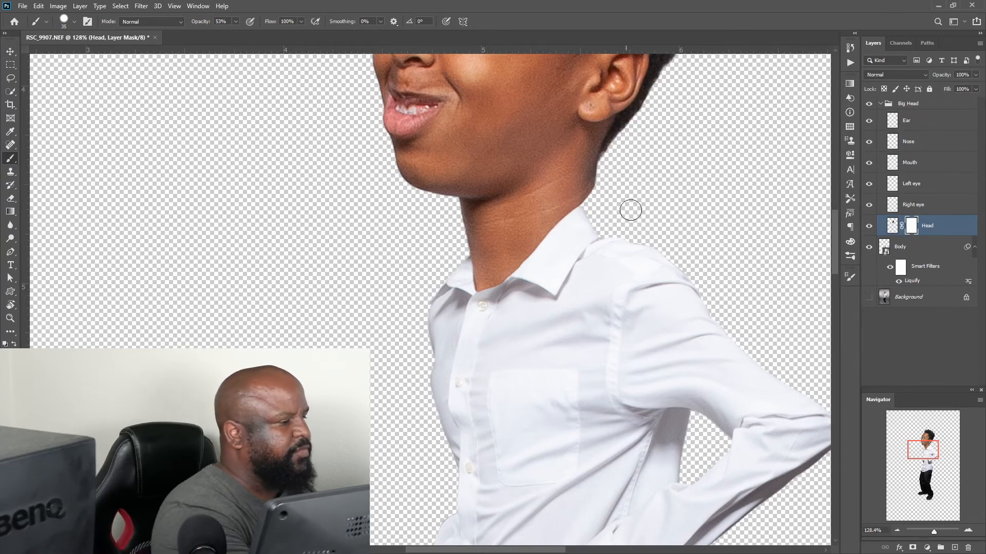
pyautogui.moveTo(202, 22); pyautogui.dragTo(227, 48)
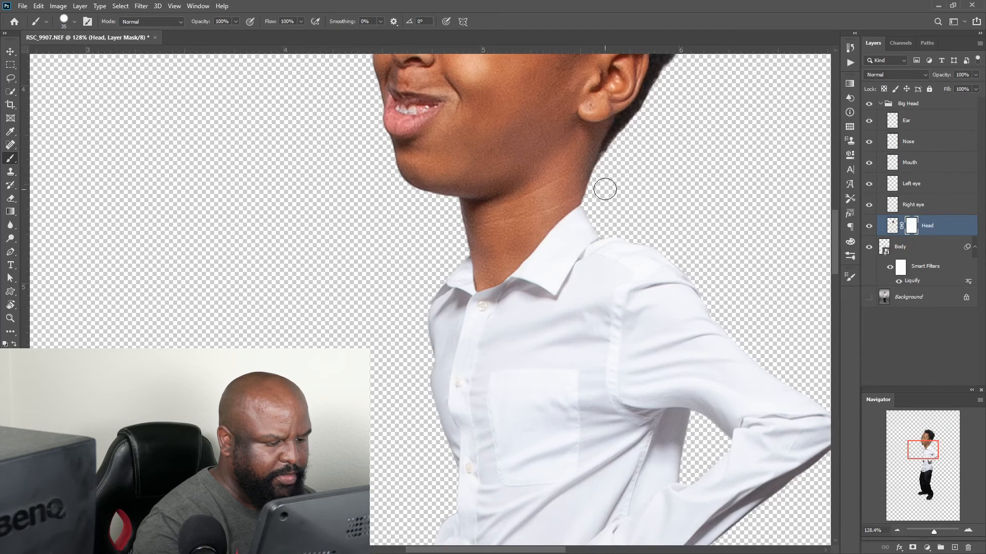
pyautogui.moveTo(601, 199); pyautogui.dragTo(595, 216)
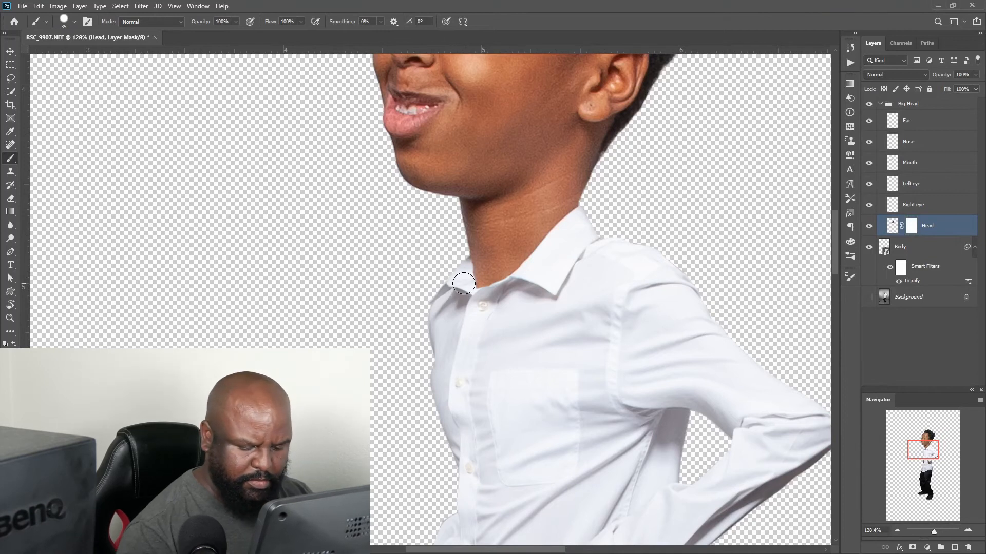
# Set up a hard round brush at 76 px, 100% hardness and 1% spacing, with Shape Dynamics and Scattering off.
pyautogui.click(851, 276)
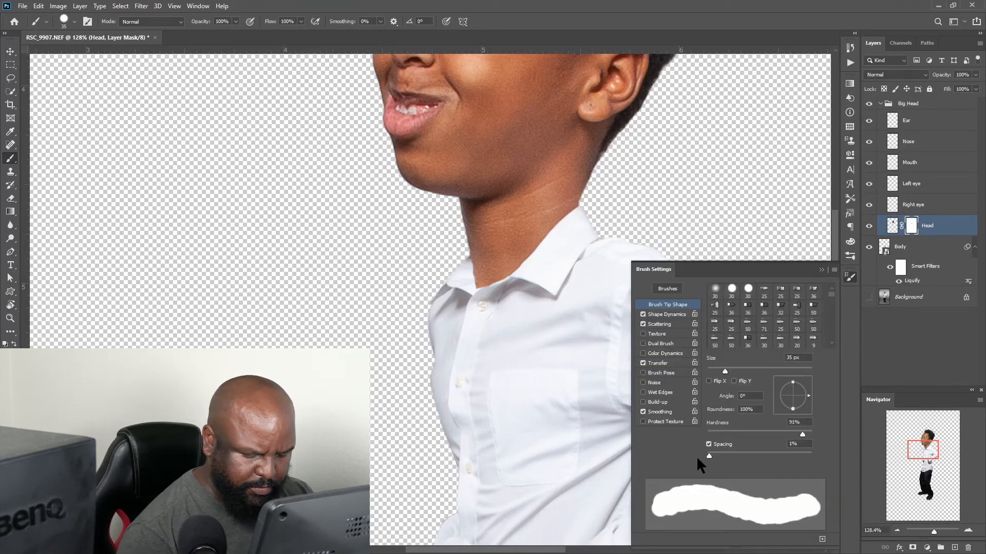
pyautogui.click(748, 290)
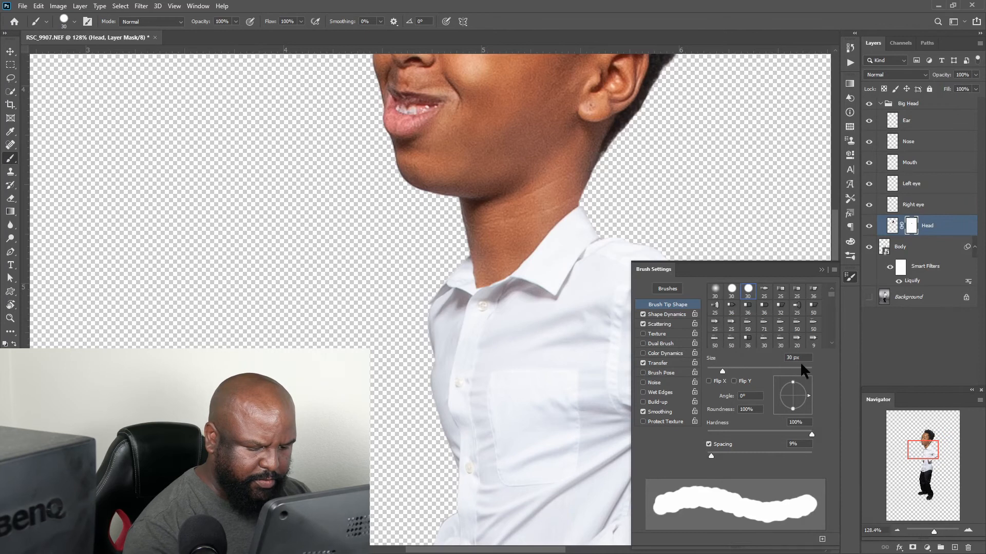
pyautogui.click(644, 315)
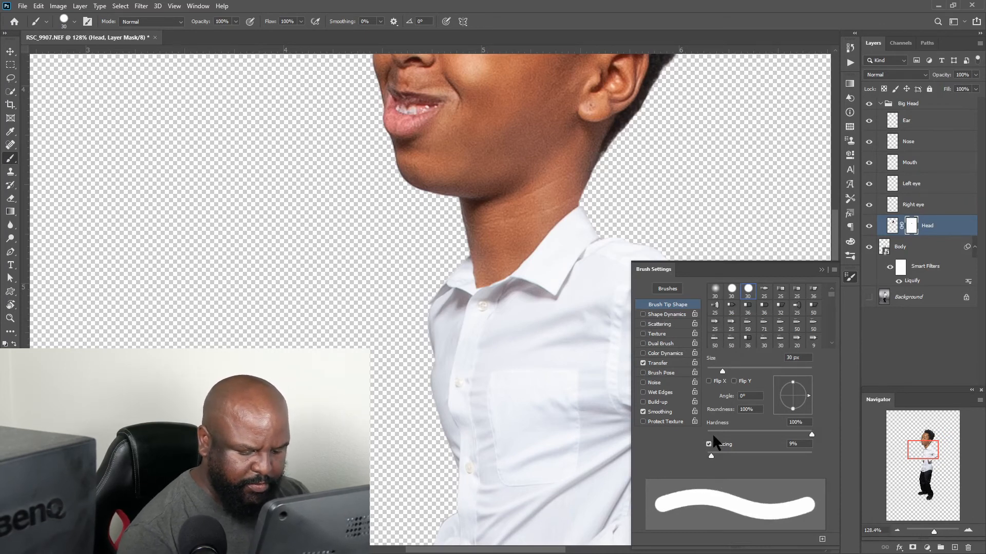
pyautogui.moveTo(711, 456); pyautogui.dragTo(694, 459)
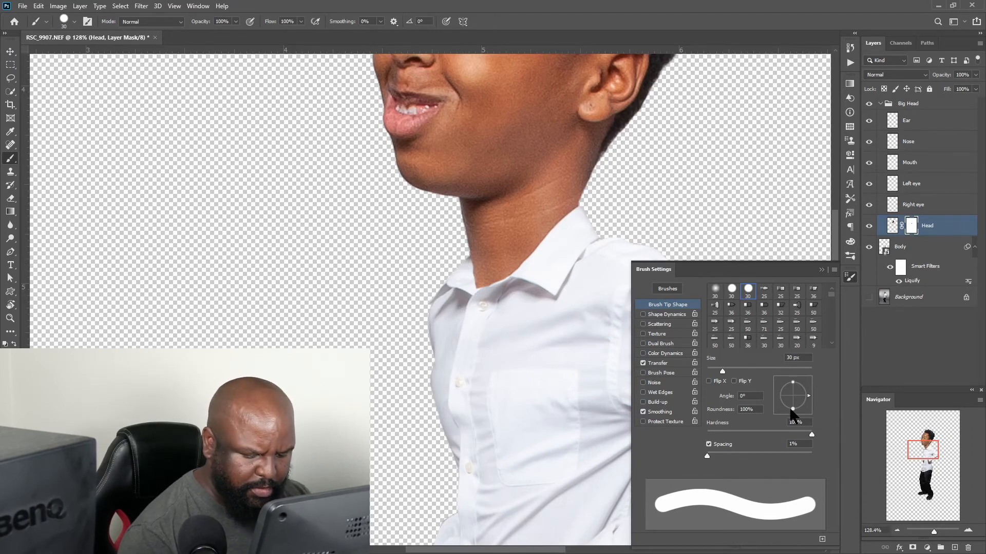
pyautogui.click(746, 370)
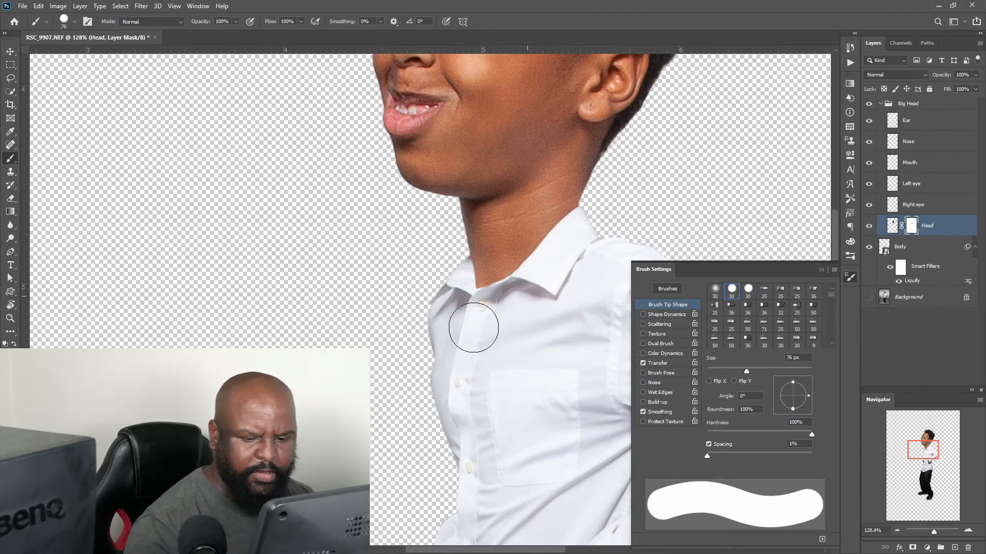
pyautogui.click(822, 270)
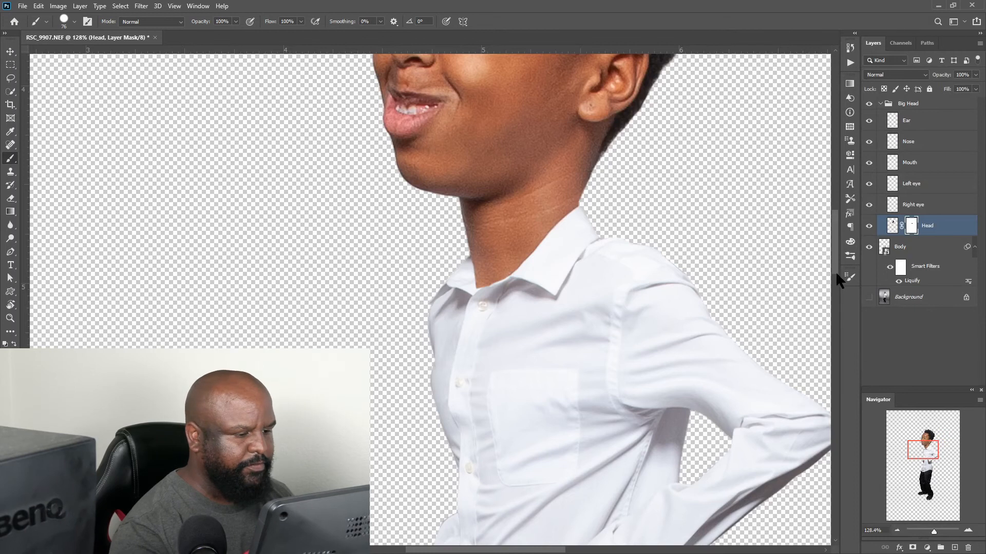
# Enlarge the Right eye layer proportionally from its center to about 122%.
pyautogui.moveTo(836, 271); pyautogui.dragTo(820, 220)
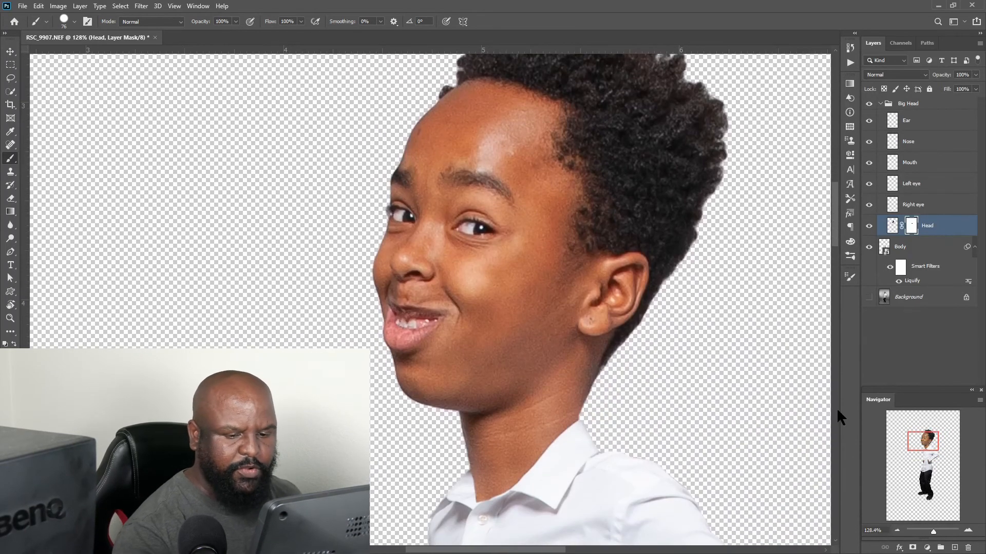
pyautogui.click(924, 207)
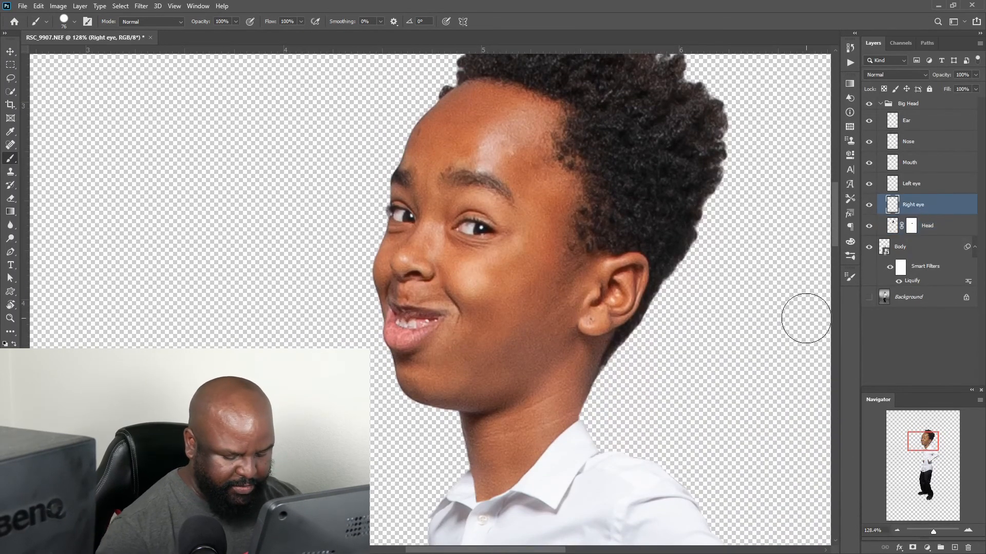
pyautogui.hotkey('ctrl', 't')
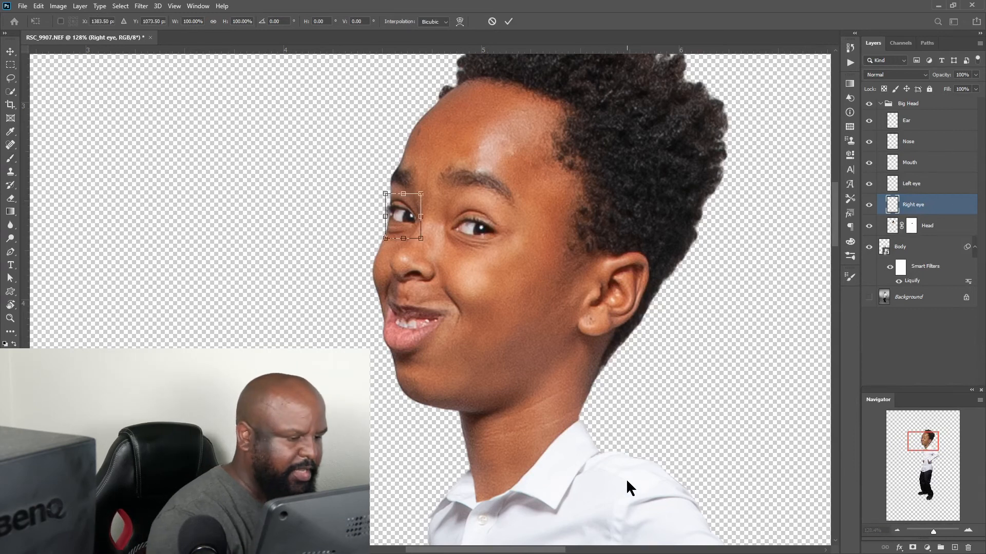
pyautogui.moveTo(422, 193); pyautogui.dragTo(426, 188)
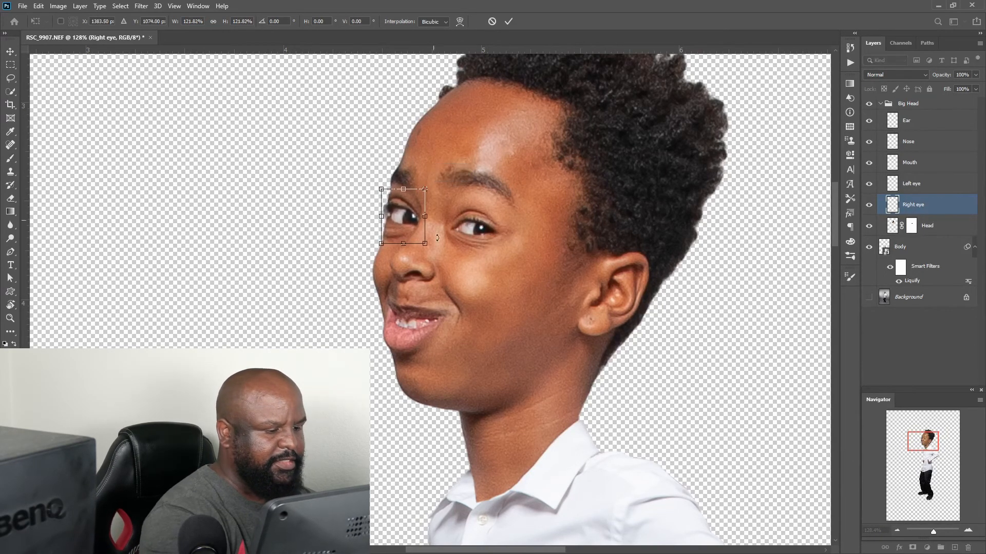
pyautogui.click(509, 21)
pyautogui.press('b')
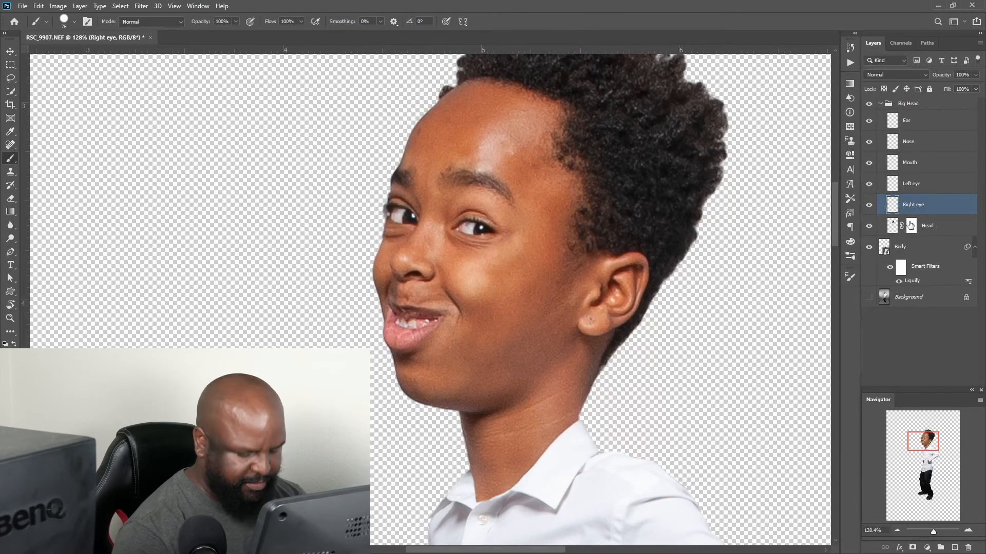
# Enlarge the Left eye layer from its center to about 125%.
pyautogui.click(924, 184)
pyautogui.hotkey('ctrl', 't')
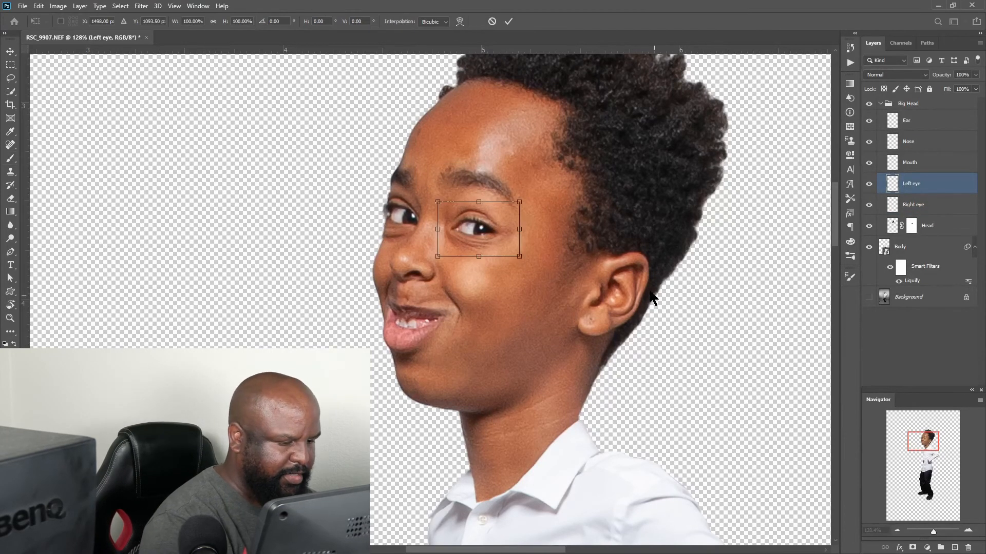
pyautogui.moveTo(520, 201); pyautogui.dragTo(530, 194)
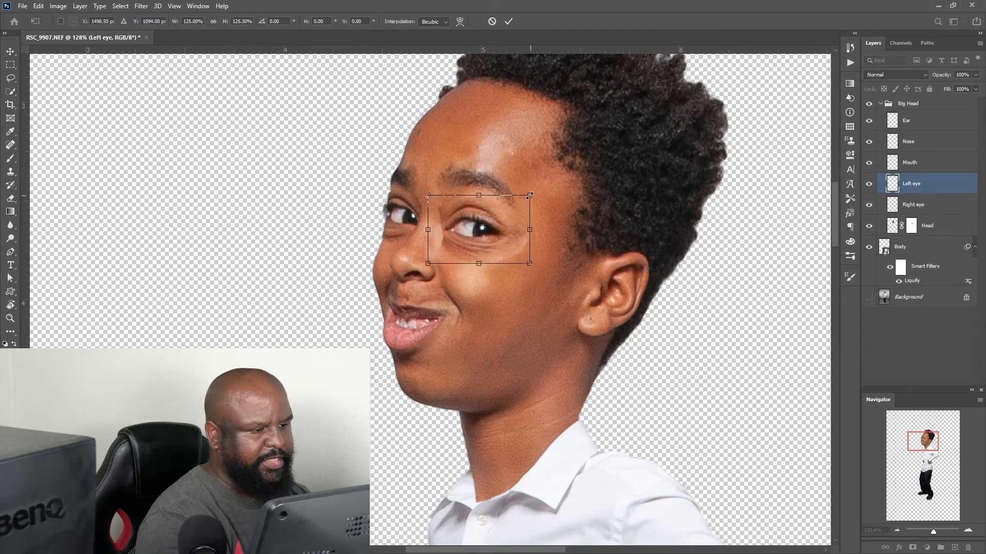
pyautogui.click(508, 21)
pyautogui.press('b')
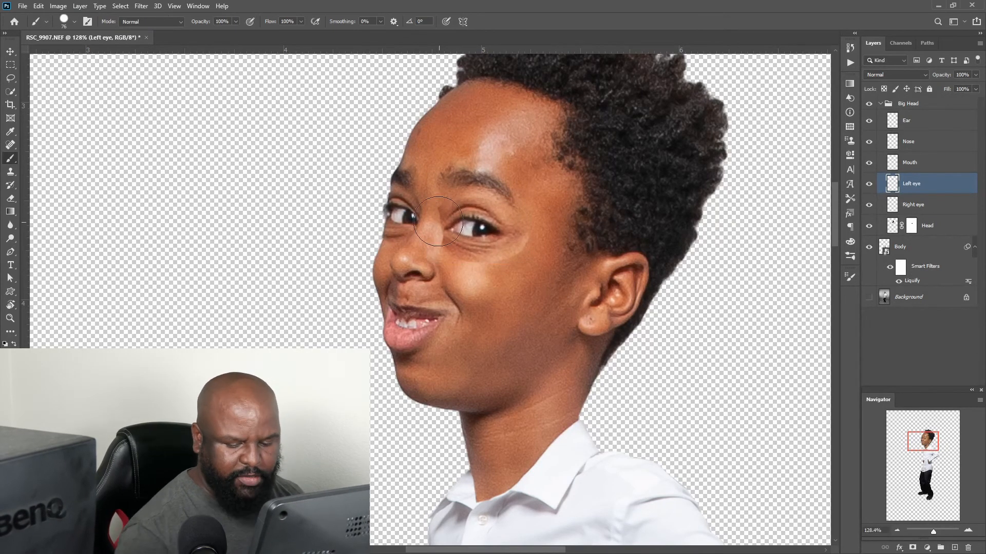
# Add a layer mask to the Left eye layer and blend its edges with a 16% hardness brush at 21% opacity.
pyautogui.click(913, 548)
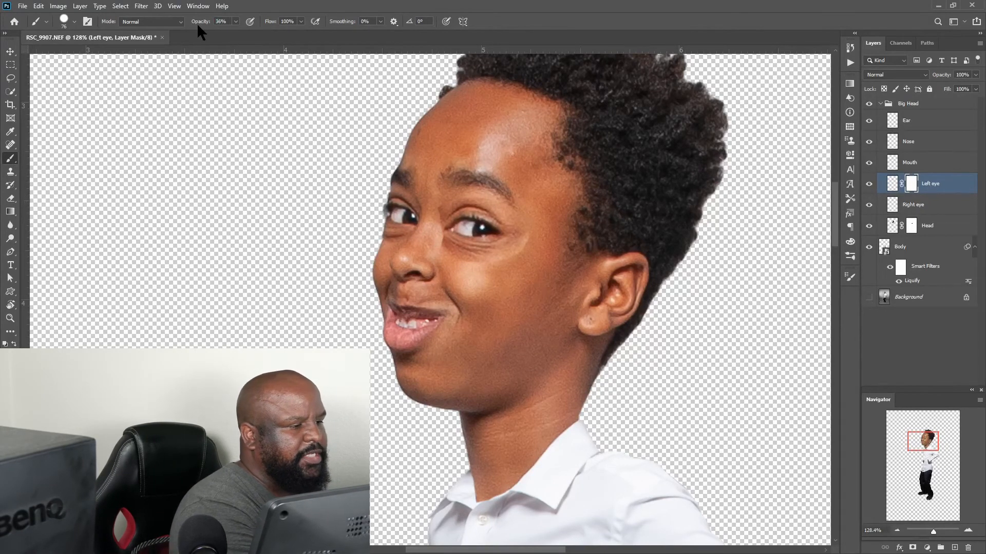
pyautogui.press('1')
pyautogui.click(850, 277)
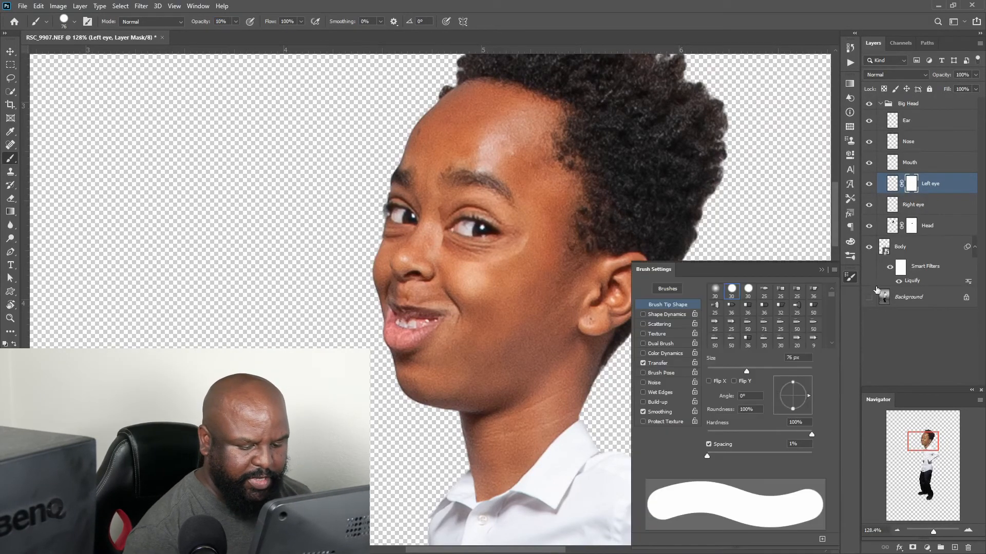
pyautogui.moveTo(726, 431)
pyautogui.mouseDown()
pyautogui.moveTo(735, 431)
pyautogui.moveTo(724, 431)
pyautogui.mouseUp()
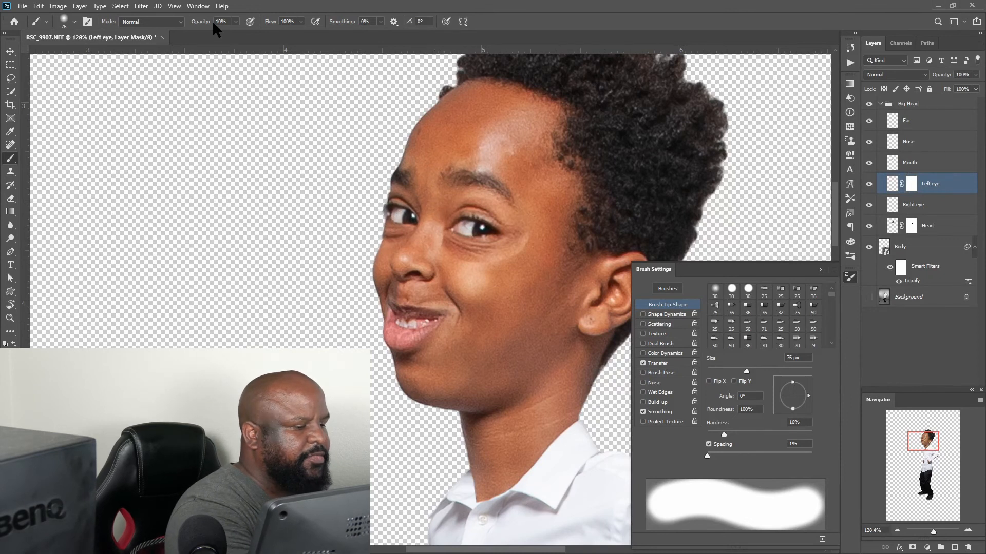
pyautogui.moveTo(197, 23); pyautogui.dragTo(211, 31)
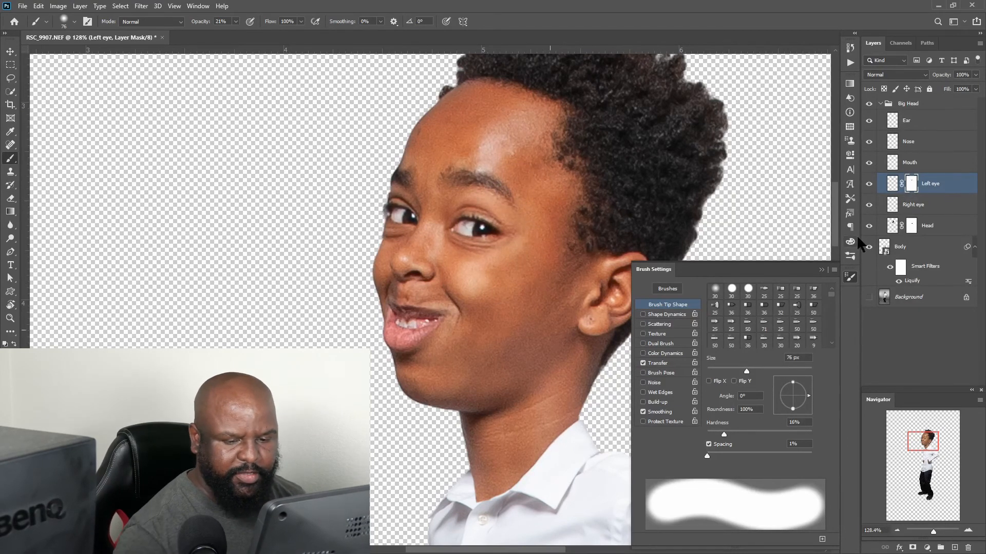
# Add a layer mask to the Right eye layer and set the brush hardness to 74%.
pyautogui.moveTo(914, 206); pyautogui.dragTo(915, 206)
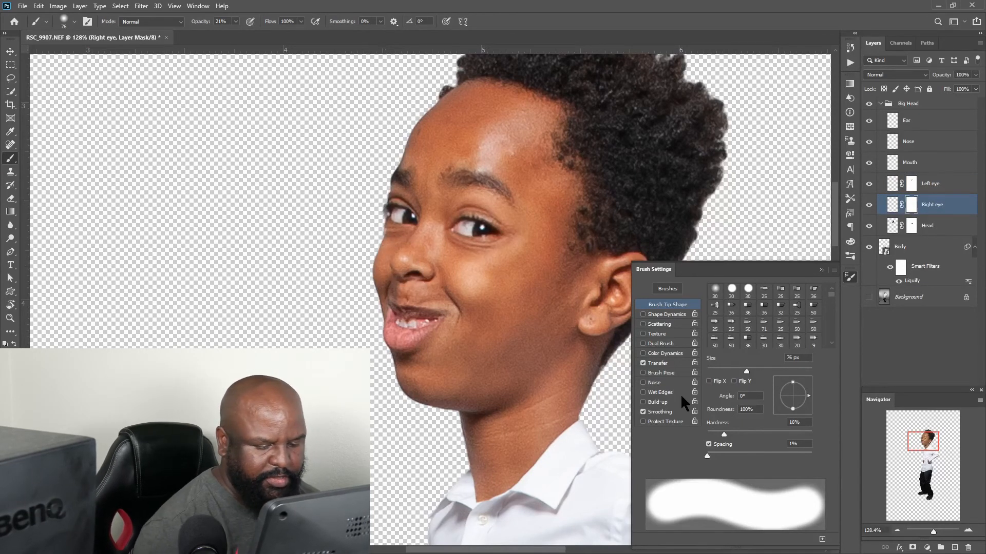
pyautogui.moveTo(777, 430); pyautogui.dragTo(785, 431)
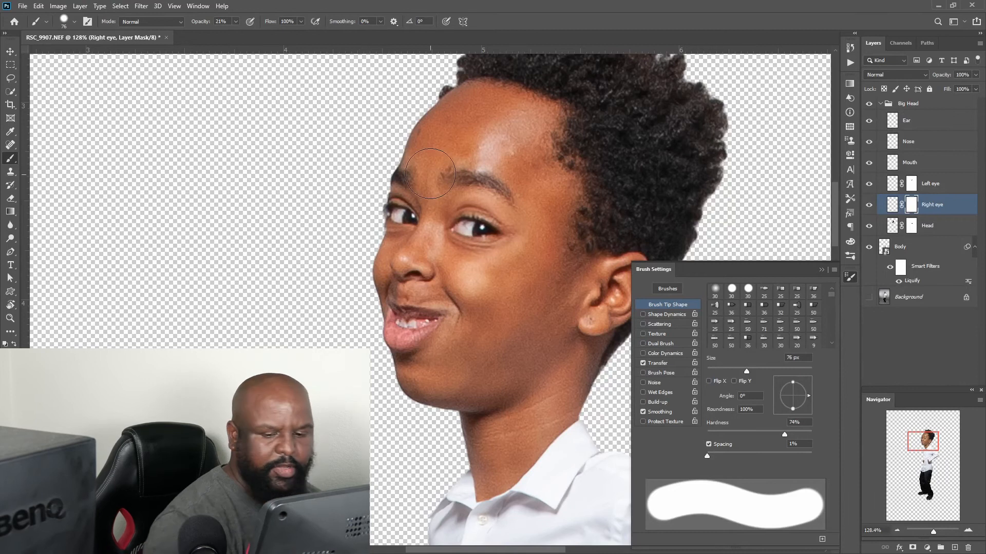
# Add a magenta (#e939da) Solid Color fill layer directly above the Background layer.
pyautogui.click(919, 298)
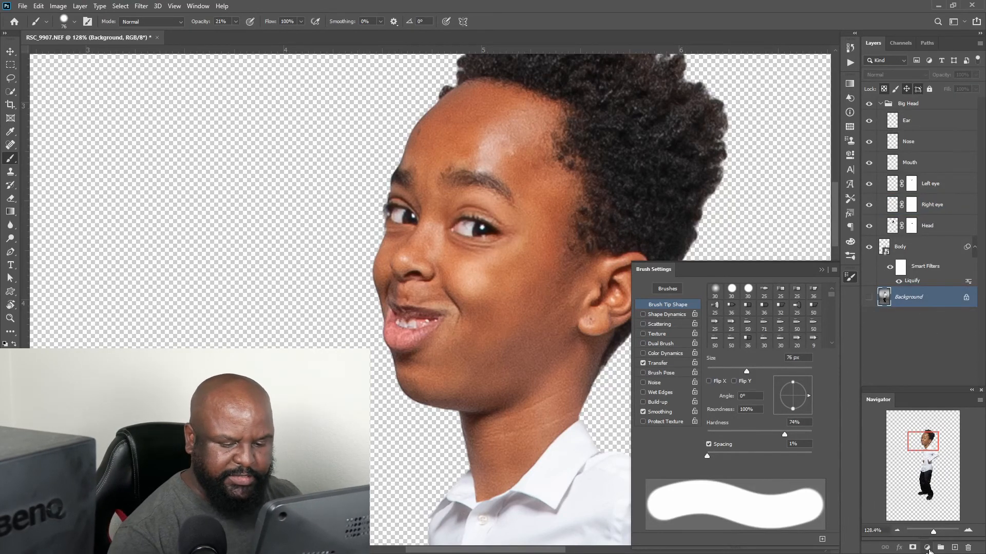
pyautogui.click(927, 548)
pyautogui.click(933, 365)
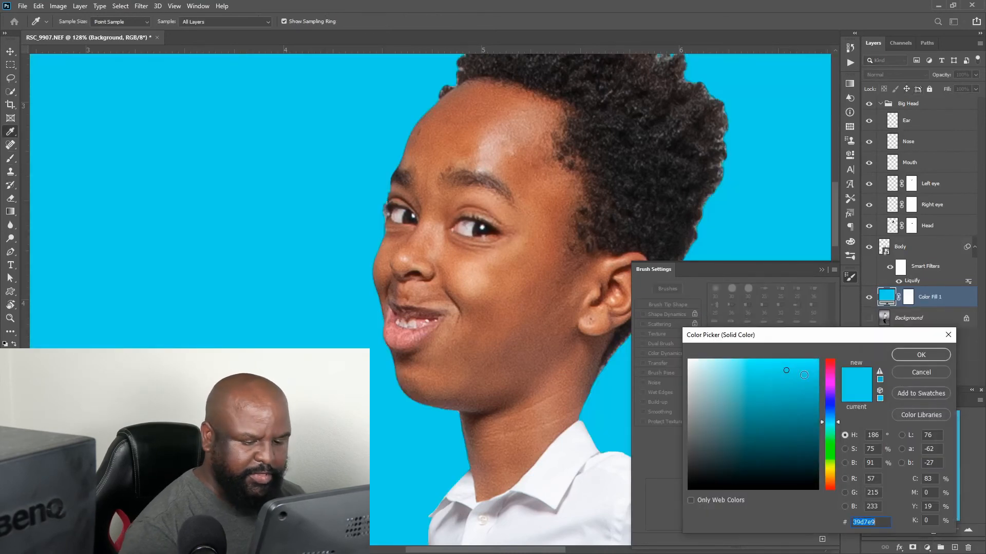
pyautogui.click(832, 379)
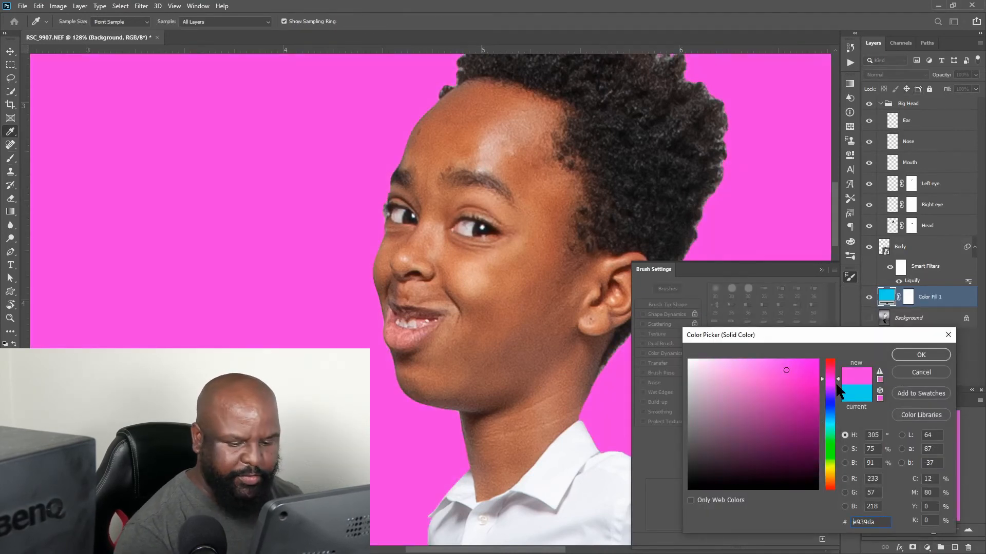
pyautogui.click(921, 355)
pyautogui.press('b')
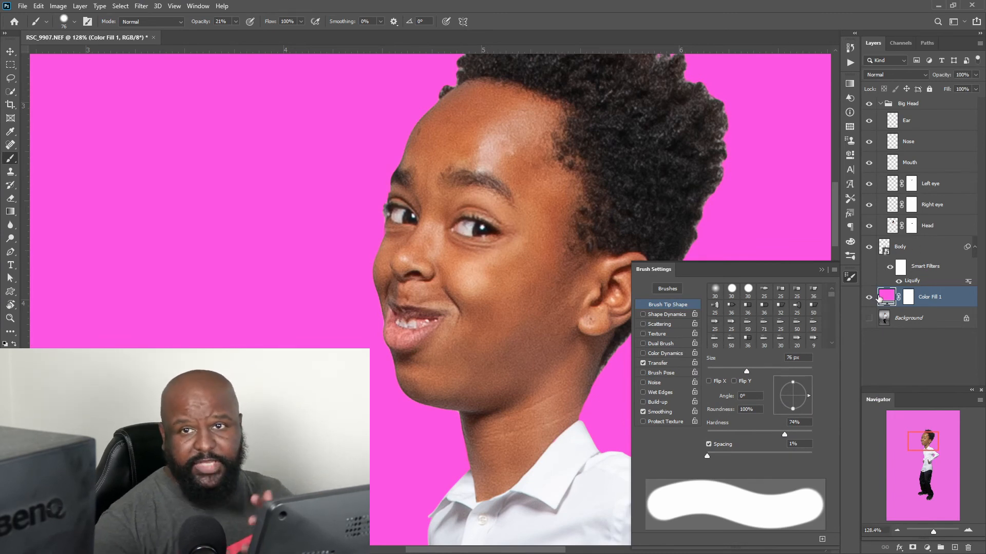
# Target the Right eye layer's mask and set the brush to 15 px, 93% hardness and 100% opacity for trimming the eye's outer edge.
pyautogui.click(915, 205)
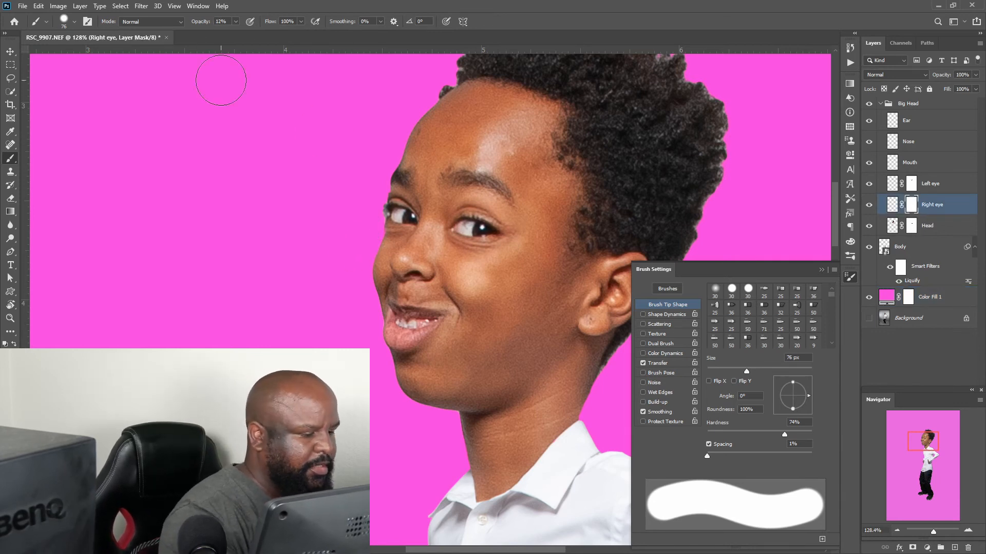
pyautogui.press('[')
pyautogui.press('[')
pyautogui.press('[')
pyautogui.press('[')
pyautogui.press('[')
pyautogui.press('[')
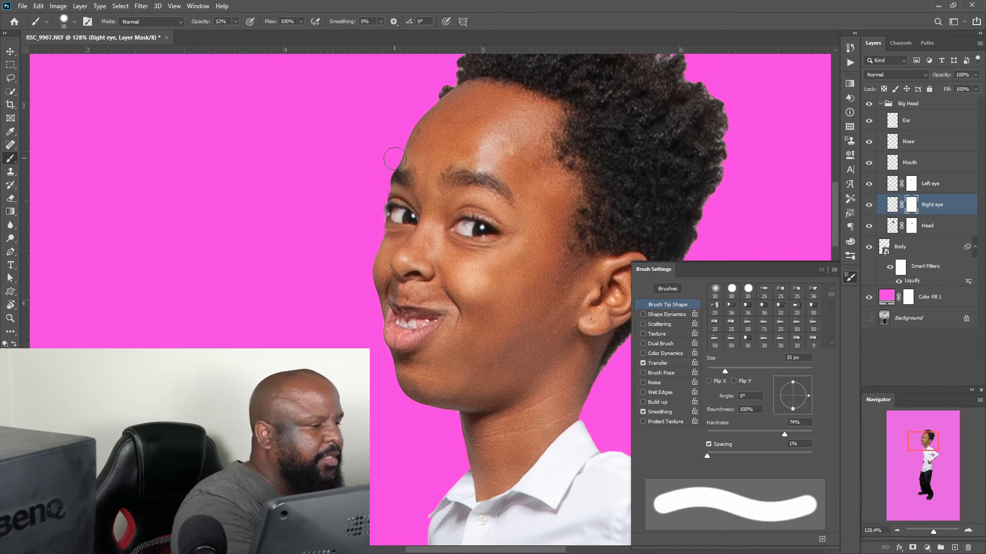
pyautogui.press('6')
pyautogui.press('2')
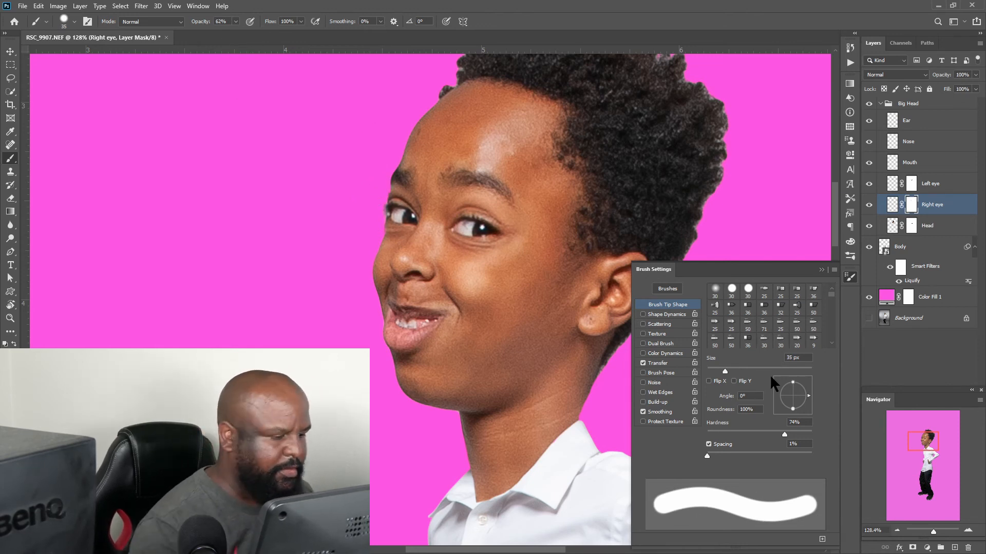
pyautogui.moveTo(785, 434); pyautogui.dragTo(804, 435)
pyautogui.press('[')
pyautogui.press('[')
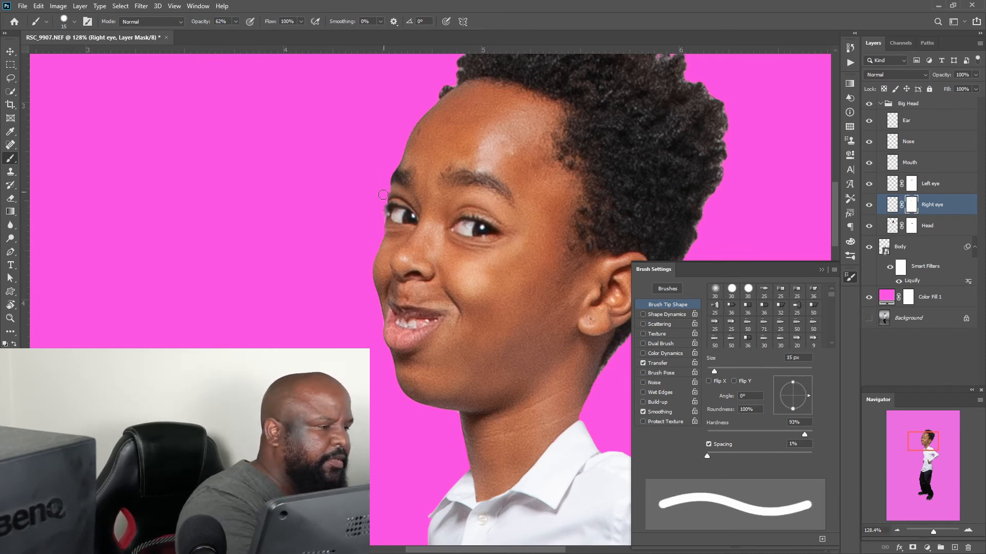
pyautogui.press('0')
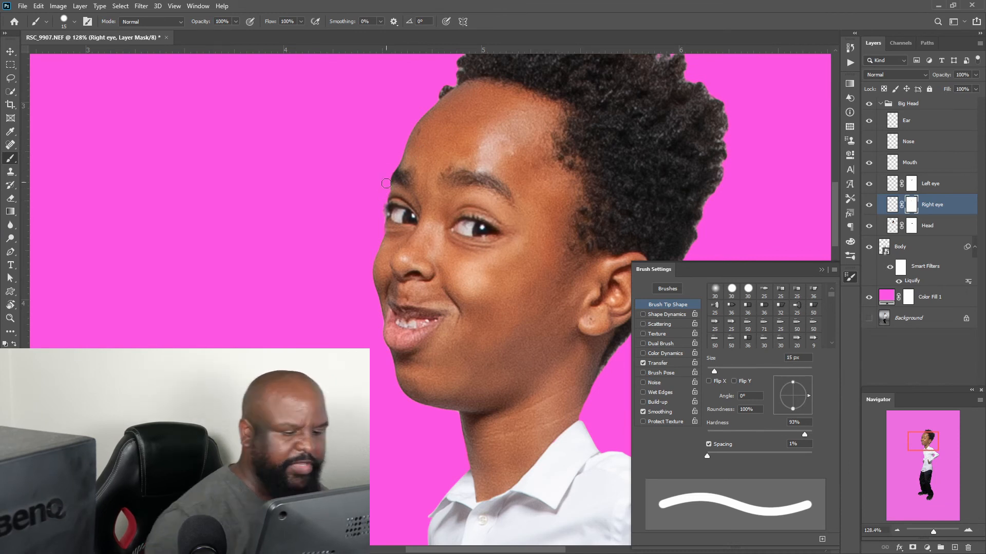
# Scale the Nose layer up proportionally around its centre to about 126%.
pyautogui.click(821, 269)
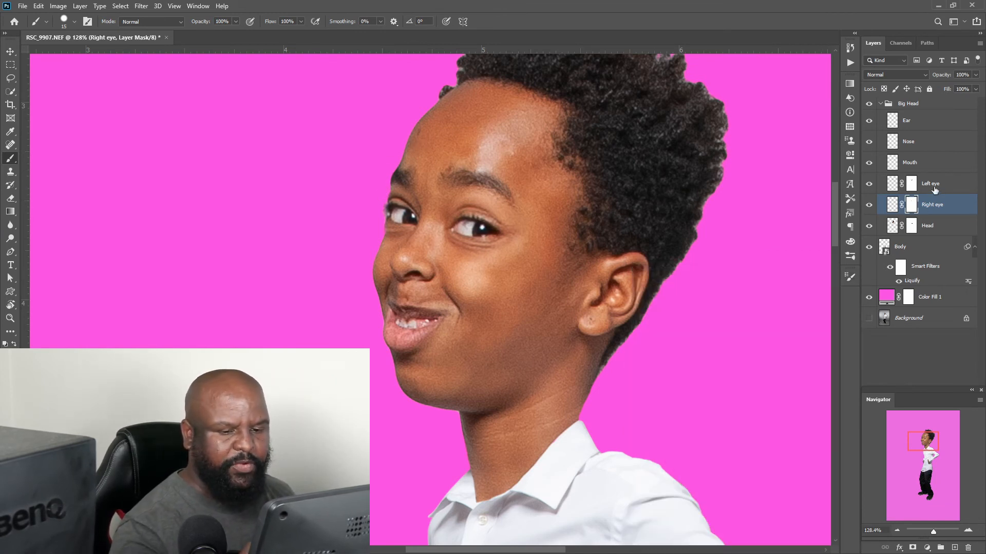
pyautogui.hotkey('alt', ']')
pyautogui.hotkey('alt', ']')
pyautogui.hotkey('alt', ']')
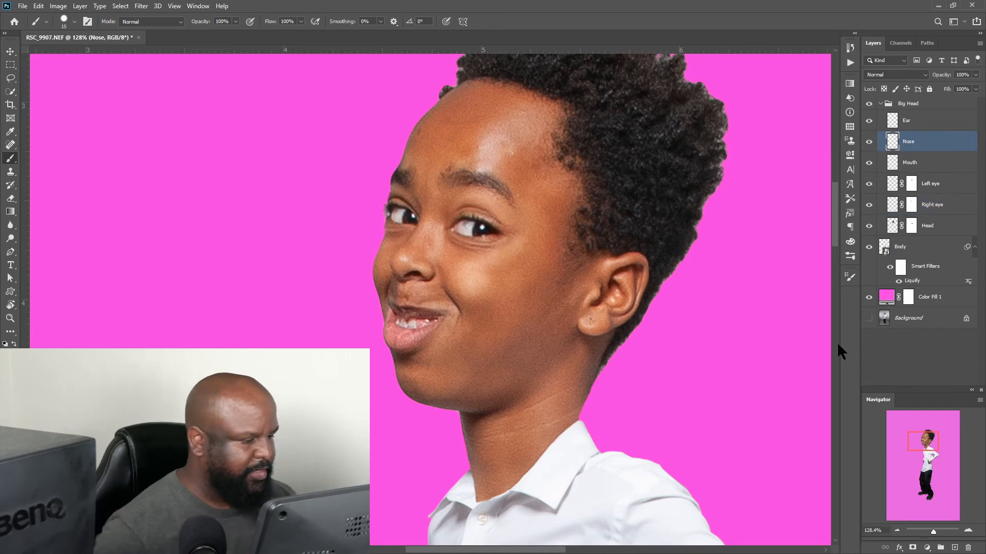
pyautogui.hotkey('ctrl', 't')
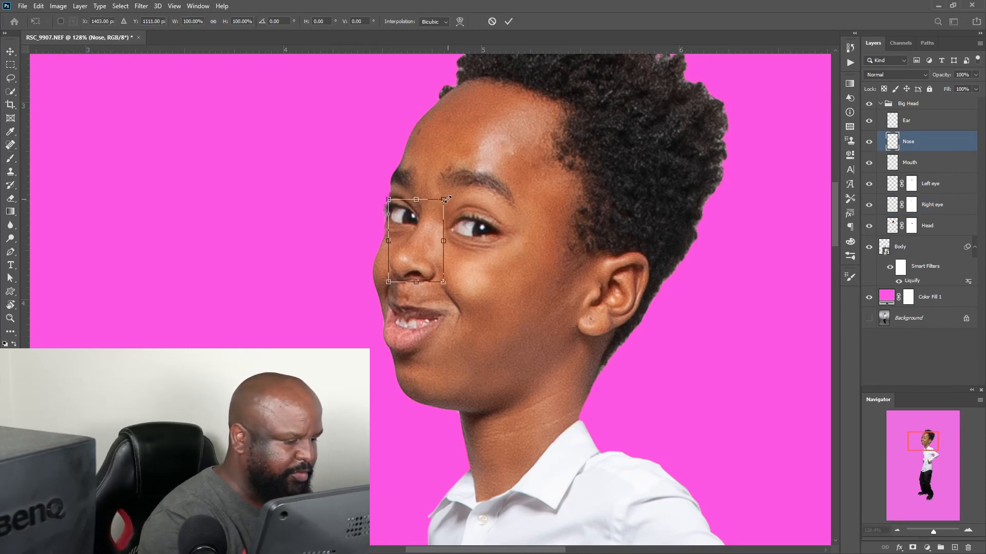
pyautogui.moveTo(445, 200); pyautogui.dragTo(451, 188)
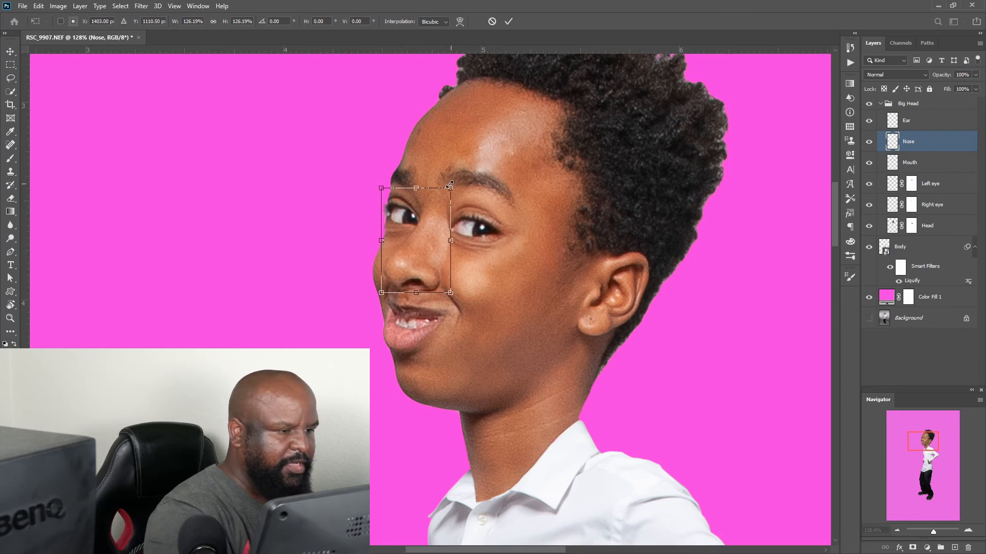
# Warp the enlarged nose, pulling its lower-left corner slightly upward and its upper-right corner up and inward to fit the face.
pyautogui.click(460, 22)
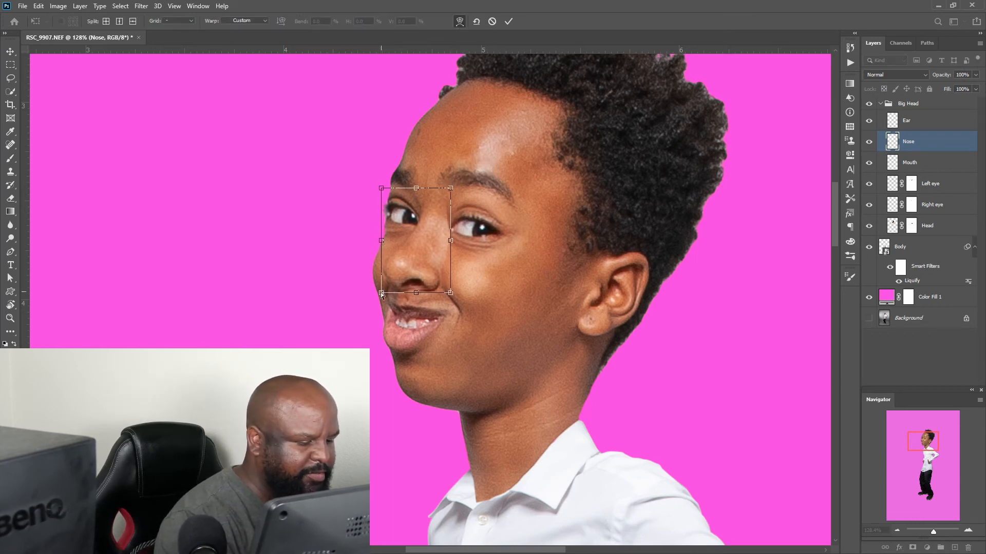
pyautogui.moveTo(381, 293); pyautogui.dragTo(432, 295)
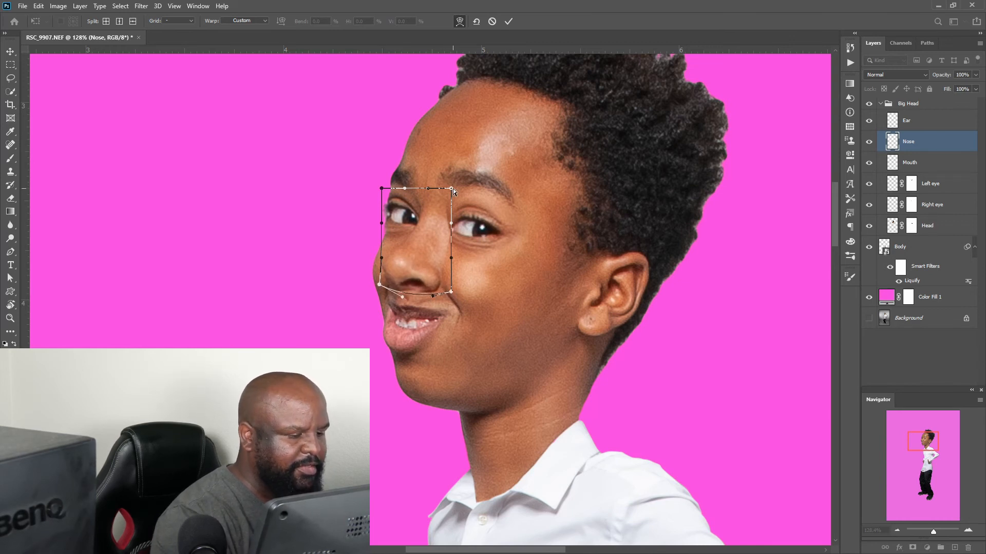
pyautogui.moveTo(452, 189); pyautogui.dragTo(448, 181)
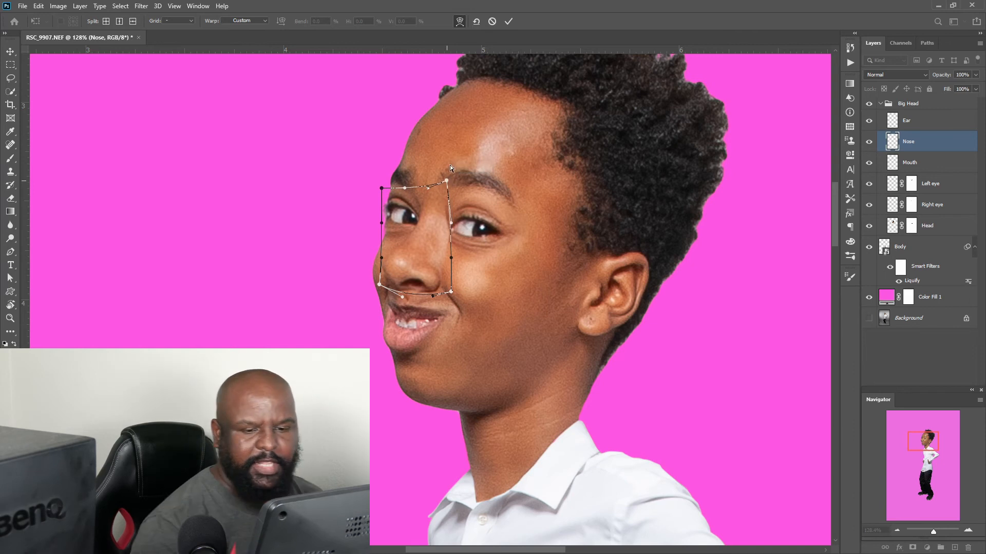
pyautogui.click(508, 21)
# Add a layer mask to the Nose layer and blend its edges with a 45 px brush at 12% hardness and 22% opacity.
pyautogui.click(912, 547)
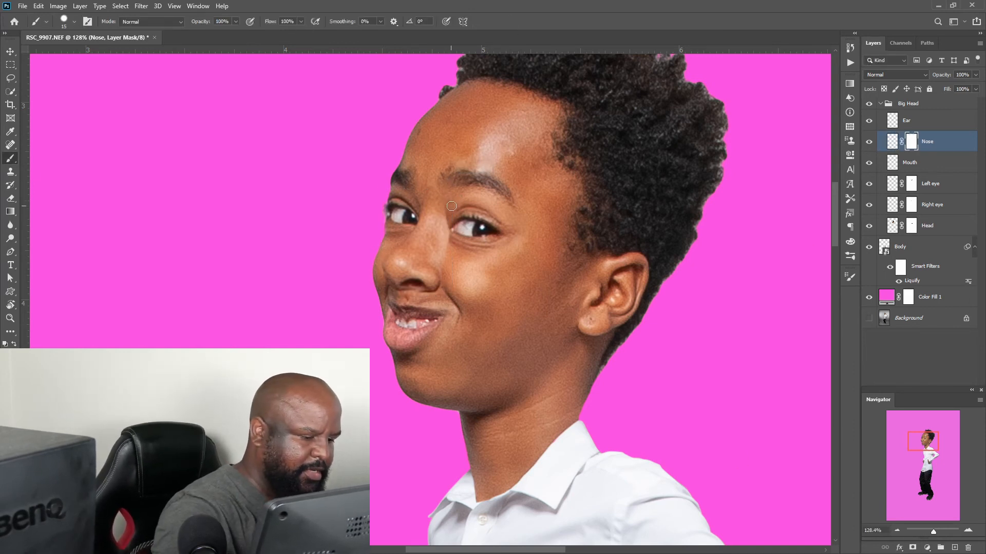
pyautogui.press('4')
pyautogui.press('3')
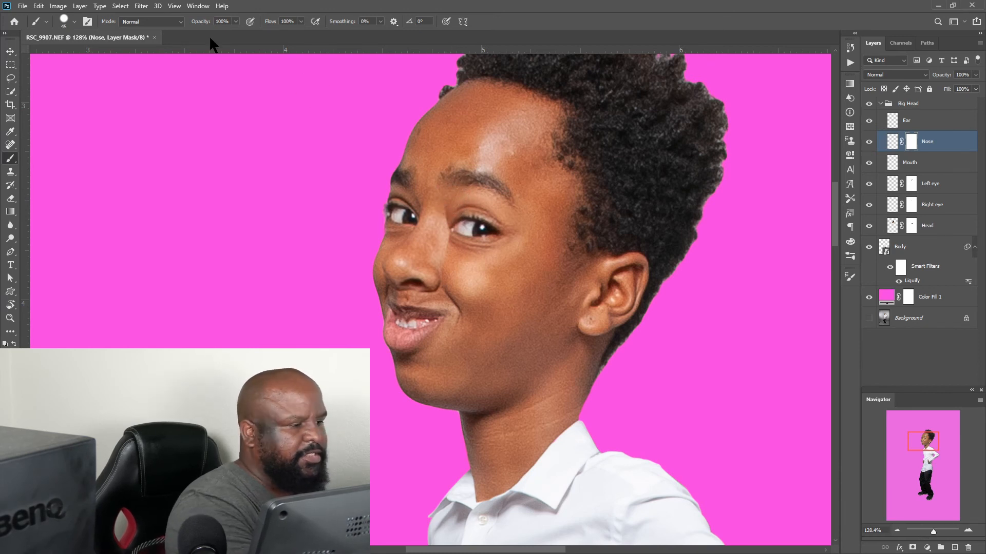
pyautogui.press('2')
pyautogui.press('2')
pyautogui.click(850, 277)
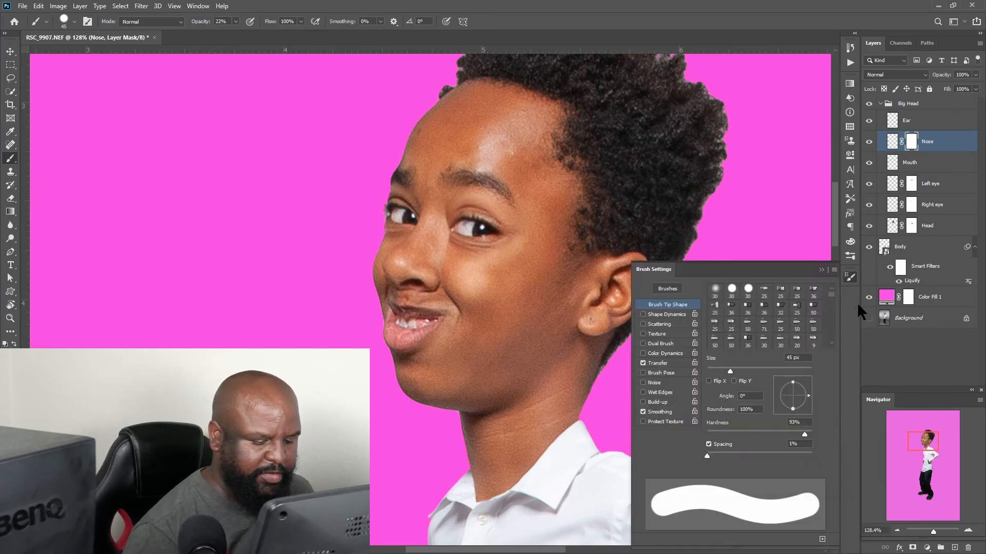
pyautogui.click(721, 432)
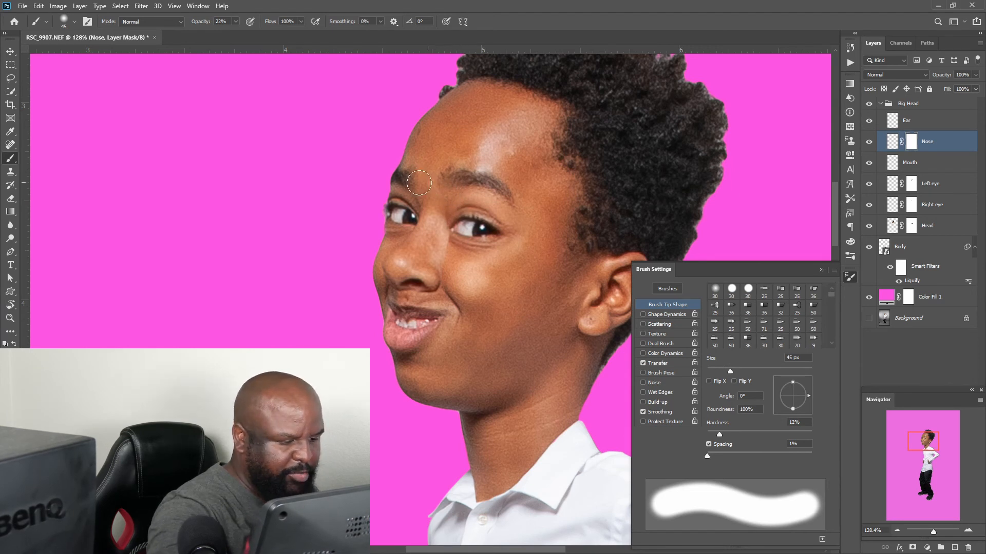
pyautogui.moveTo(461, 225)
pyautogui.mouseDown()
pyautogui.moveTo(459, 201)
pyautogui.moveTo(464, 240)
pyautogui.mouseUp()
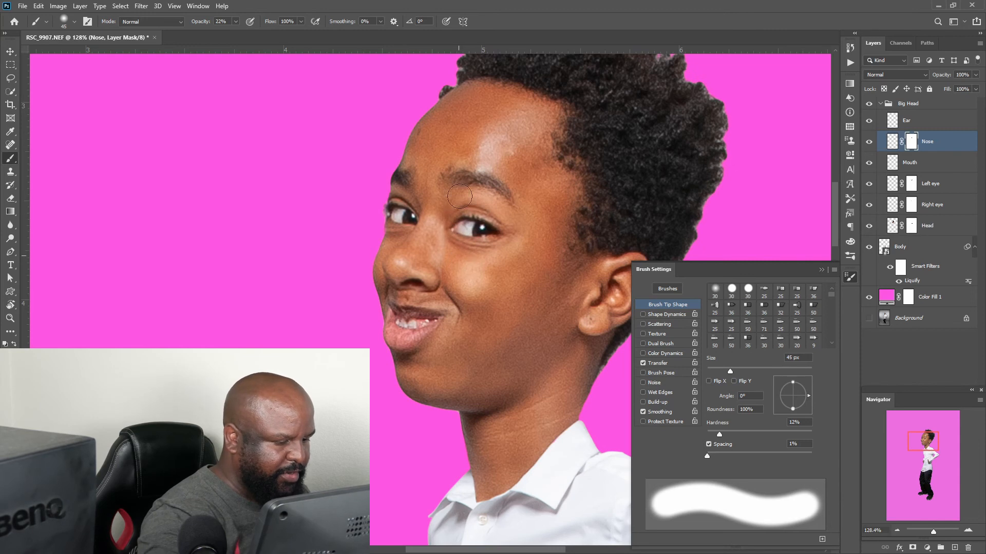
# Add a layer mask to the Mouth layer.
pyautogui.click(930, 166)
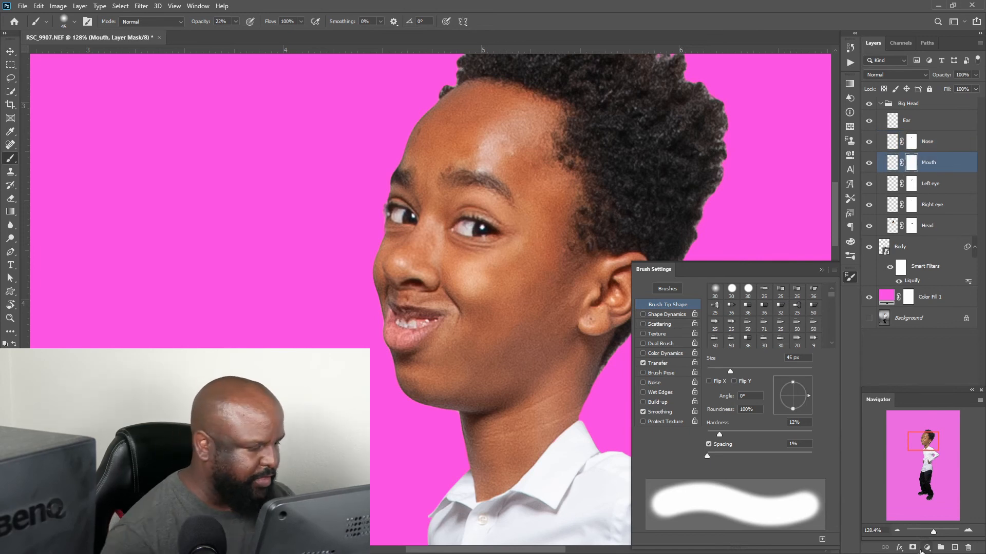
pyautogui.hotkey('ctrl', 't')
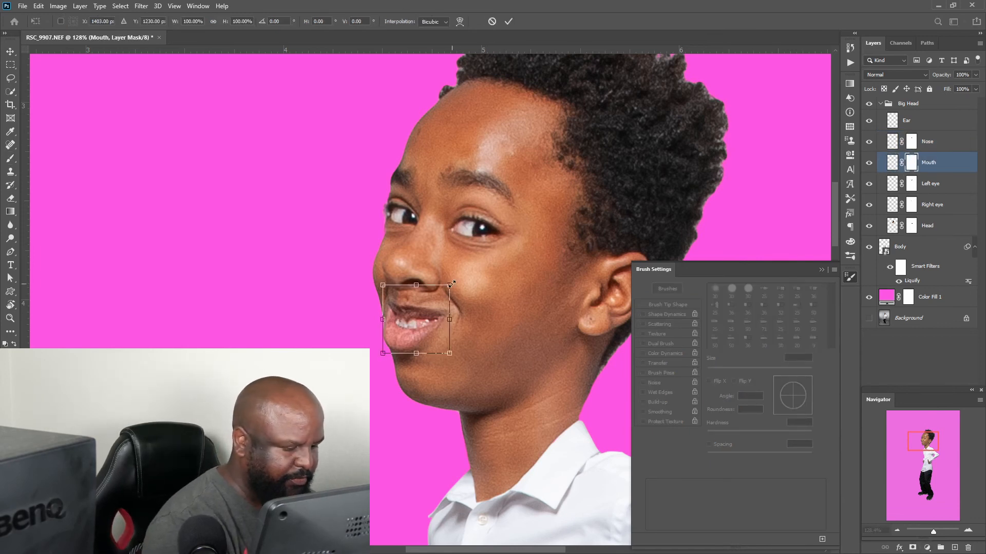
pyautogui.moveTo(452, 283); pyautogui.dragTo(460, 276)
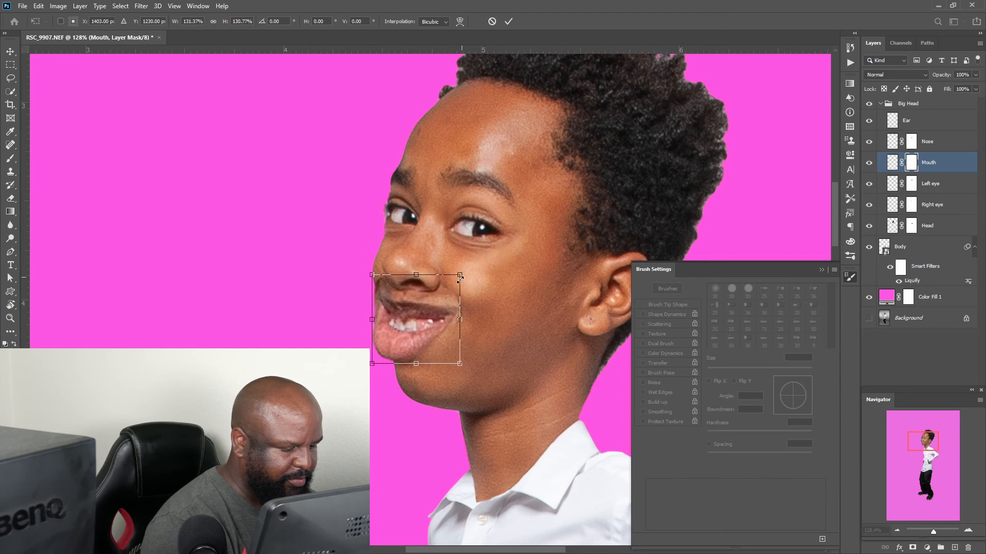
pyautogui.moveTo(432, 326); pyautogui.dragTo(438, 323)
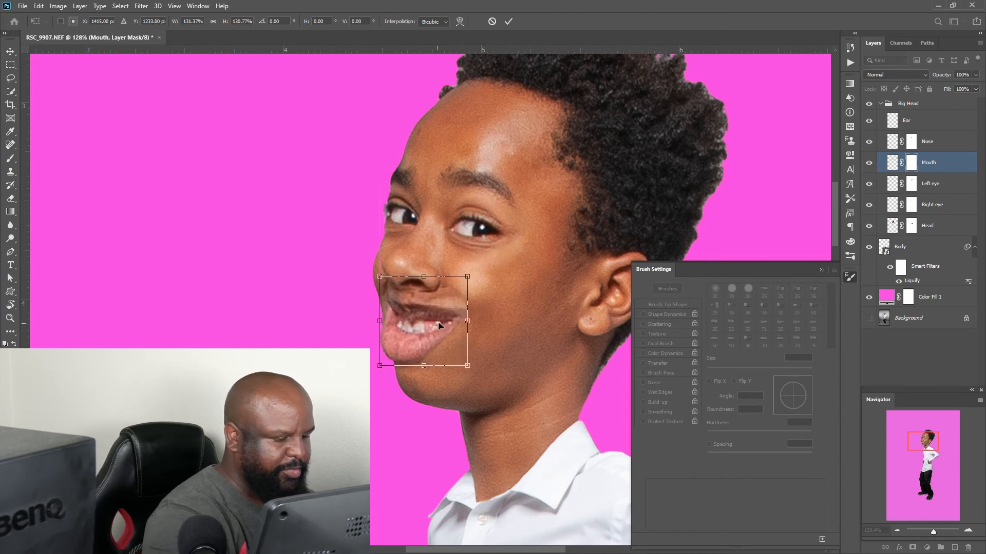
pyautogui.click(508, 21)
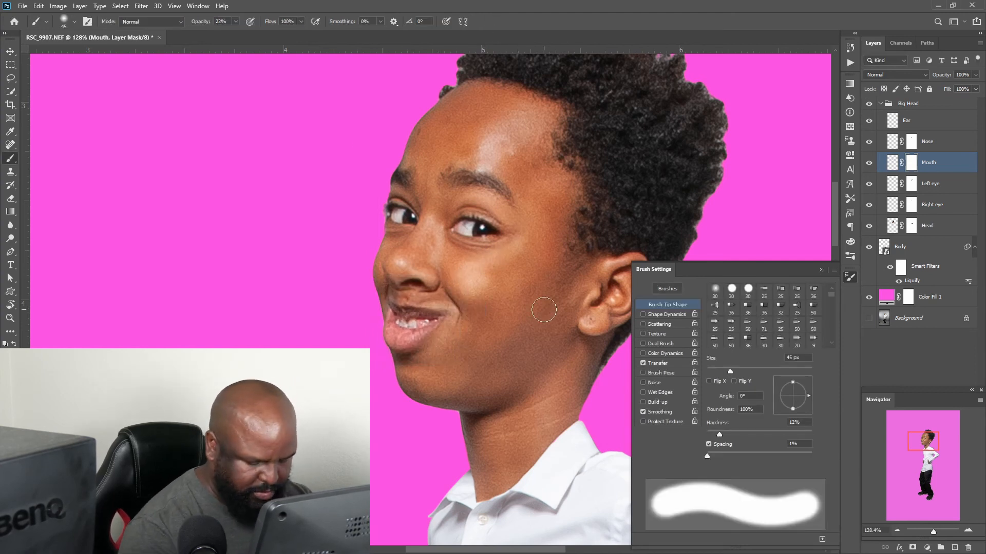
# Enlarge the Mouth layer so the lips extend slightly past the original face outline, and apply the transform.
pyautogui.hotkey('ctrl', 't')
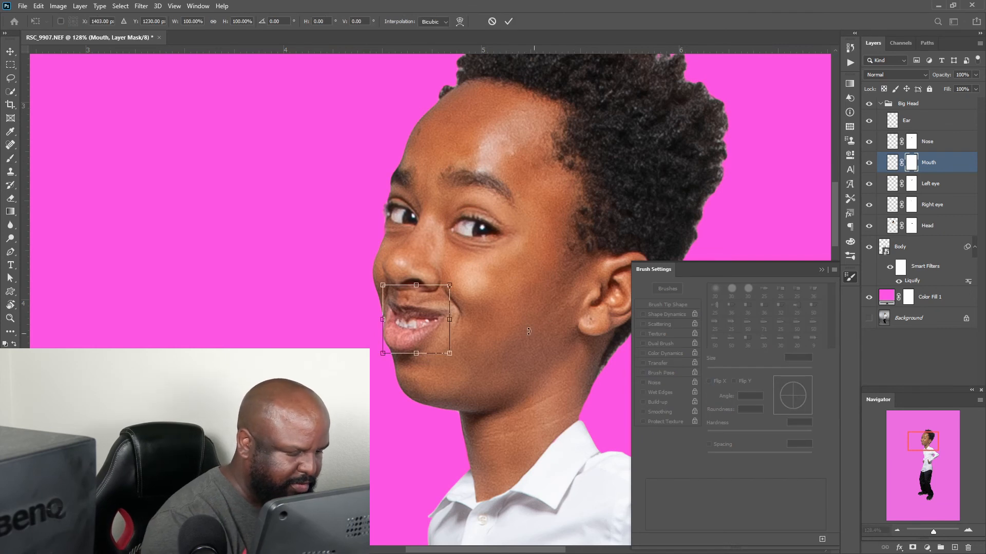
pyautogui.moveTo(450, 284); pyautogui.dragTo(455, 280)
pyautogui.moveTo(454, 360); pyautogui.dragTo(461, 364)
pyautogui.moveTo(460, 280); pyautogui.dragTo(463, 276)
pyautogui.click(509, 21)
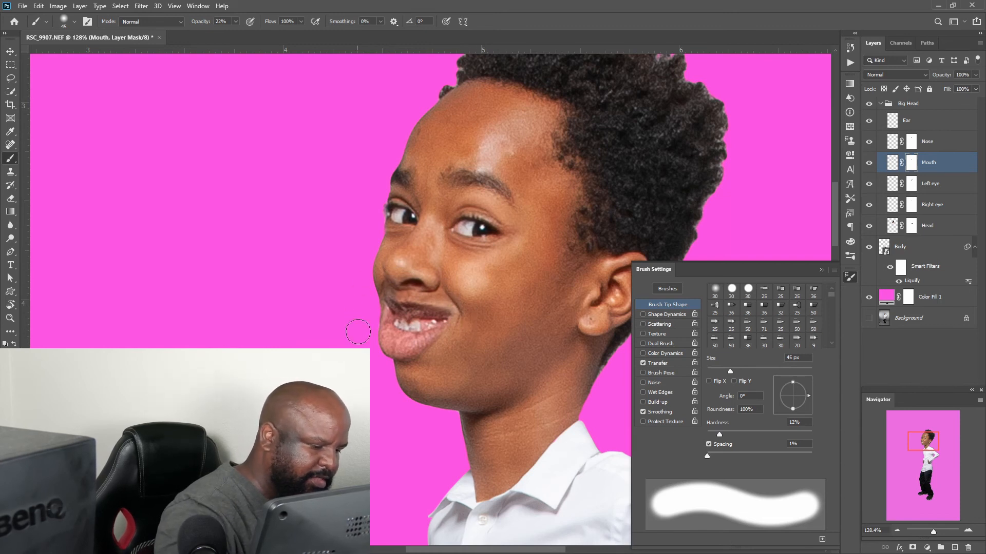
# Blend the Mouth layer's mask with the 45 px brush, first at 95% hardness and then at 19%.
pyautogui.moveTo(720, 435); pyautogui.dragTo(806, 434)
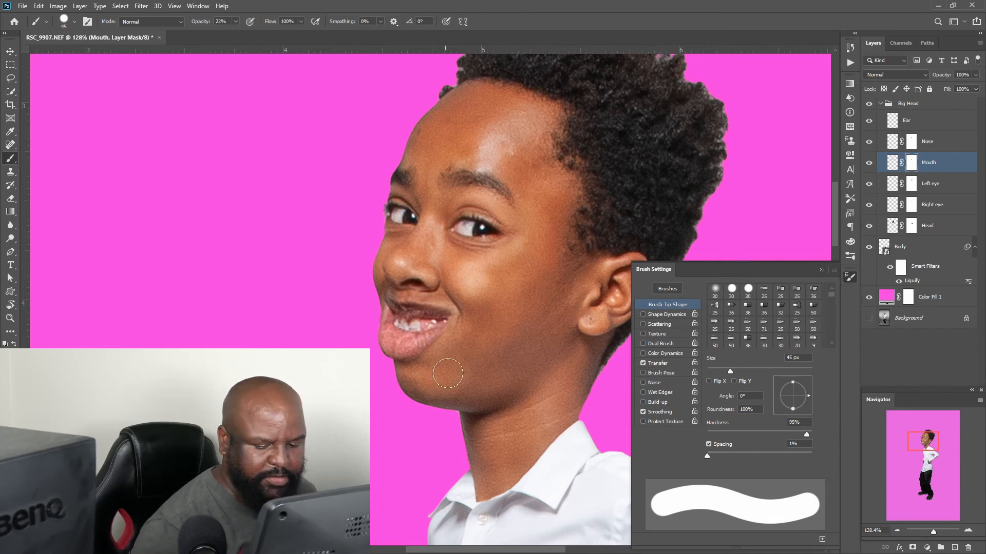
pyautogui.click(728, 434)
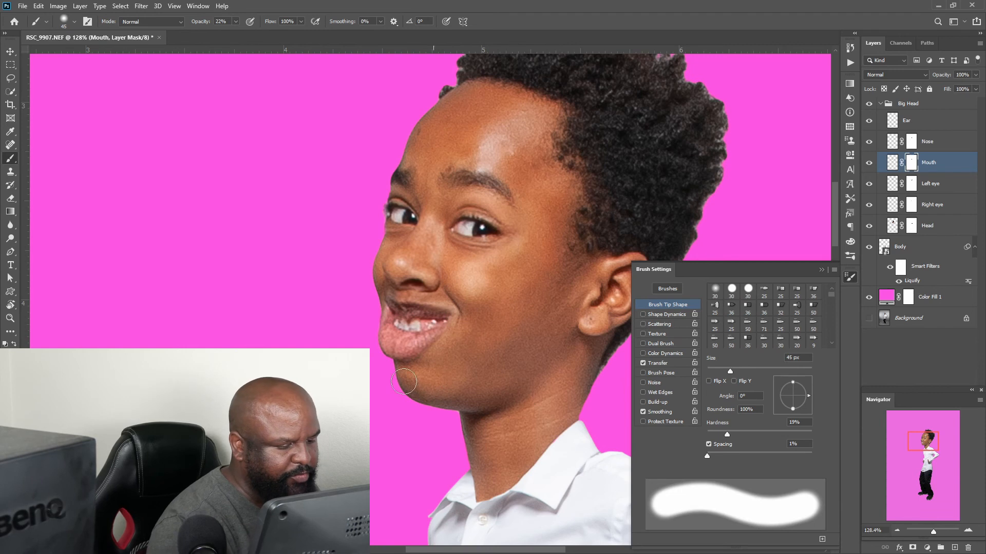
pyautogui.click(822, 270)
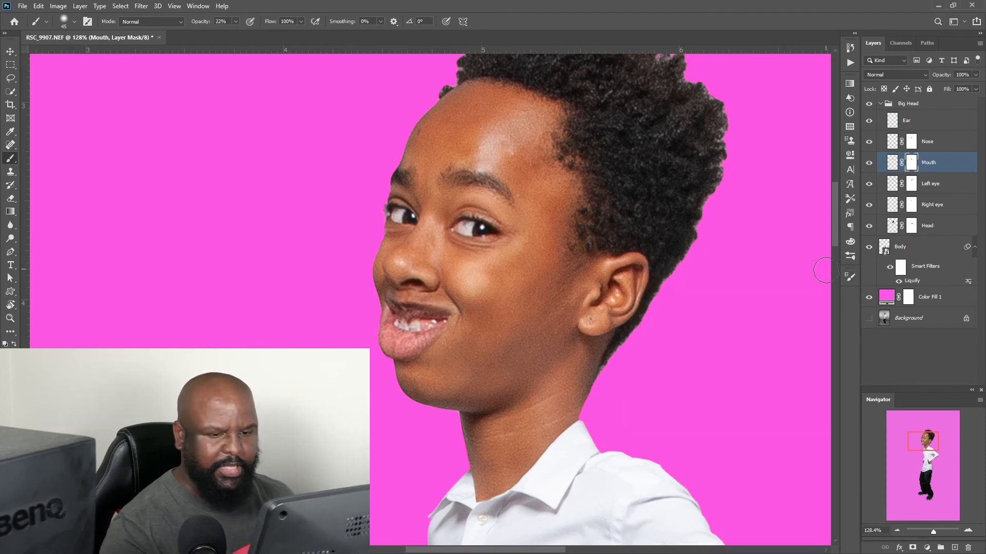
# Add a layer mask to the Ear layer and enlarge the ear proportionally around its centre.
pyautogui.hotkey('alt', ']')
pyautogui.hotkey('alt', ']')
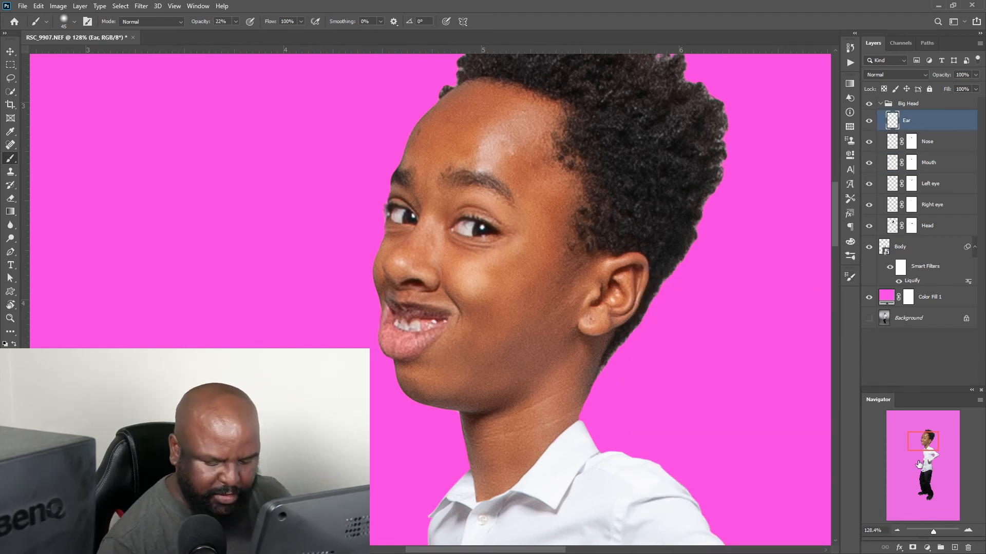
pyautogui.click(912, 548)
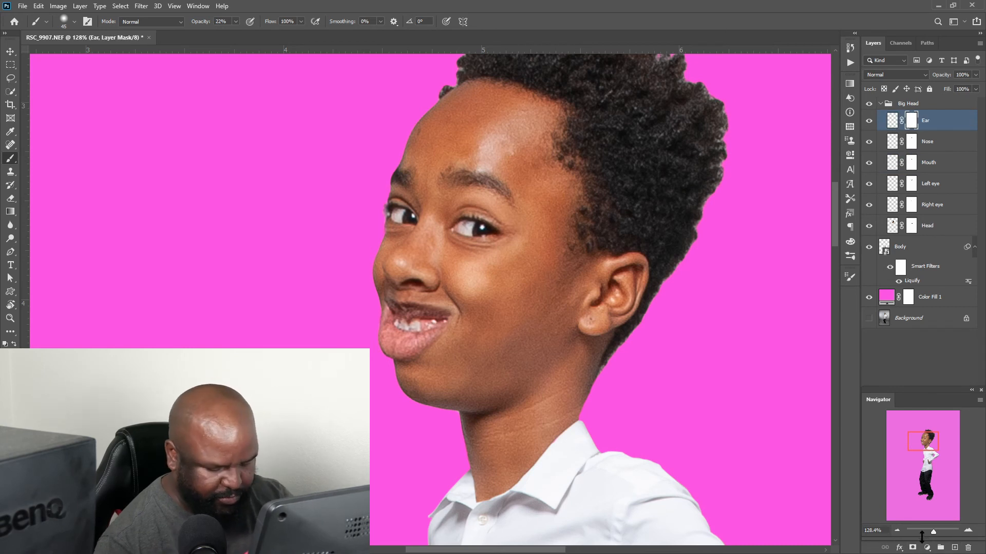
pyautogui.hotkey('ctrl', 't')
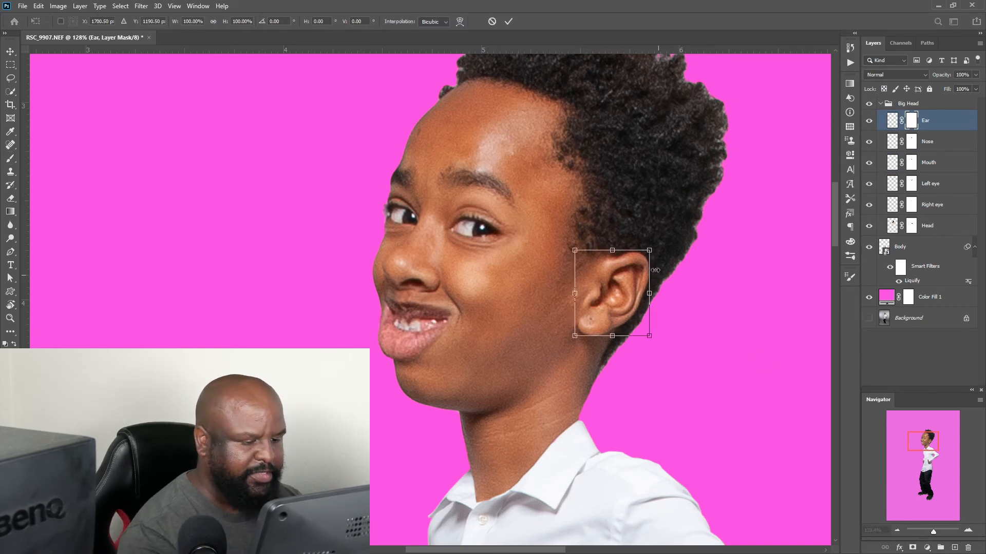
pyautogui.moveTo(651, 250); pyautogui.dragTo(660, 237)
pyautogui.click(508, 21)
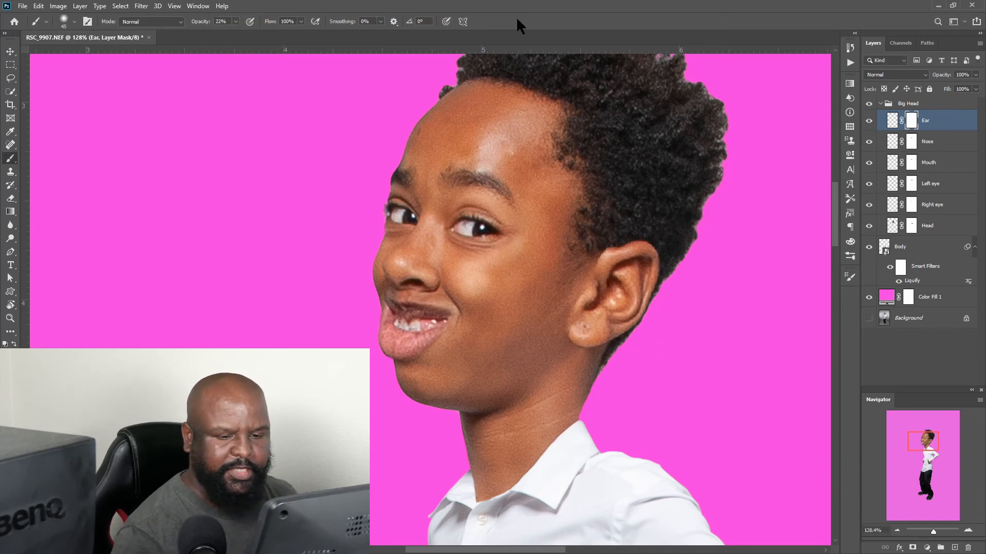
pyautogui.click(892, 121)
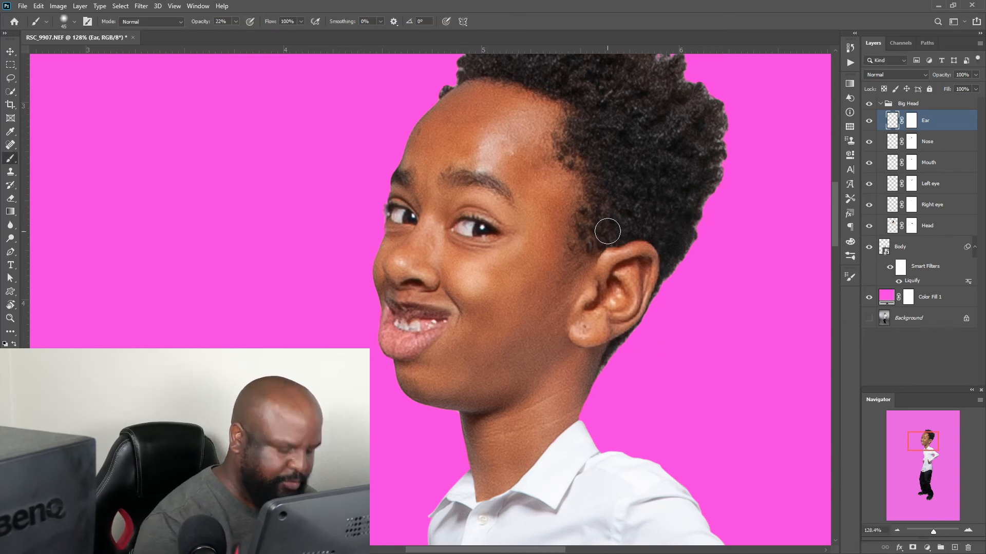
pyautogui.hotkey('ctrl', 'z')
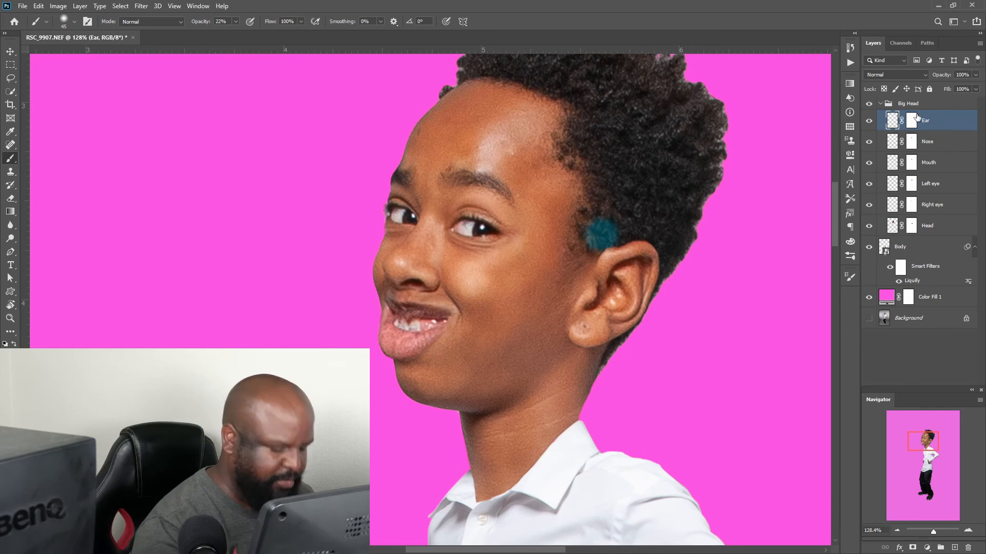
pyautogui.click(914, 120)
pyautogui.hotkey('ctrl', 'z')
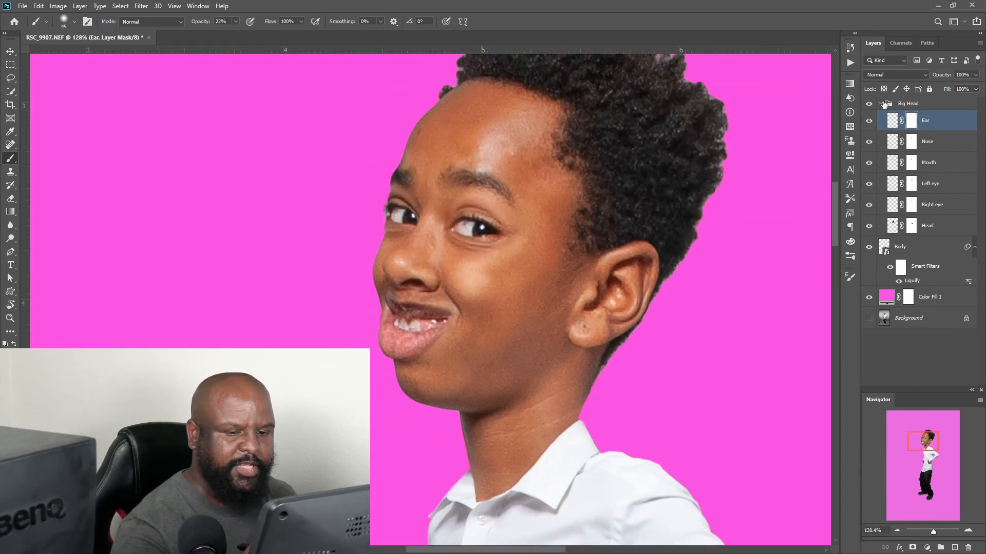
# Collapse the Big Head group and turn on the Background layer's visibility.
pyautogui.click(888, 104)
pyautogui.click(881, 104)
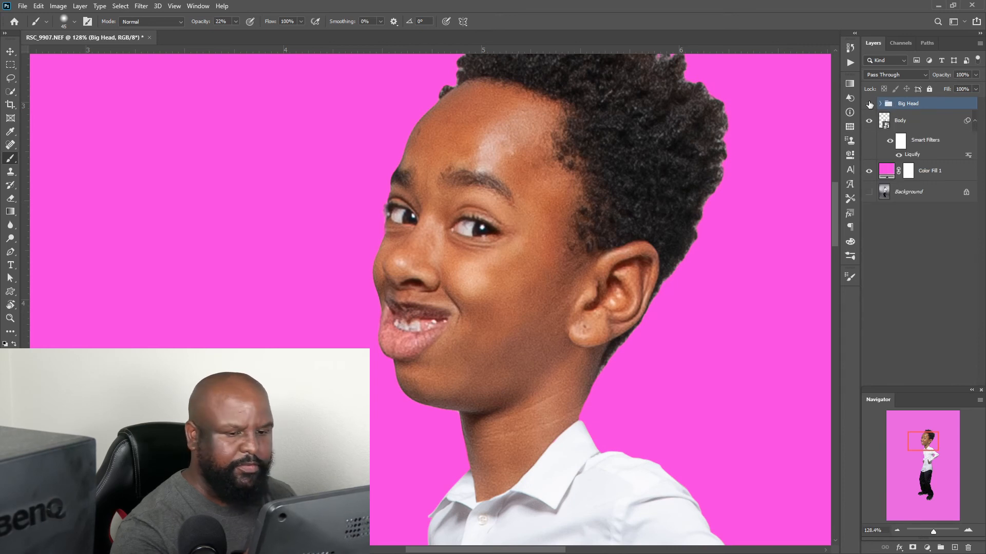
pyautogui.hotkey('ctrl', ',')
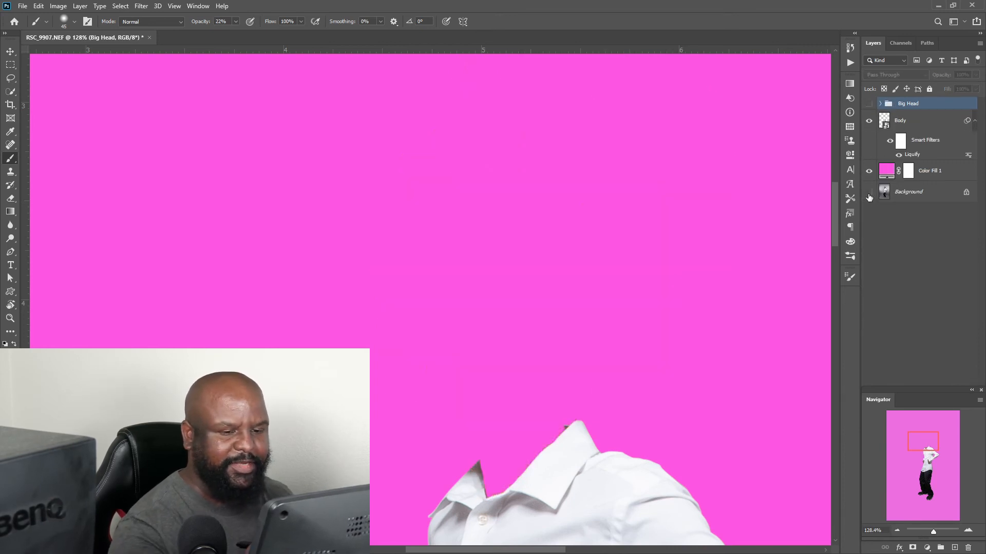
pyautogui.hotkey('ctrl', ',')
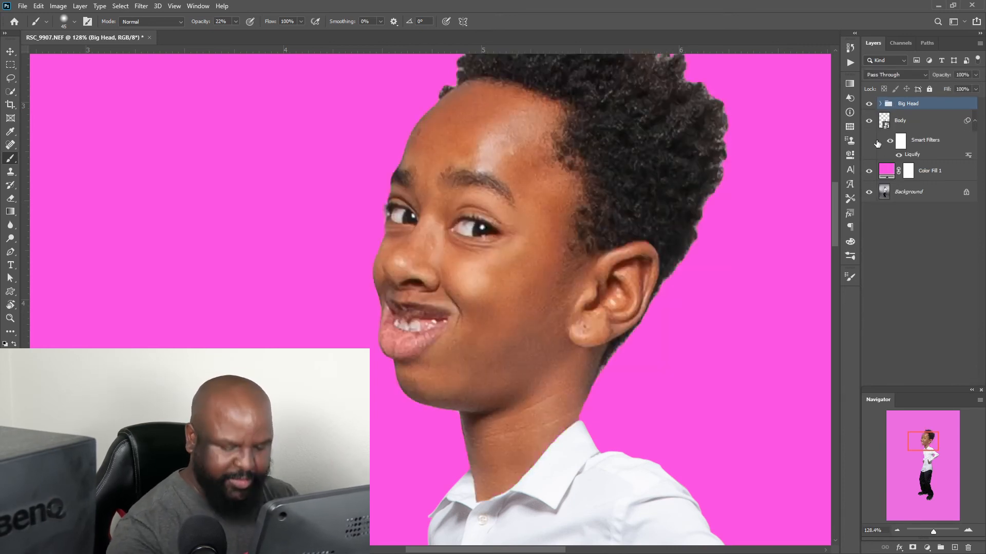
# Delete the magenta Color Fill layer and hide the Big Head group to view the original photo.
pyautogui.click(880, 172)
pyautogui.press('Delete')
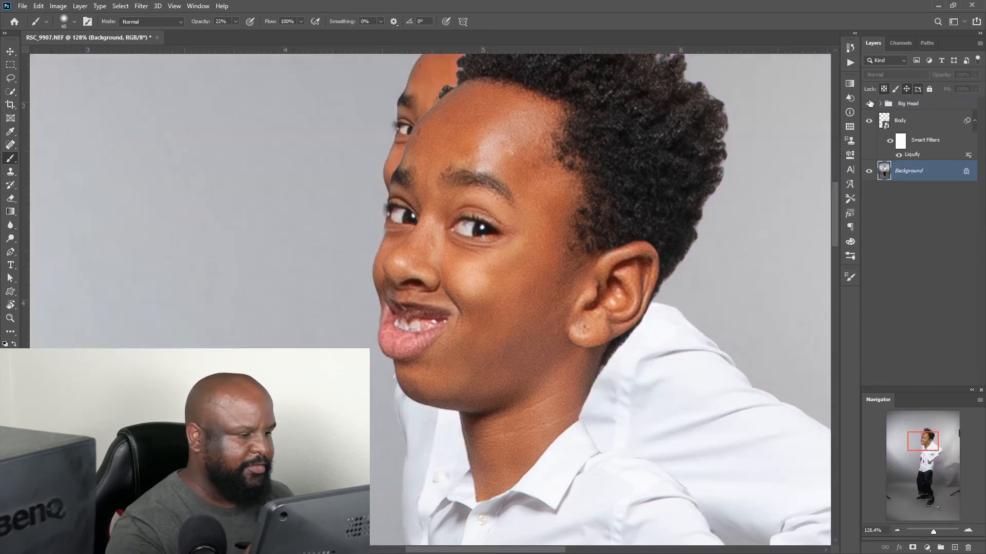
pyautogui.click(869, 104)
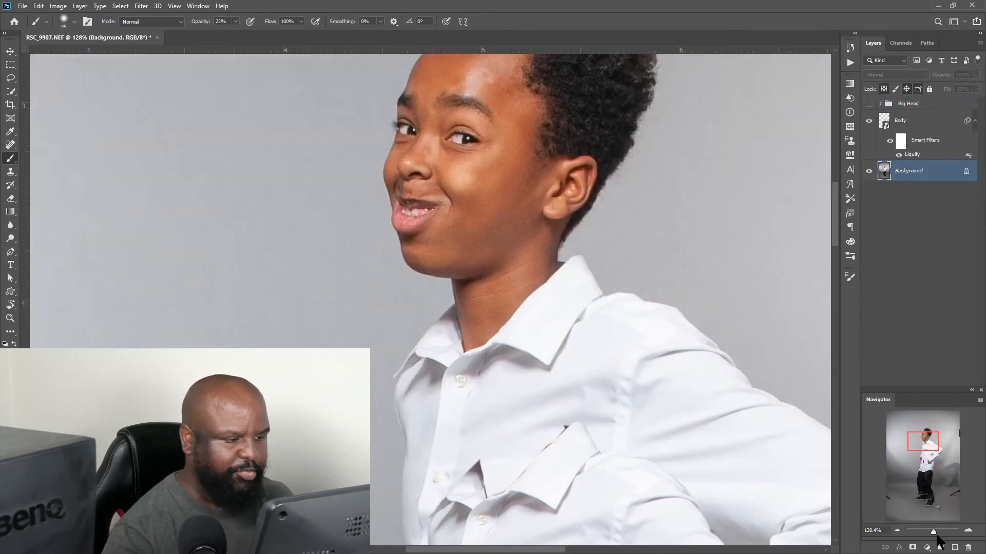
pyautogui.moveTo(934, 532); pyautogui.dragTo(932, 533)
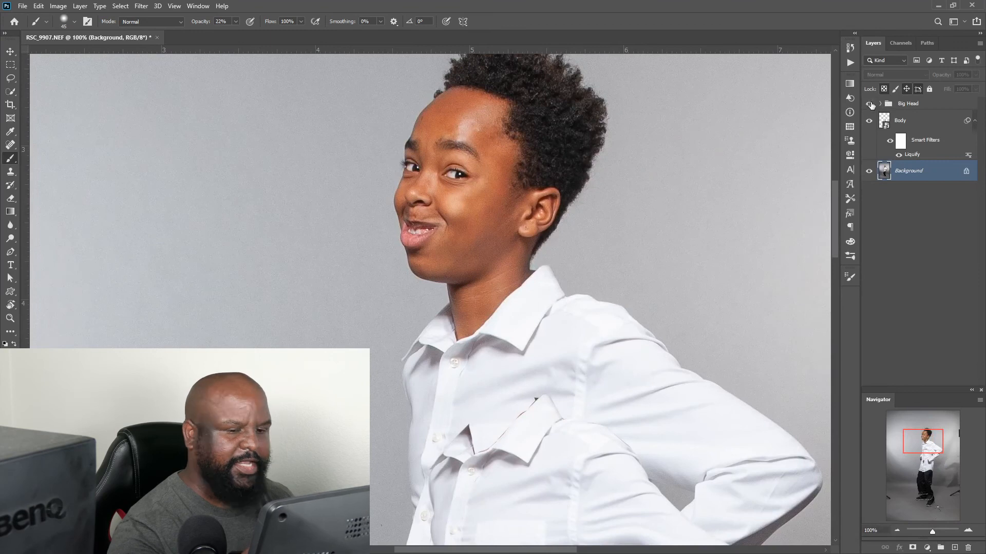
# Show the Big Head group and inspect the whole figure, switching the Background and Body layers' visibility off and on.
pyautogui.click(870, 104)
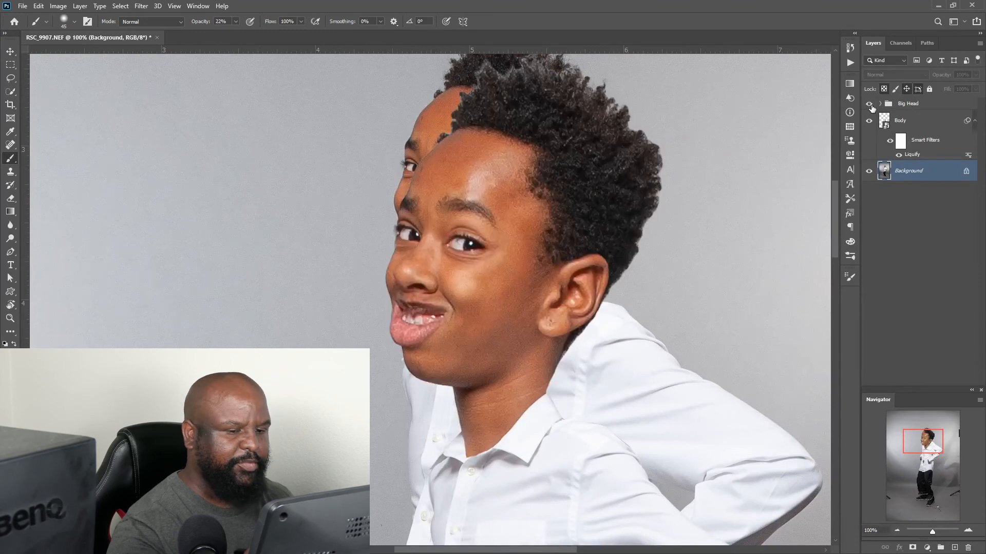
pyautogui.click(869, 171)
pyautogui.hotkey('ctrl', '0')
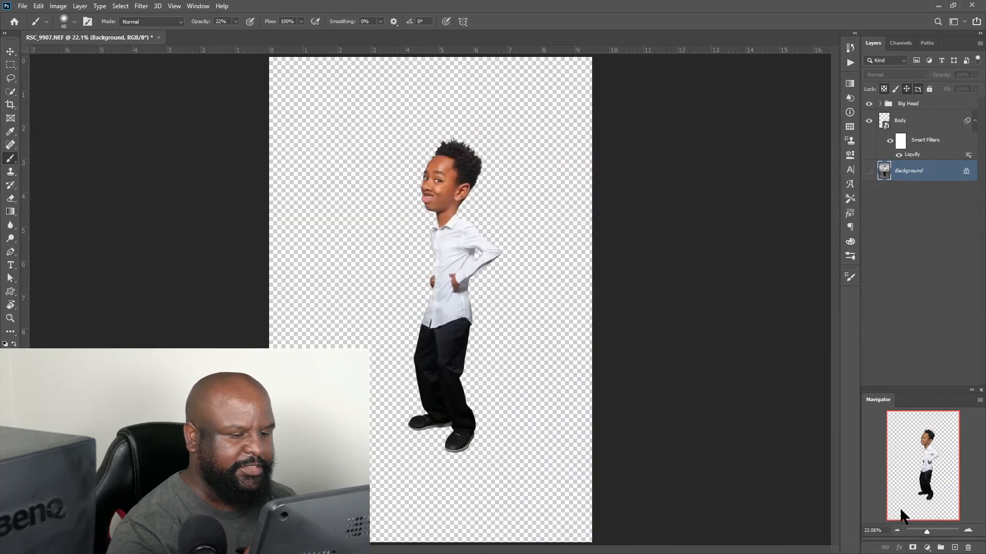
pyautogui.click(870, 122)
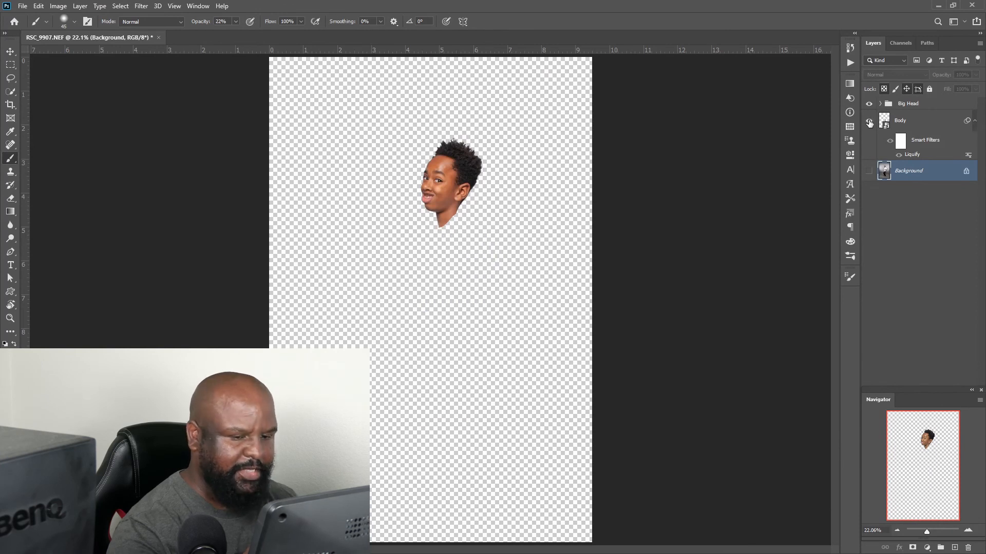
pyautogui.click(869, 121)
pyautogui.click(869, 171)
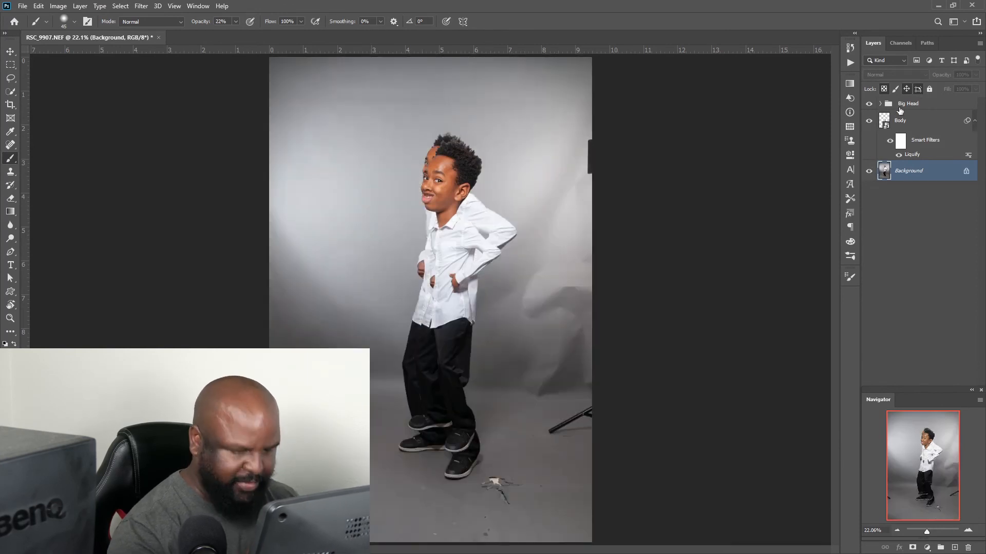
# Compare the caricature with the original photo by repeatedly isolating the Background layer.
pyautogui.click(918, 104)
pyautogui.keyDown('alt'); pyautogui.click(869, 171); pyautogui.keyUp('alt')
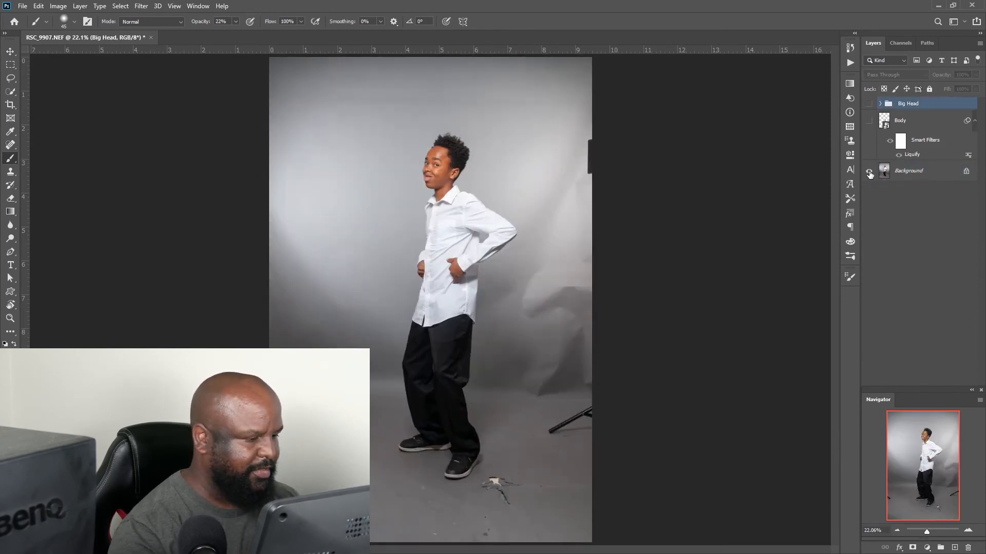
pyautogui.keyDown('alt'); pyautogui.click(869, 171); pyautogui.keyUp('alt')
pyautogui.keyDown('alt'); pyautogui.click(869, 172); pyautogui.keyUp('alt')
pyautogui.keyDown('alt'); pyautogui.click(869, 172); pyautogui.keyUp('alt')
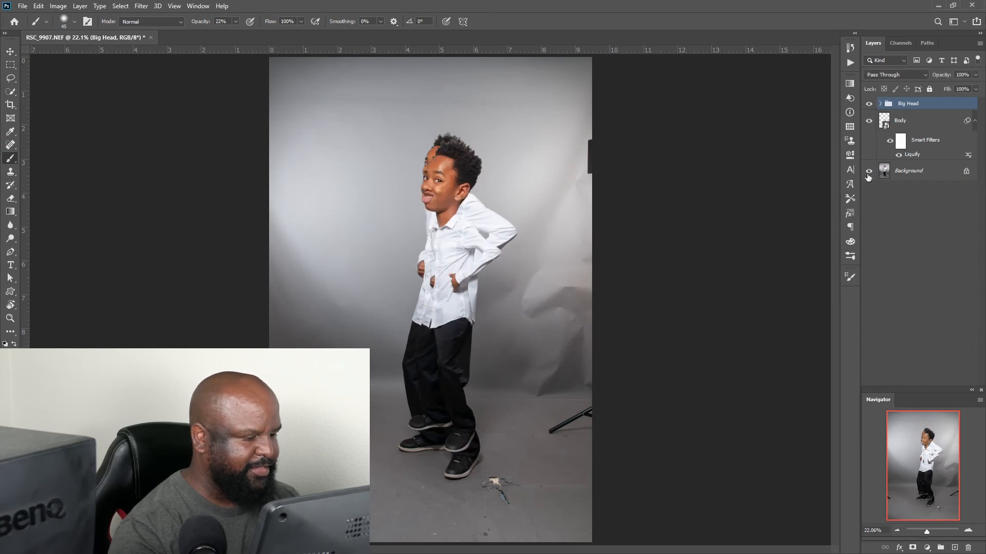
pyautogui.keyDown('alt'); pyautogui.click(869, 173); pyautogui.keyUp('alt')
# Hide the Background layer and turn the Body layer and Big Head group back on.
pyautogui.click(869, 171)
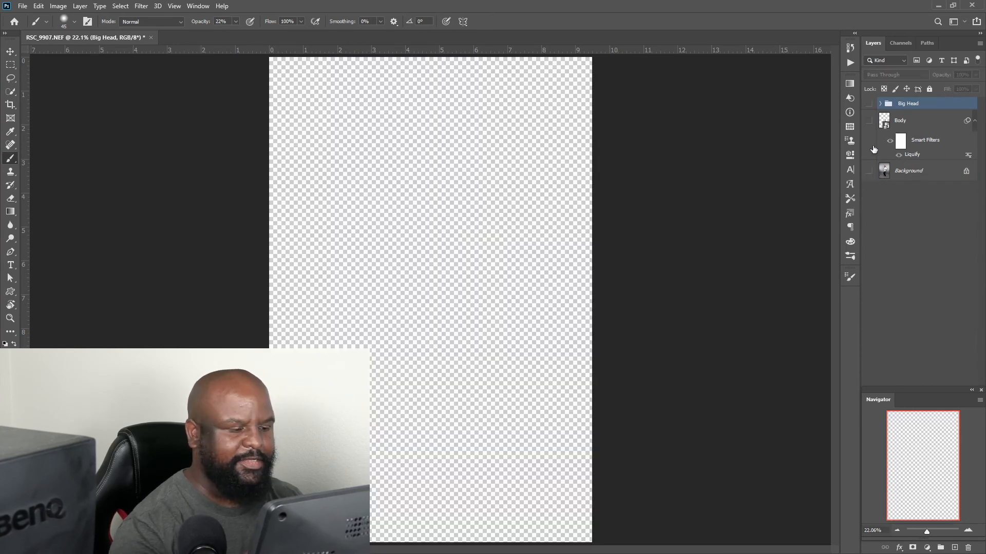
pyautogui.click(869, 121)
pyautogui.click(869, 103)
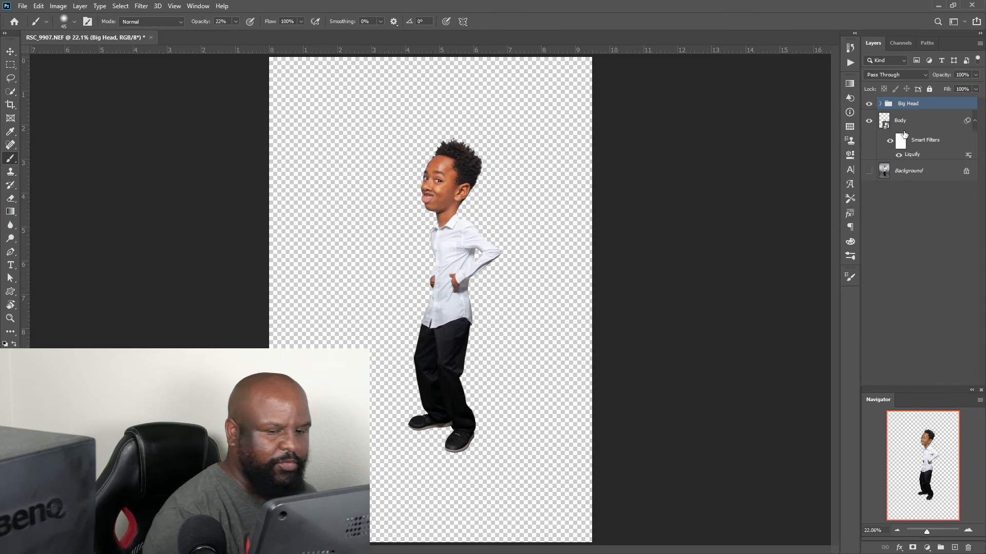
# Collapse the Body layer's smart filters and add a new layer named Shadow 1 directly above Background.
pyautogui.click(912, 171)
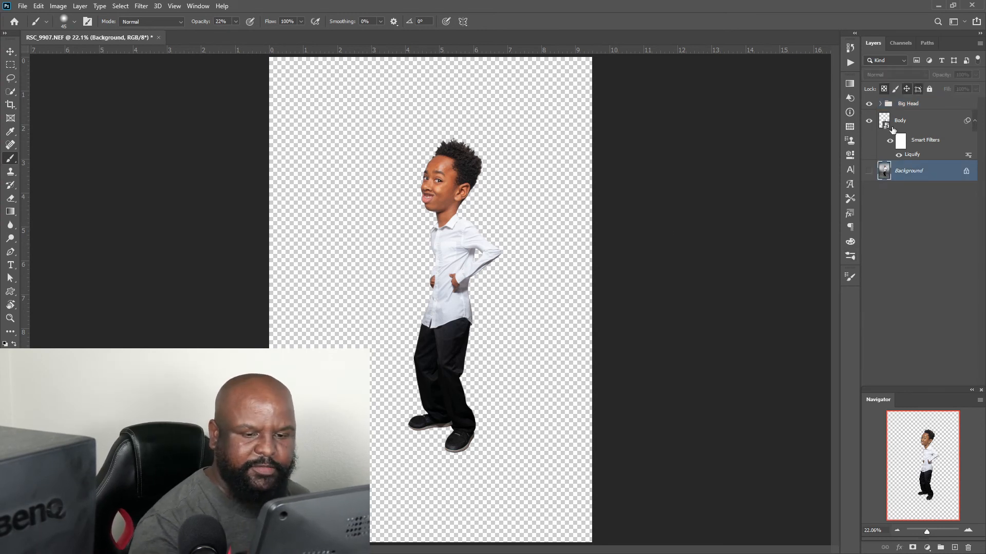
pyautogui.click(975, 120)
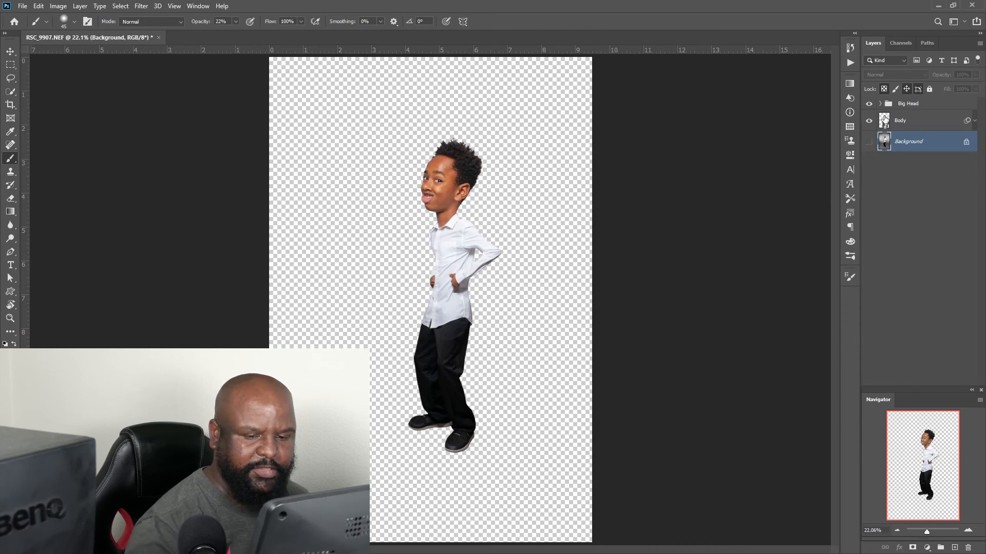
pyautogui.click(954, 547)
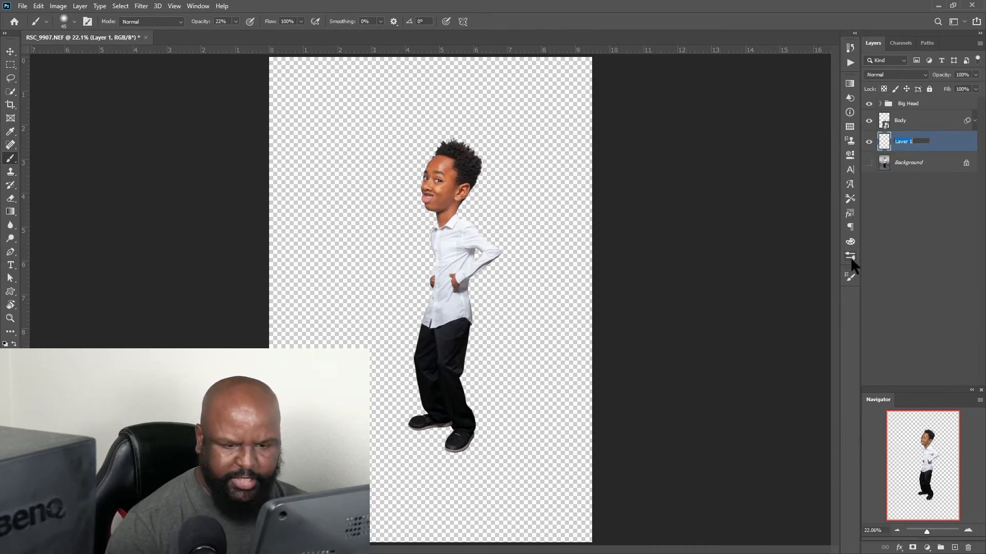
pyautogui.write('Shad')
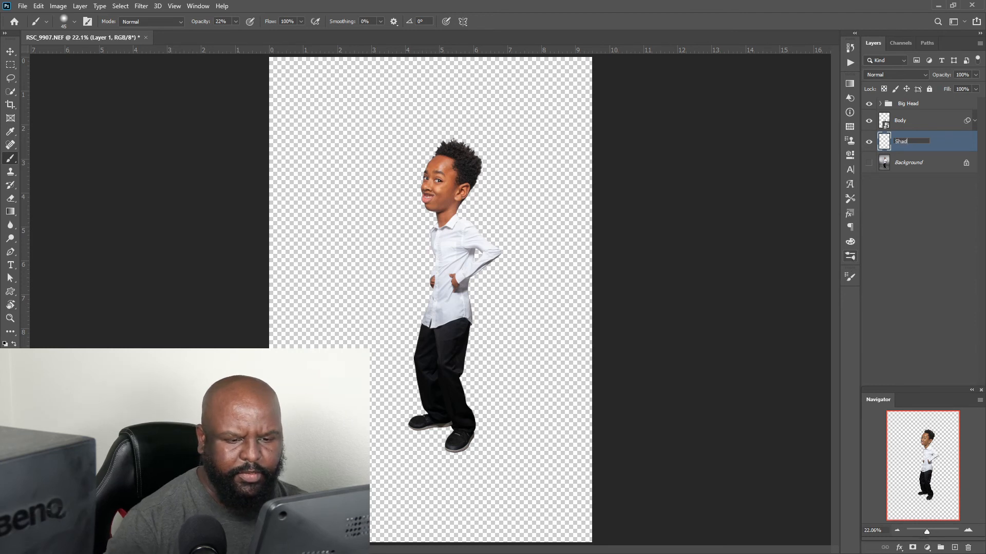
pyautogui.write('iow')
pyautogui.press('BackSpace')
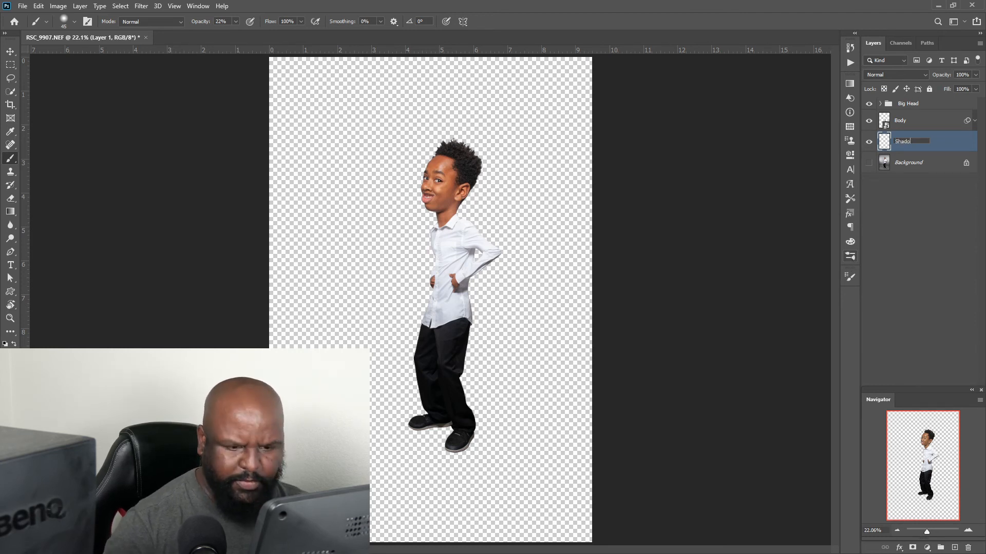
pyautogui.write('w 1')
pyautogui.press('Return')
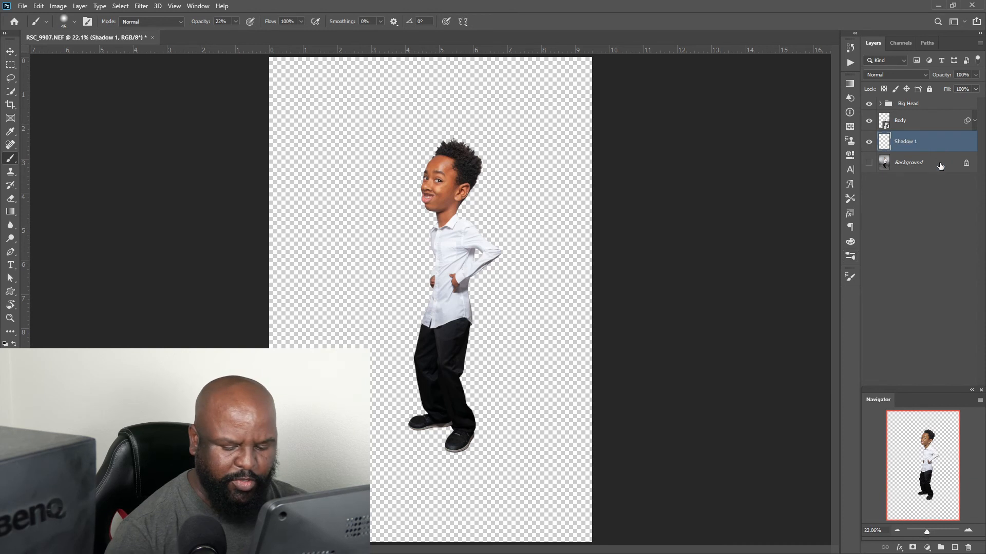
# Add another empty layer above Shadow 1 and name it Shadow 2.
pyautogui.click(954, 549)
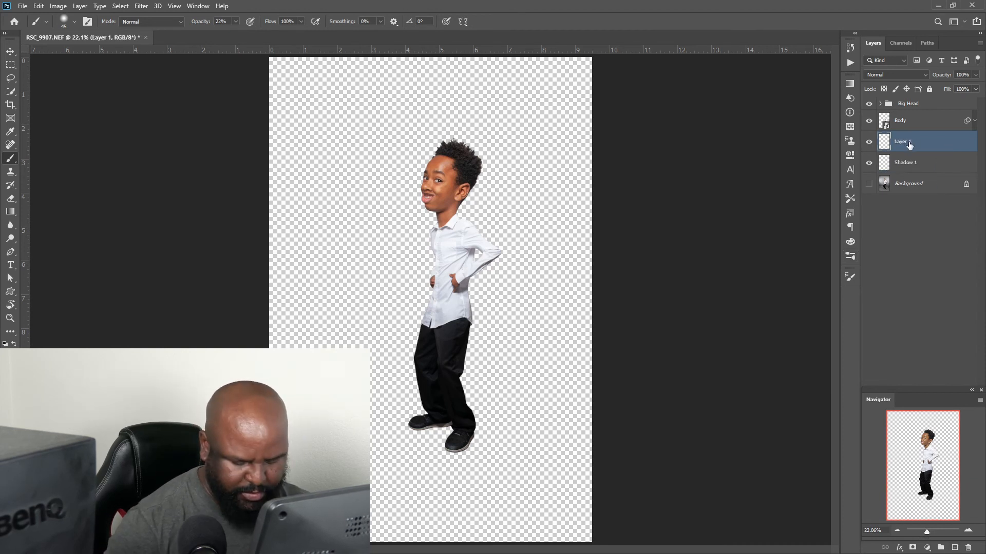
pyautogui.write('Shadiw')
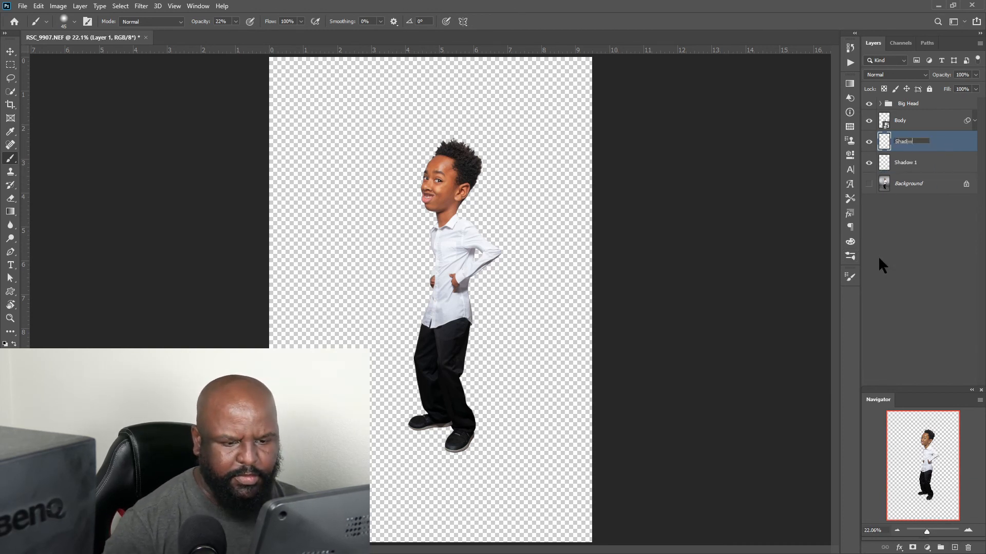
pyautogui.press('BackSpace')
pyautogui.press('BackSpace')
pyautogui.write('o')
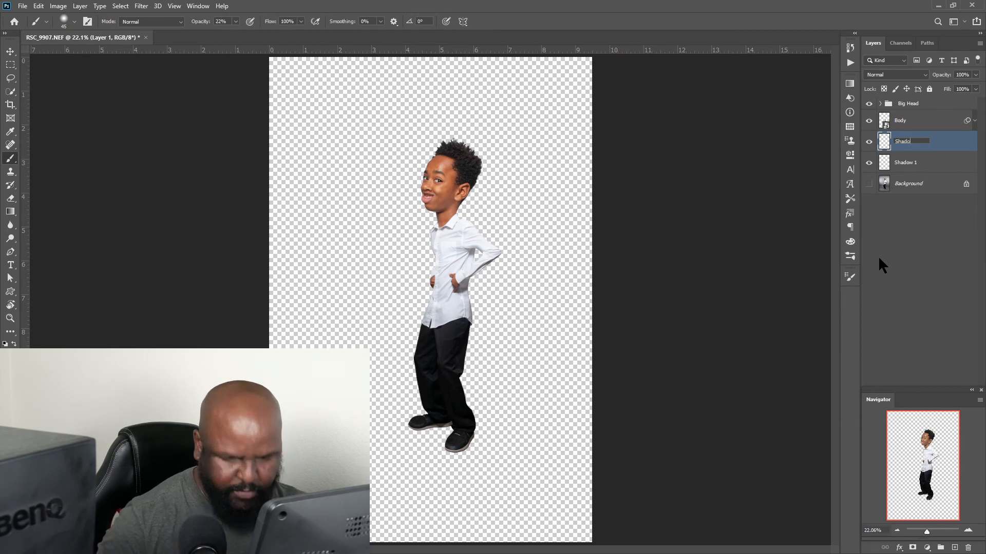
pyautogui.write('w 2')
pyautogui.press('Return')
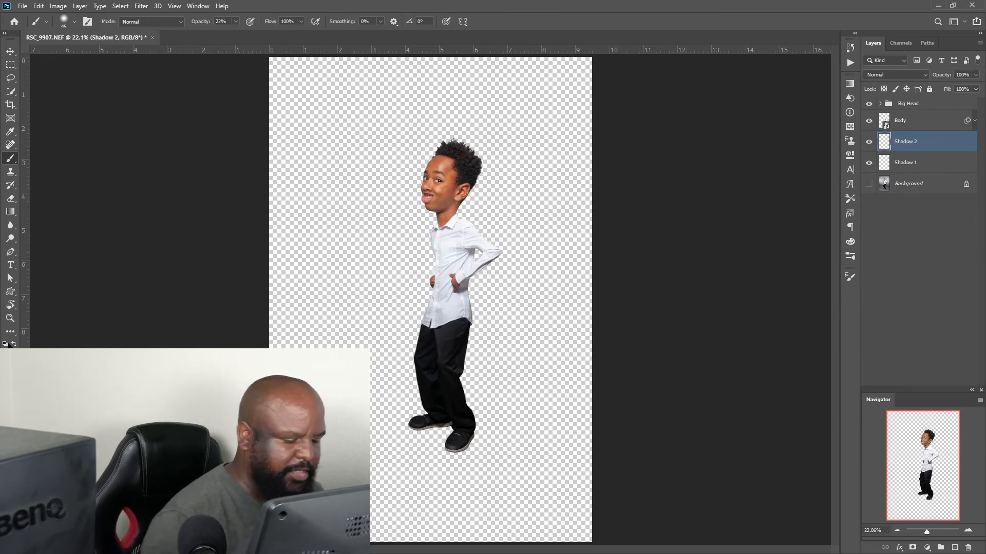
# Select the Shadow 1 layer and enlarge the soft brush to 250 px for painting at the feet.
pyautogui.click(914, 161)
pyautogui.moveTo(927, 531); pyautogui.dragTo(931, 532)
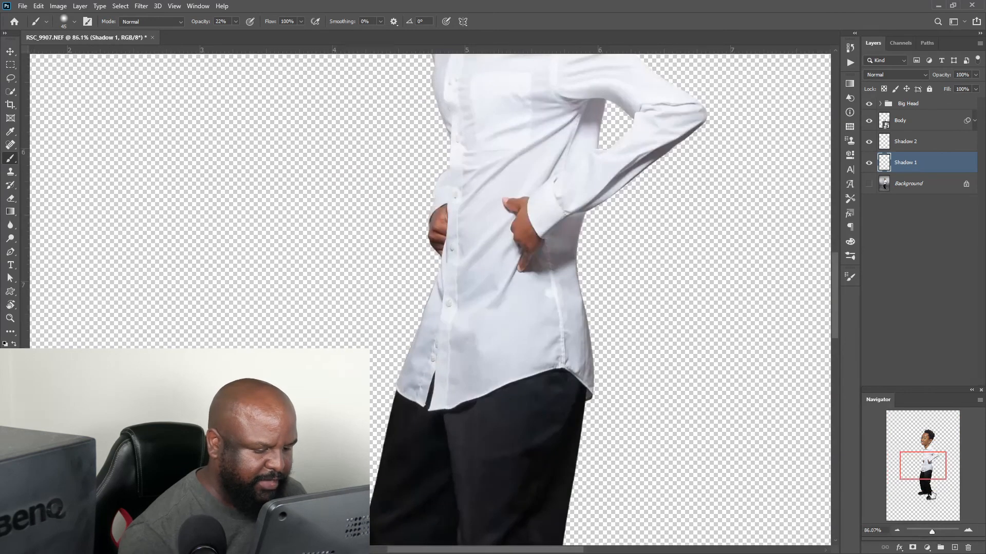
pyautogui.moveTo(927, 469); pyautogui.dragTo(923, 500)
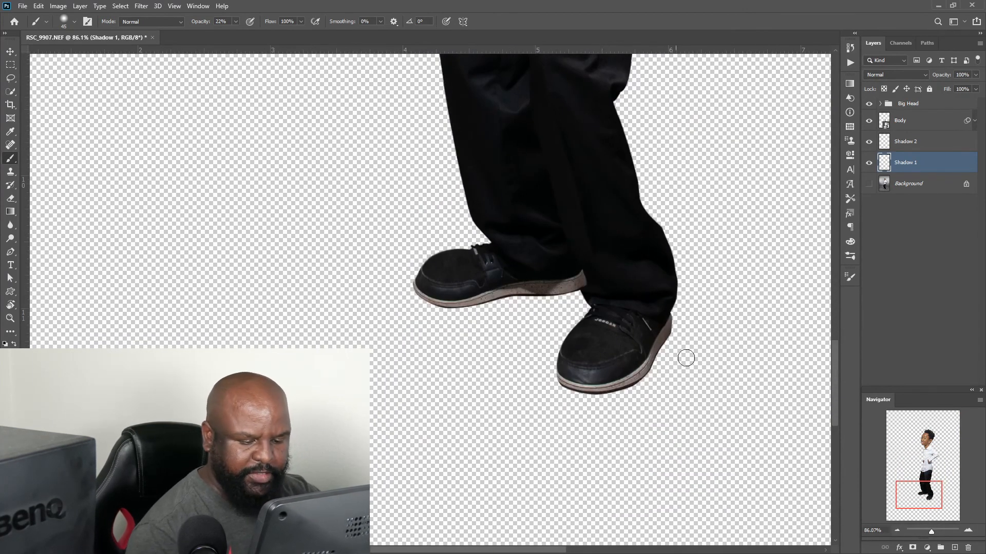
pyautogui.click(850, 276)
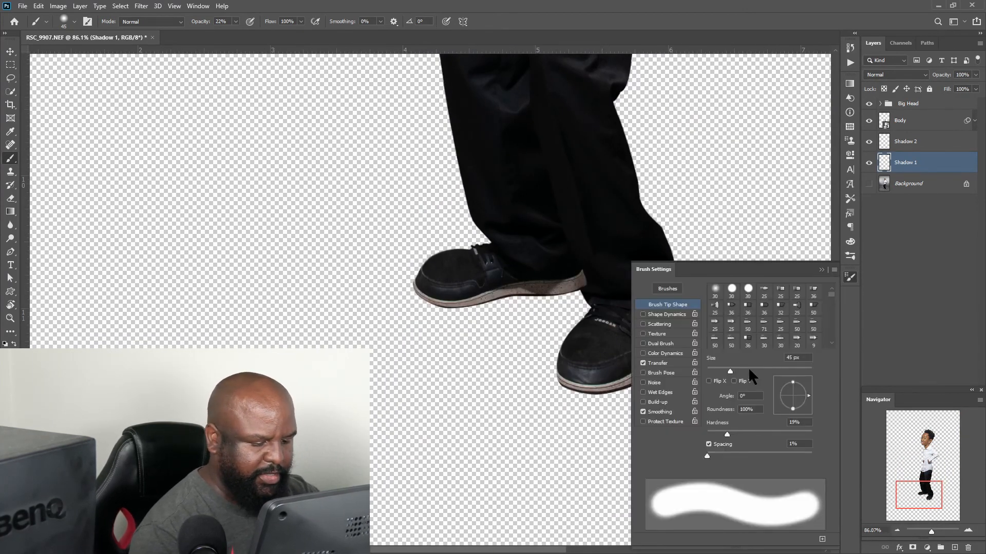
pyautogui.moveTo(730, 371); pyautogui.dragTo(761, 371)
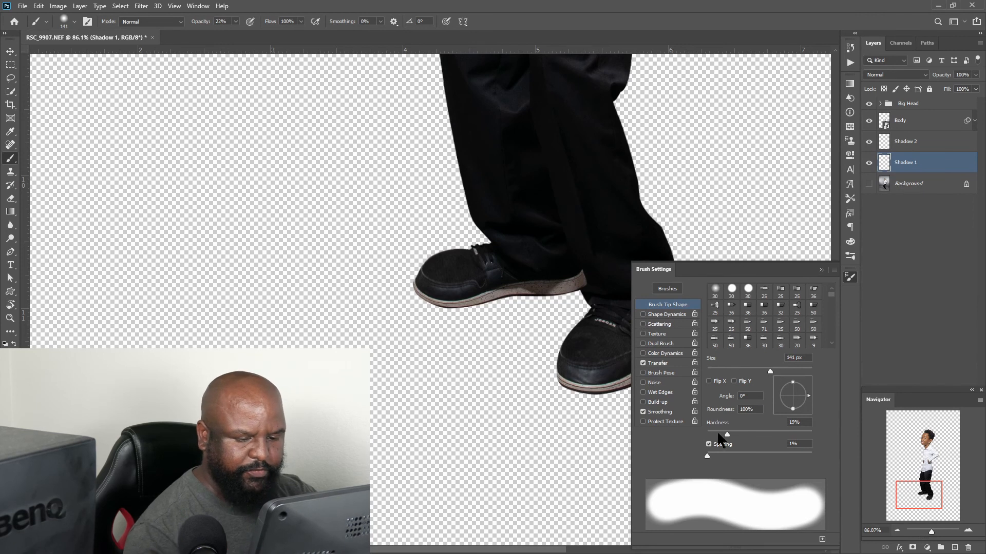
pyautogui.click(821, 270)
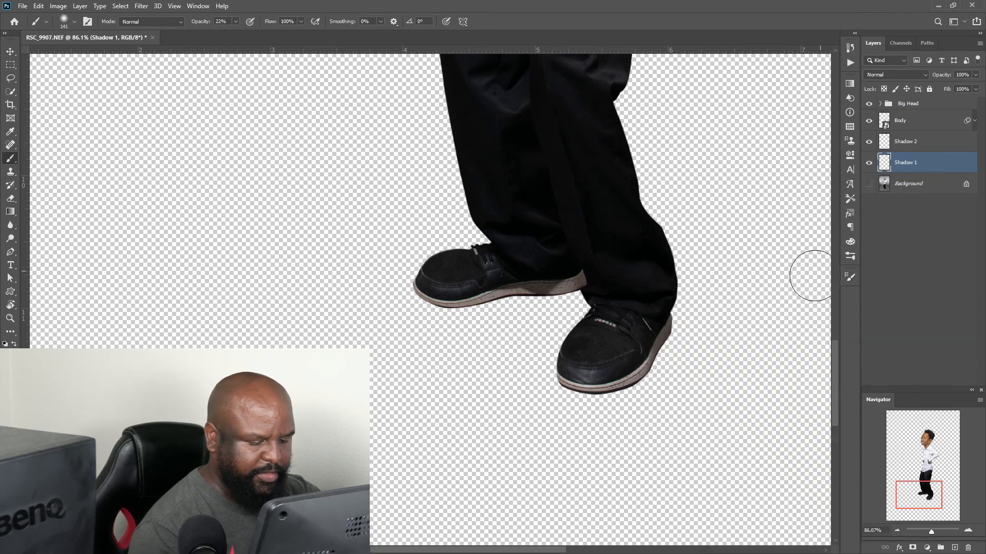
pyautogui.press(']')
pyautogui.press(']')
pyautogui.press(']')
pyautogui.press(']')
pyautogui.press(']')
# Raise the brush opacity to 100% and paint a soft dark shadow under the front shoe on Shadow 1.
pyautogui.click(610, 374)
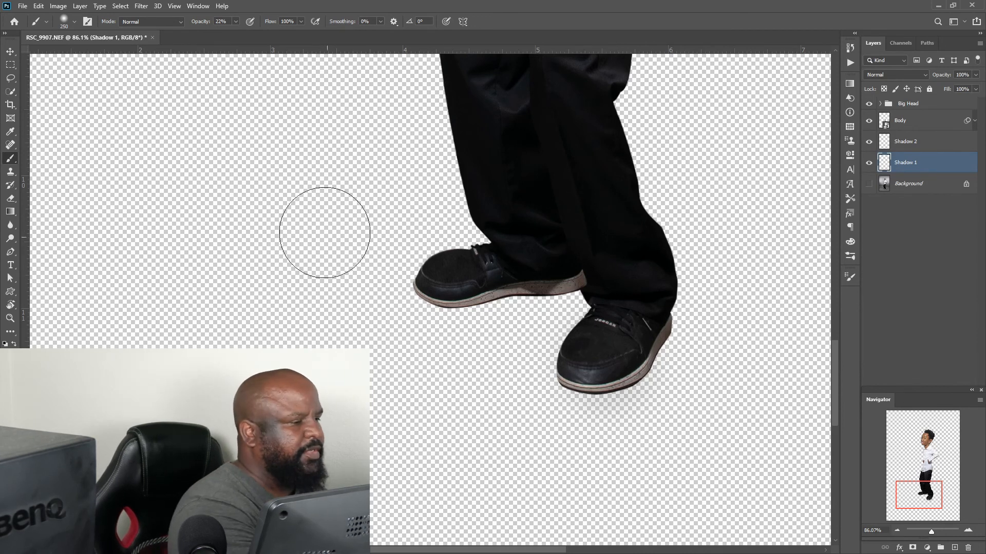
pyautogui.moveTo(201, 22); pyautogui.dragTo(236, 24)
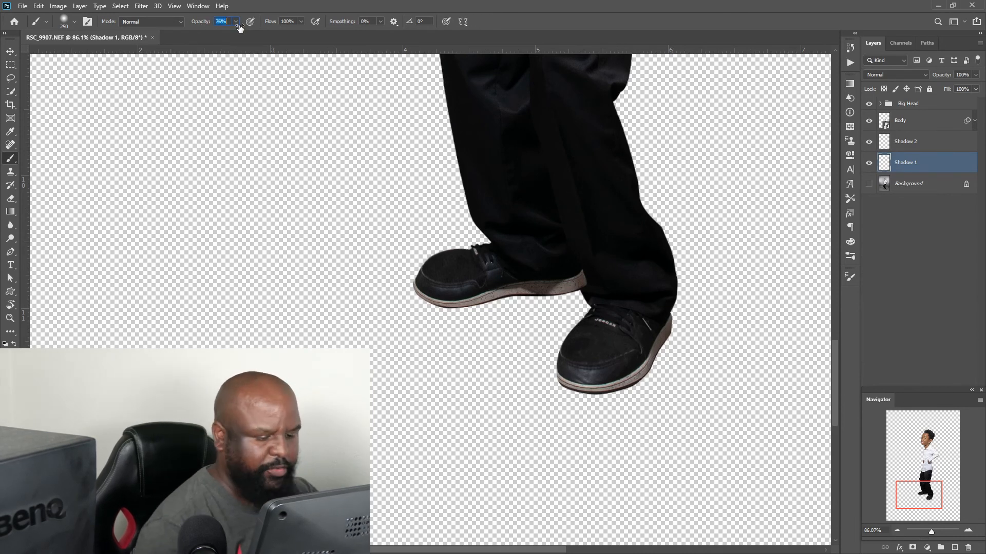
pyautogui.click(605, 369)
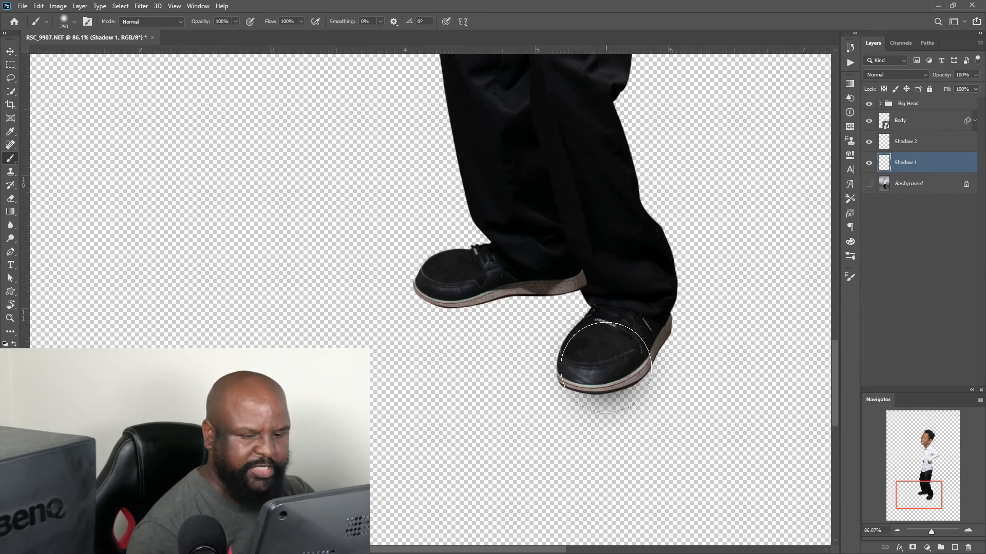
# On the Shadow 2 layer, paint a soft shadow under the back shoe with a 175 px brush.
pyautogui.click(913, 143)
pyautogui.press('[')
pyautogui.press('[')
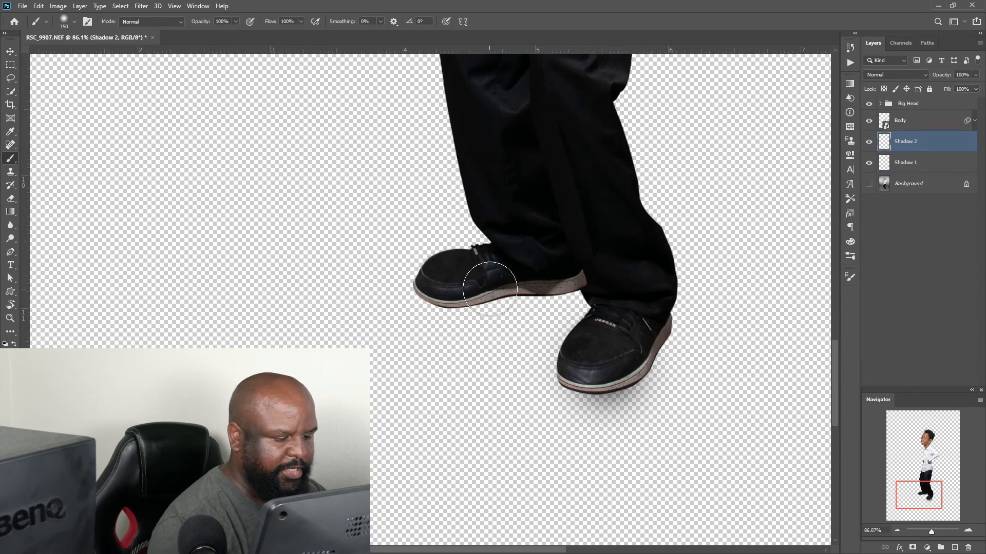
pyautogui.press(']')
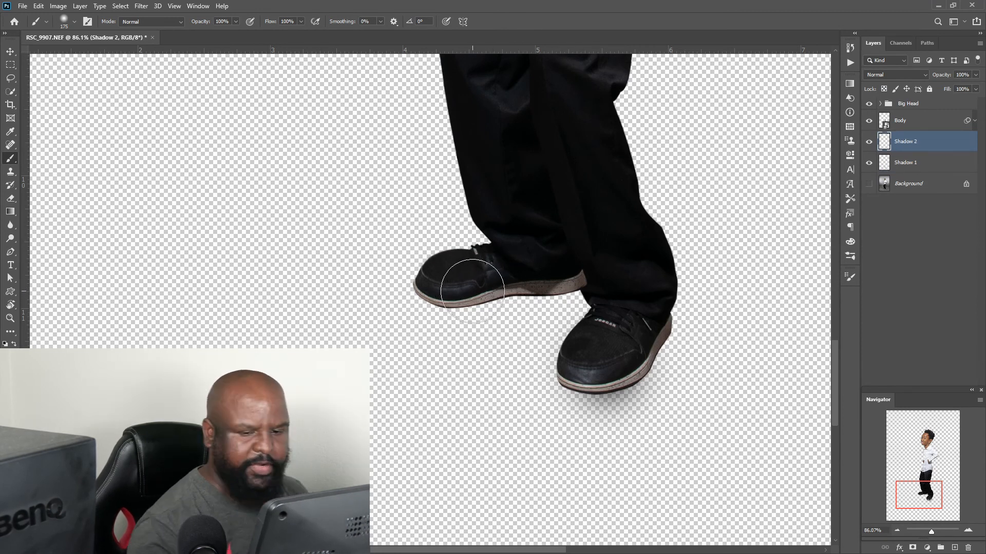
pyautogui.moveTo(472, 291); pyautogui.dragTo(506, 325)
# Transform the Shadow 1 layer under the front shoe to about 135% width and 80% height.
pyautogui.click(913, 162)
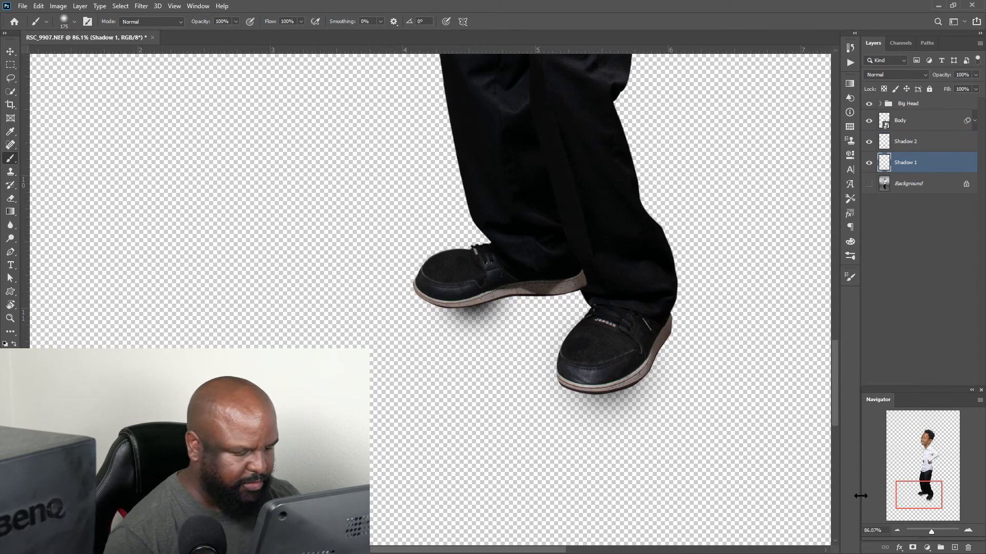
pyautogui.hotkey('ctrl', 't')
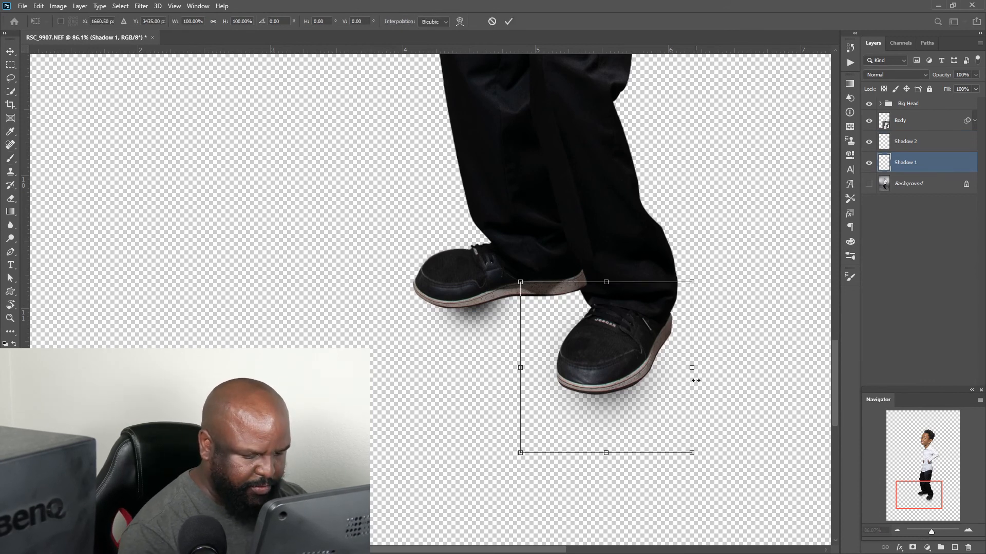
pyautogui.moveTo(694, 368); pyautogui.dragTo(718, 355)
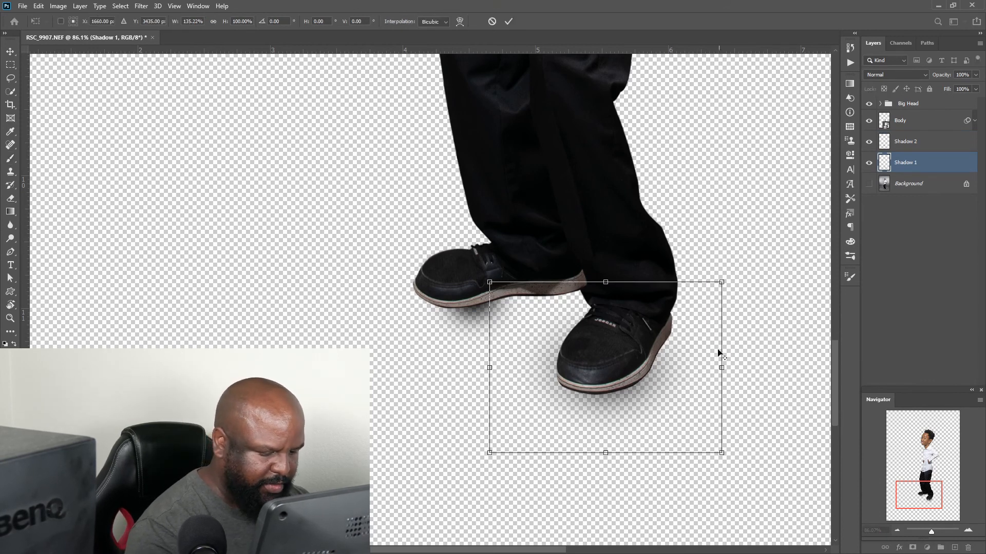
pyautogui.moveTo(607, 281); pyautogui.dragTo(605, 298)
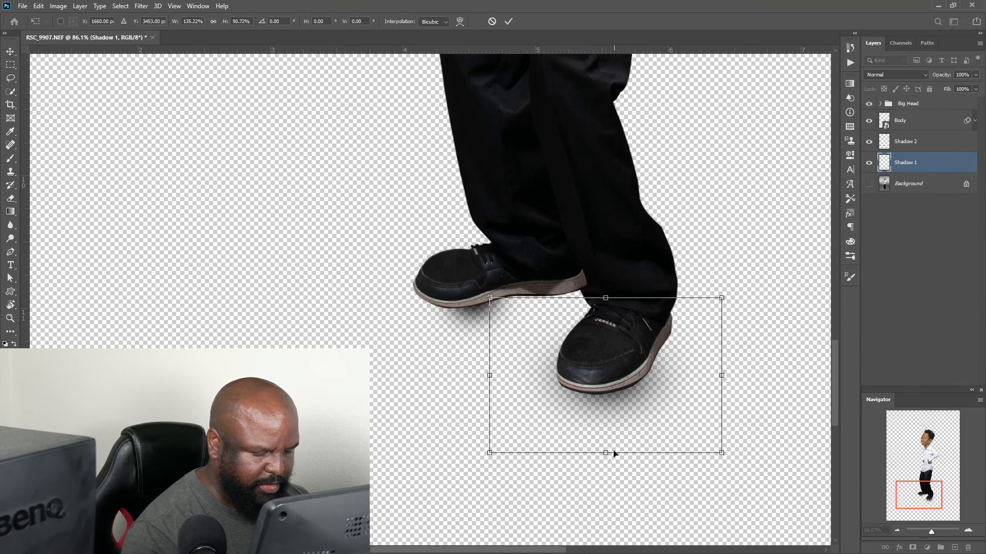
pyautogui.moveTo(606, 453); pyautogui.dragTo(606, 440)
pyautogui.moveTo(605, 298); pyautogui.dragTo(606, 303)
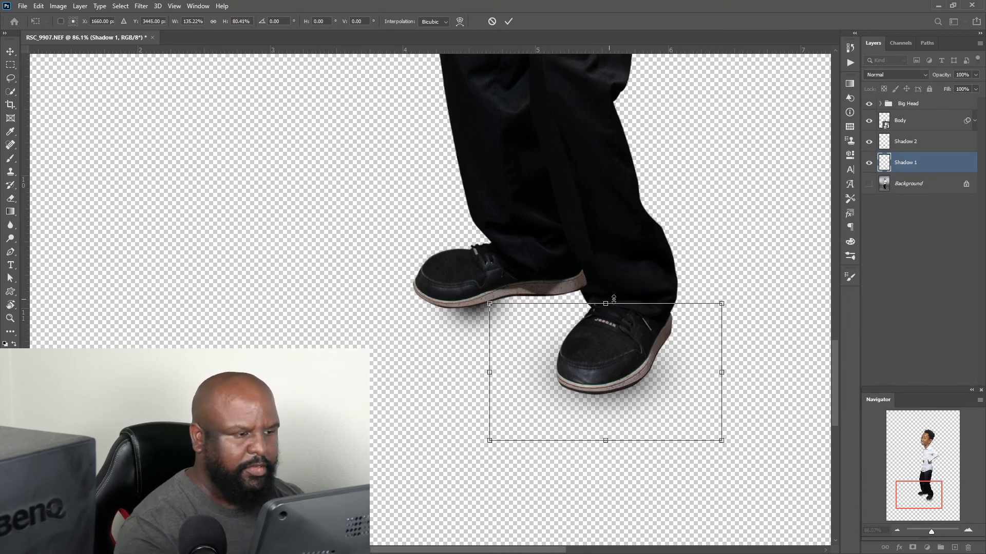
# Add a Solid Color fill layer in bright blue, about #47a5e1, directly above the Background layer.
pyautogui.click(912, 184)
pyautogui.press('b')
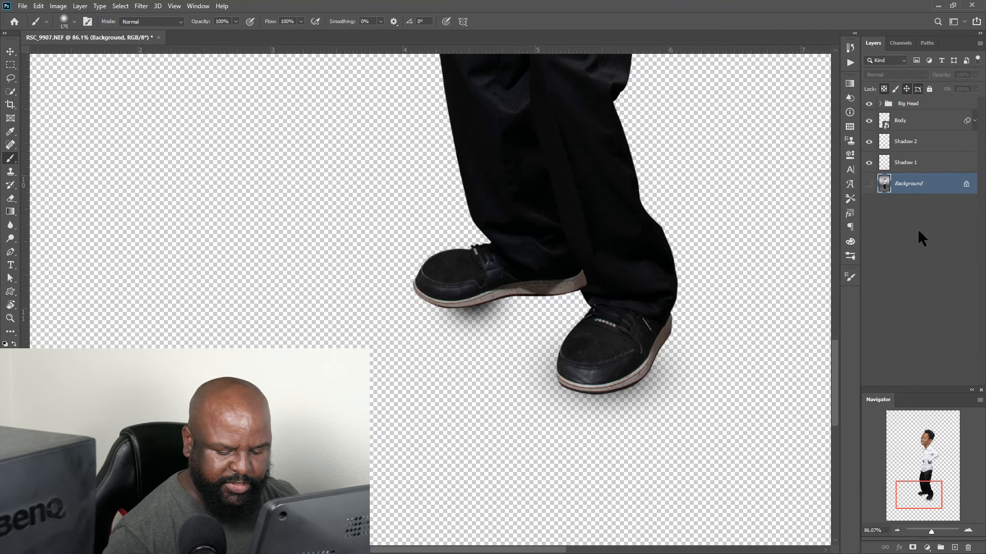
pyautogui.click(926, 547)
pyautogui.click(927, 368)
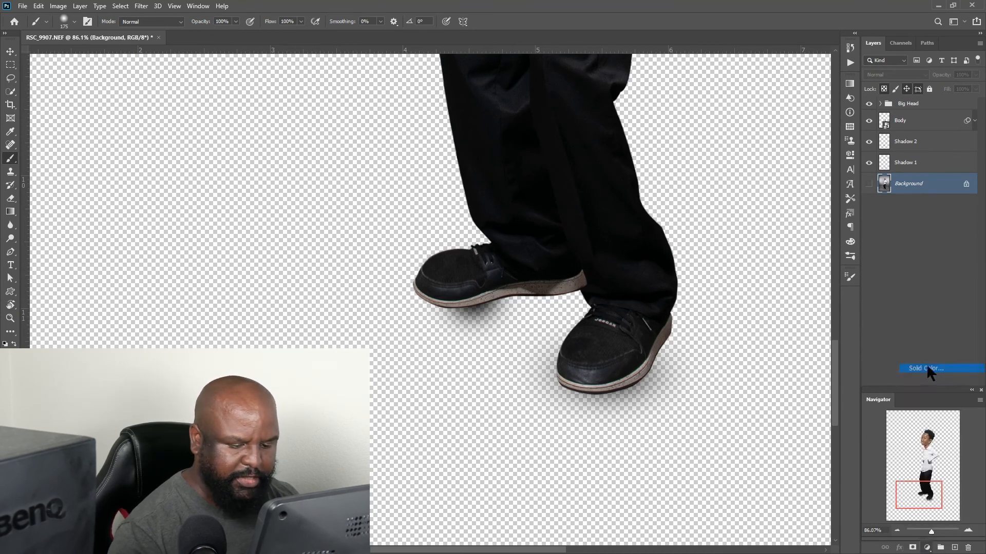
pyautogui.moveTo(818, 390); pyautogui.dragTo(727, 377)
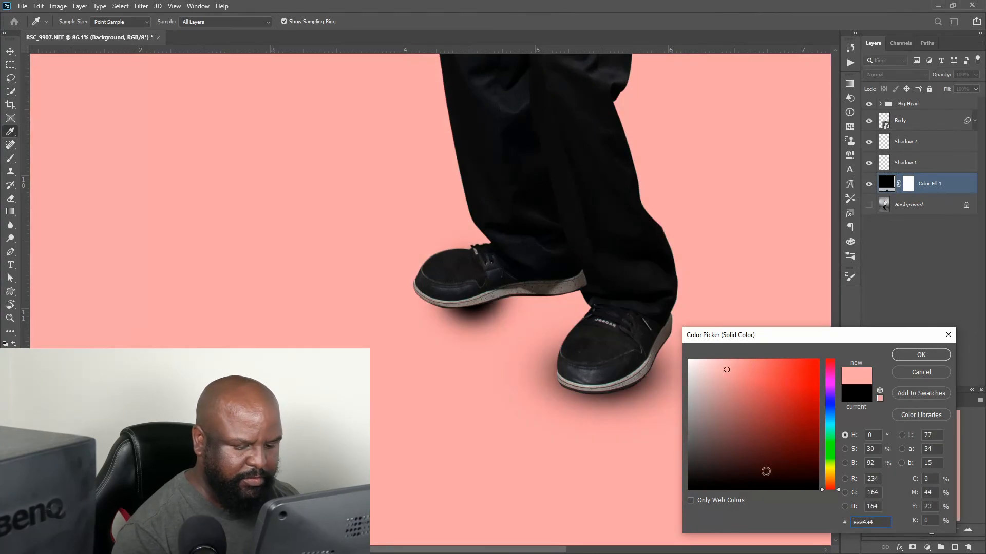
pyautogui.click(727, 459)
pyautogui.click(831, 424)
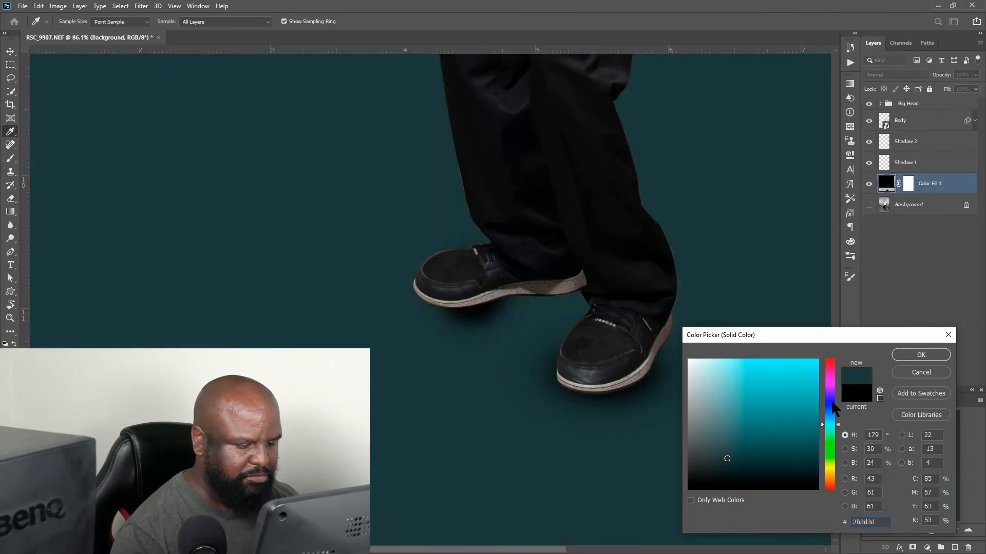
pyautogui.moveTo(832, 403); pyautogui.dragTo(828, 415)
pyautogui.click(770, 373)
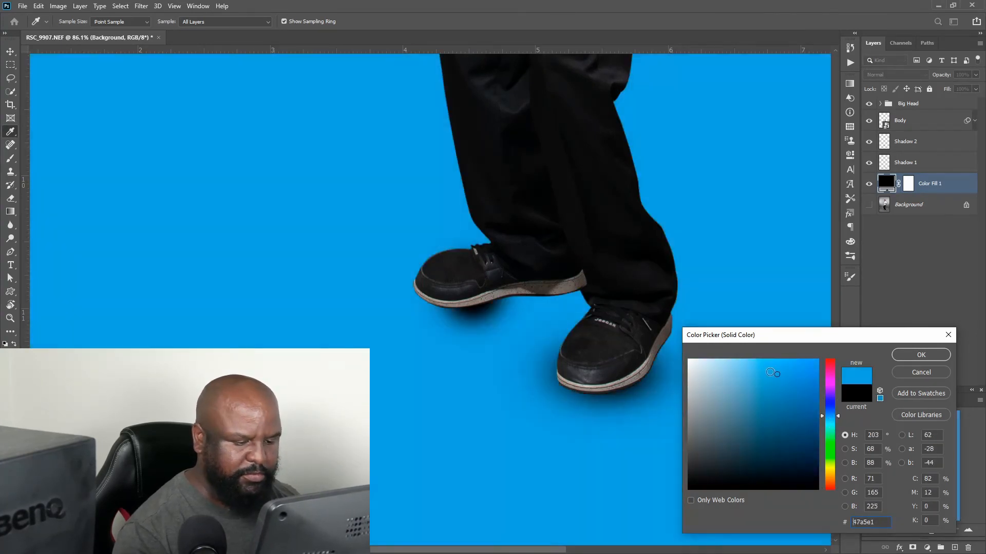
pyautogui.click(902, 354)
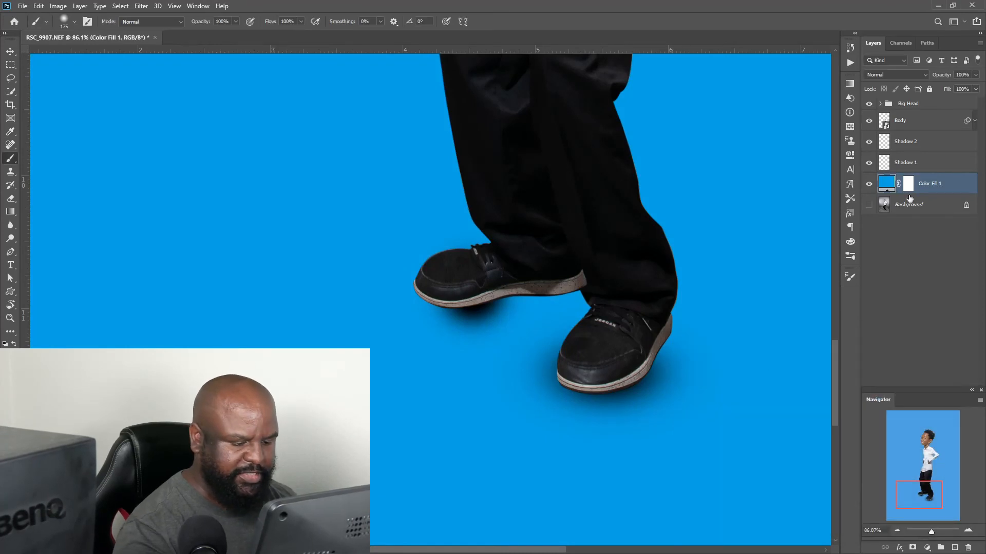
# Transform the Shadow 2 layer under the back shoe to about 207% width and 78% height, shifting it slightly down and toward the heel.
pyautogui.click(870, 164)
pyautogui.click(869, 166)
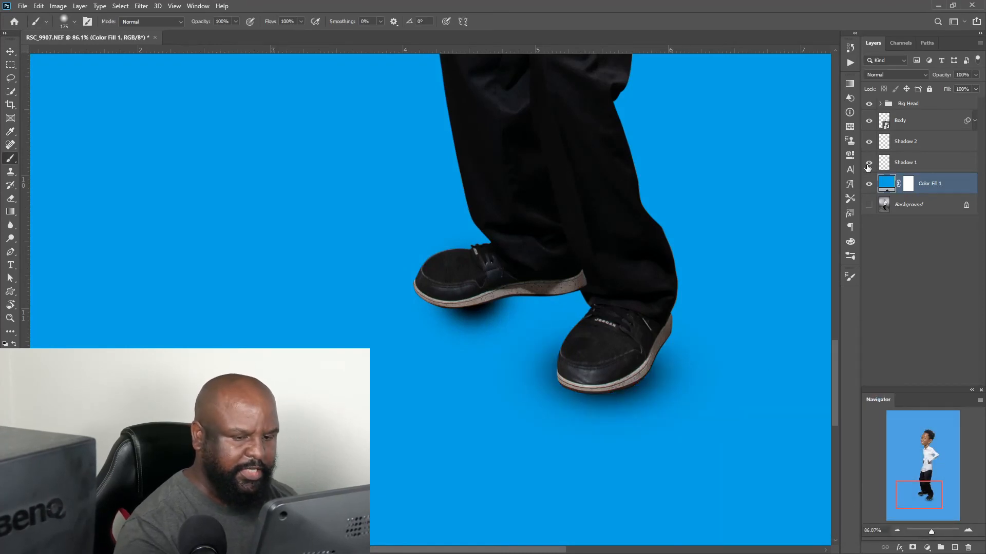
pyautogui.click(909, 144)
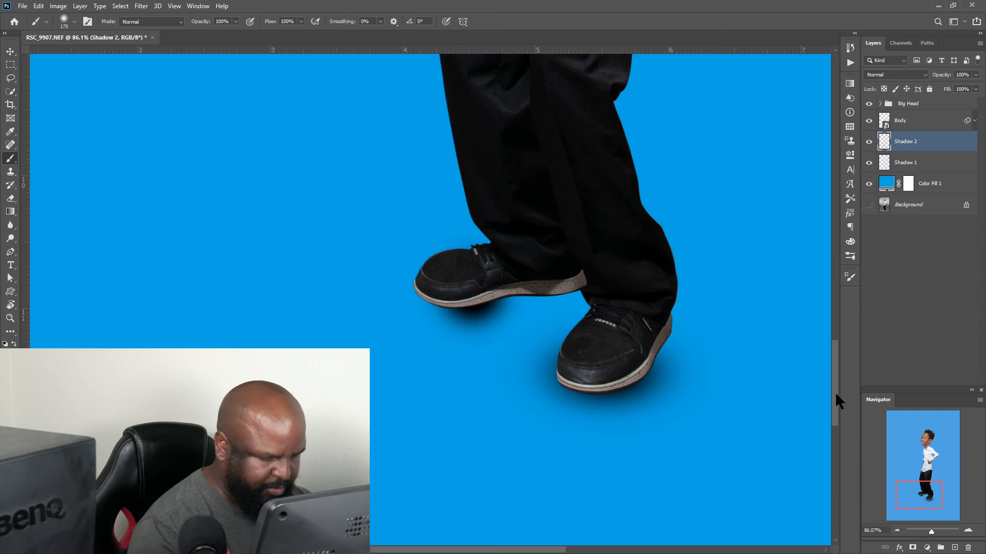
pyautogui.hotkey('ctrl', 't')
pyautogui.moveTo(532, 291); pyautogui.dragTo(582, 291)
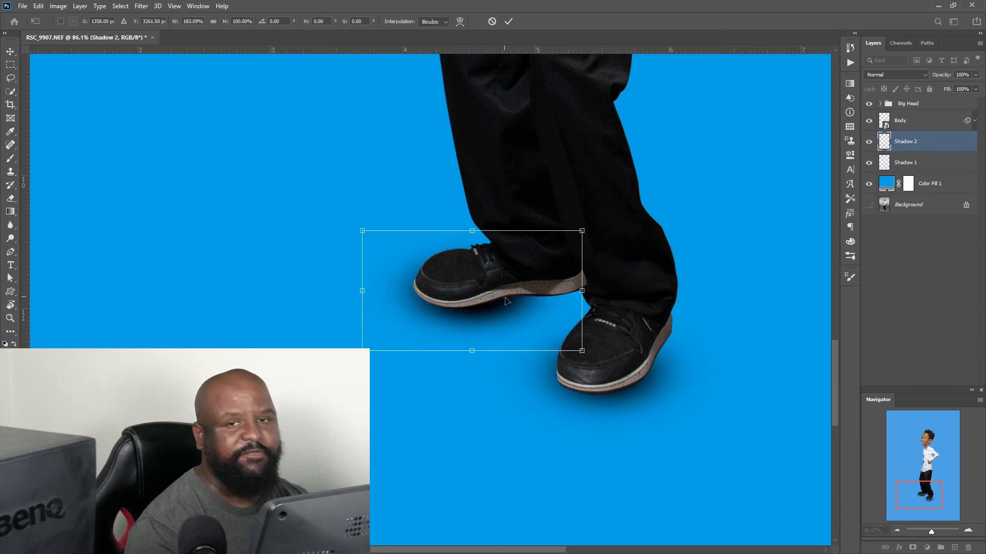
pyautogui.moveTo(496, 308); pyautogui.dragTo(506, 315)
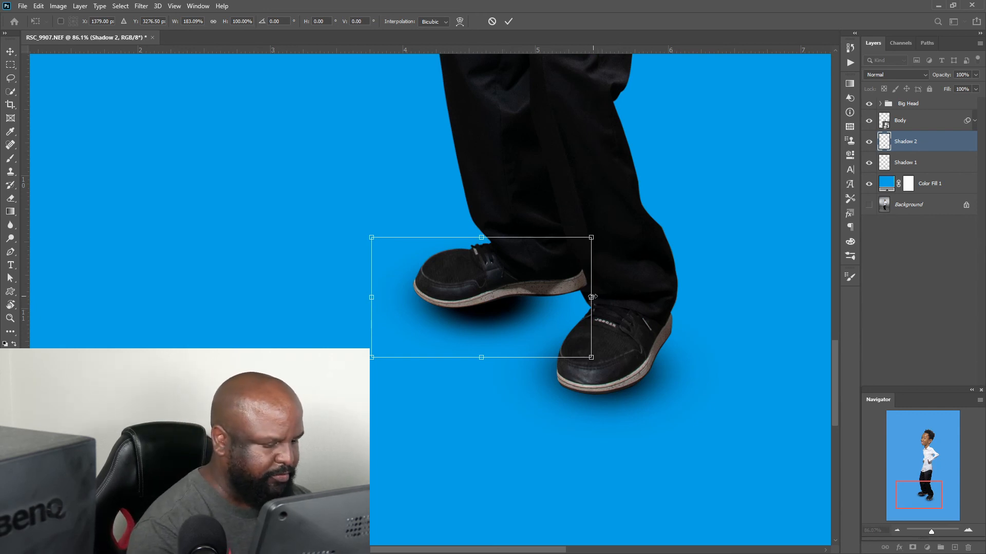
pyautogui.moveTo(592, 297); pyautogui.dragTo(605, 297)
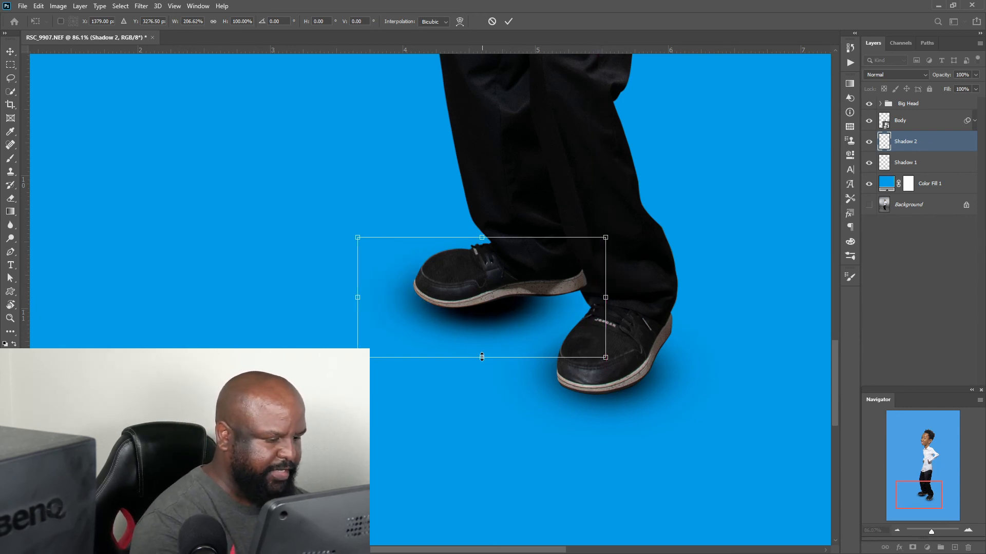
pyautogui.moveTo(481, 357); pyautogui.dragTo(481, 346)
pyautogui.moveTo(481, 237); pyautogui.dragTo(481, 246)
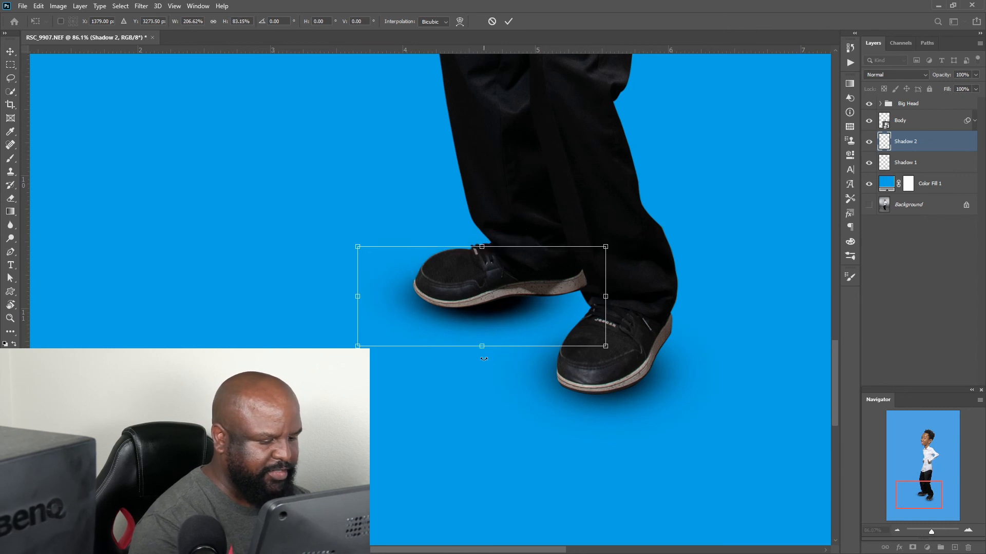
pyautogui.moveTo(481, 346); pyautogui.dragTo(482, 340)
pyautogui.moveTo(605, 296)
pyautogui.mouseDown()
pyautogui.moveTo(596, 293)
pyautogui.moveTo(608, 291)
pyautogui.mouseUp()
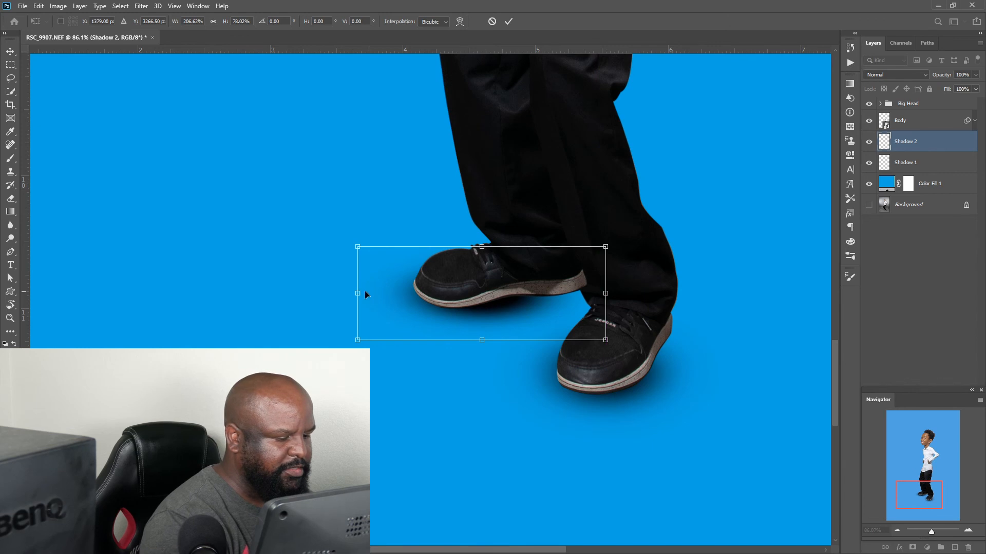
# Stretch the back shoe's shadow further to about 277% width, flatten it to about 71% height, and apply the transform.
pyautogui.moveTo(358, 293); pyautogui.dragTo(334, 296)
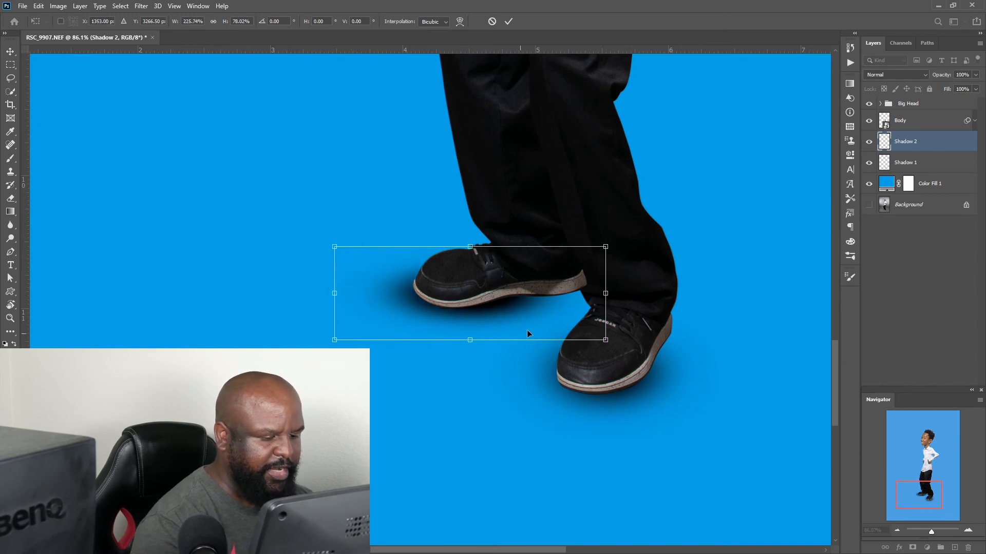
pyautogui.moveTo(609, 293); pyautogui.dragTo(642, 293)
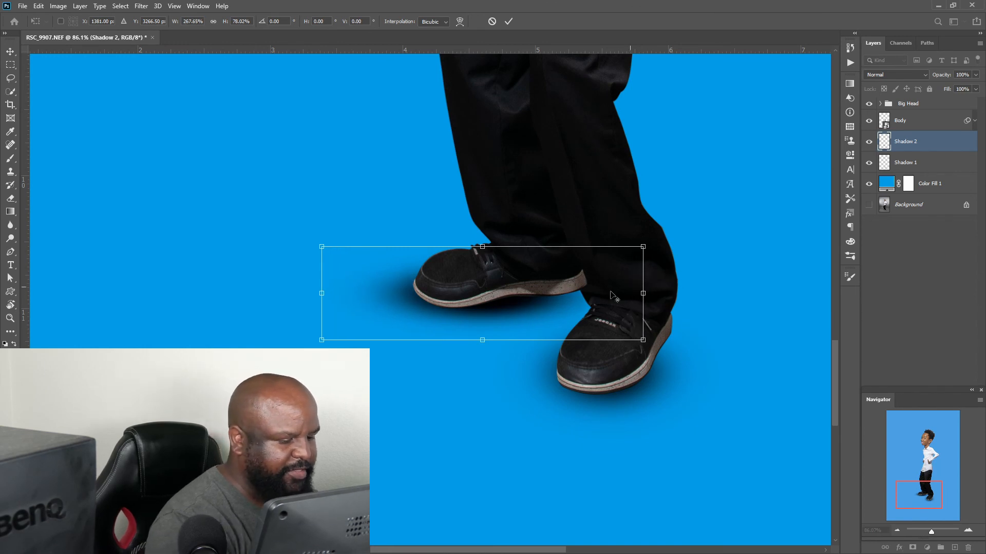
pyautogui.moveTo(321, 294); pyautogui.dragTo(310, 294)
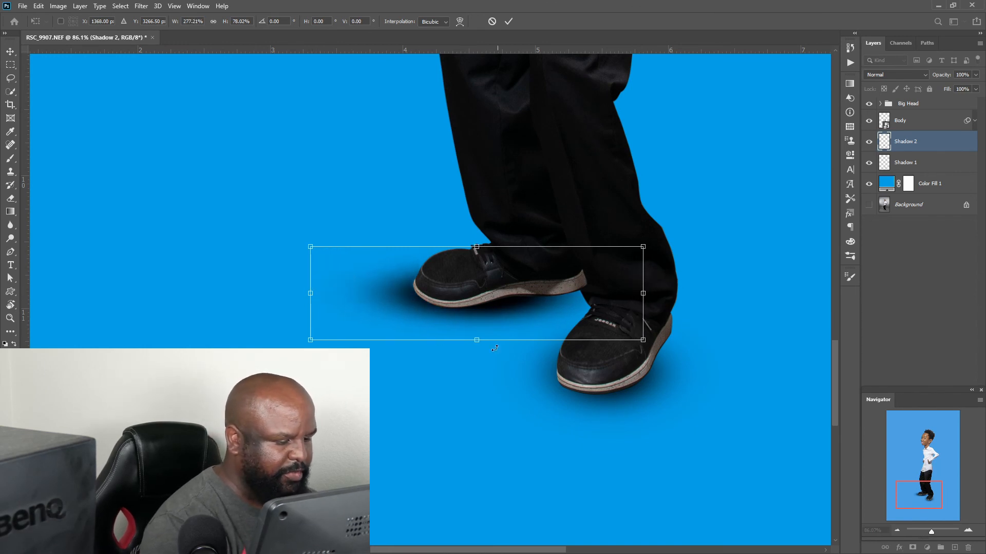
pyautogui.moveTo(477, 247); pyautogui.dragTo(477, 255)
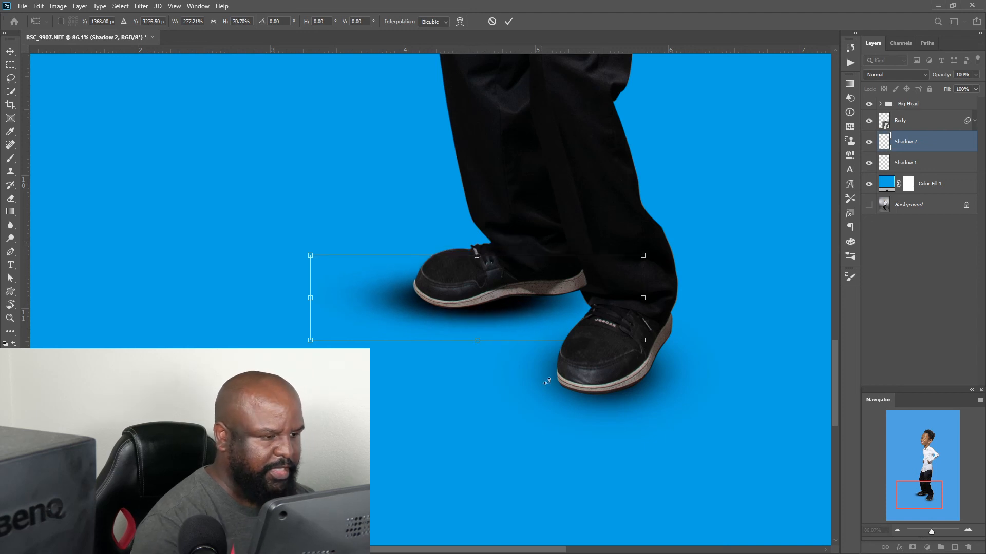
pyautogui.press('Return')
pyautogui.press('b')
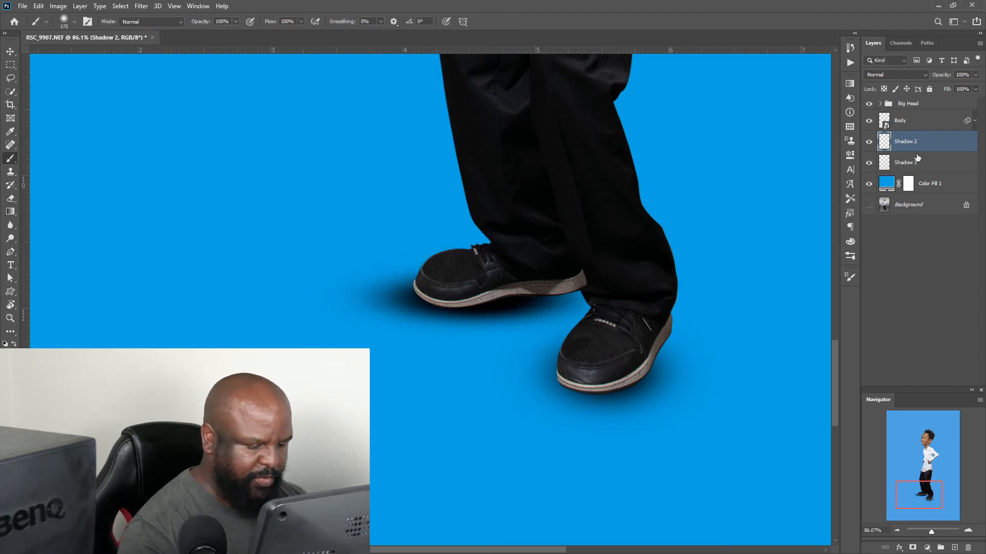
# Widen the Shadow 1 layer on both sides of the front shoe and flatten it to about 83% height.
pyautogui.click(922, 164)
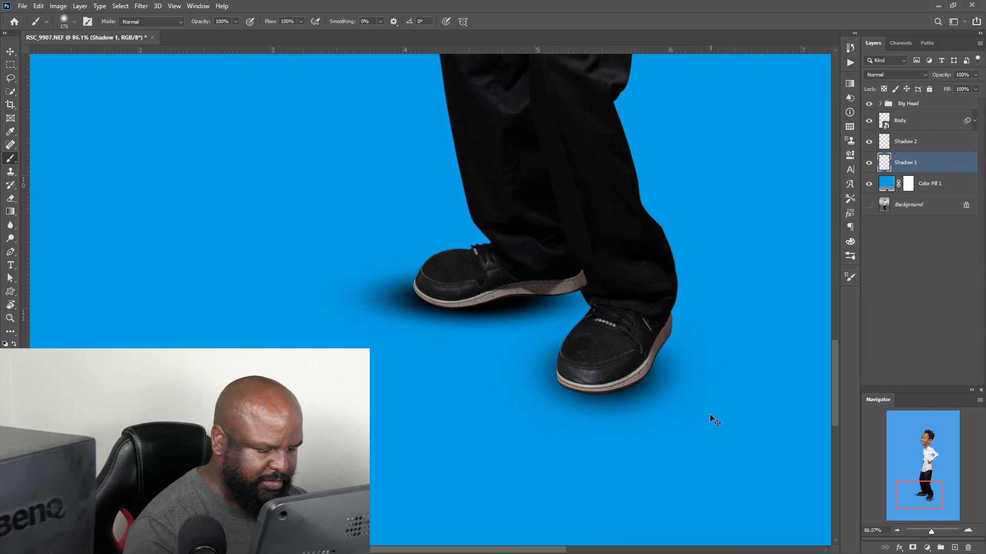
pyautogui.hotkey('ctrl', 't')
pyautogui.moveTo(610, 306); pyautogui.dragTo(609, 319)
pyautogui.moveTo(490, 379); pyautogui.dragTo(469, 379)
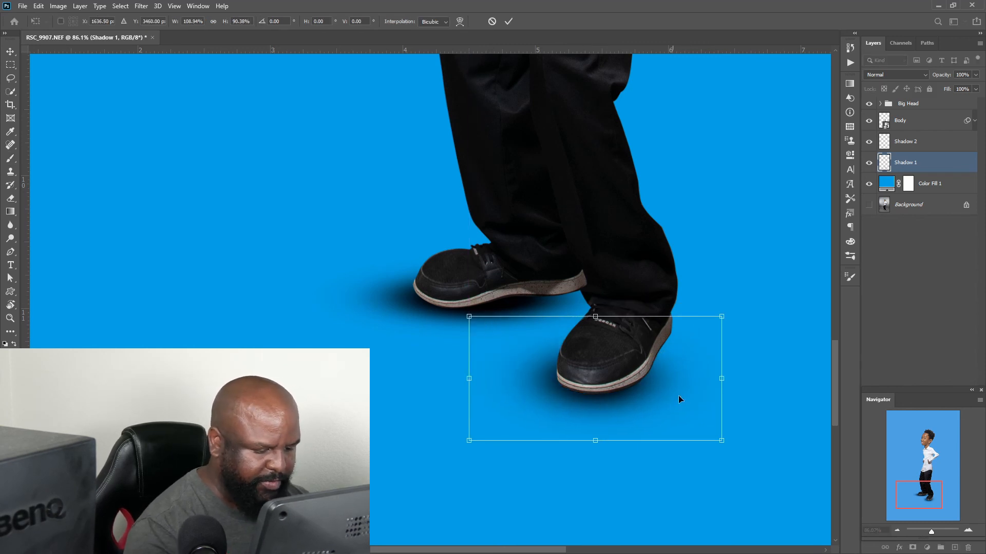
pyautogui.moveTo(604, 320); pyautogui.dragTo(600, 327)
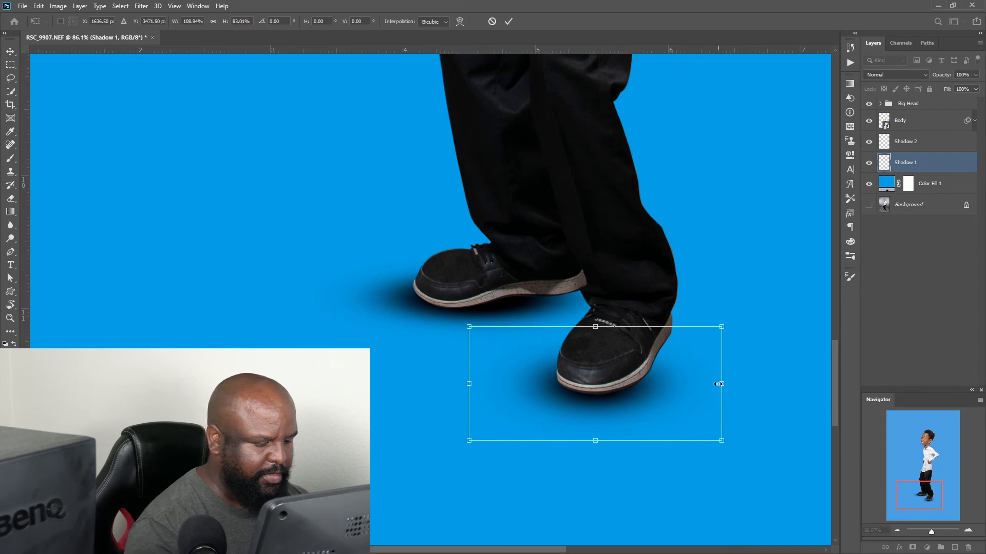
pyautogui.moveTo(721, 384); pyautogui.dragTo(730, 383)
pyautogui.moveTo(468, 383); pyautogui.dragTo(456, 383)
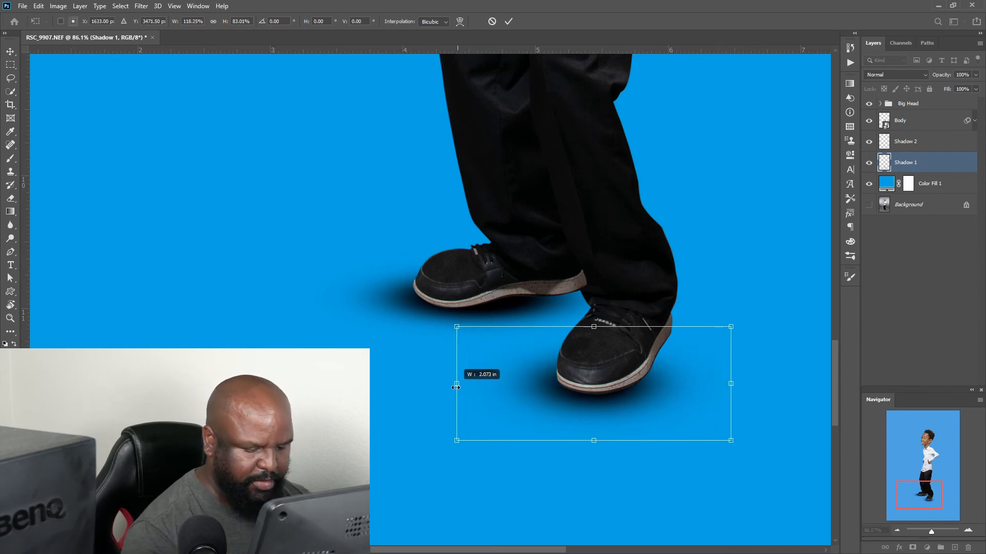
pyautogui.moveTo(729, 384); pyautogui.dragTo(749, 384)
pyautogui.click(508, 21)
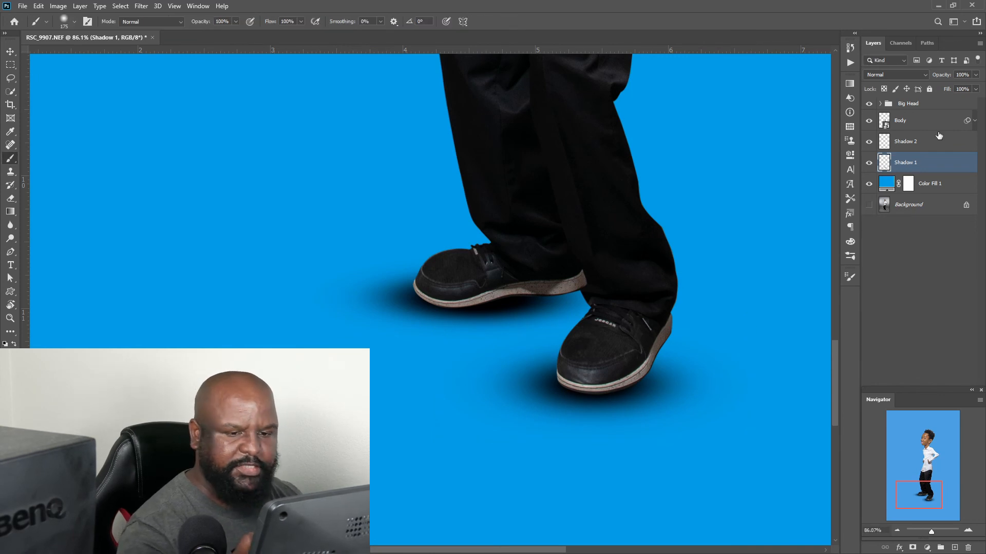
# Lower the opacity of the Shadow 1 layer to about 69% and the Shadow 2 layer to 80%.
pyautogui.moveTo(943, 77); pyautogui.dragTo(942, 76)
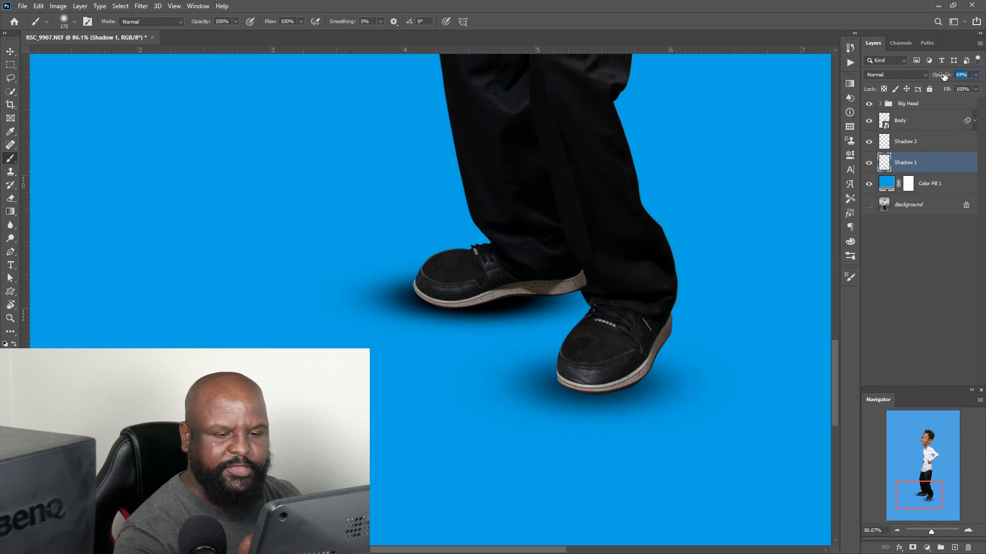
pyautogui.click(932, 143)
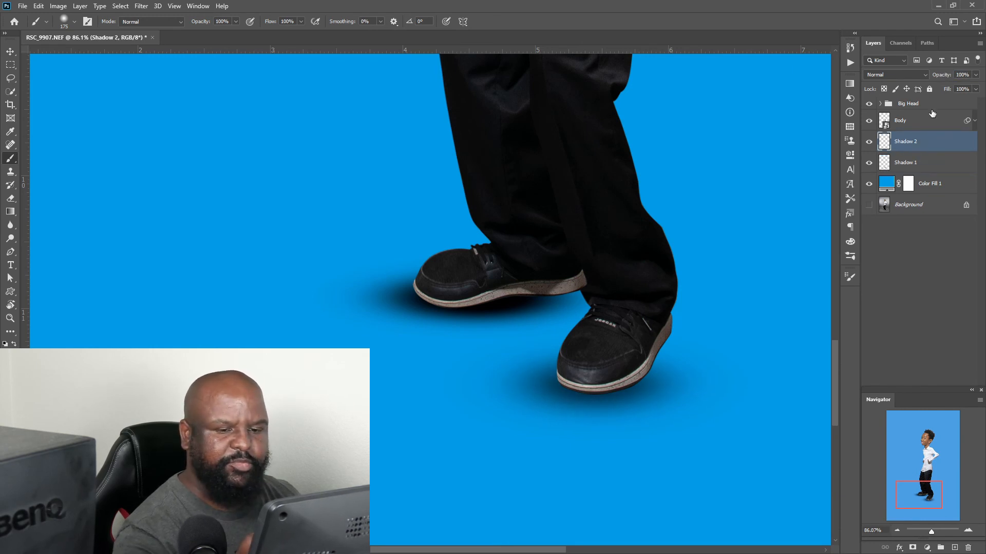
pyautogui.moveTo(945, 76); pyautogui.dragTo(941, 76)
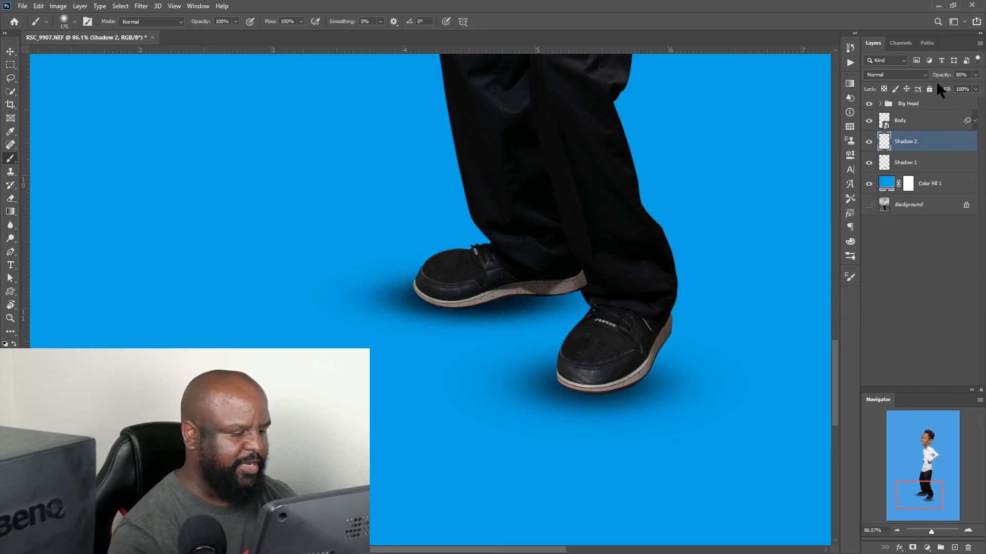
# Delete the blue Color Fill 1 layer beneath the shadow layers.
pyautogui.click(936, 105)
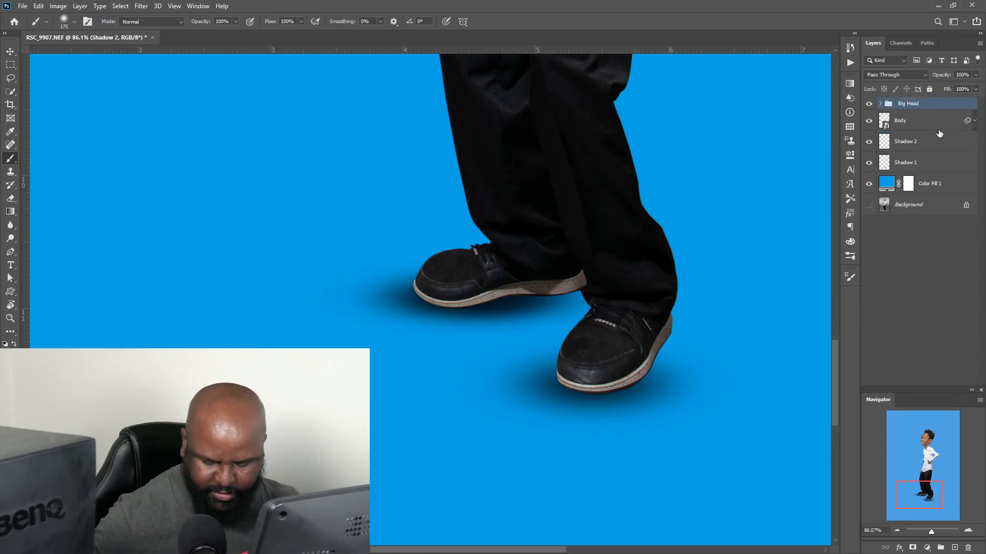
pyautogui.hotkey('ctrl', '0')
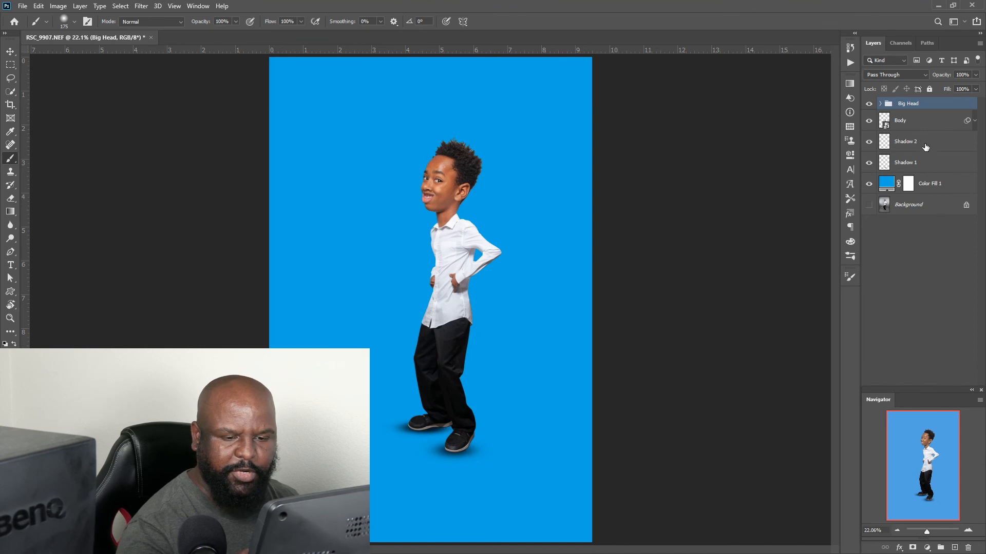
pyautogui.click(888, 184)
pyautogui.press('Delete')
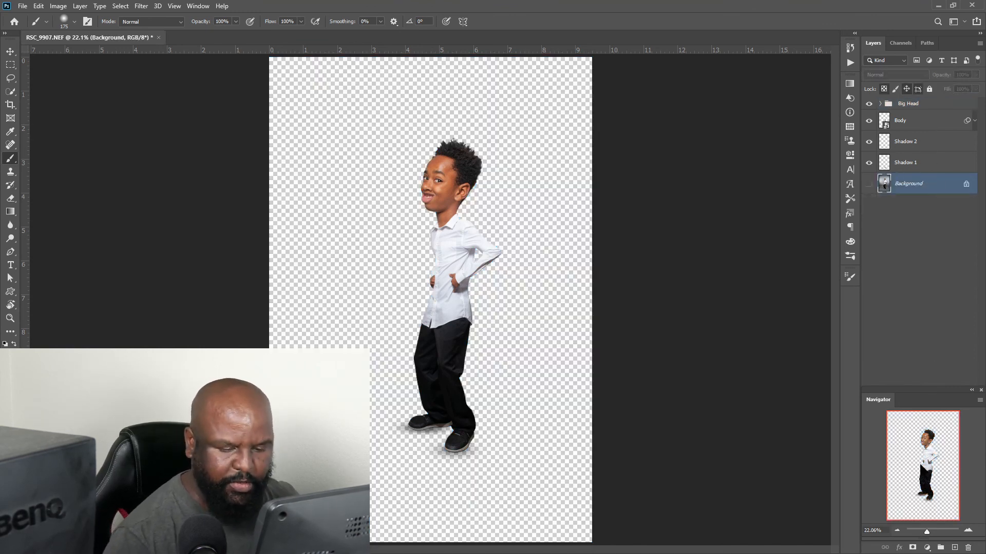
# Add a Gradient fill layer above the Background layer and set its style to Radial.
pyautogui.click(927, 548)
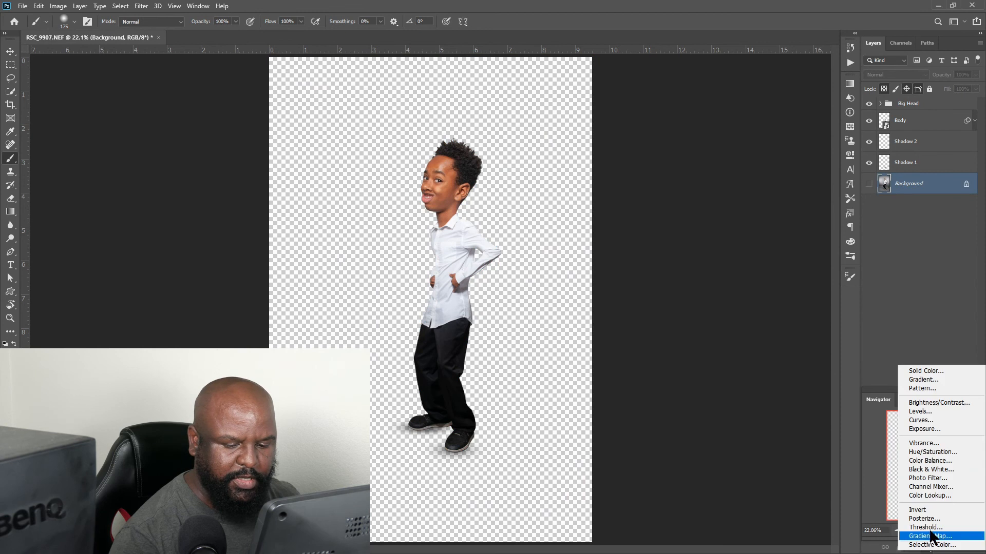
pyautogui.click(927, 378)
pyautogui.click(675, 229)
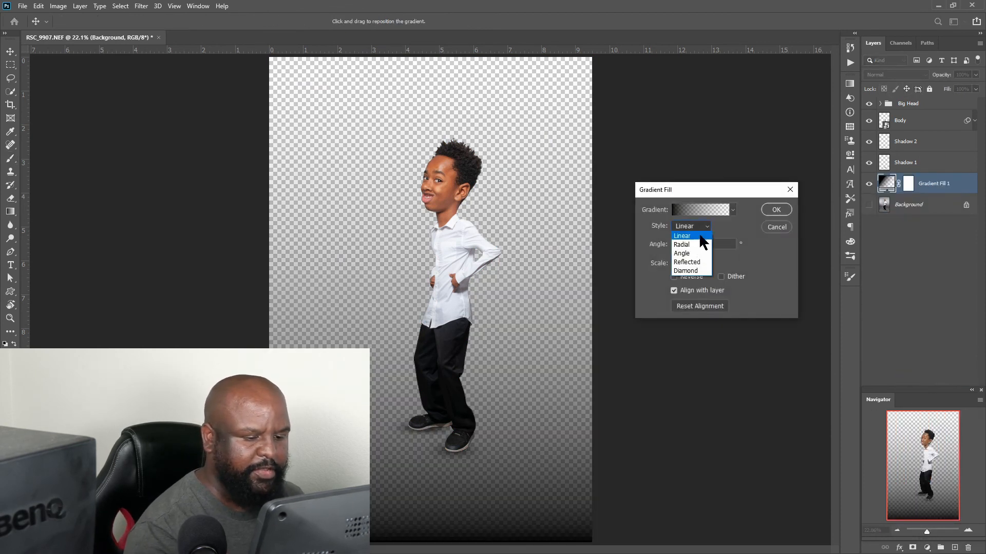
pyautogui.click(693, 235)
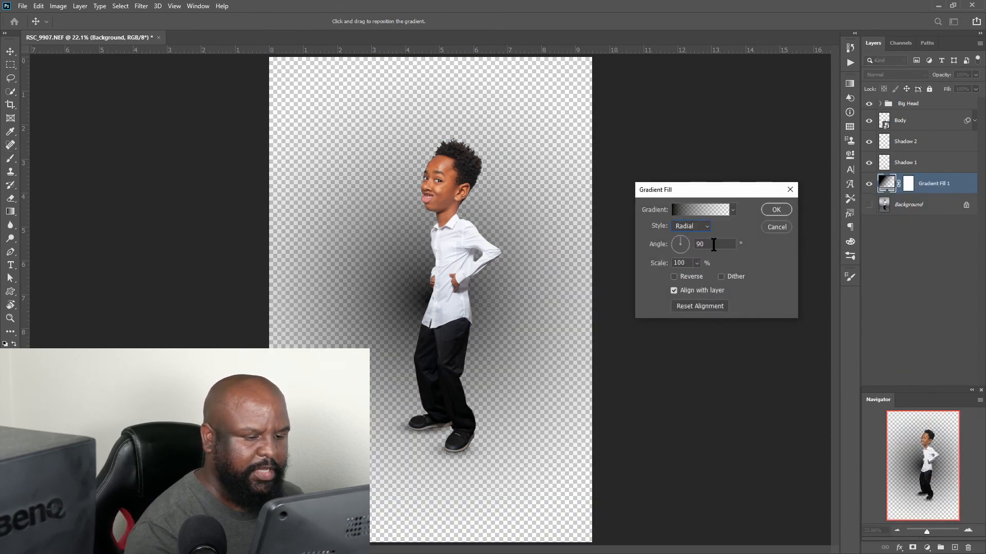
# Apply the white-to-blue preset named Blue to the gradient fill and set its scale to 185%.
pyautogui.click(709, 209)
pyautogui.moveTo(838, 323); pyautogui.dragTo(840, 339)
pyautogui.click(692, 357)
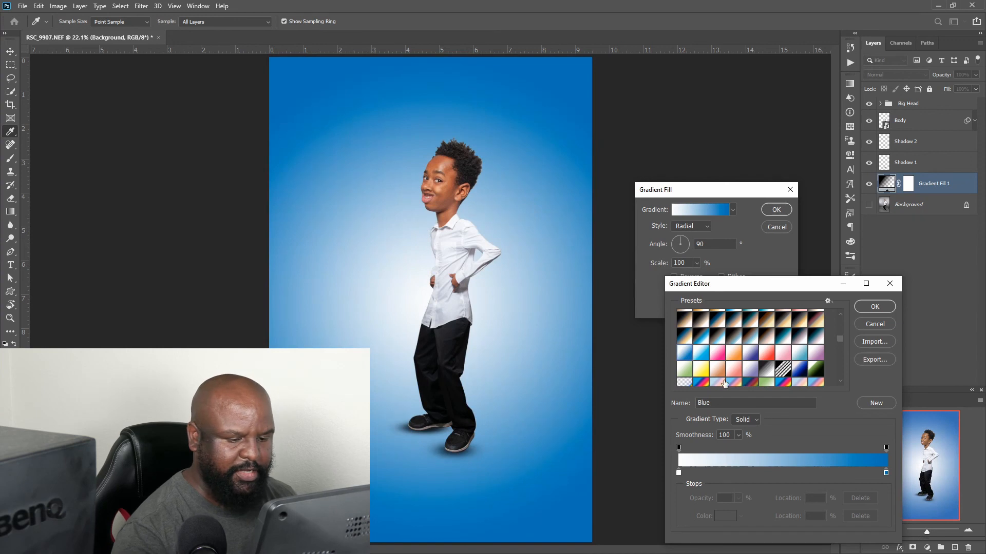
pyautogui.click(875, 305)
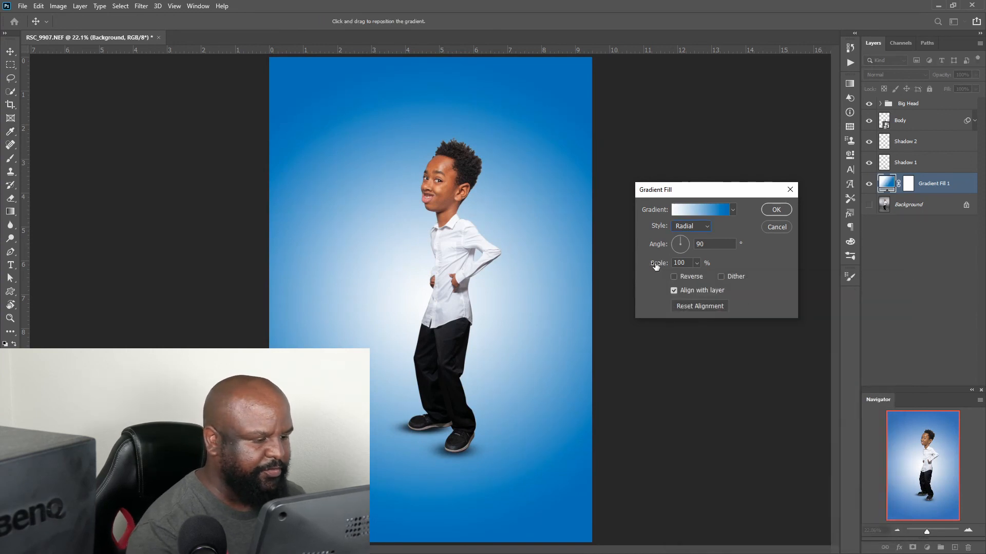
pyautogui.moveTo(656, 265)
pyautogui.mouseDown()
pyautogui.moveTo(674, 260)
pyautogui.moveTo(651, 263)
pyautogui.moveTo(661, 266)
pyautogui.mouseUp()
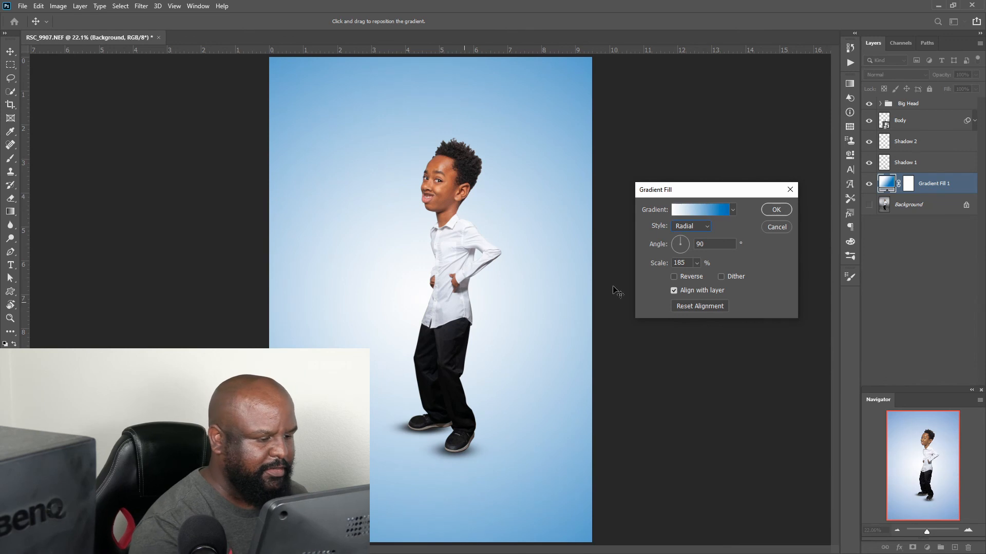
# Move the radial gradient's bright centre slightly up and to the left behind the figure, and set the gradient scale to 220%.
pyautogui.moveTo(519, 281); pyautogui.dragTo(473, 269)
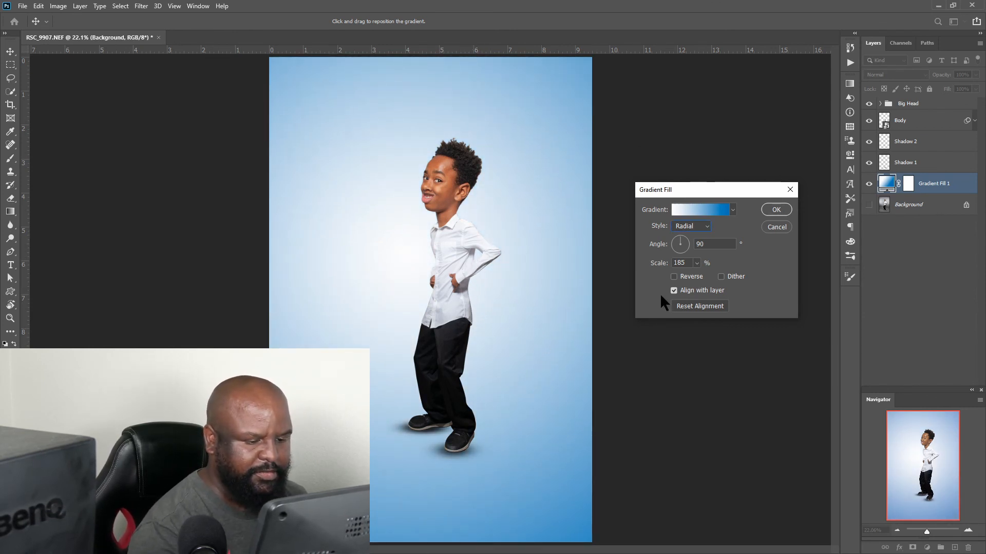
pyautogui.moveTo(659, 265); pyautogui.dragTo(660, 266)
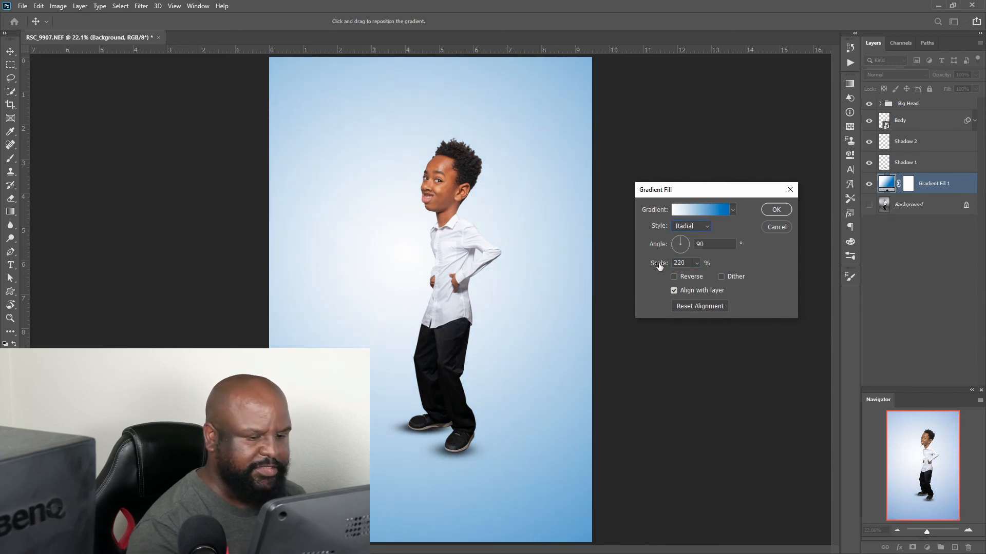
pyautogui.click(774, 210)
# Scale the Big Head group, Body, Shadow 2 and Shadow 1 layers together to about 143% and reposition the figure to fill the canvas.
pyautogui.click(919, 103)
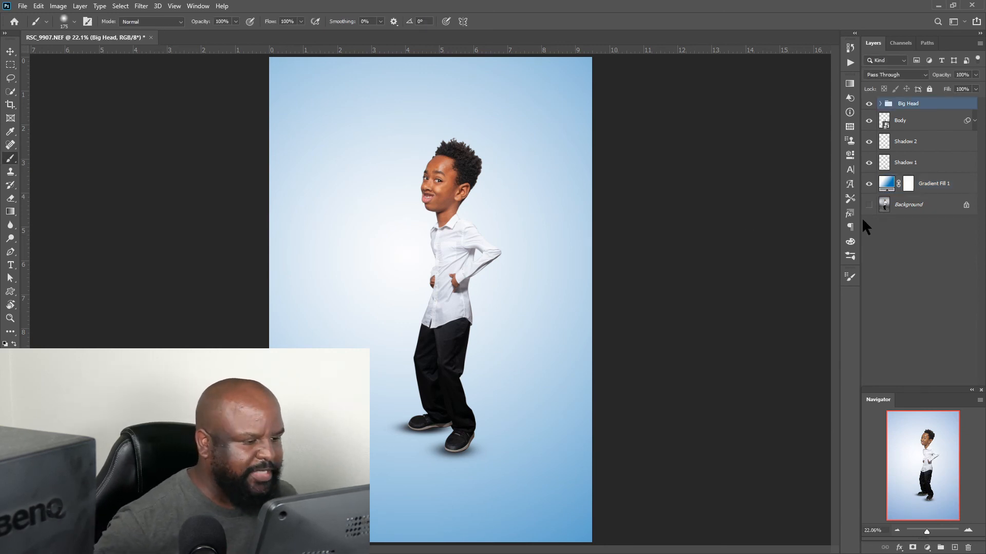
pyautogui.keyDown('shift'); pyautogui.click(937, 164); pyautogui.keyUp('shift')
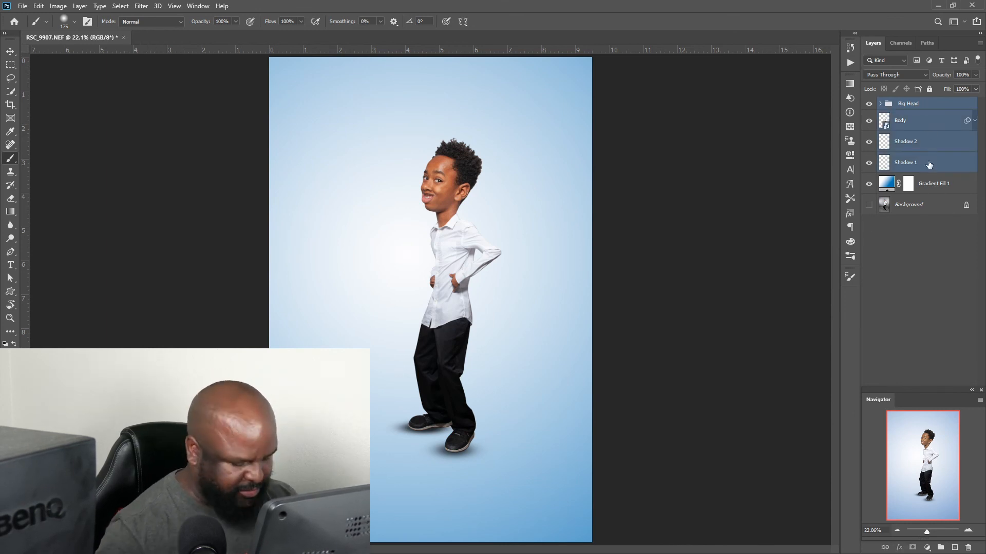
pyautogui.hotkey('ctrl', 't')
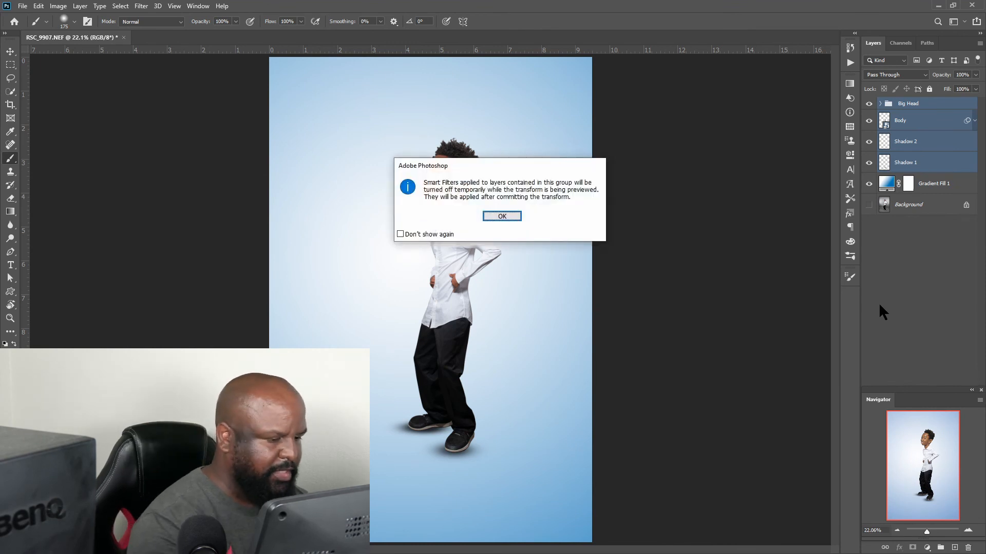
pyautogui.click(510, 218)
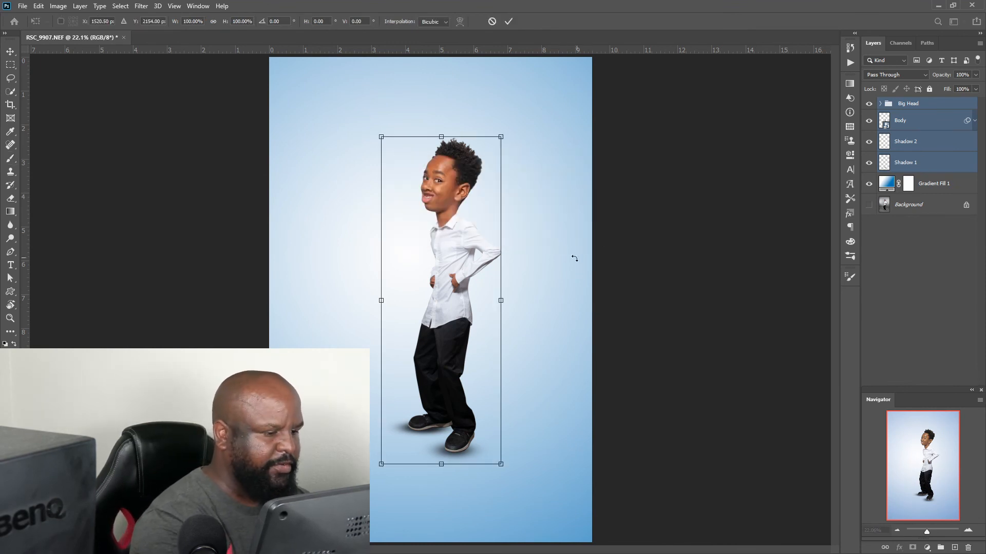
pyautogui.moveTo(501, 137); pyautogui.dragTo(527, 101)
pyautogui.moveTo(461, 281); pyautogui.dragTo(456, 292)
pyautogui.moveTo(511, 111); pyautogui.dragTo(521, 89)
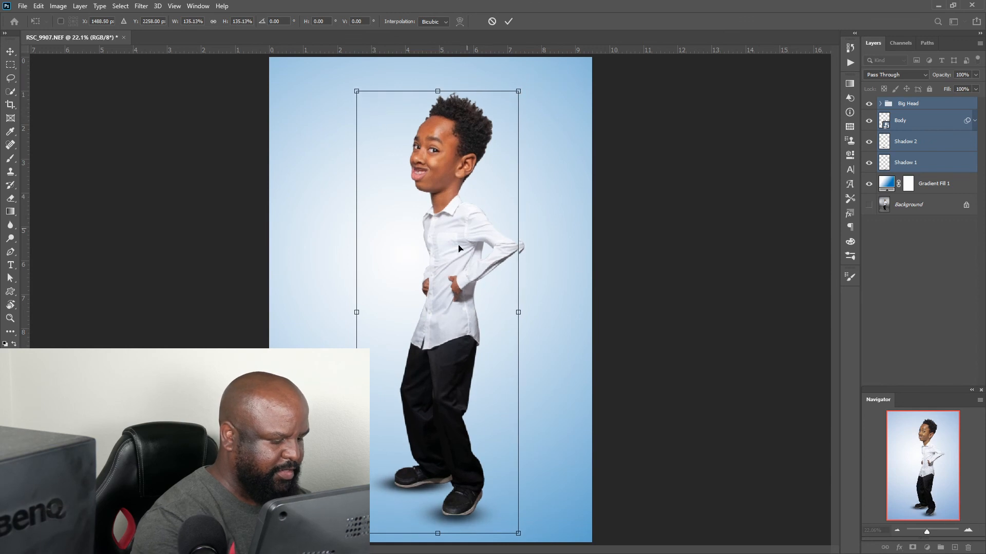
pyautogui.moveTo(469, 252); pyautogui.dragTo(462, 244)
pyautogui.moveTo(512, 83); pyautogui.dragTo(517, 70)
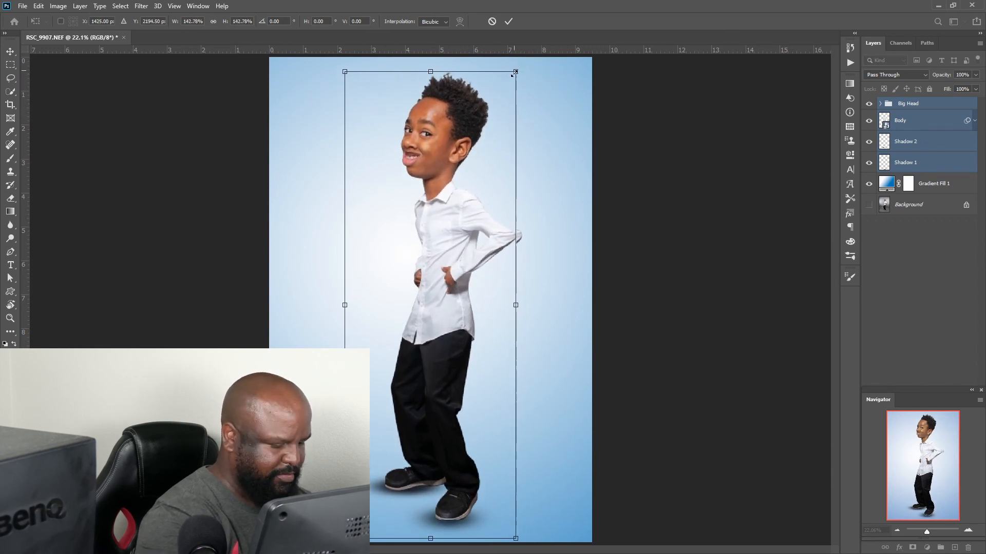
pyautogui.click(508, 21)
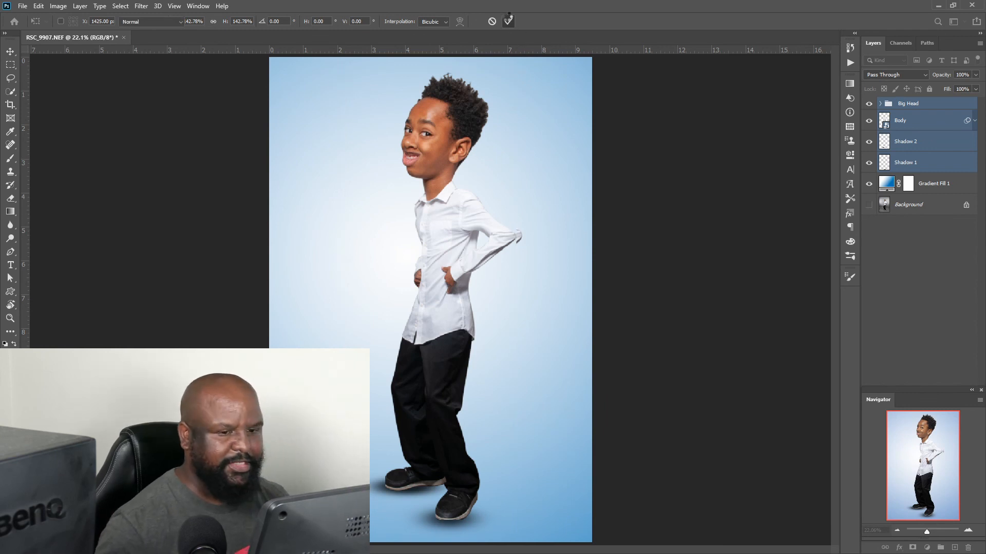
pyautogui.press('b')
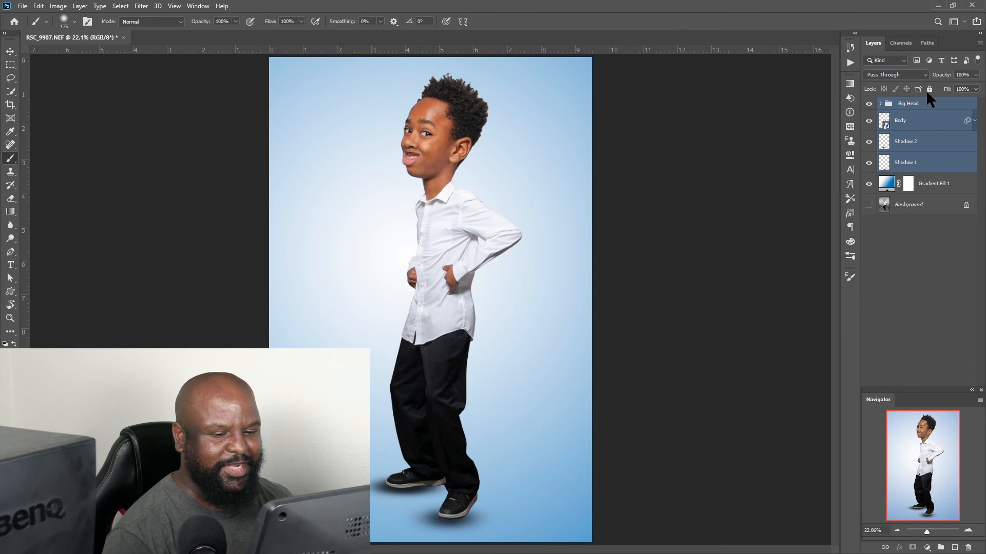
# Make the Background layer visible and toggle all other layers off and on to compare the original photo with the caricature.
pyautogui.click(921, 103)
pyautogui.click(870, 204)
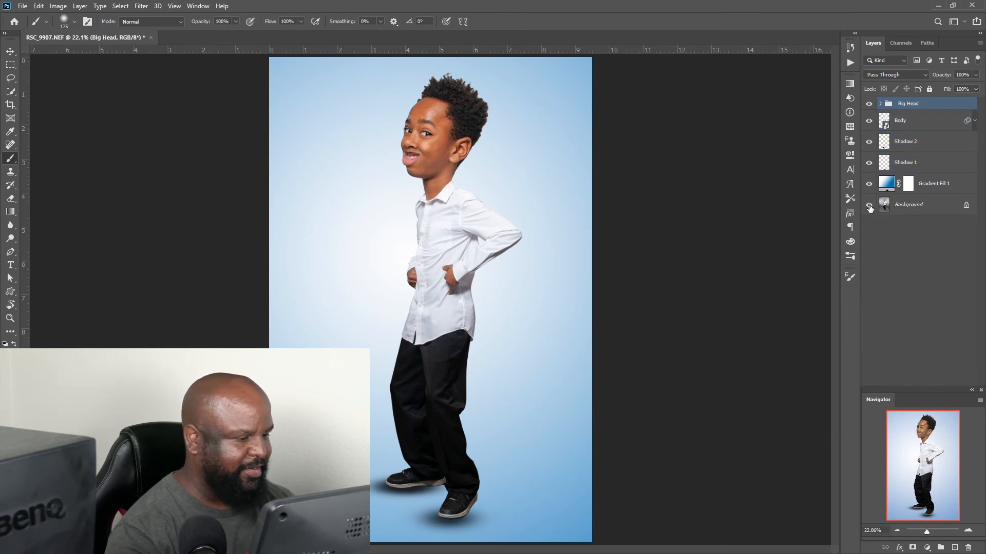
pyautogui.keyDown('alt'); pyautogui.click(869, 206); pyautogui.keyUp('alt')
pyautogui.keyDown('alt'); pyautogui.click(869, 207); pyautogui.keyUp('alt')
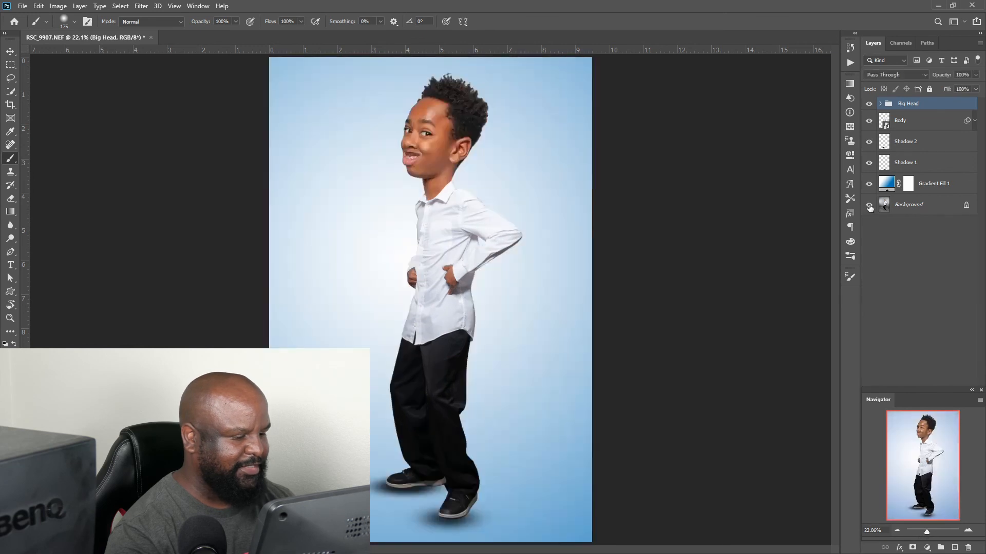
pyautogui.keyDown('alt'); pyautogui.click(869, 206); pyautogui.keyUp('alt')
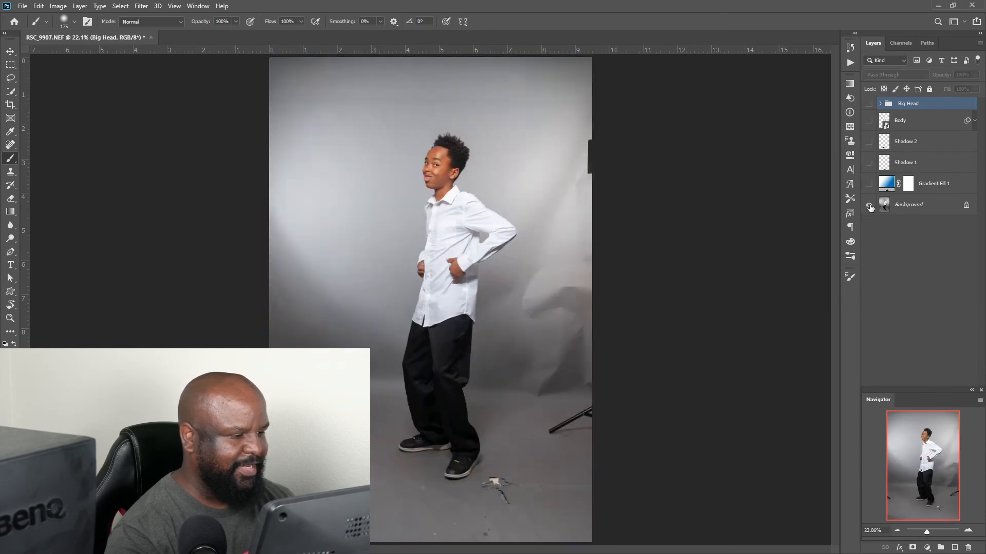
pyautogui.keyDown('alt'); pyautogui.click(869, 207); pyautogui.keyUp('alt')
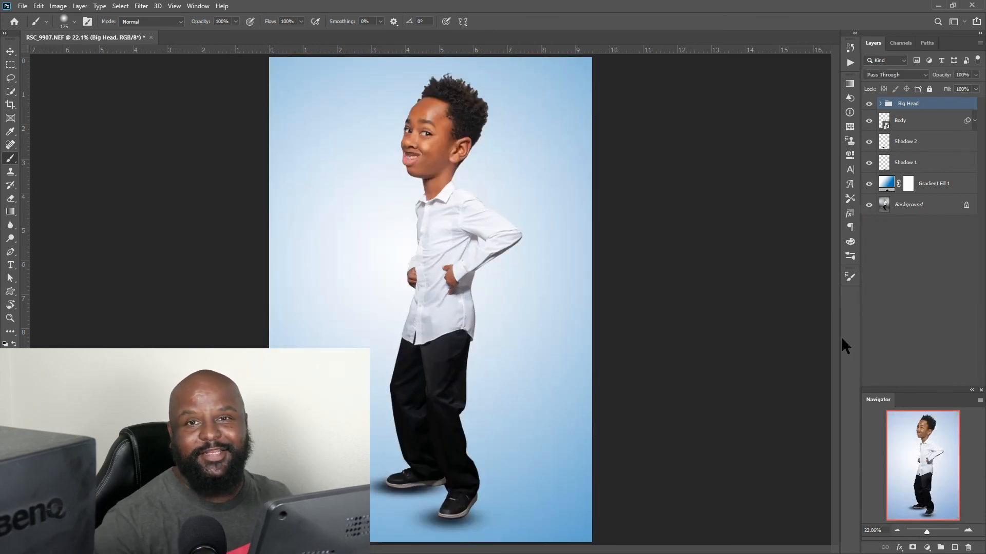